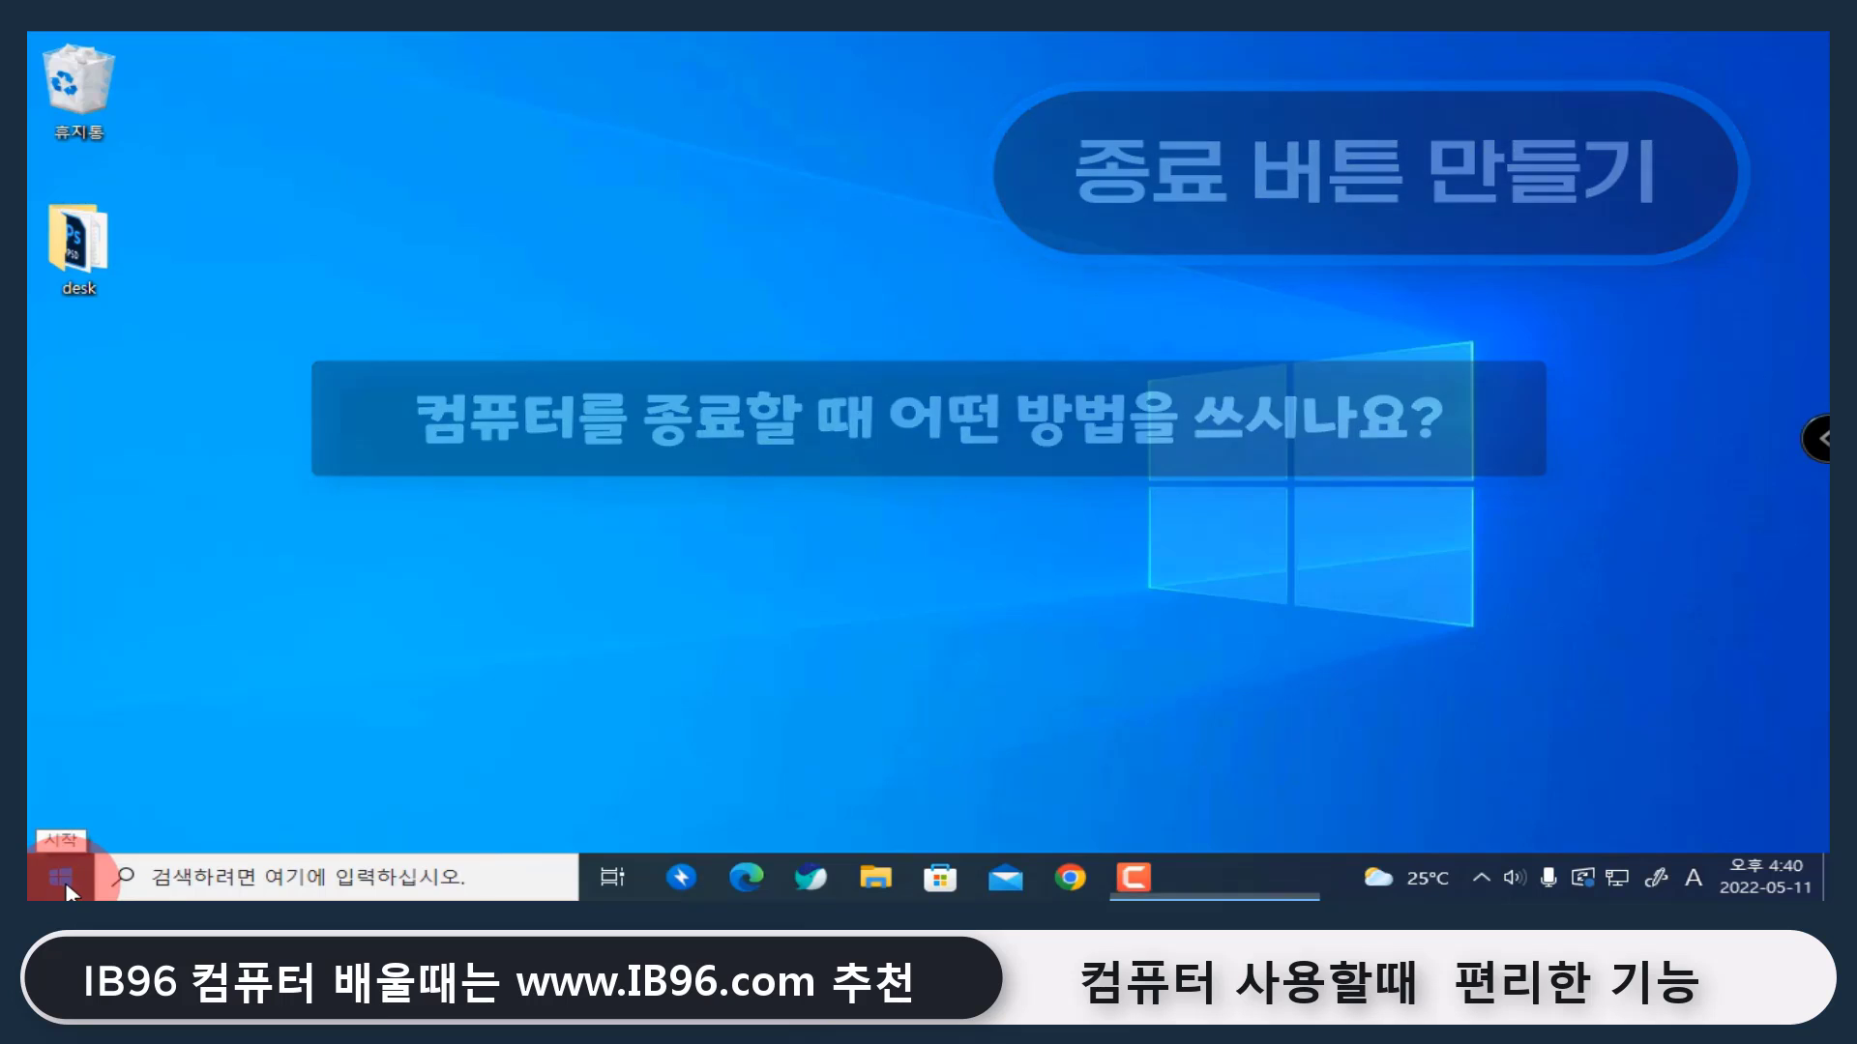
{"action": "left_click", "coordinate": [66, 882]}
{"action": "left_click", "coordinate": [69, 821]}
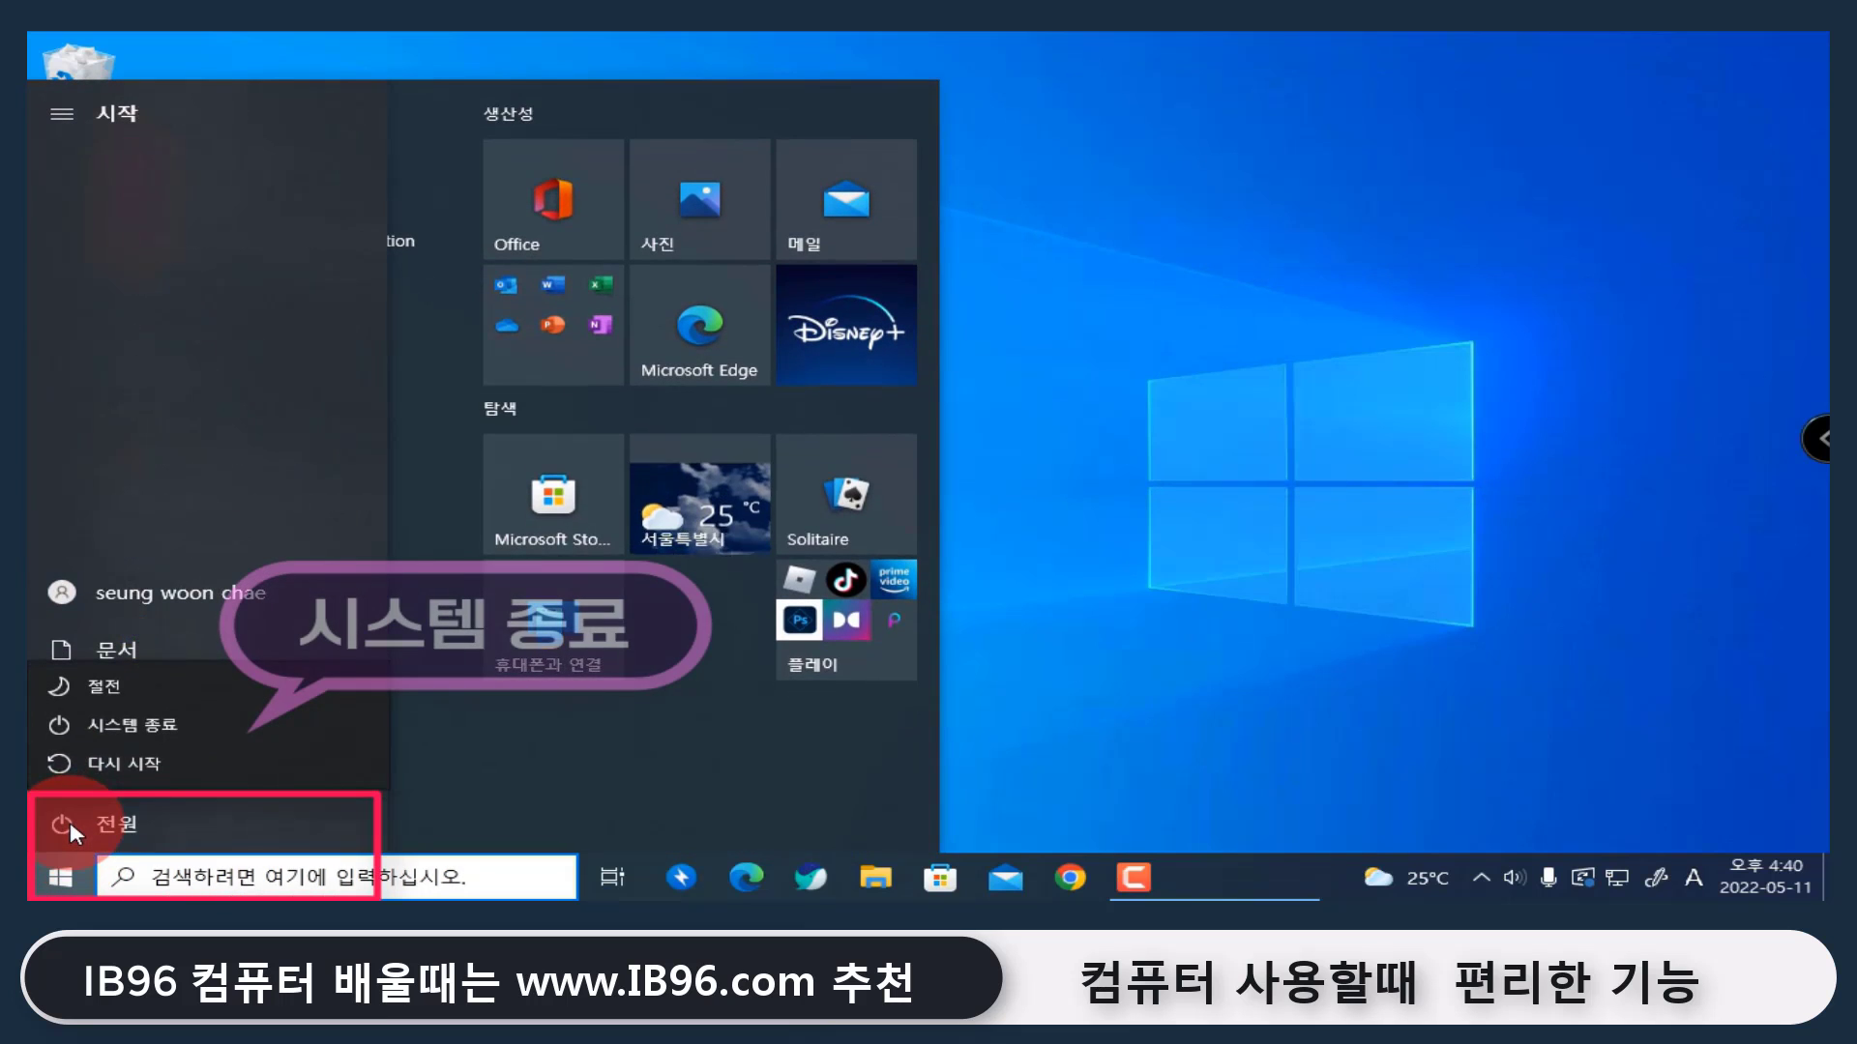
{"action": "key", "text": "Escape"}
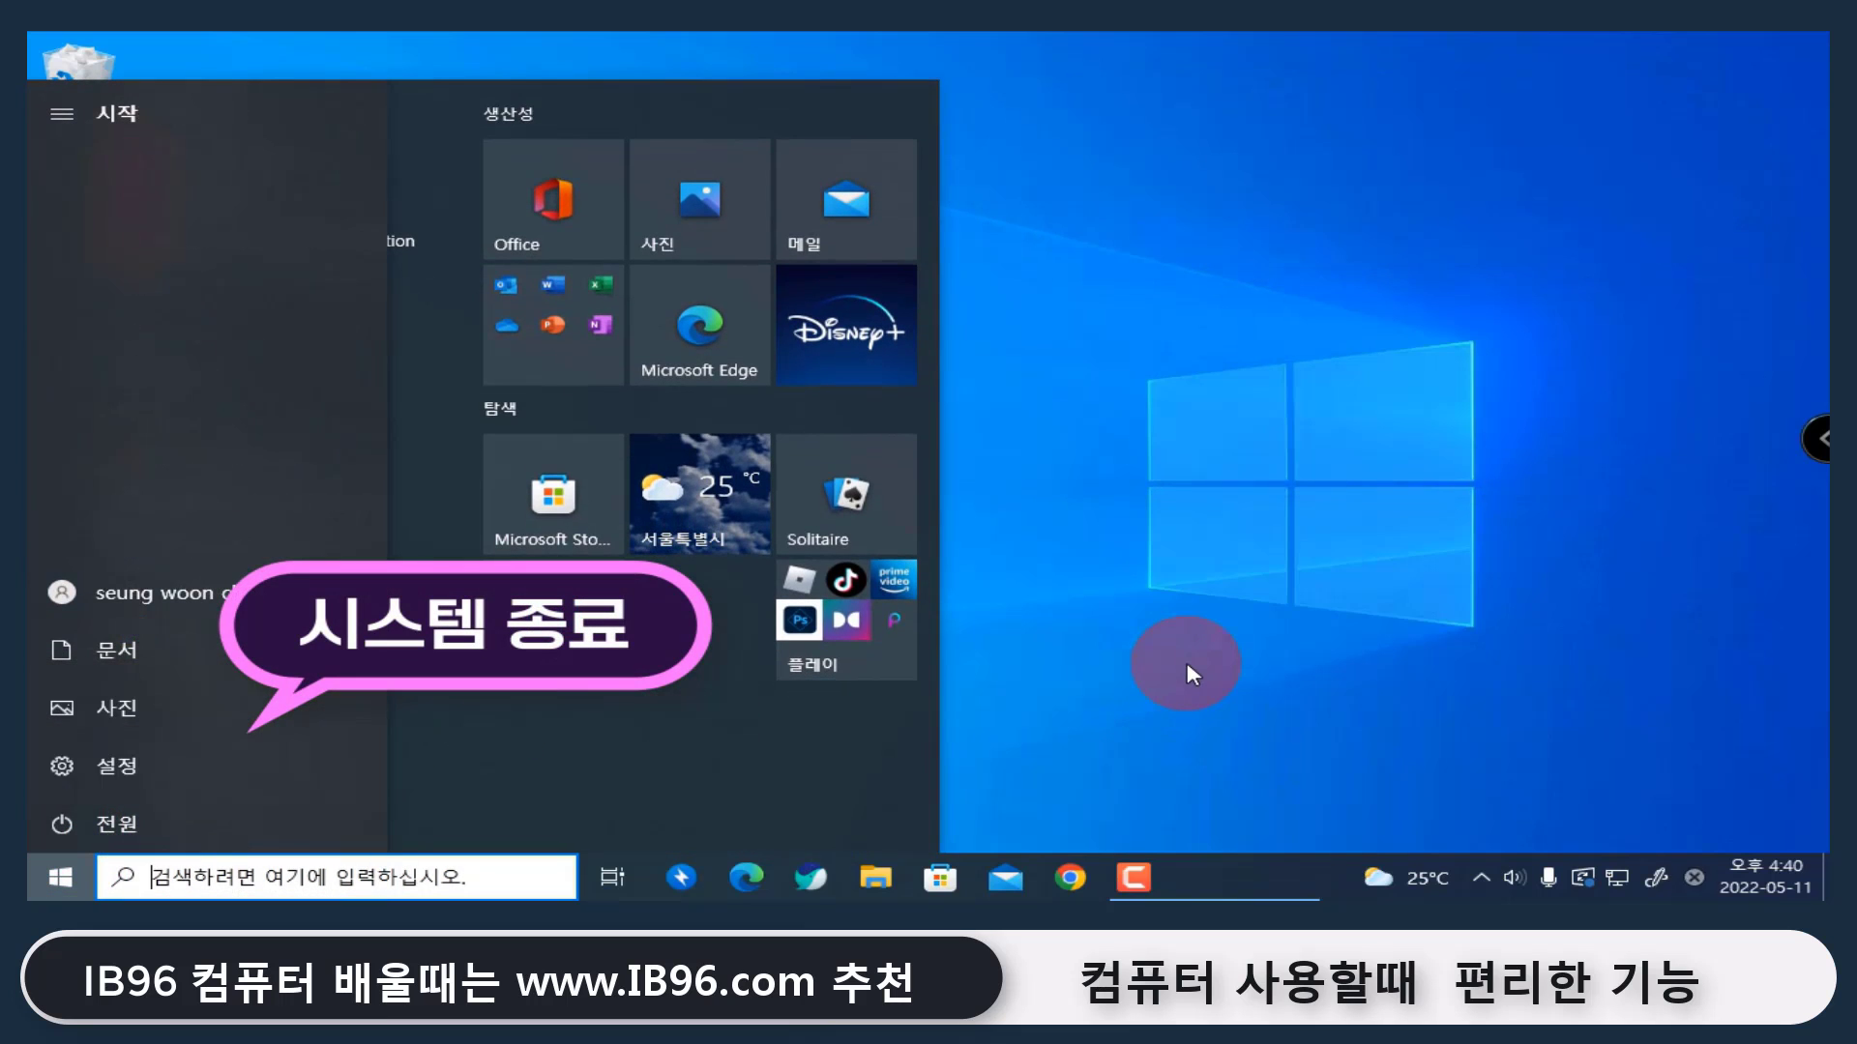
{"action": "left_click", "coordinate": [1193, 685]}
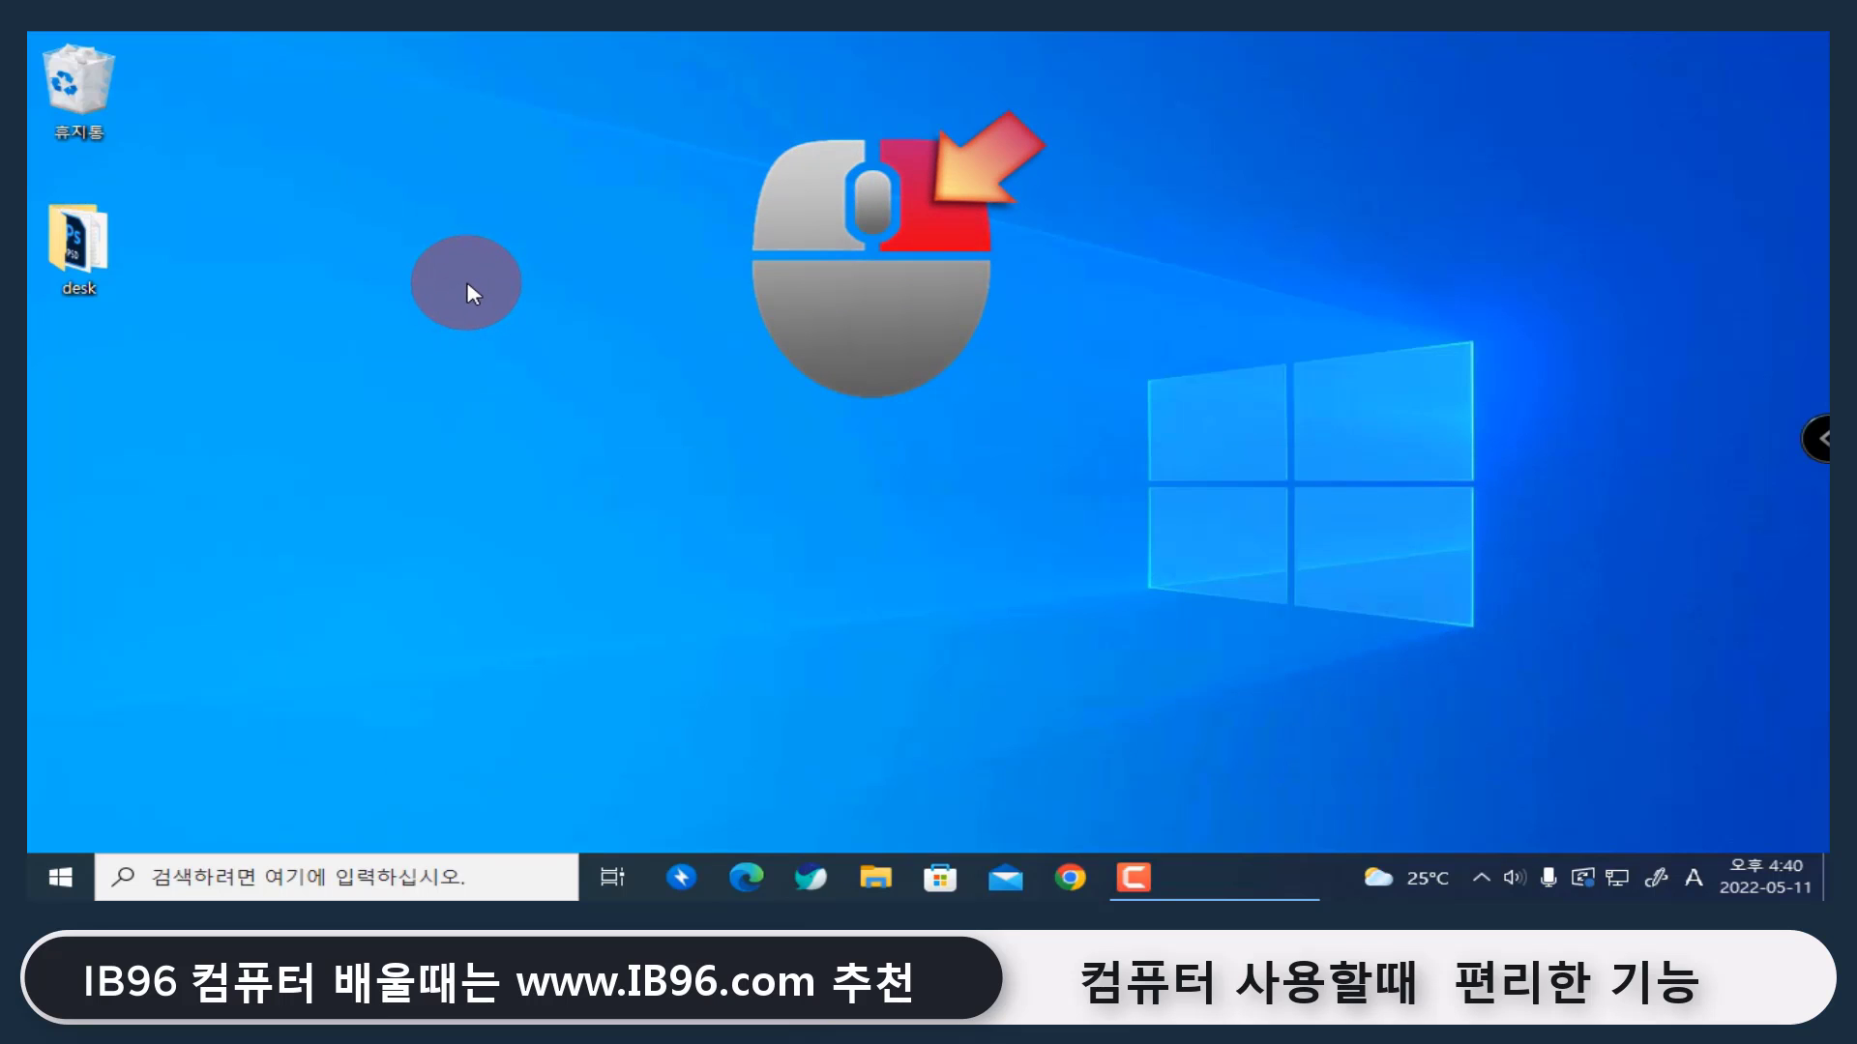
Start a new desktop shortcut with the item location "shutdown -s -t 0"
{"action": "right_click", "coordinate": [471, 292]}
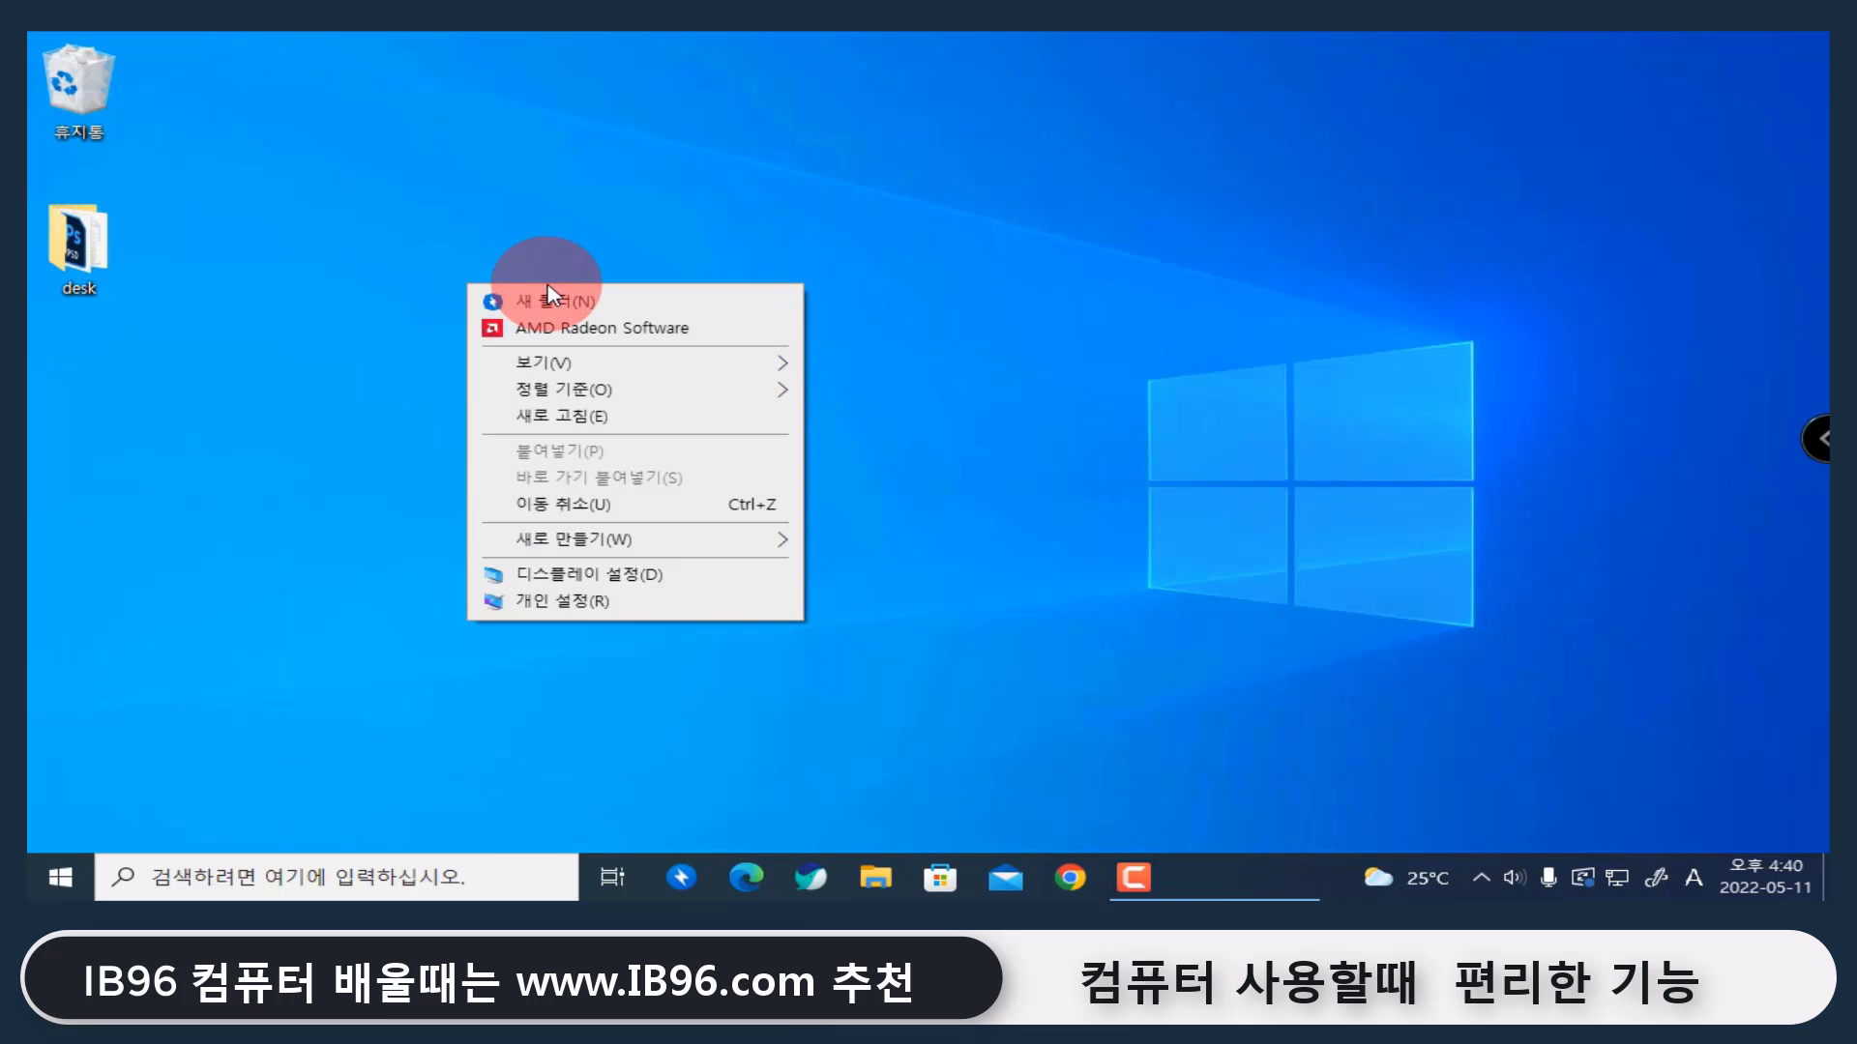
{"action": "mouse_move", "coordinate": [616, 538]}
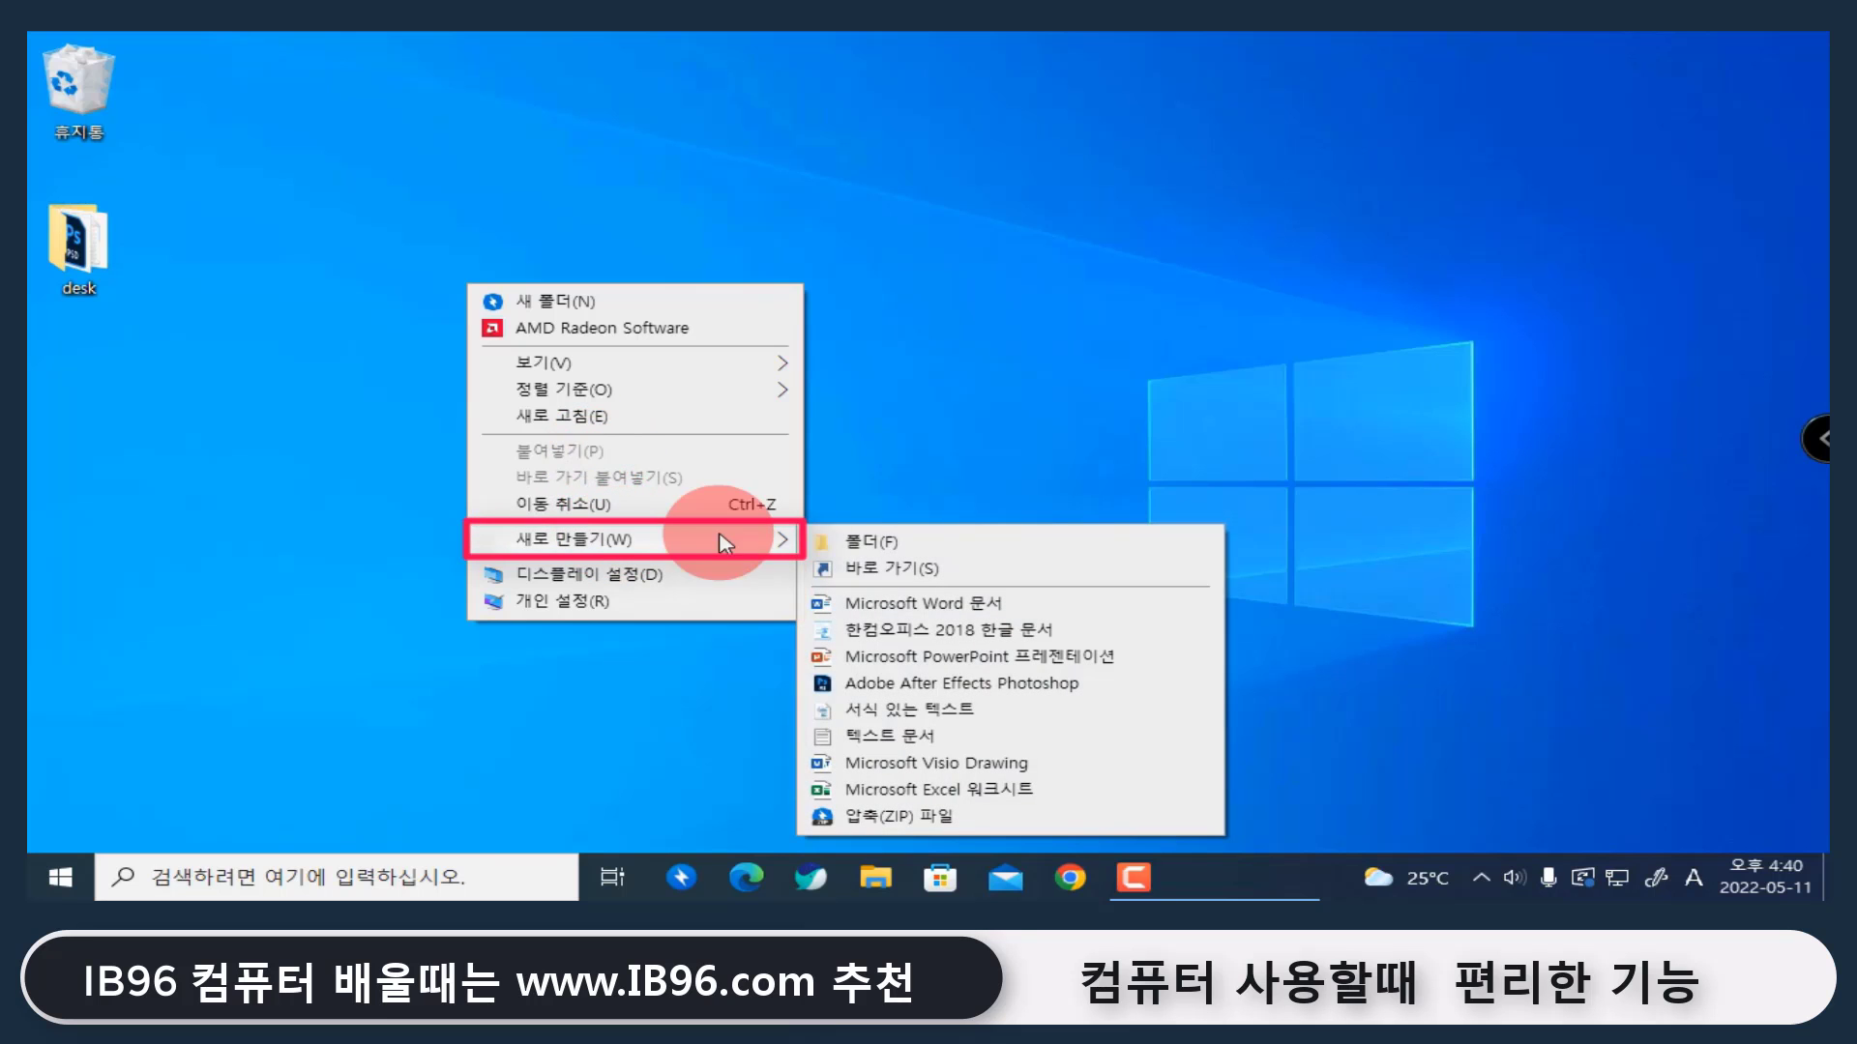
{"action": "left_click", "coordinate": [947, 575]}
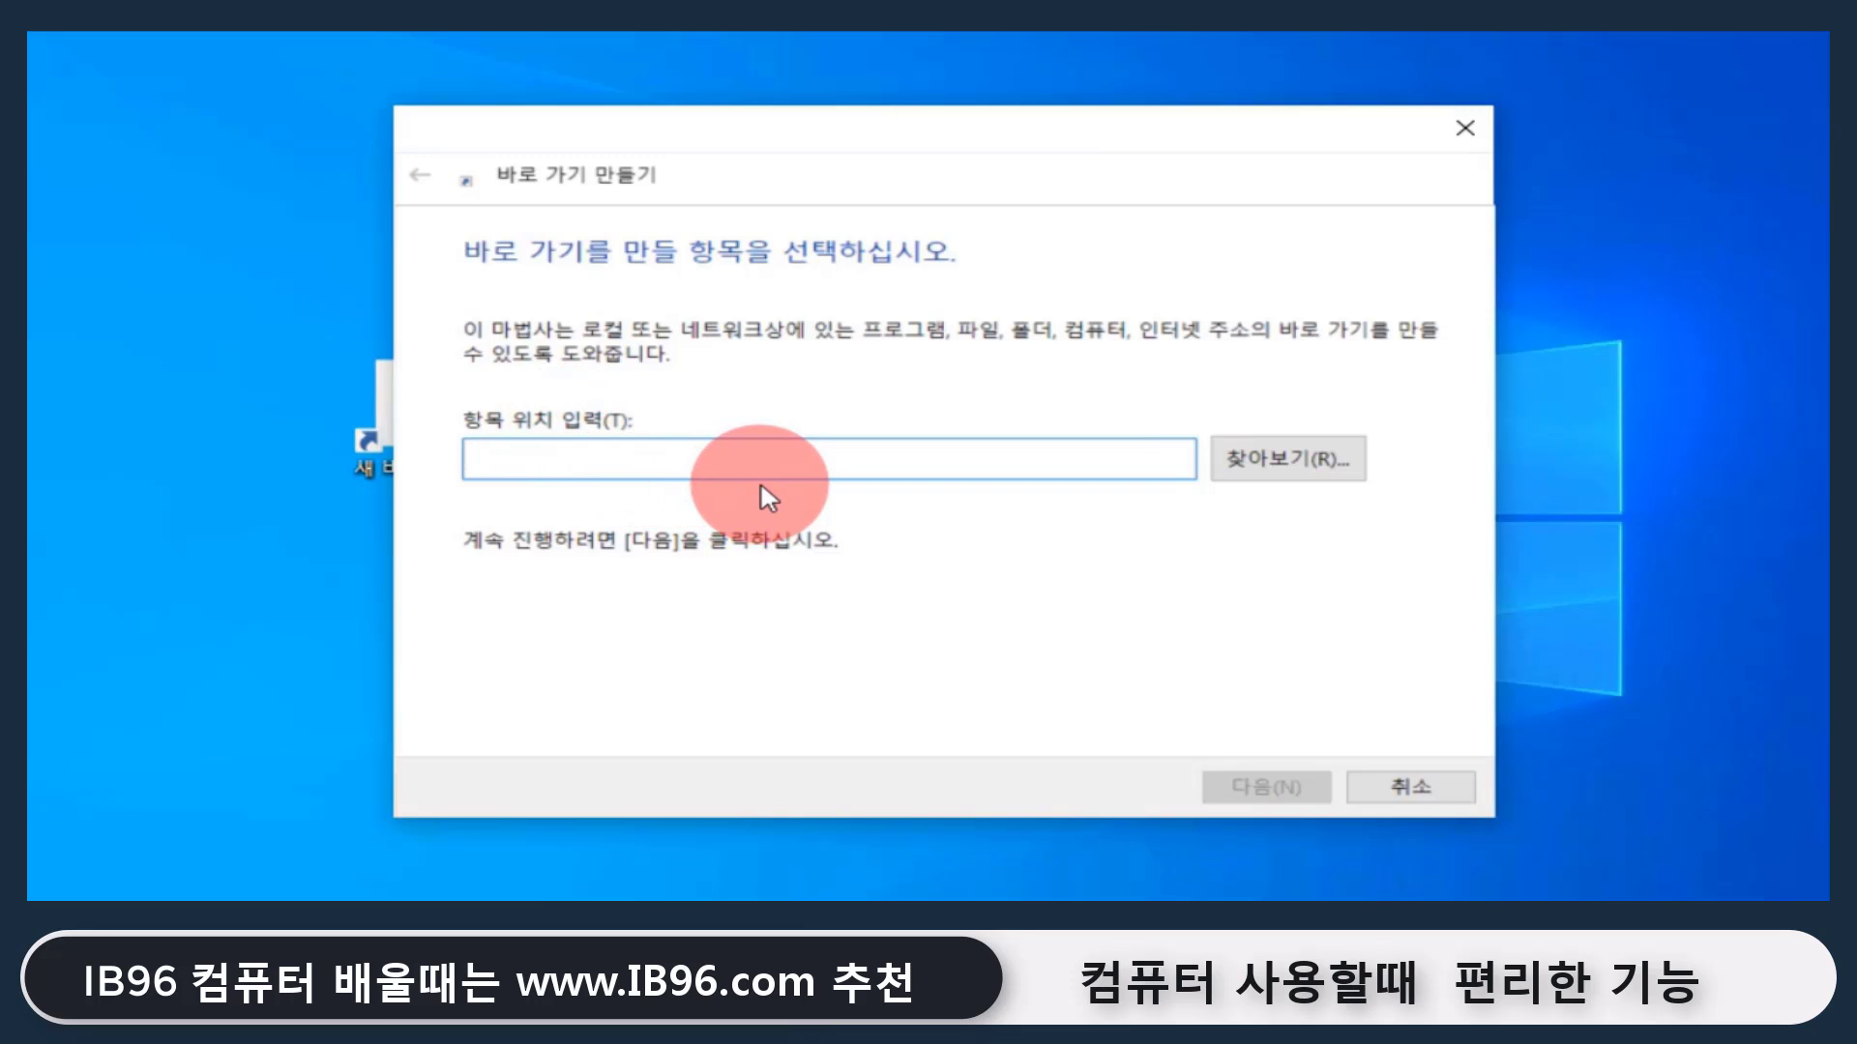
{"action": "type", "text": "shutdown"}
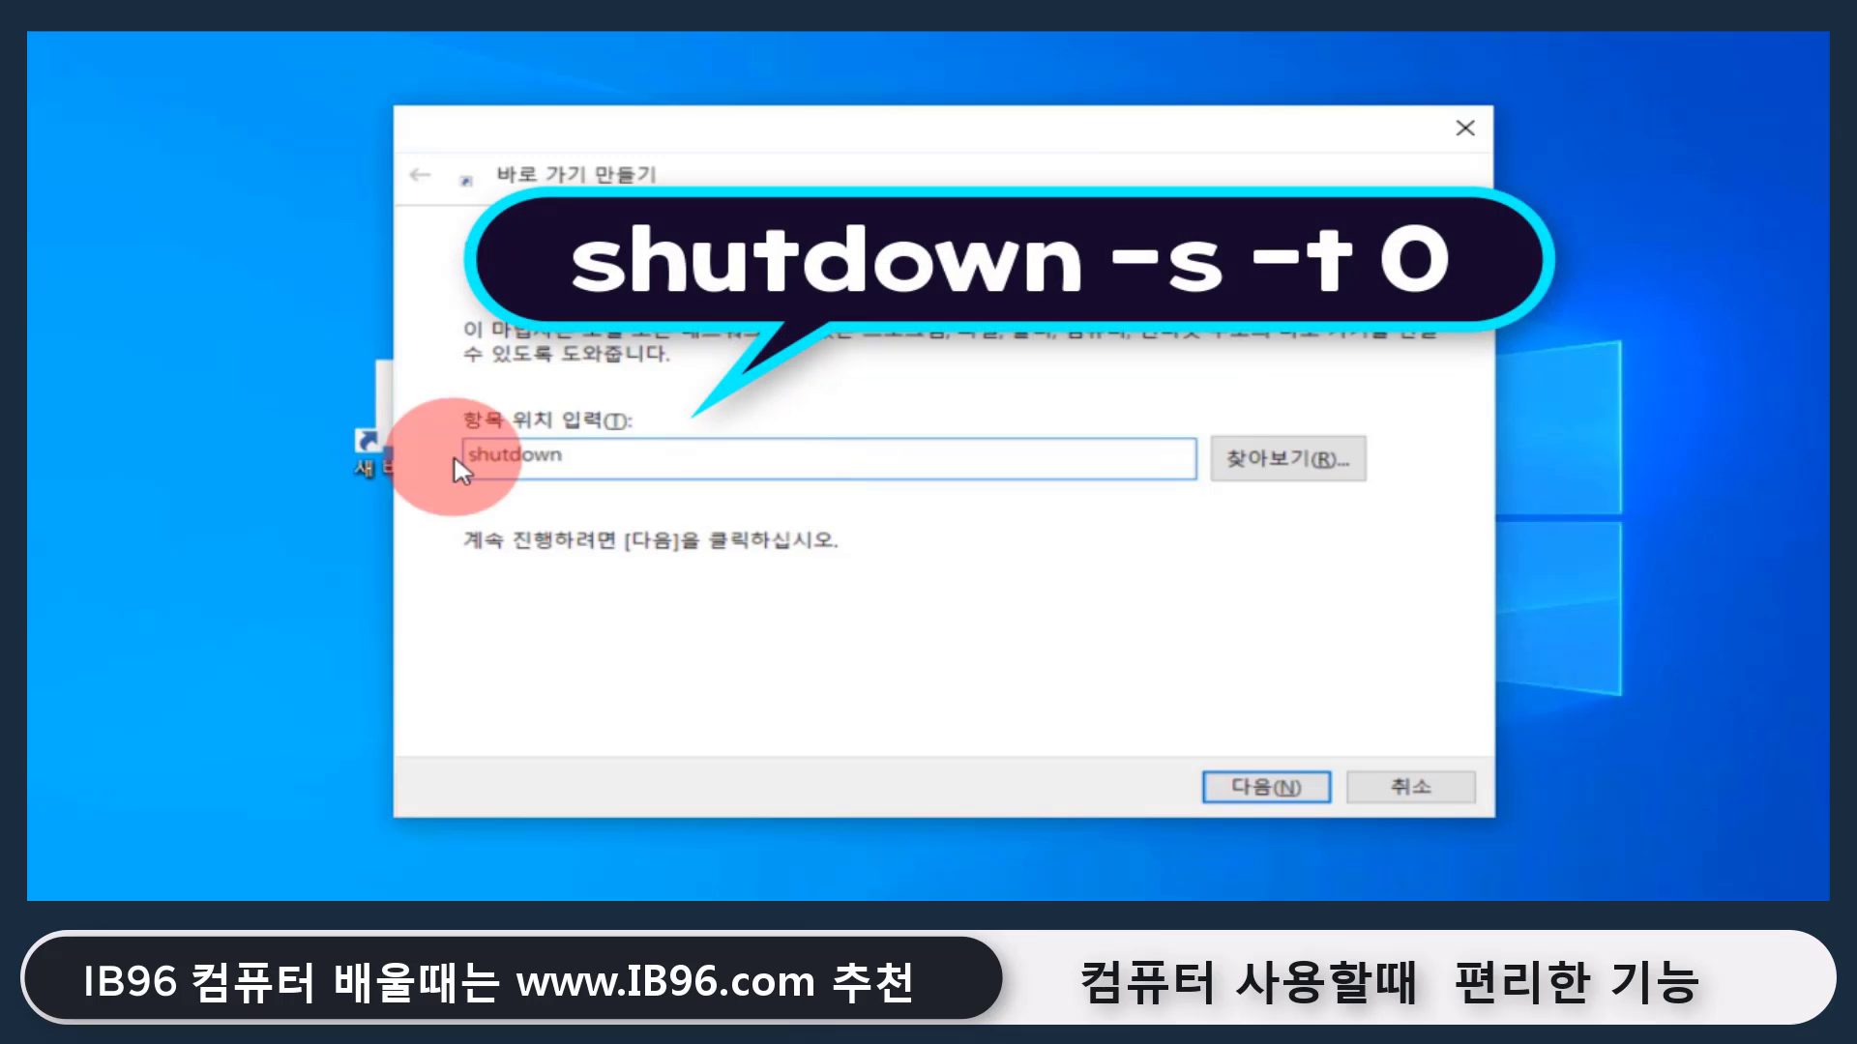
{"action": "type", "text": " -s -t"}
{"action": "type", "text": "0"}
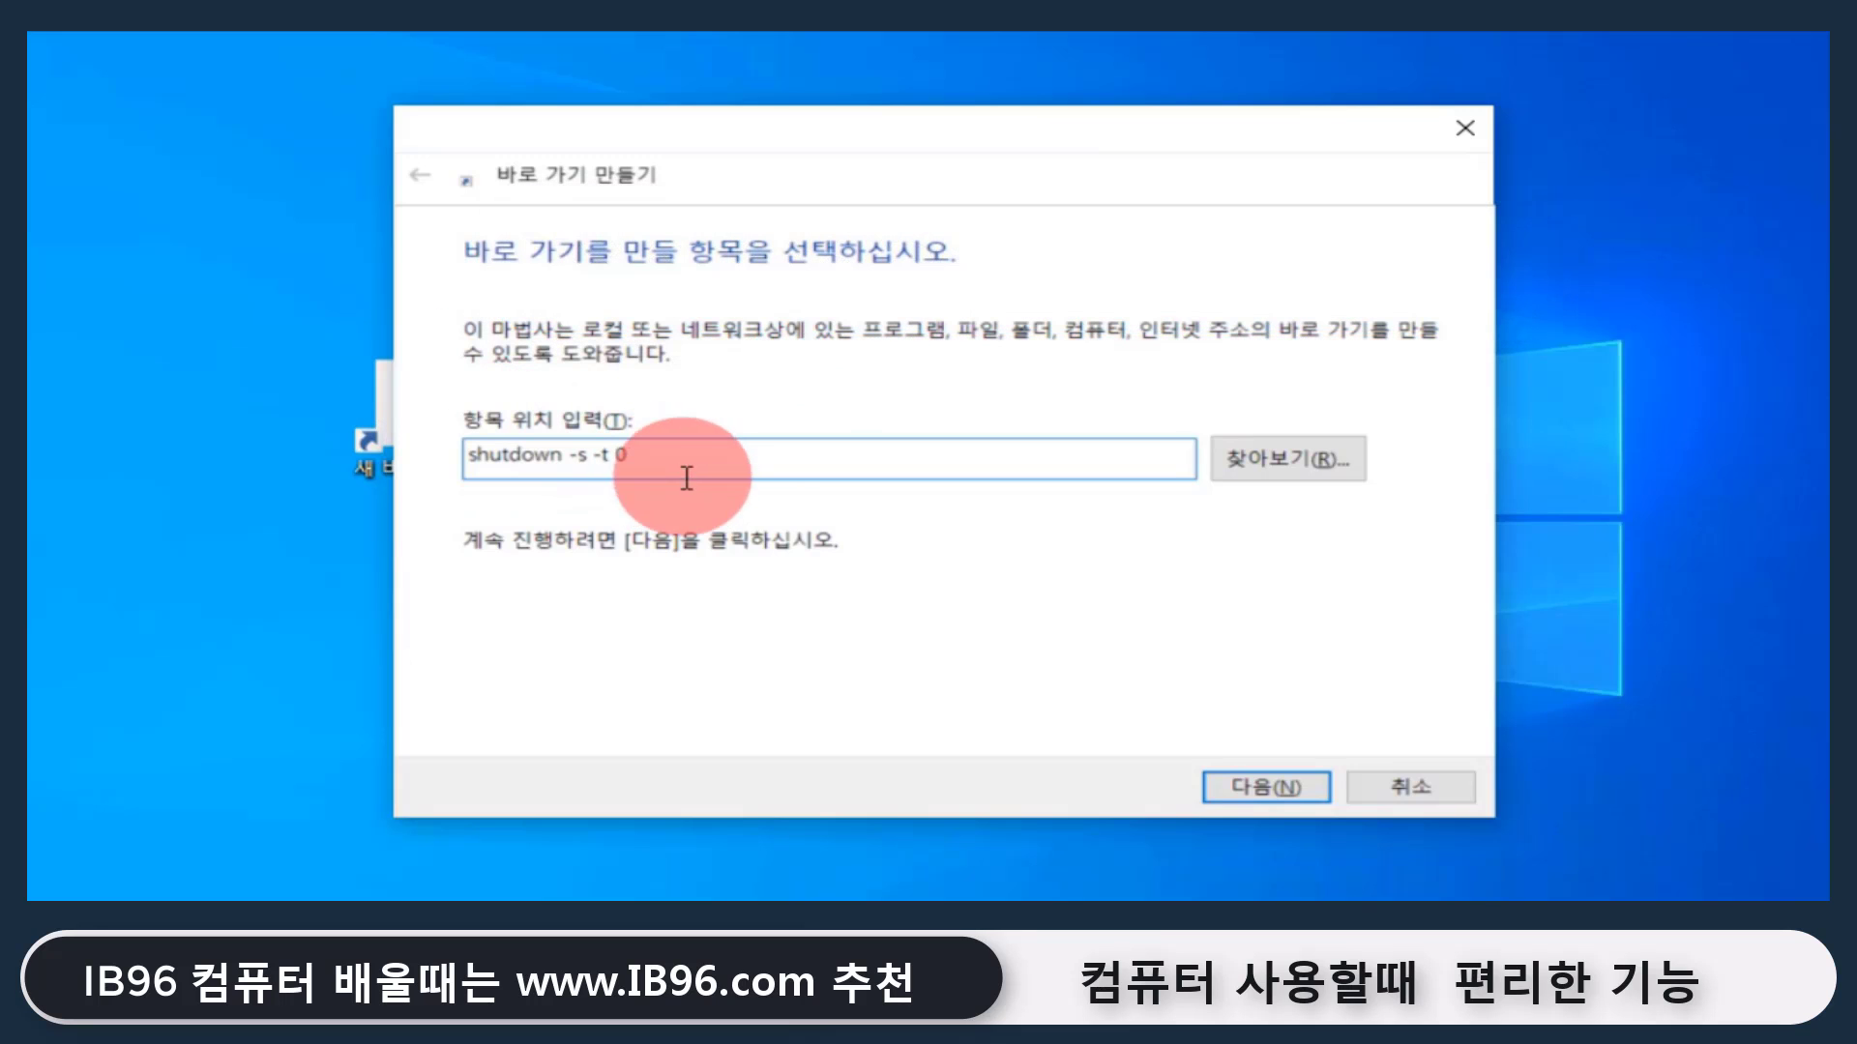
{"action": "left_click", "coordinate": [1262, 789]}
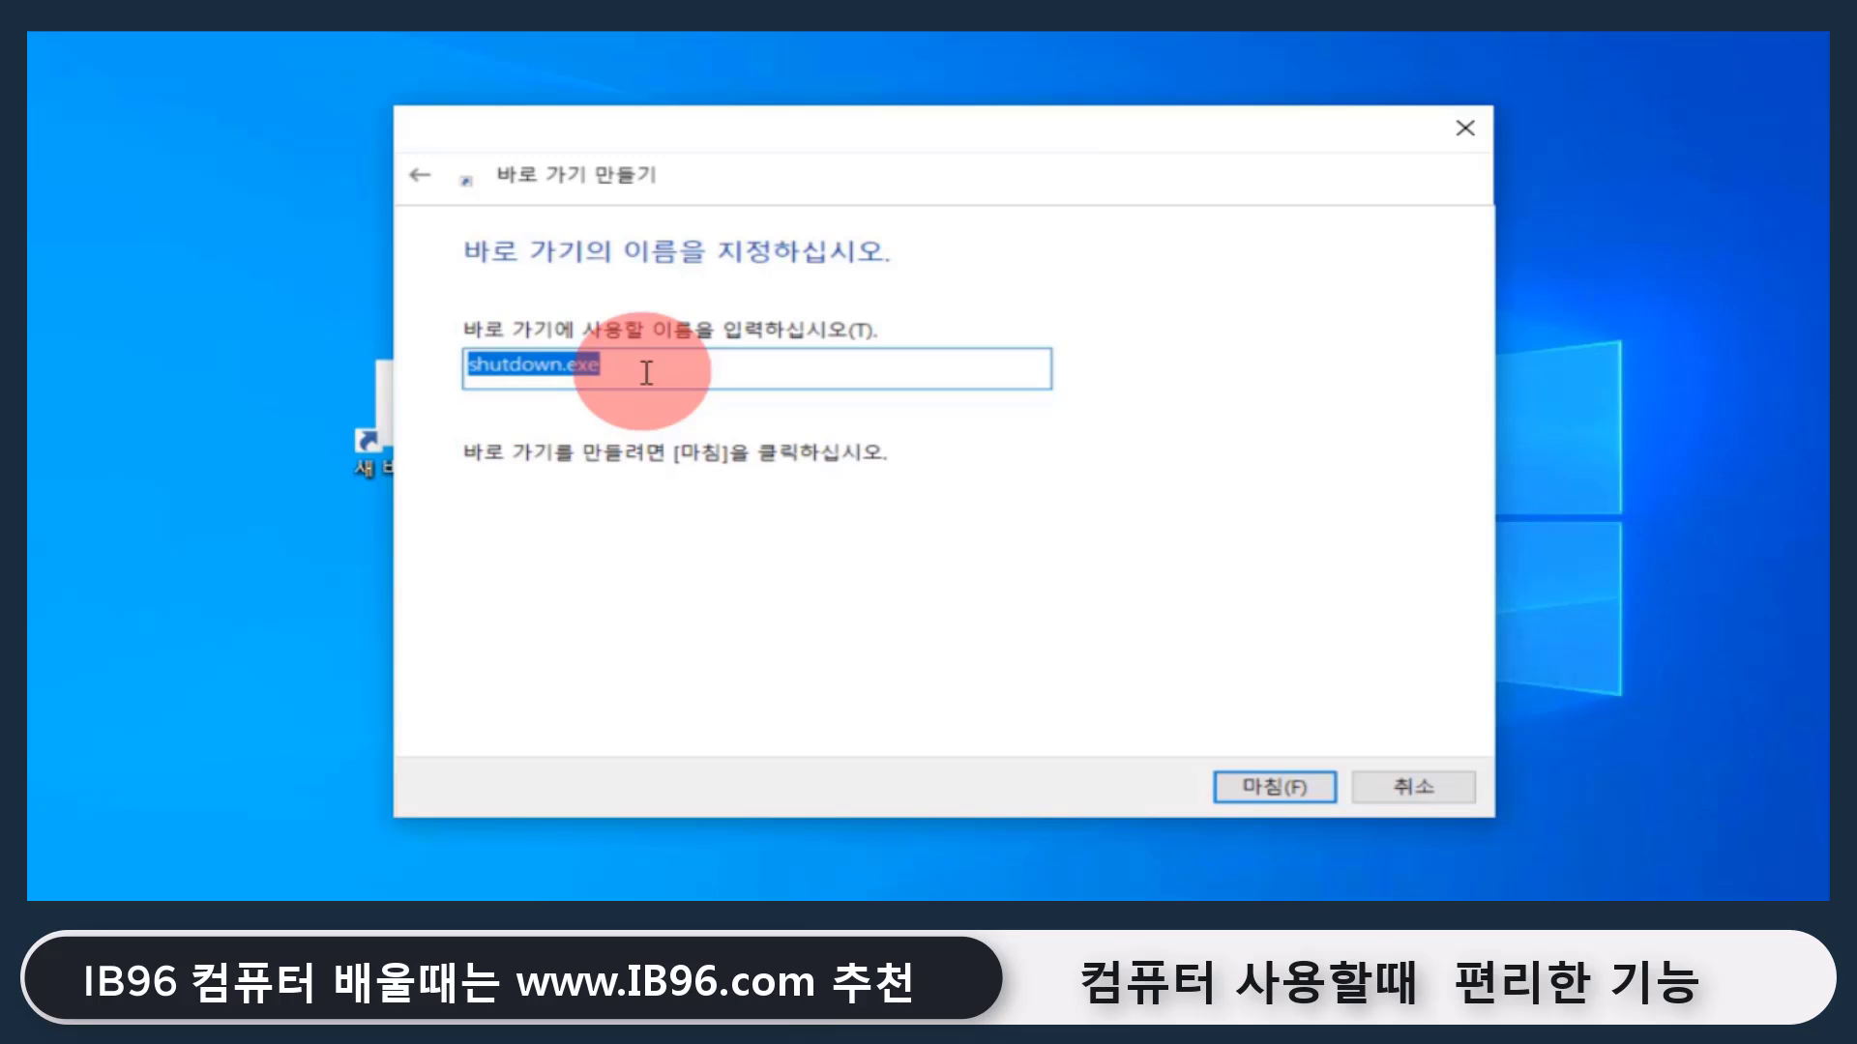
Name the new shortcut 종료 and finish creating it
{"action": "key", "text": "BackSpace"}
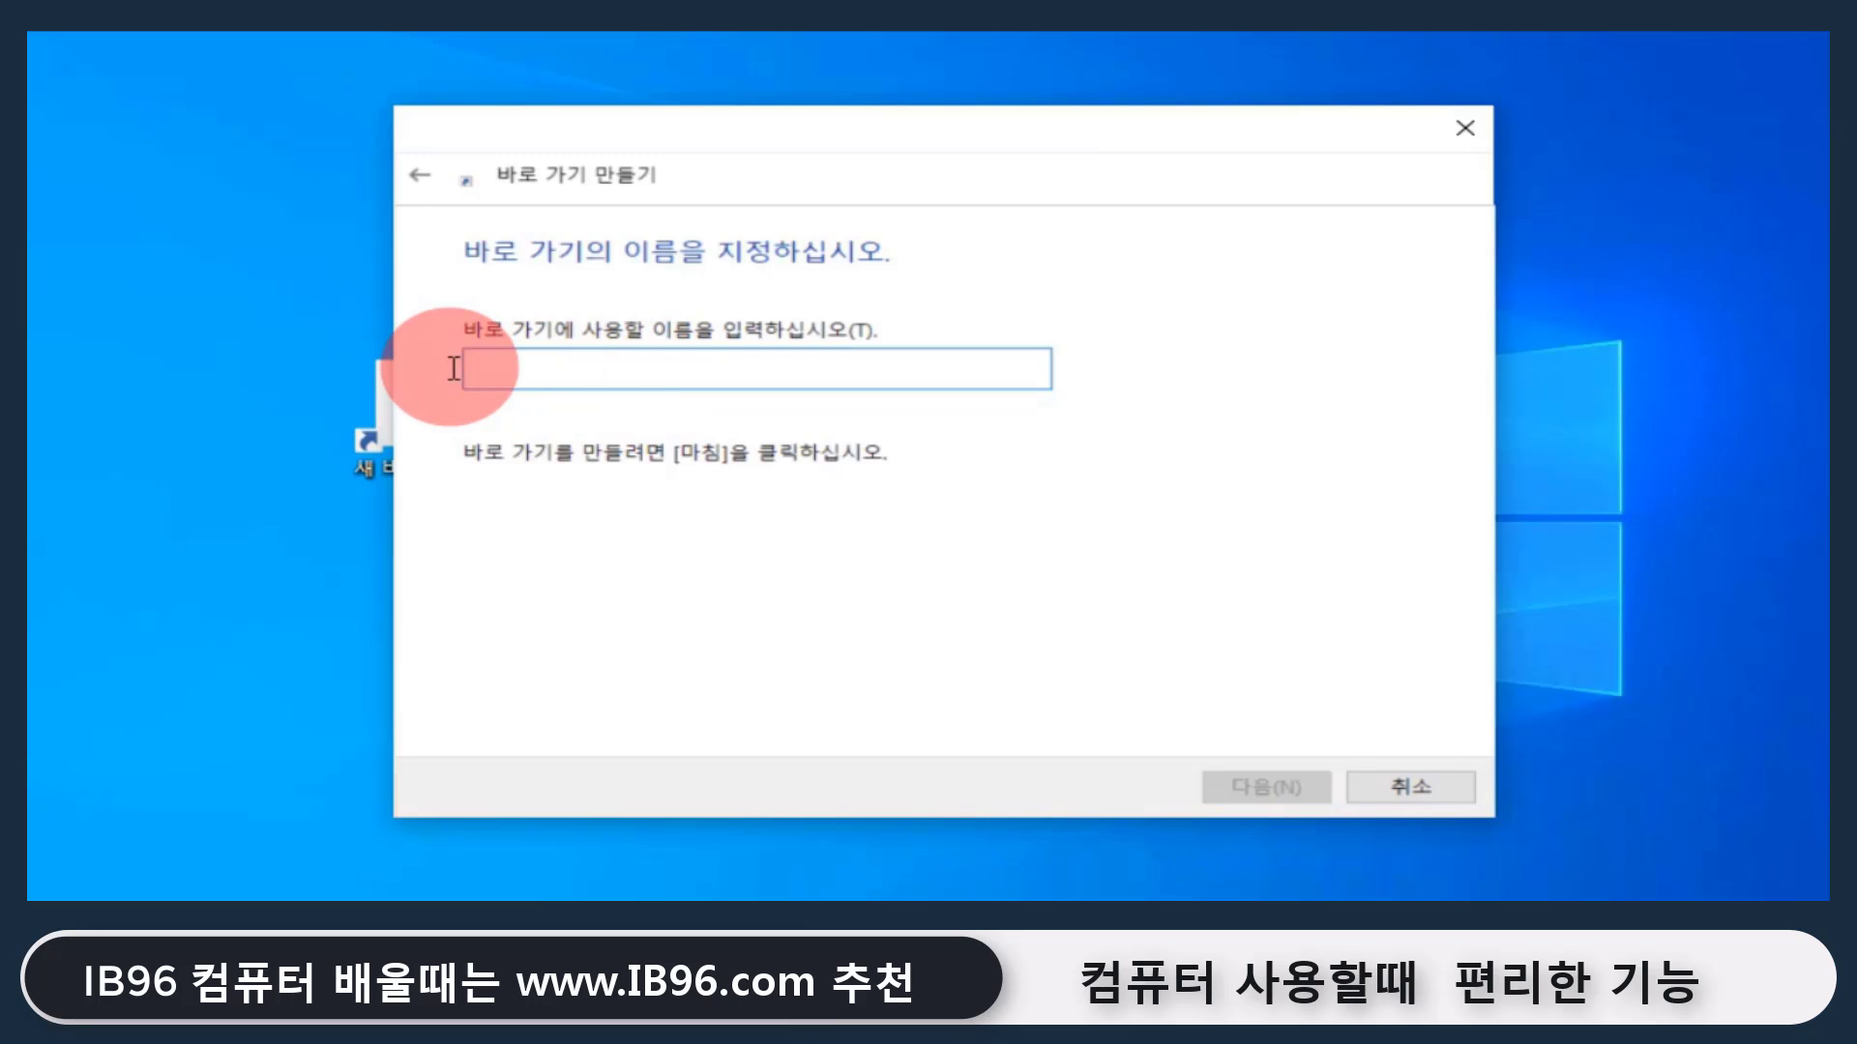
{"action": "type", "text": "종료"}
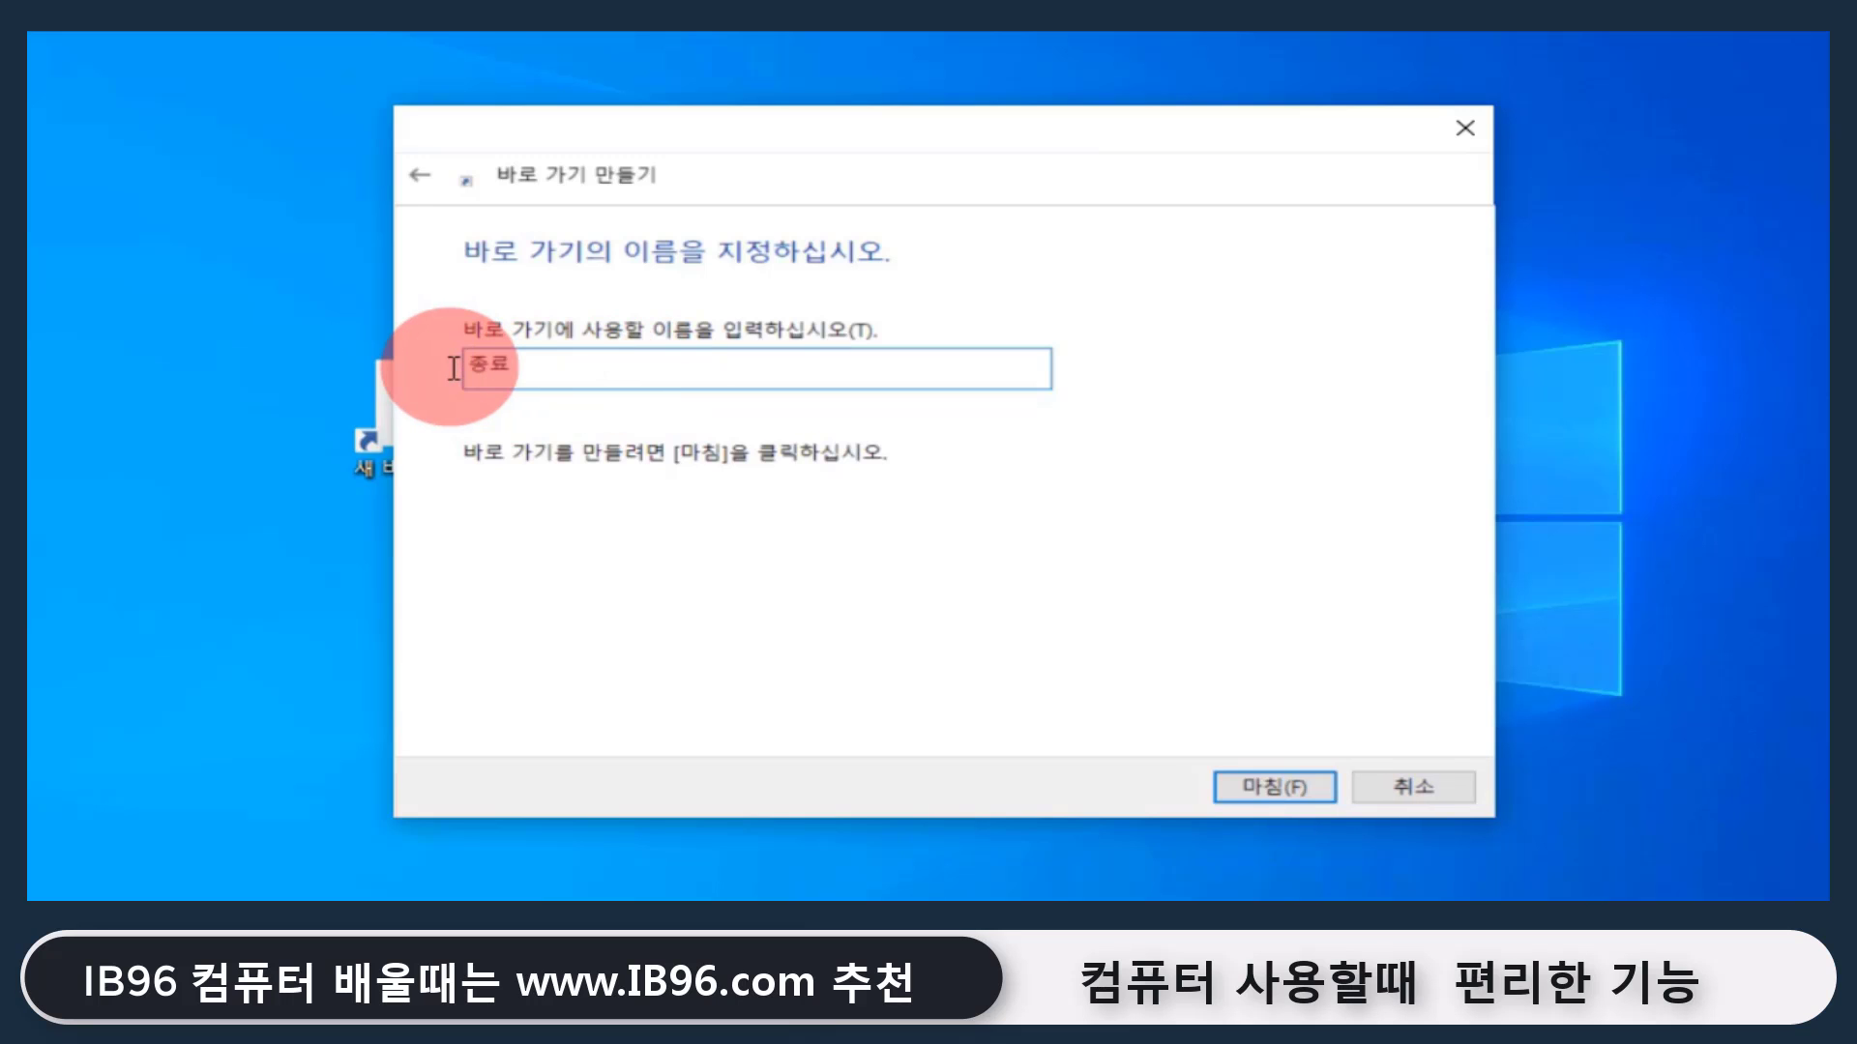
{"action": "left_click", "coordinate": [1274, 785]}
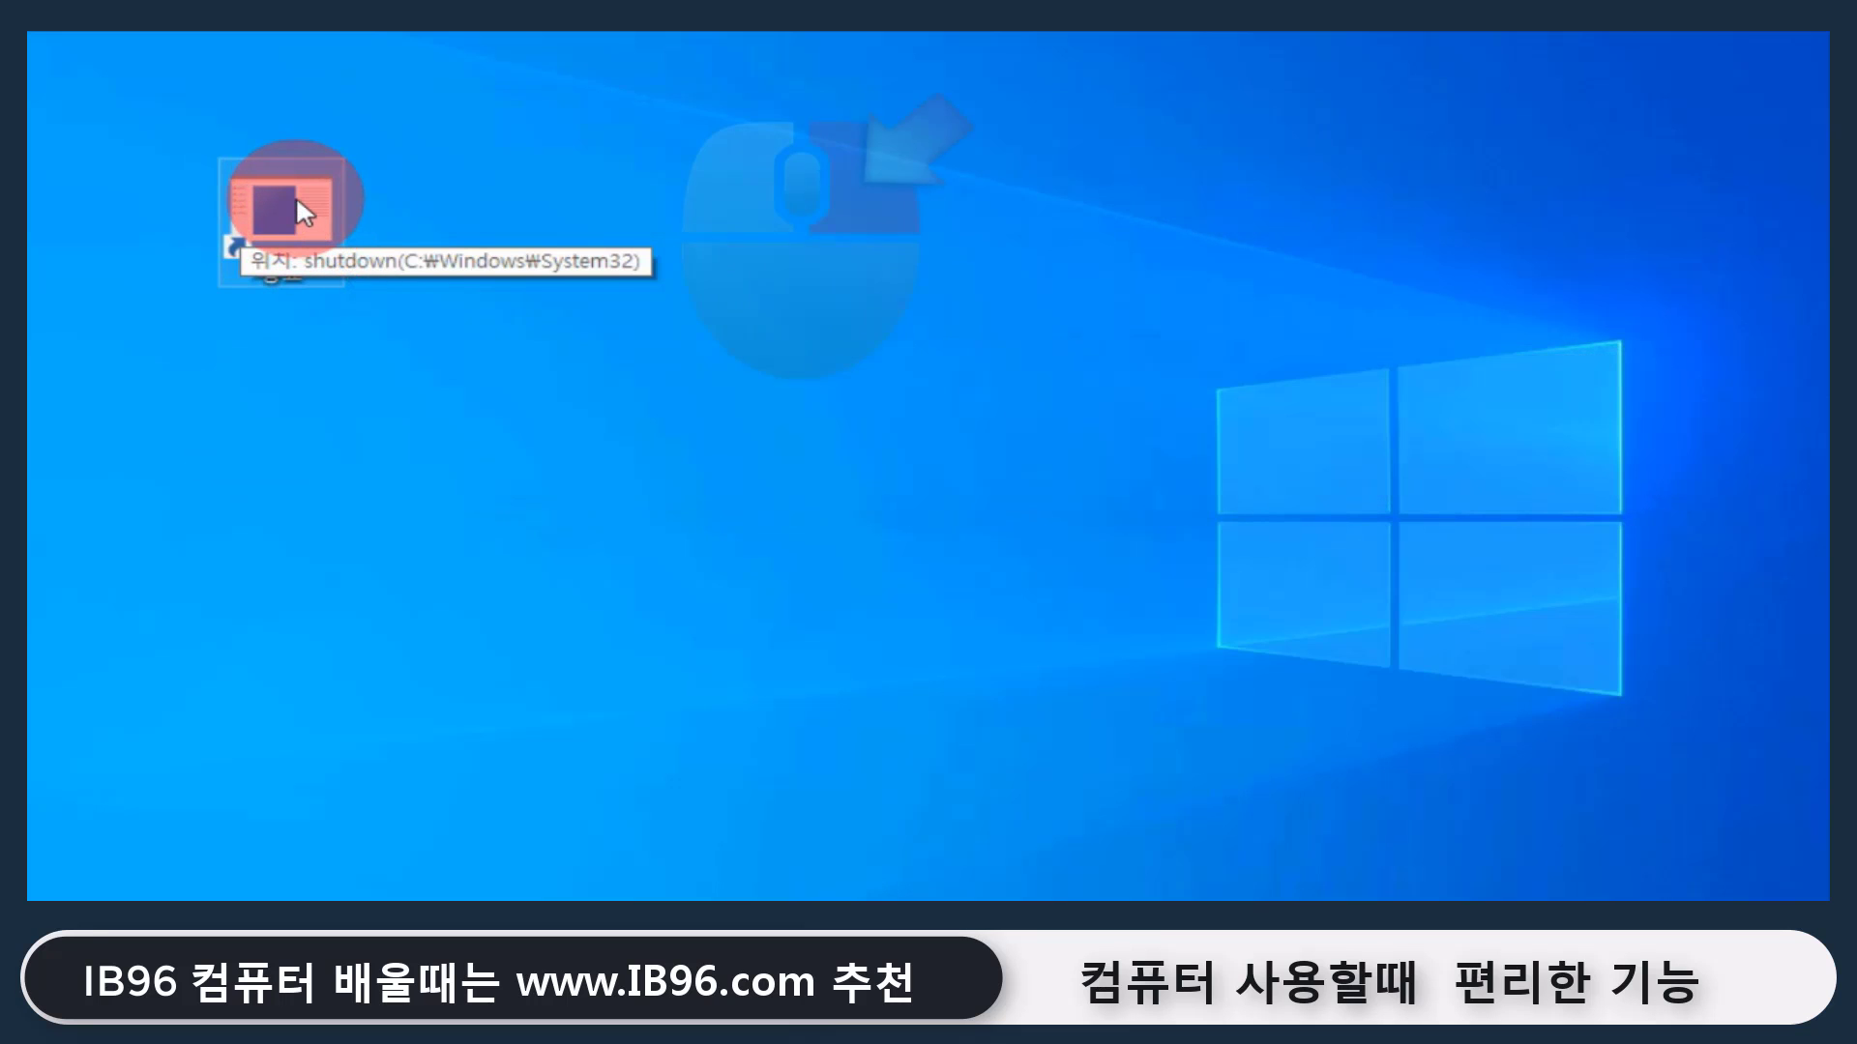
Change the 종료 shortcut's icon to the red power symbol from SHELL32.dll and apply the change
{"action": "right_click", "coordinate": [296, 195]}
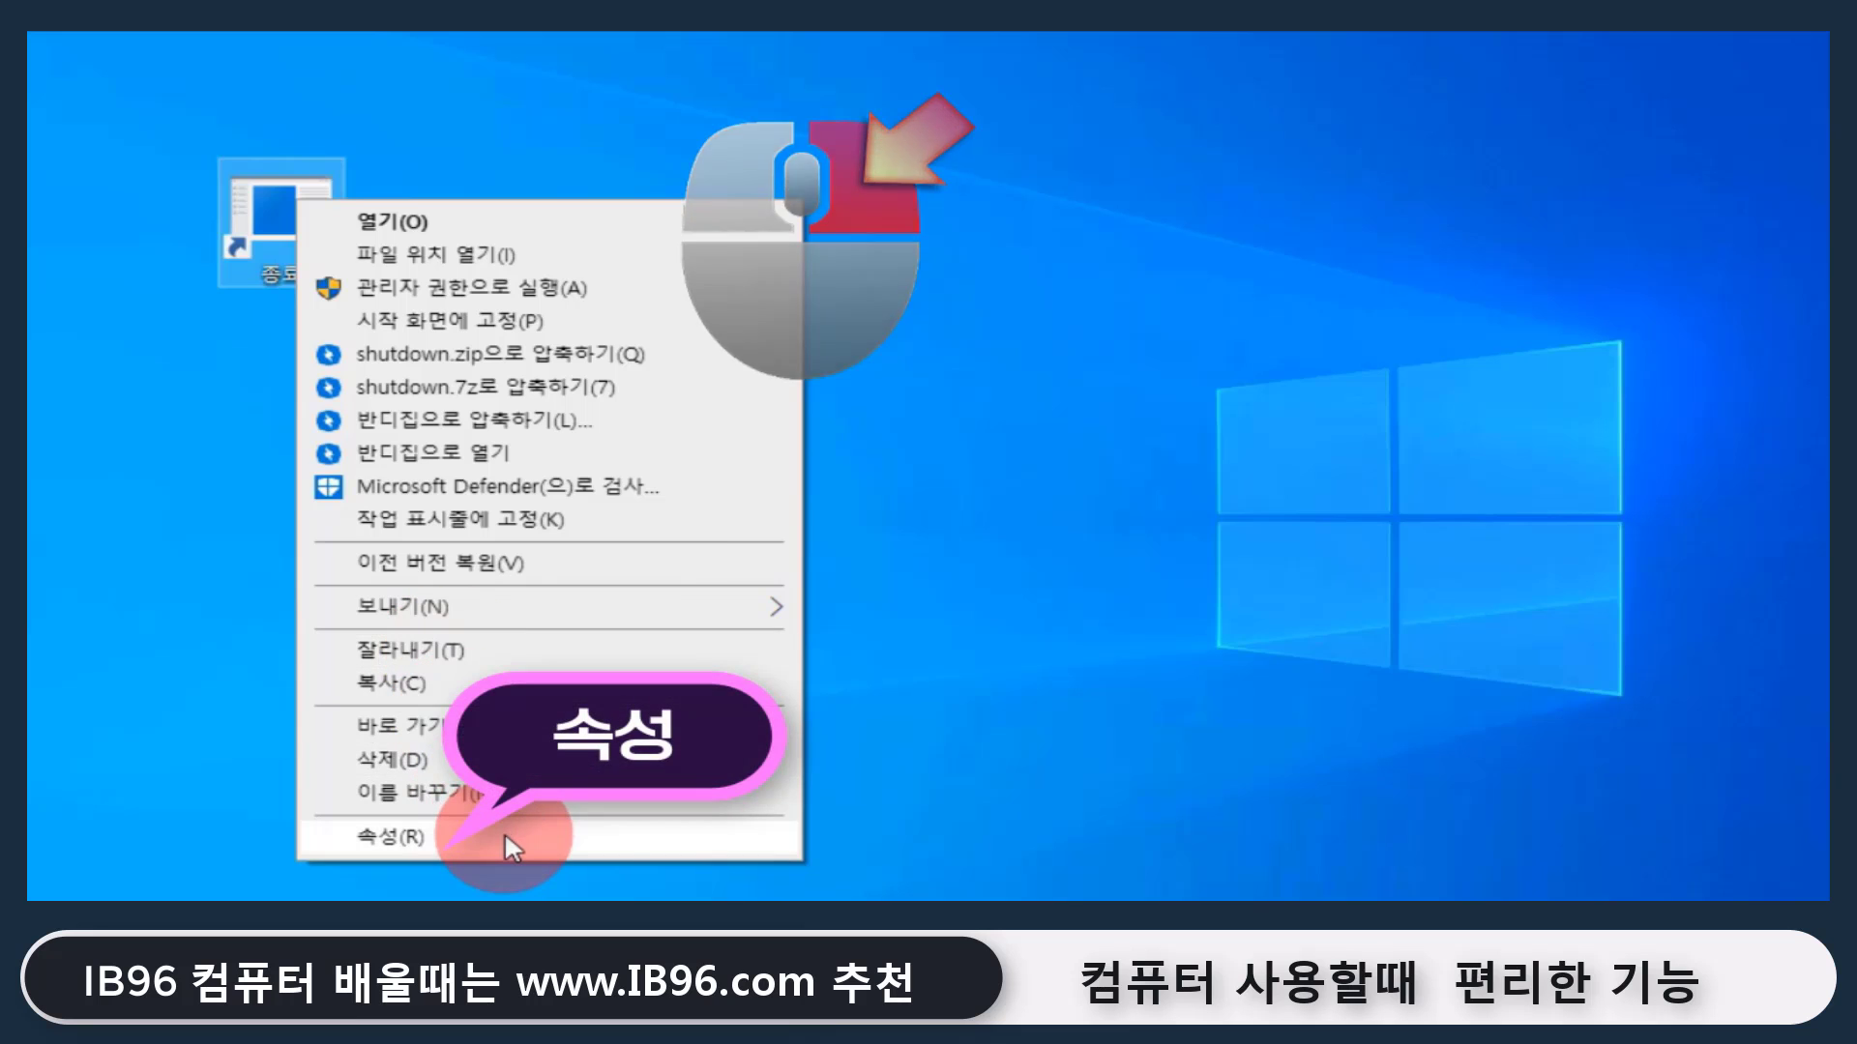
{"action": "left_click", "coordinate": [503, 832]}
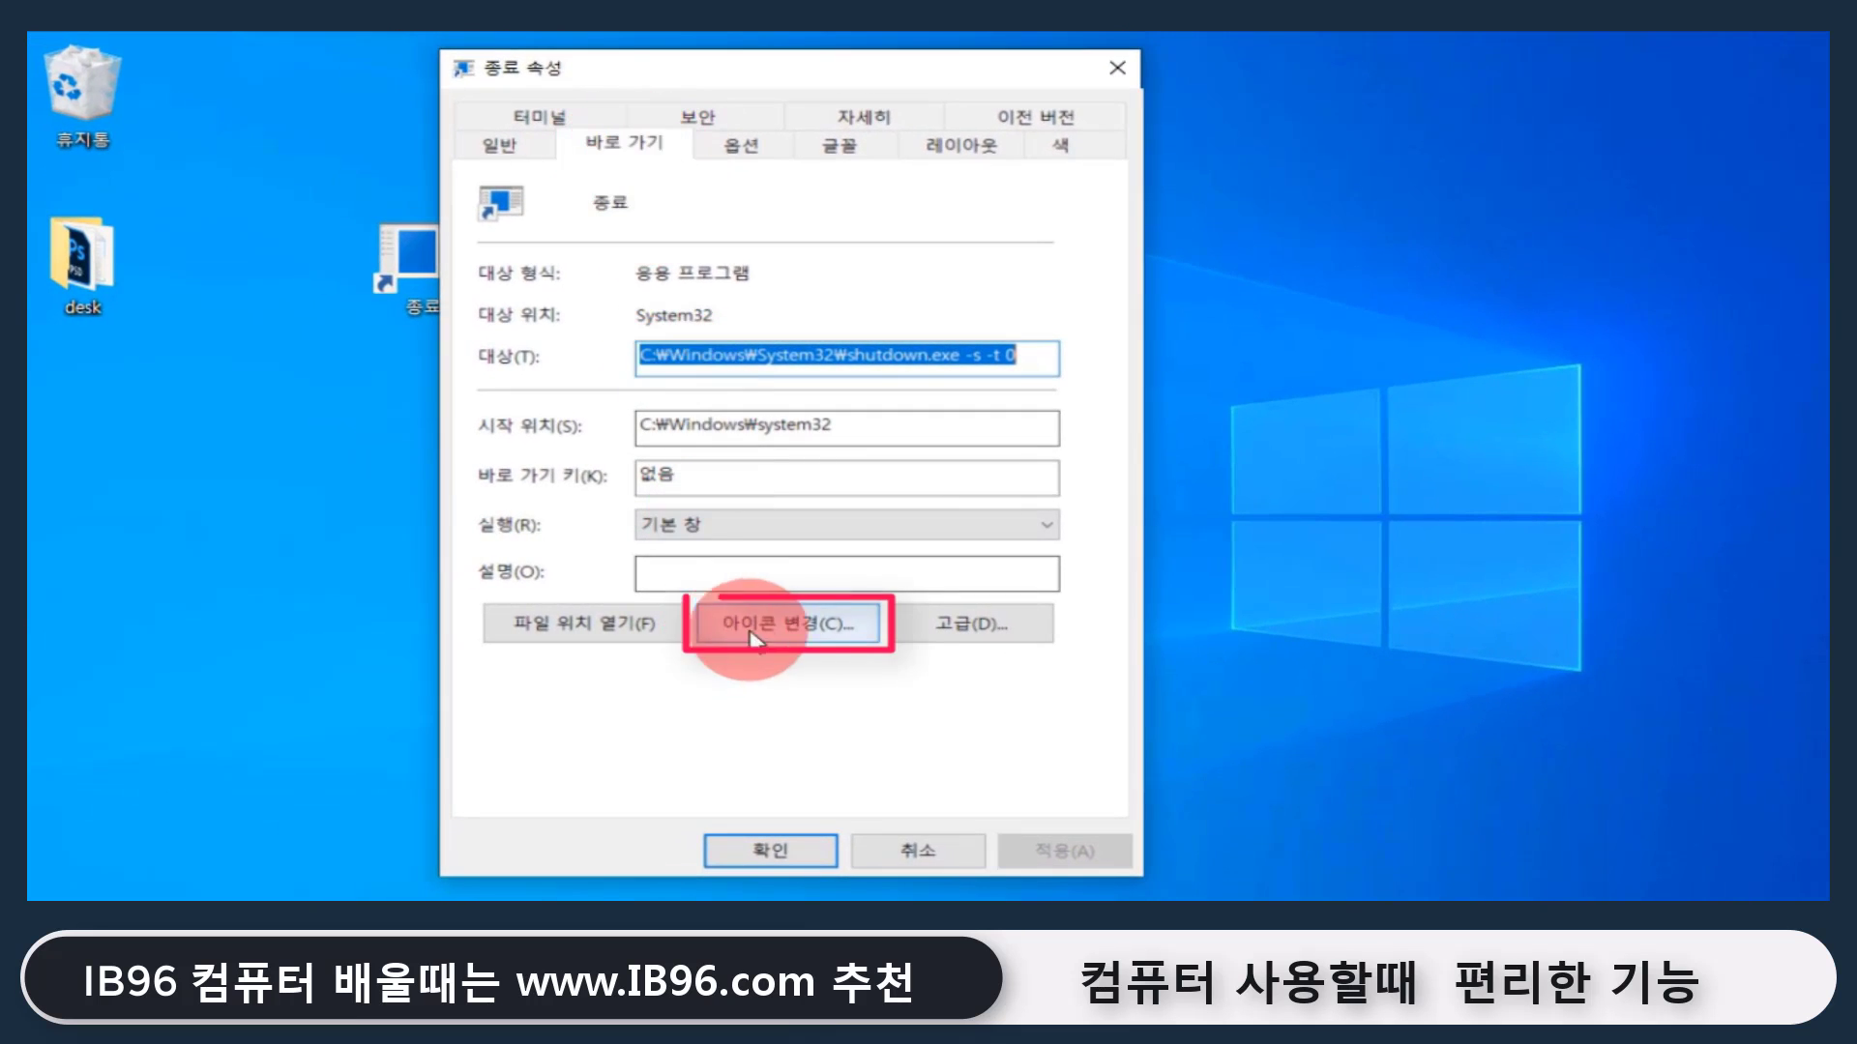
{"action": "left_click", "coordinate": [813, 627]}
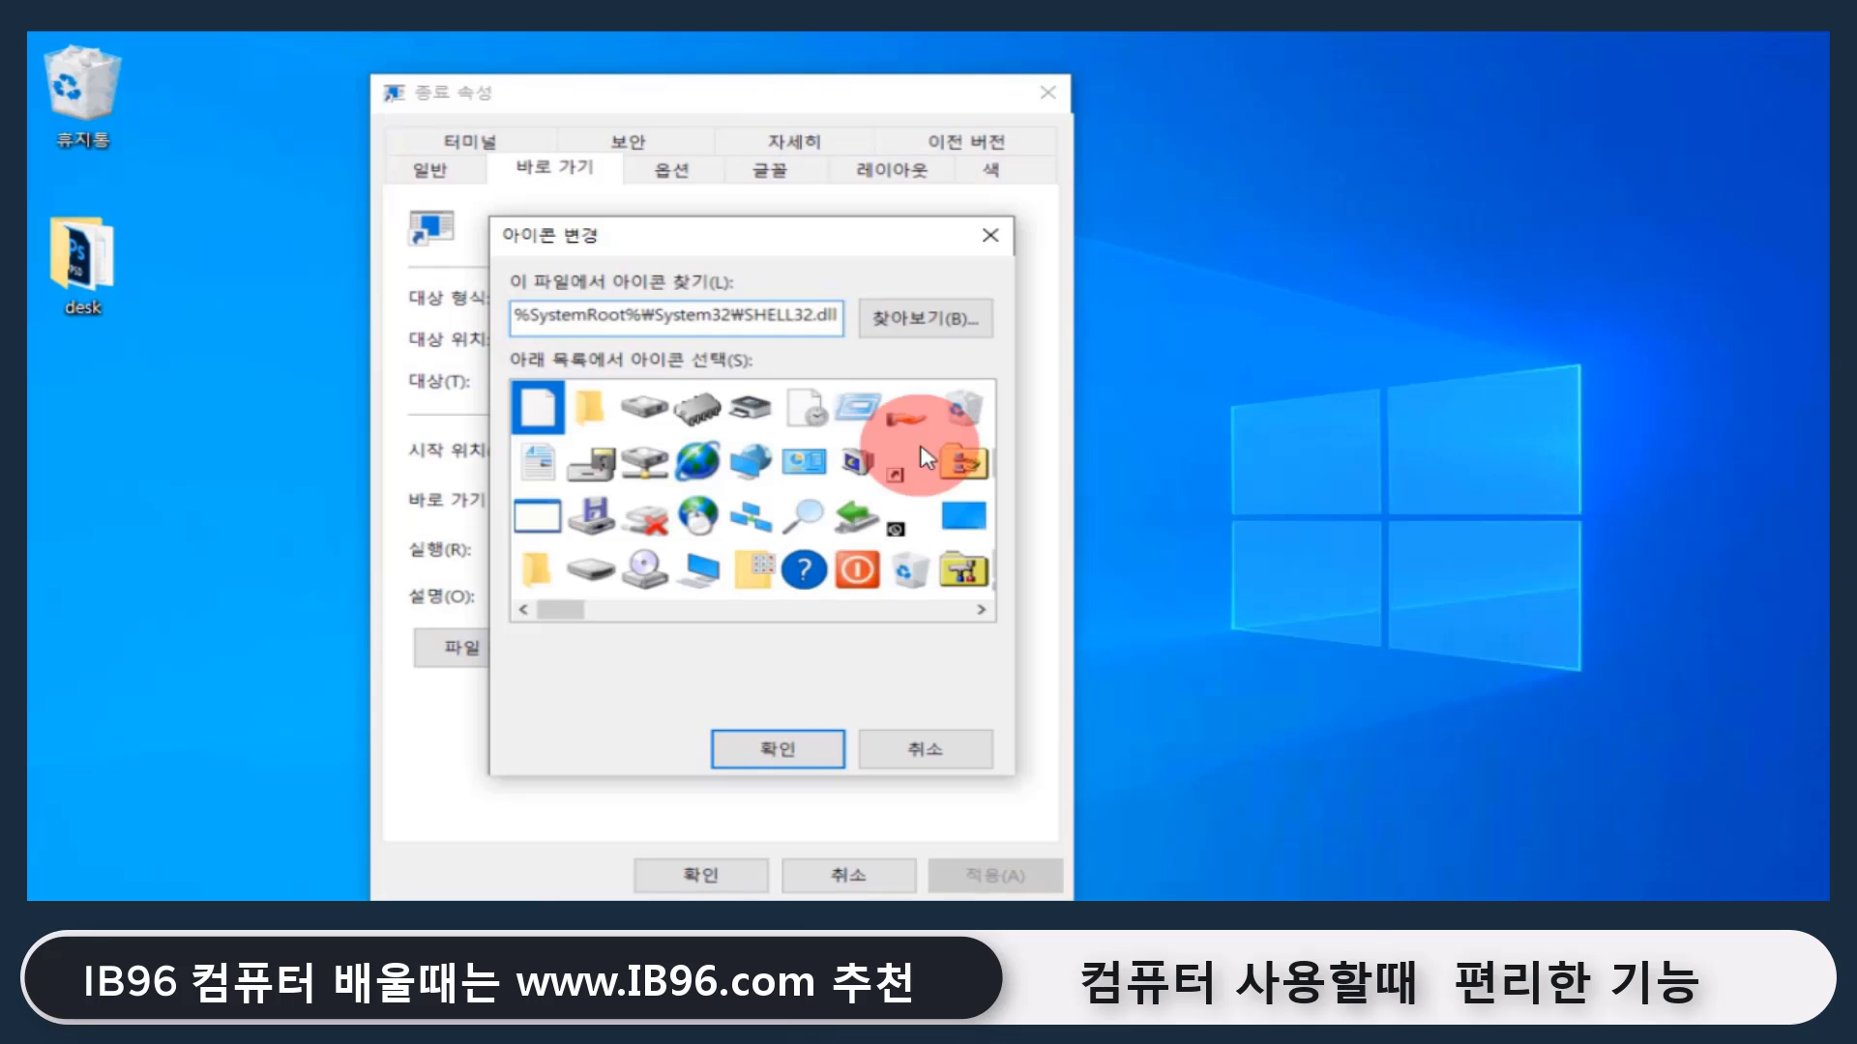
{"action": "left_click", "coordinate": [859, 572]}
{"action": "left_click", "coordinate": [801, 753]}
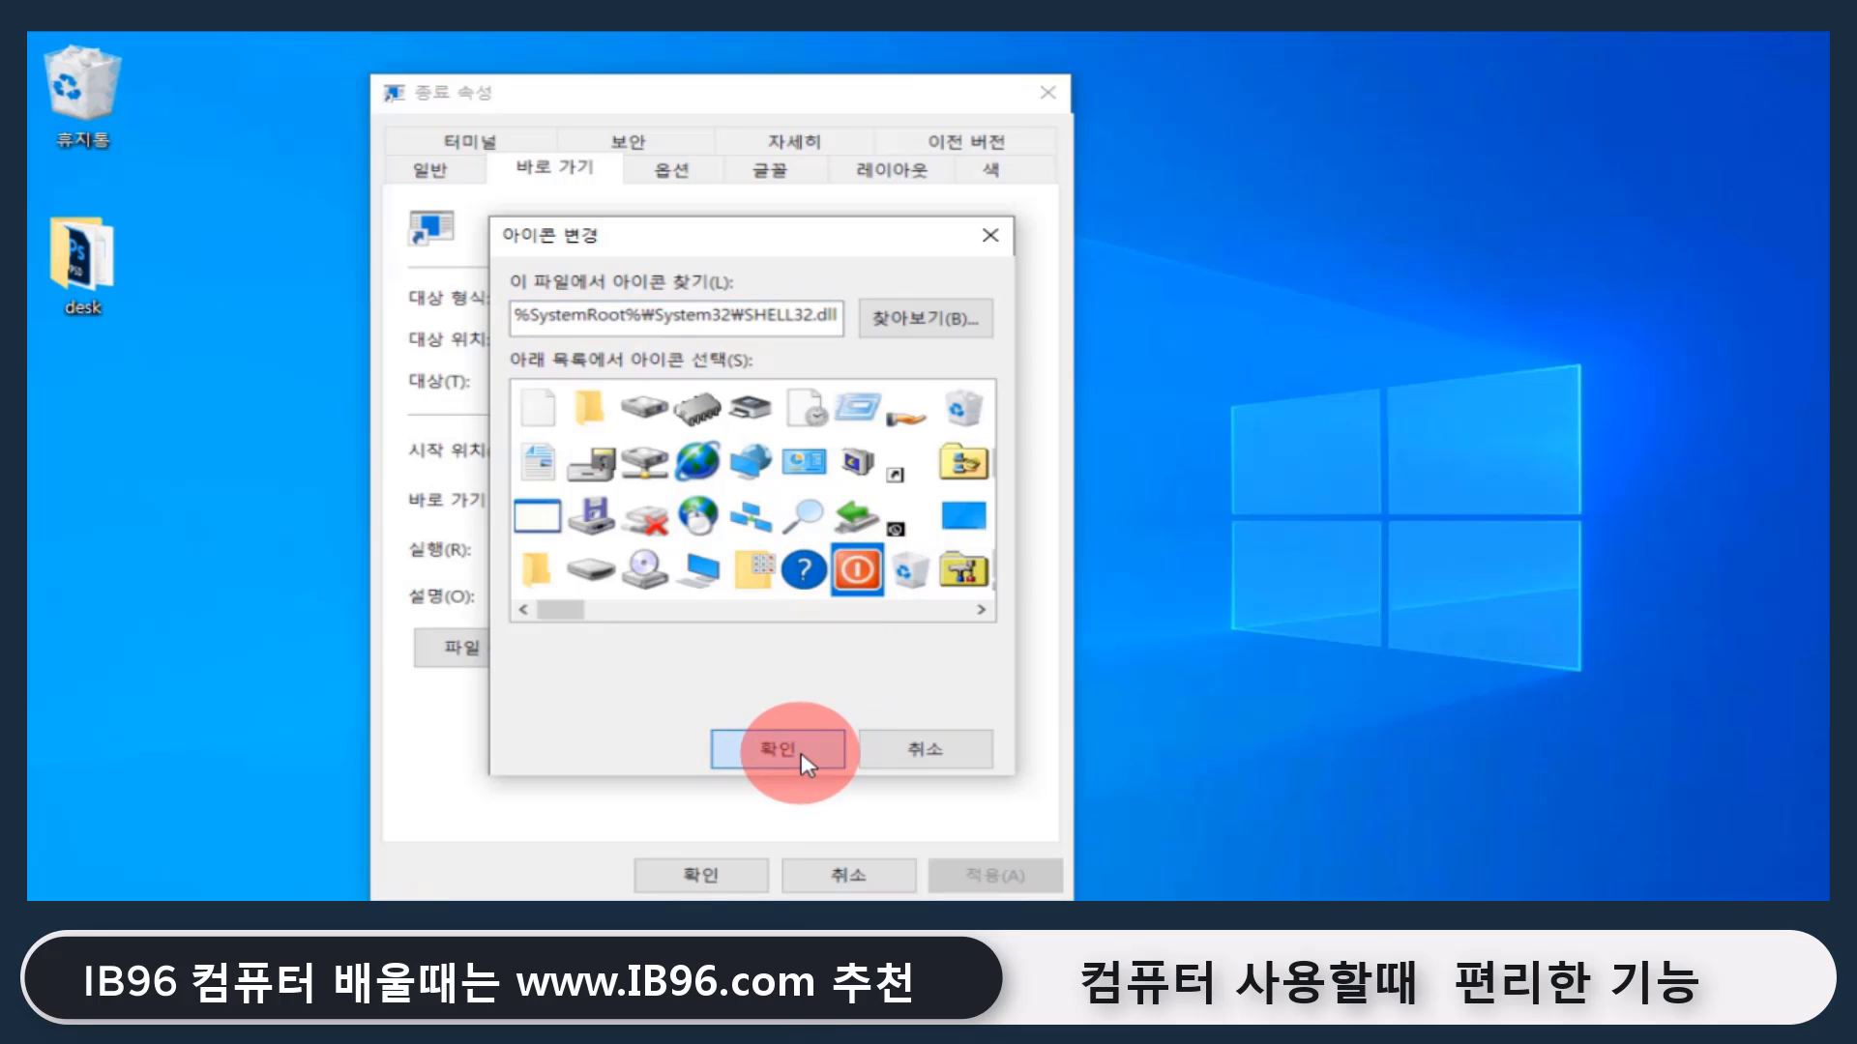
{"action": "left_click", "coordinate": [996, 875]}
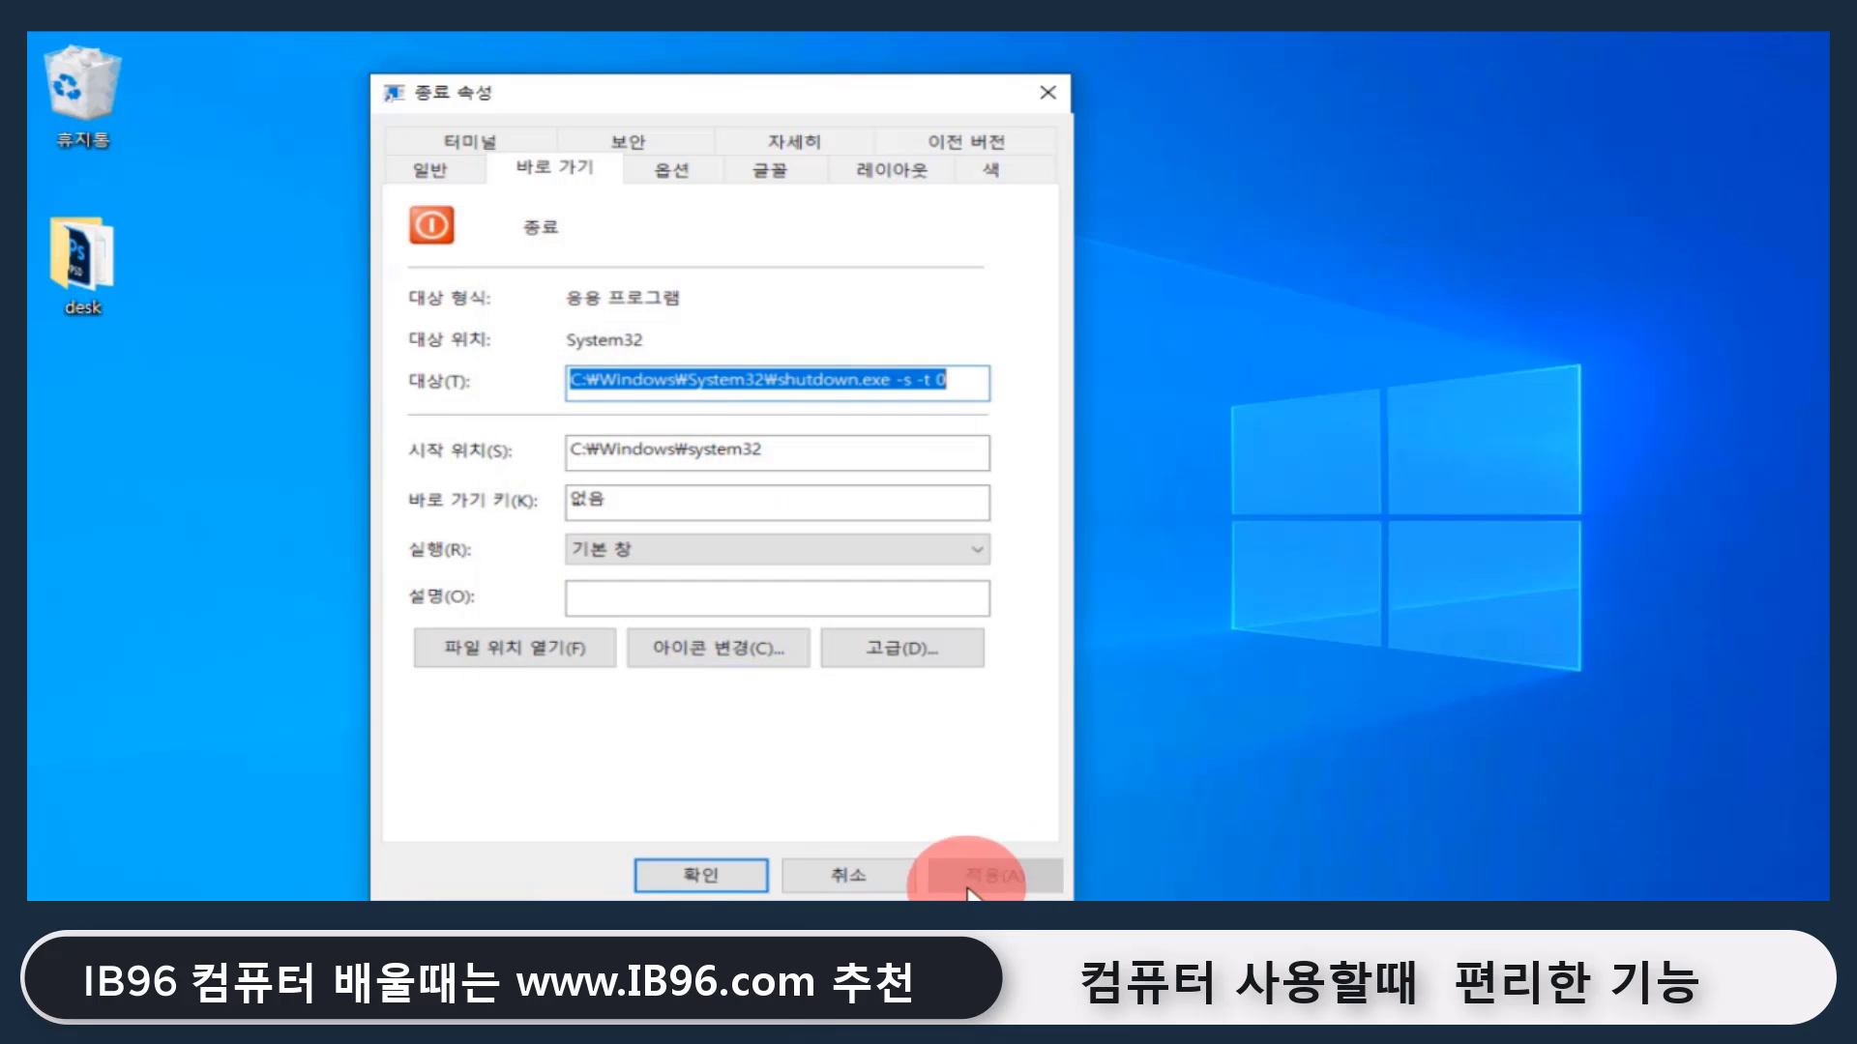
{"action": "left_click", "coordinate": [725, 875]}
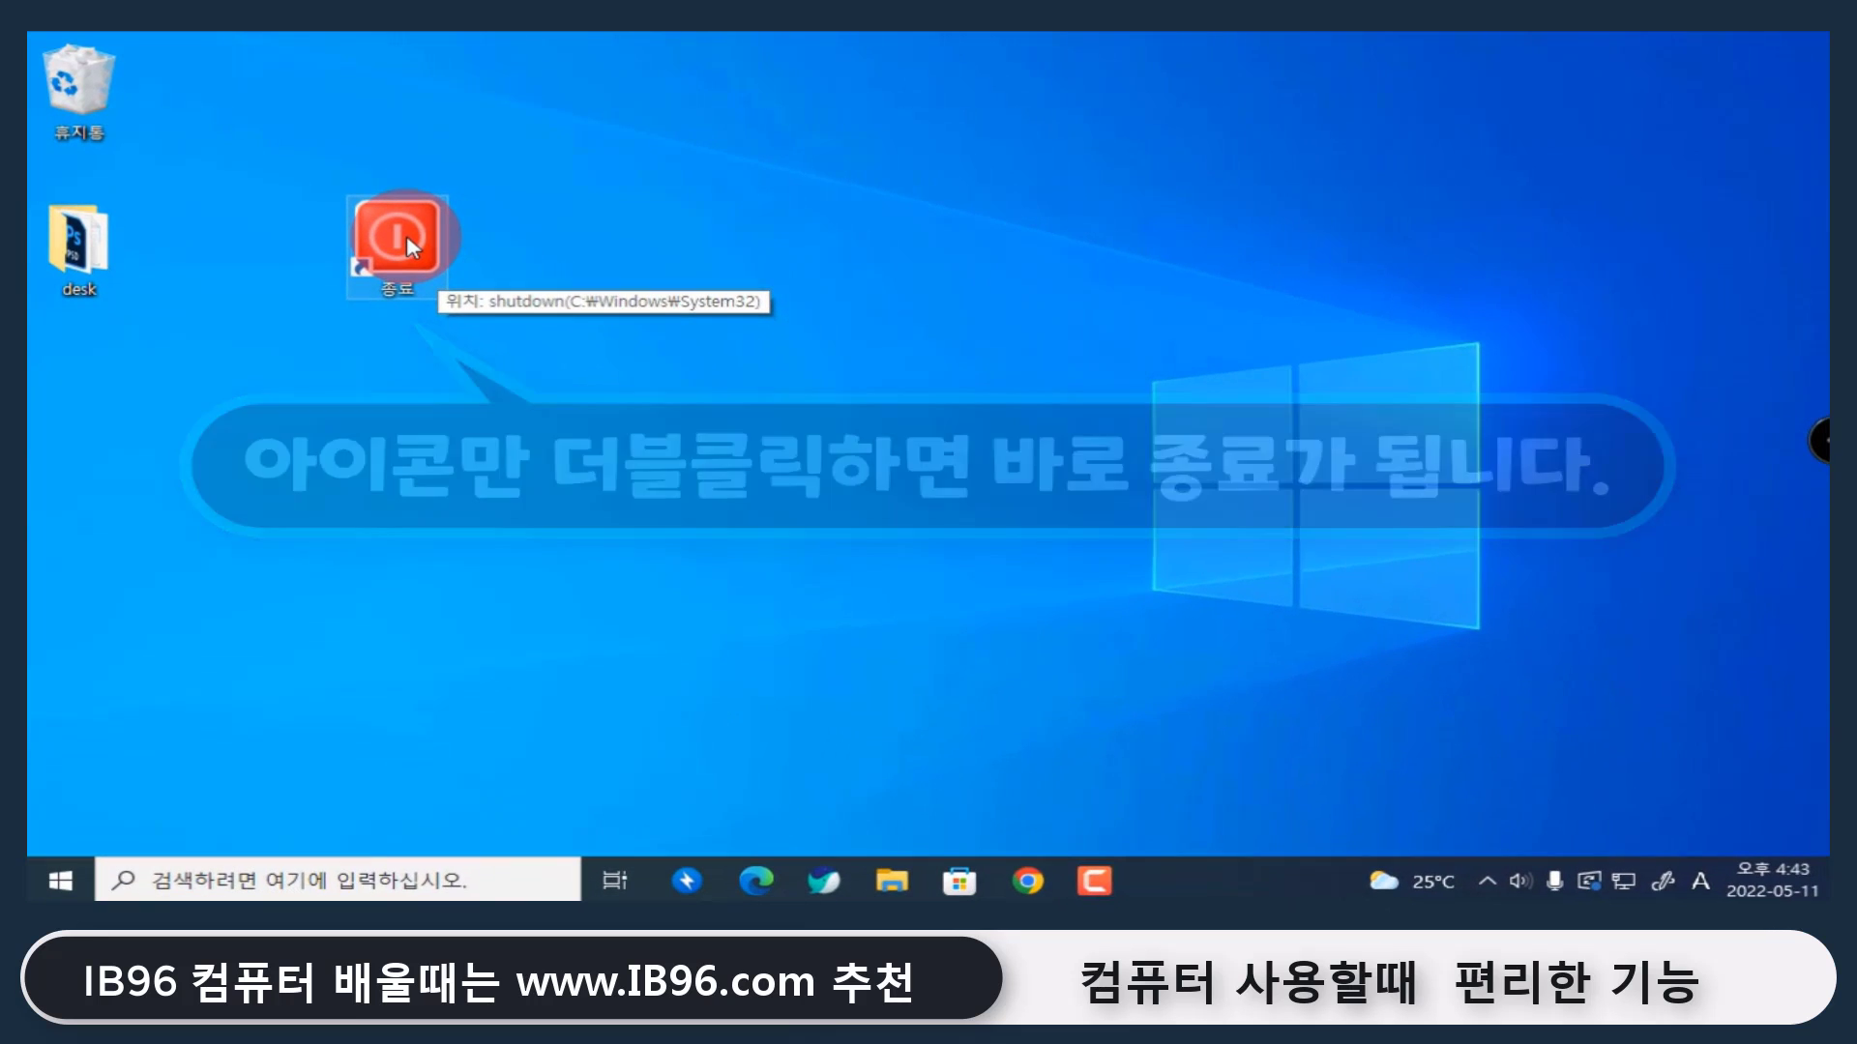
Pin the 종료 shortcut to the taskbar and unpin it again
{"action": "mouse_move", "coordinate": [411, 247]}
{"action": "left_mouse_down"}
{"action": "mouse_move", "coordinate": [445, 242]}
{"action": "mouse_move", "coordinate": [1244, 692]}
{"action": "mouse_move", "coordinate": [1342, 890]}
{"action": "mouse_move", "coordinate": [1313, 874]}
{"action": "left_mouse_up"}
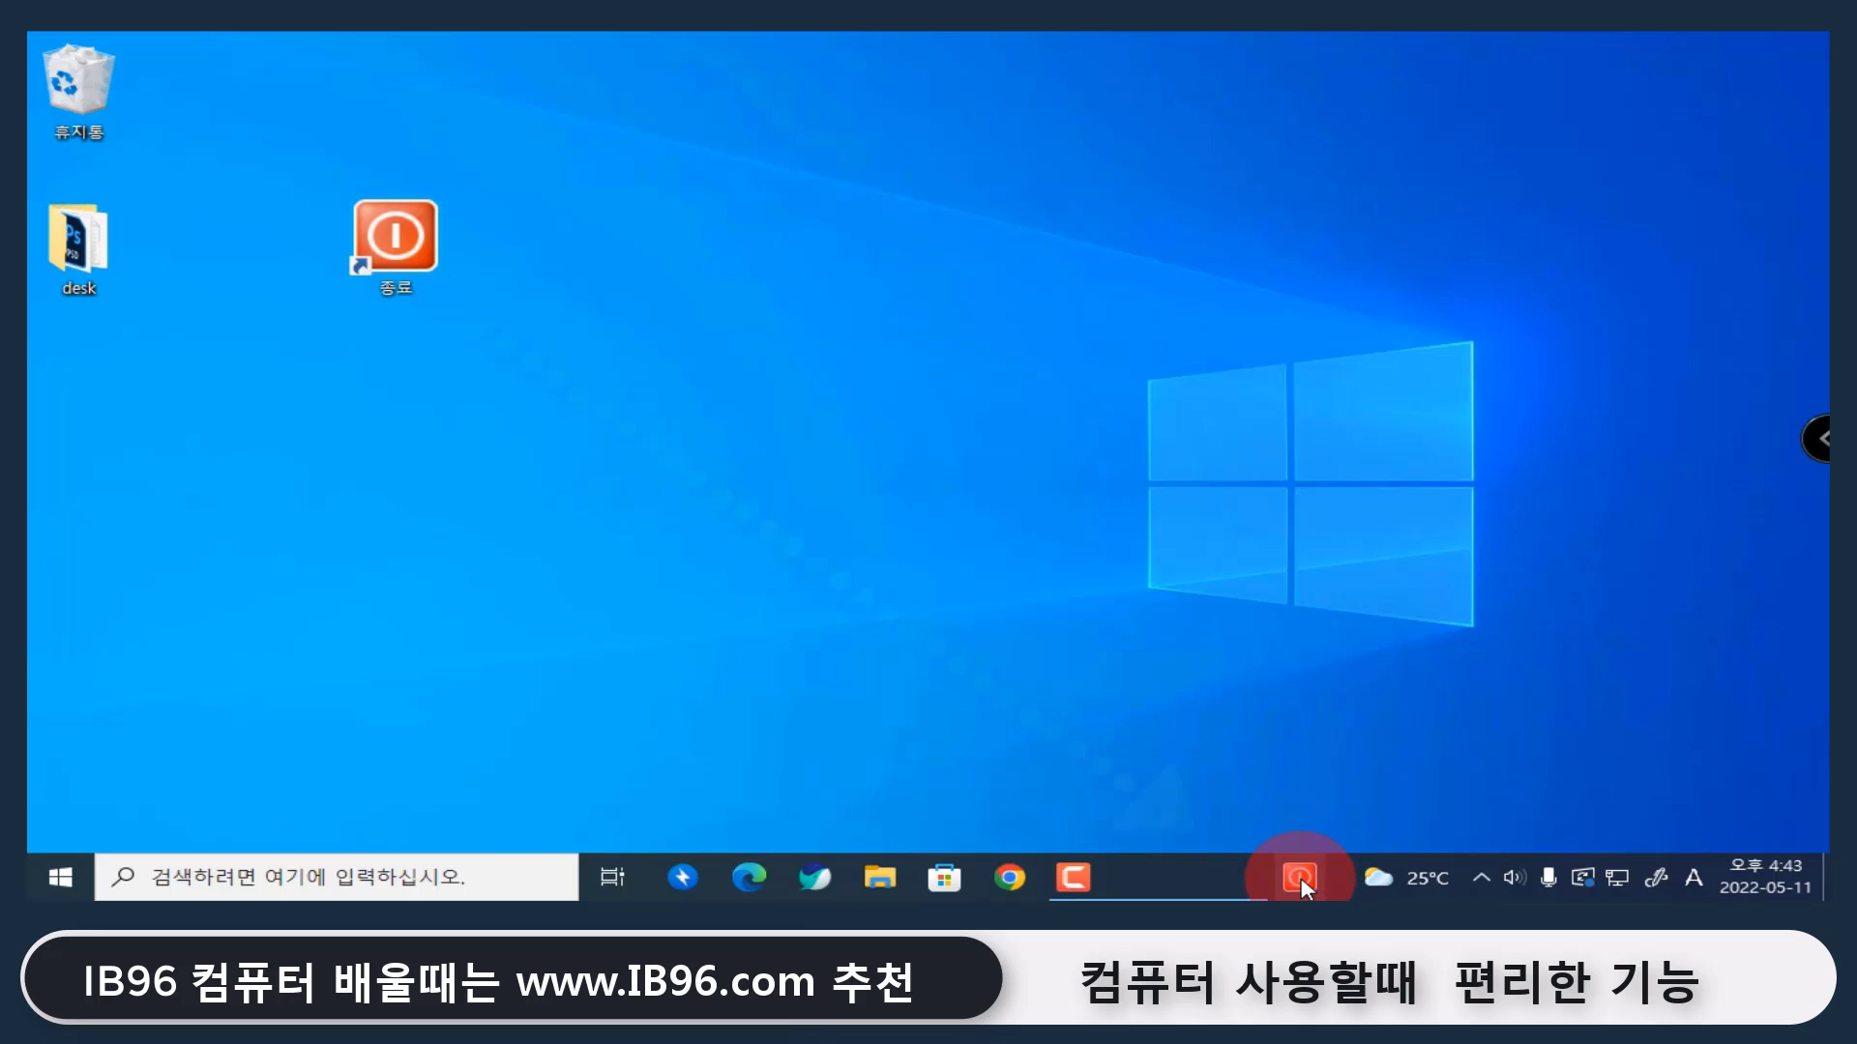
{"action": "right_click", "coordinate": [1302, 878]}
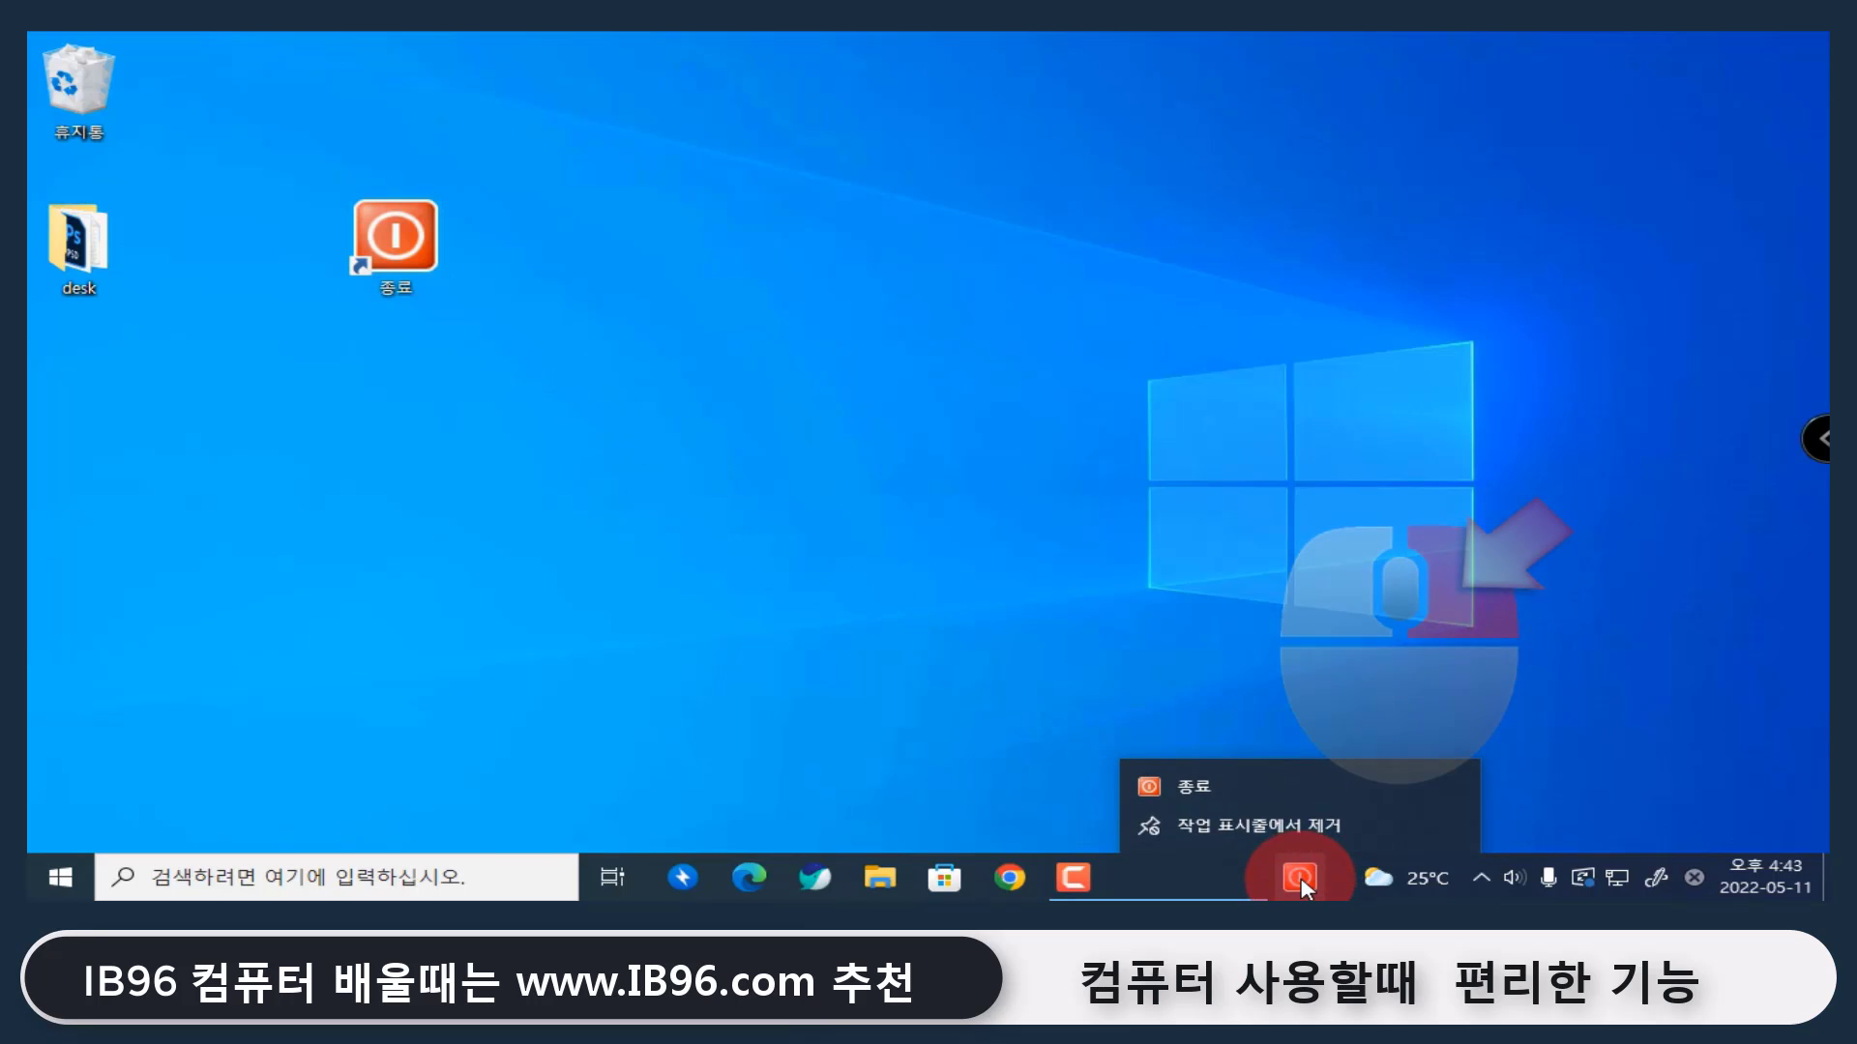
{"action": "left_click", "coordinate": [1227, 838]}
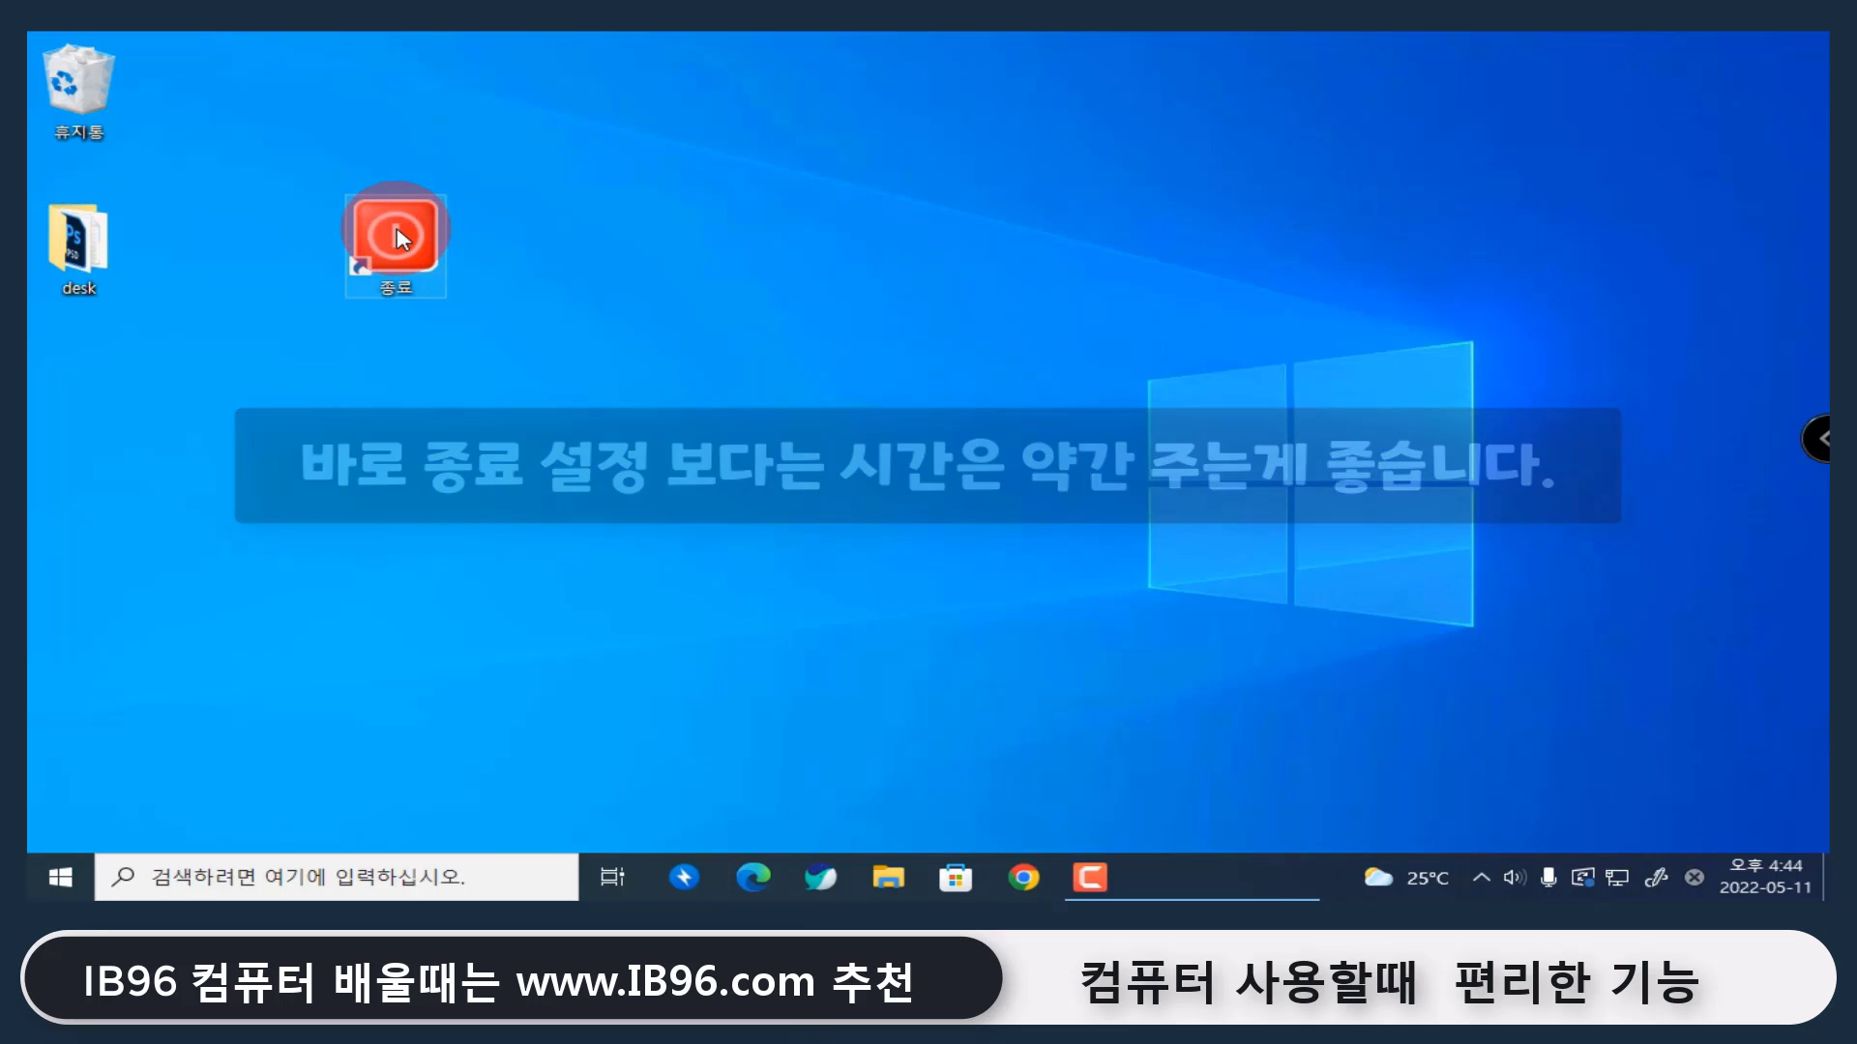
Open the 종료 shortcut's properties and try shutdown delays of 30 and 120 seconds in its target
{"action": "right_click", "coordinate": [401, 238]}
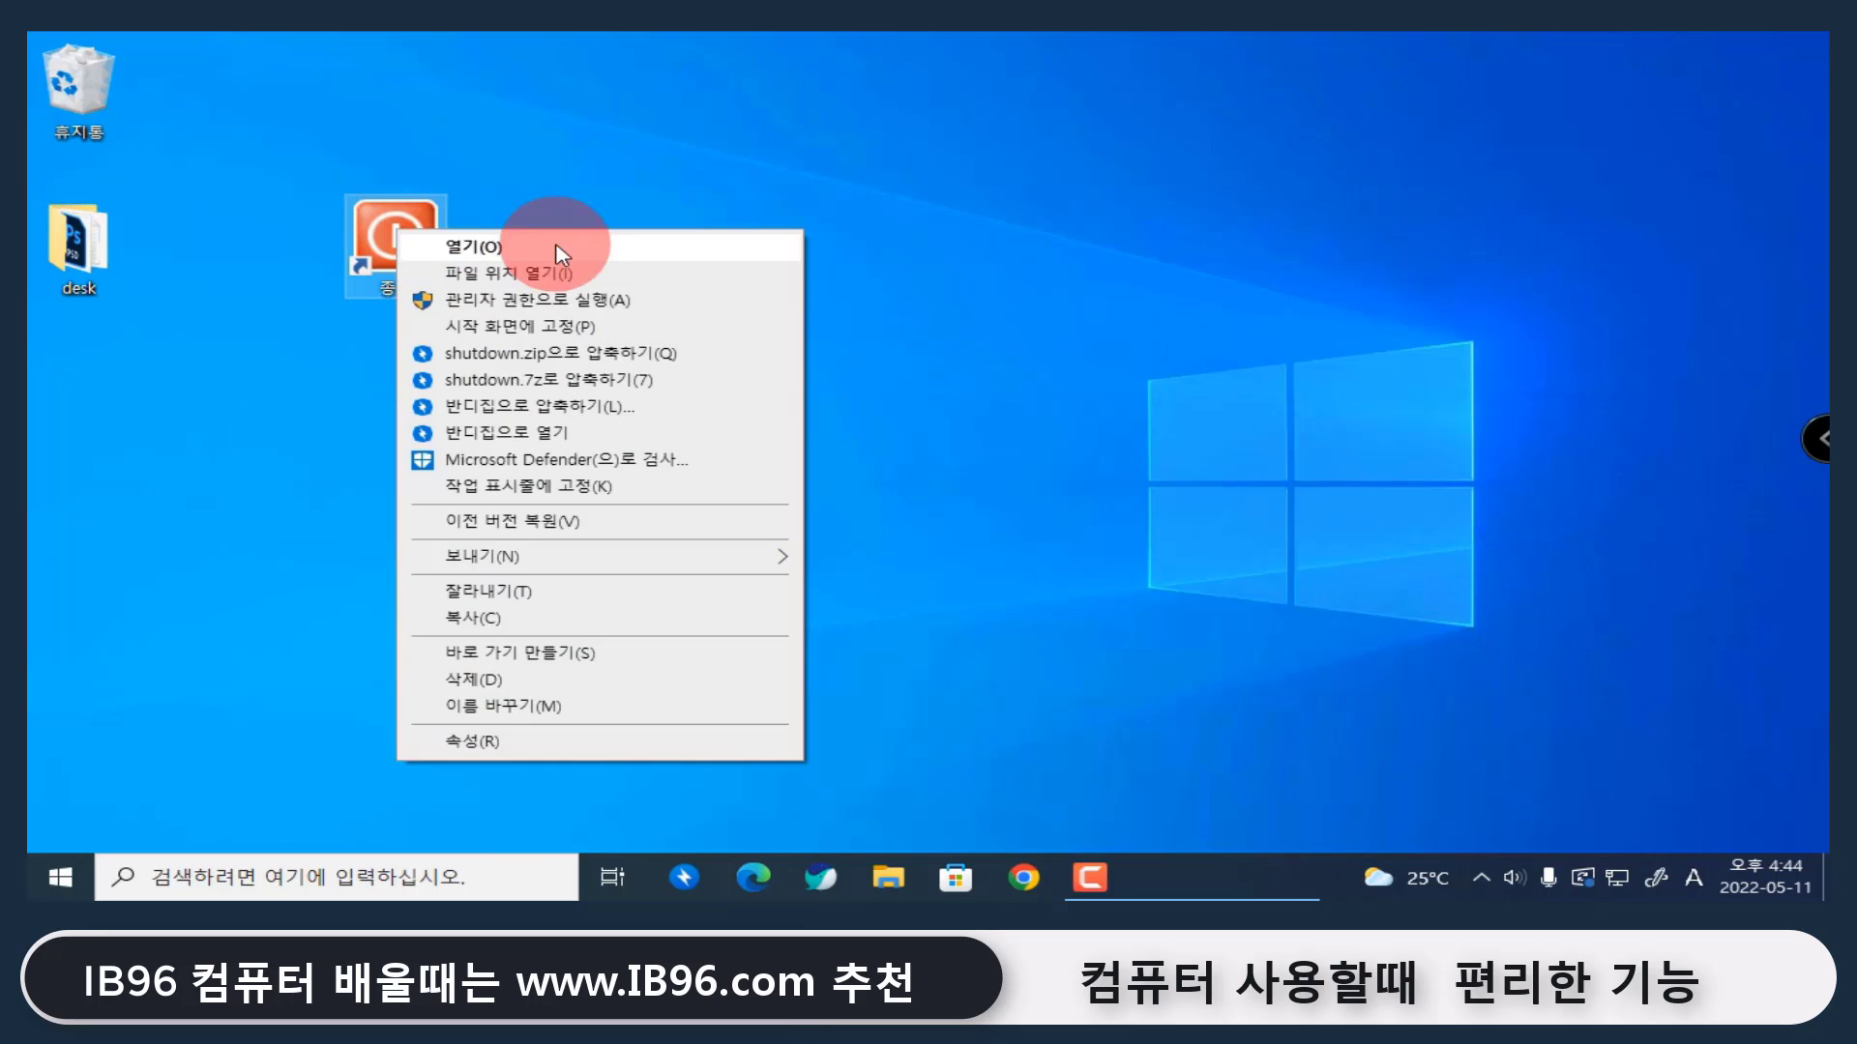
{"action": "left_click", "coordinate": [615, 742]}
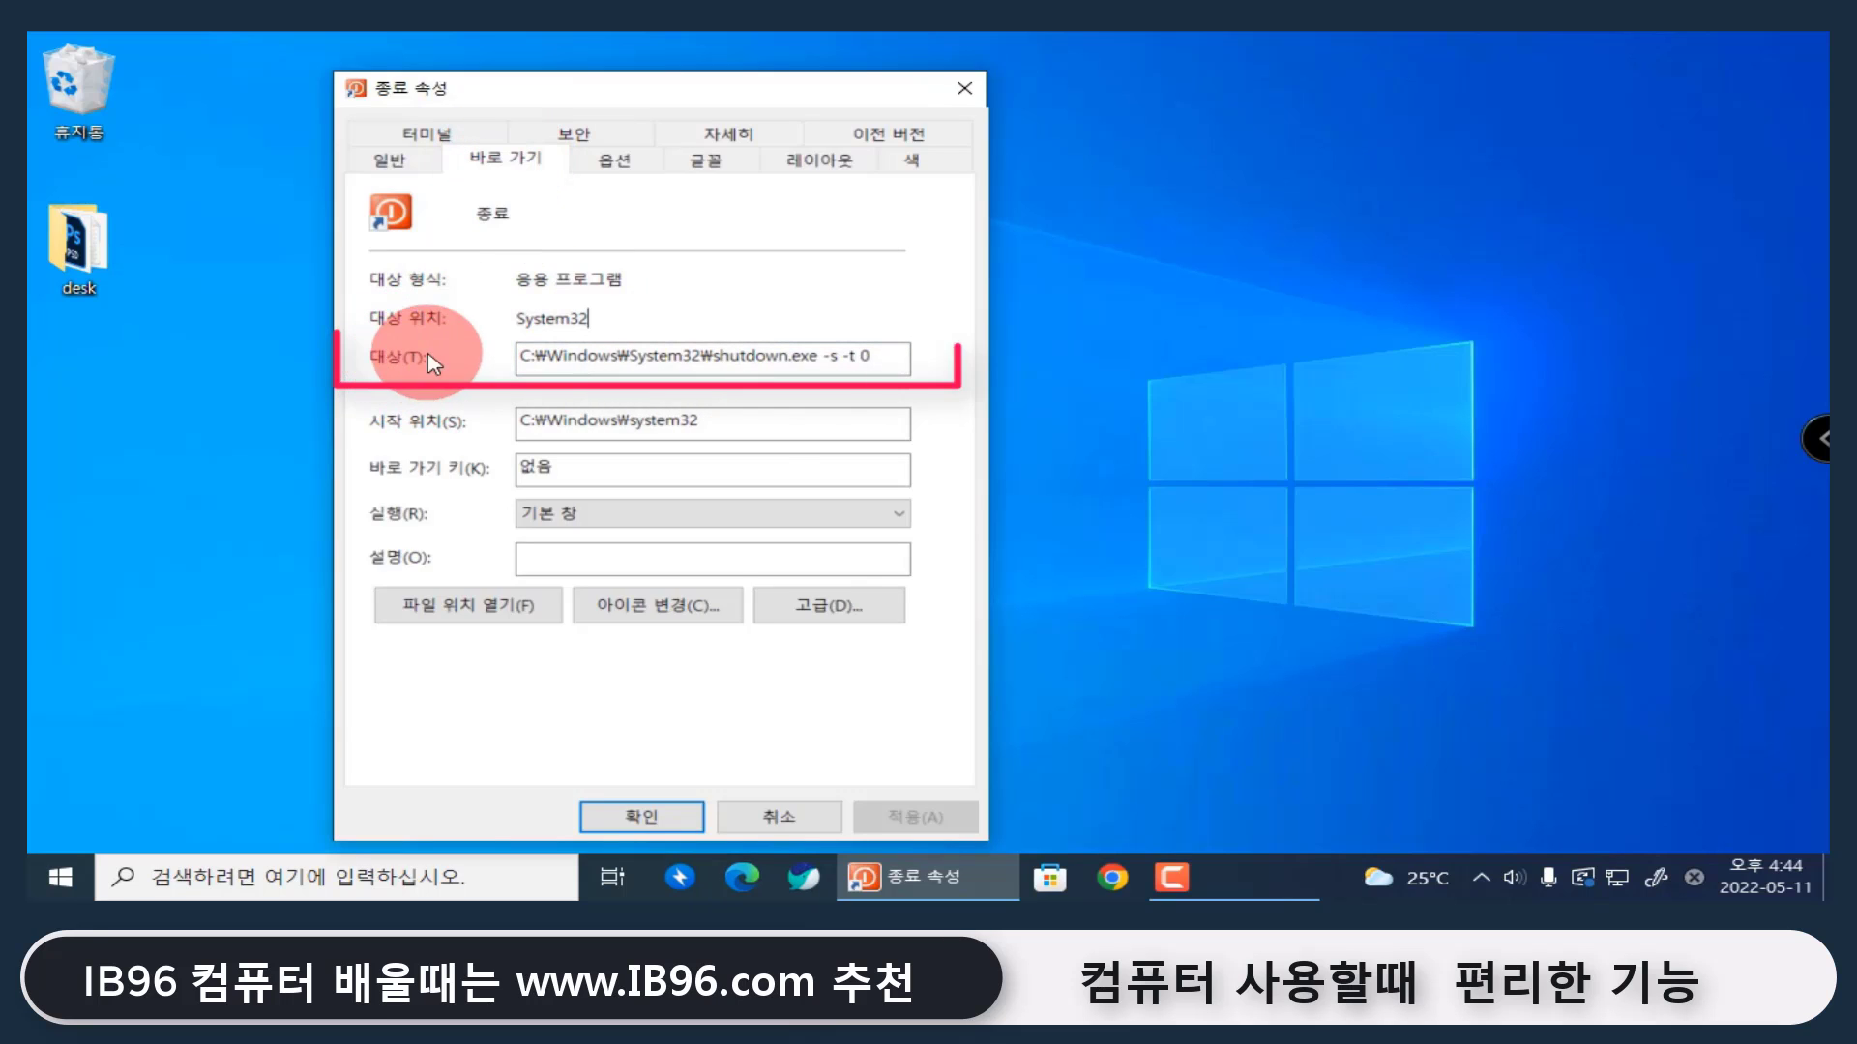
{"action": "left_click_drag", "start_coordinate": [882, 360], "coordinate": [861, 358]}
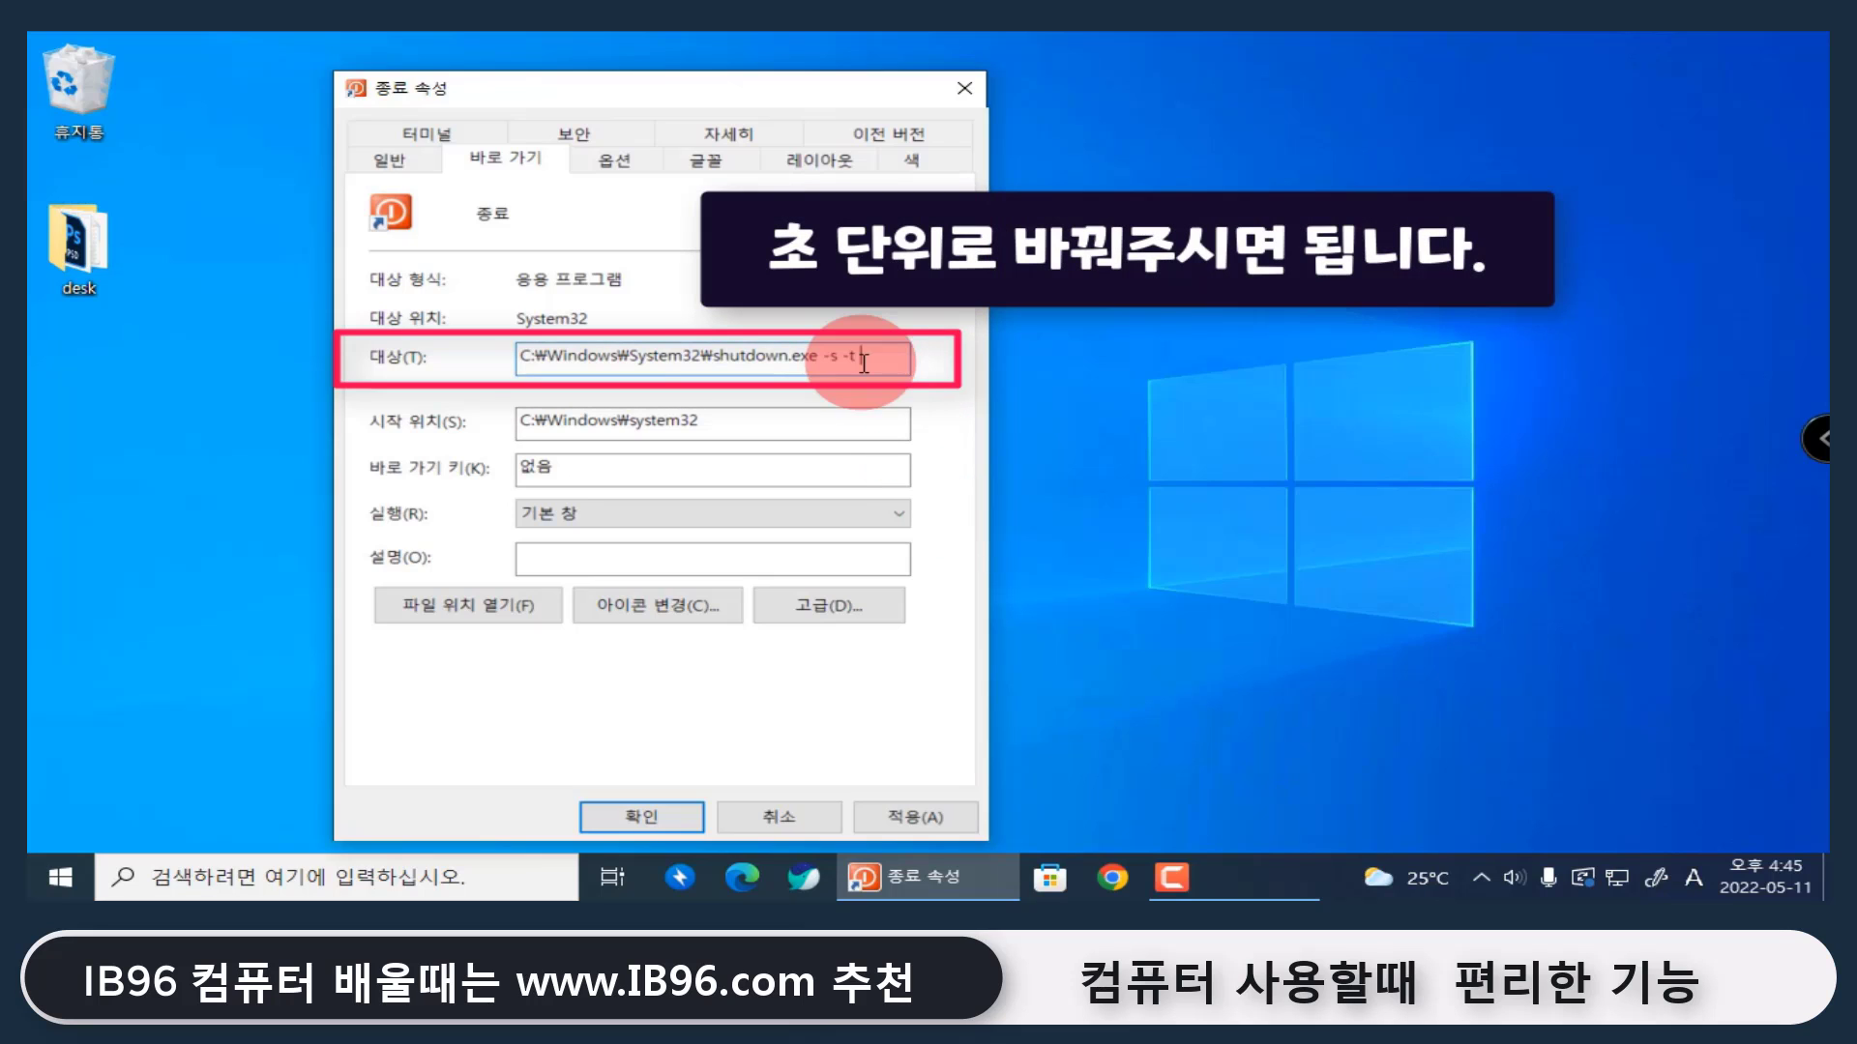
{"action": "type", "text": "30"}
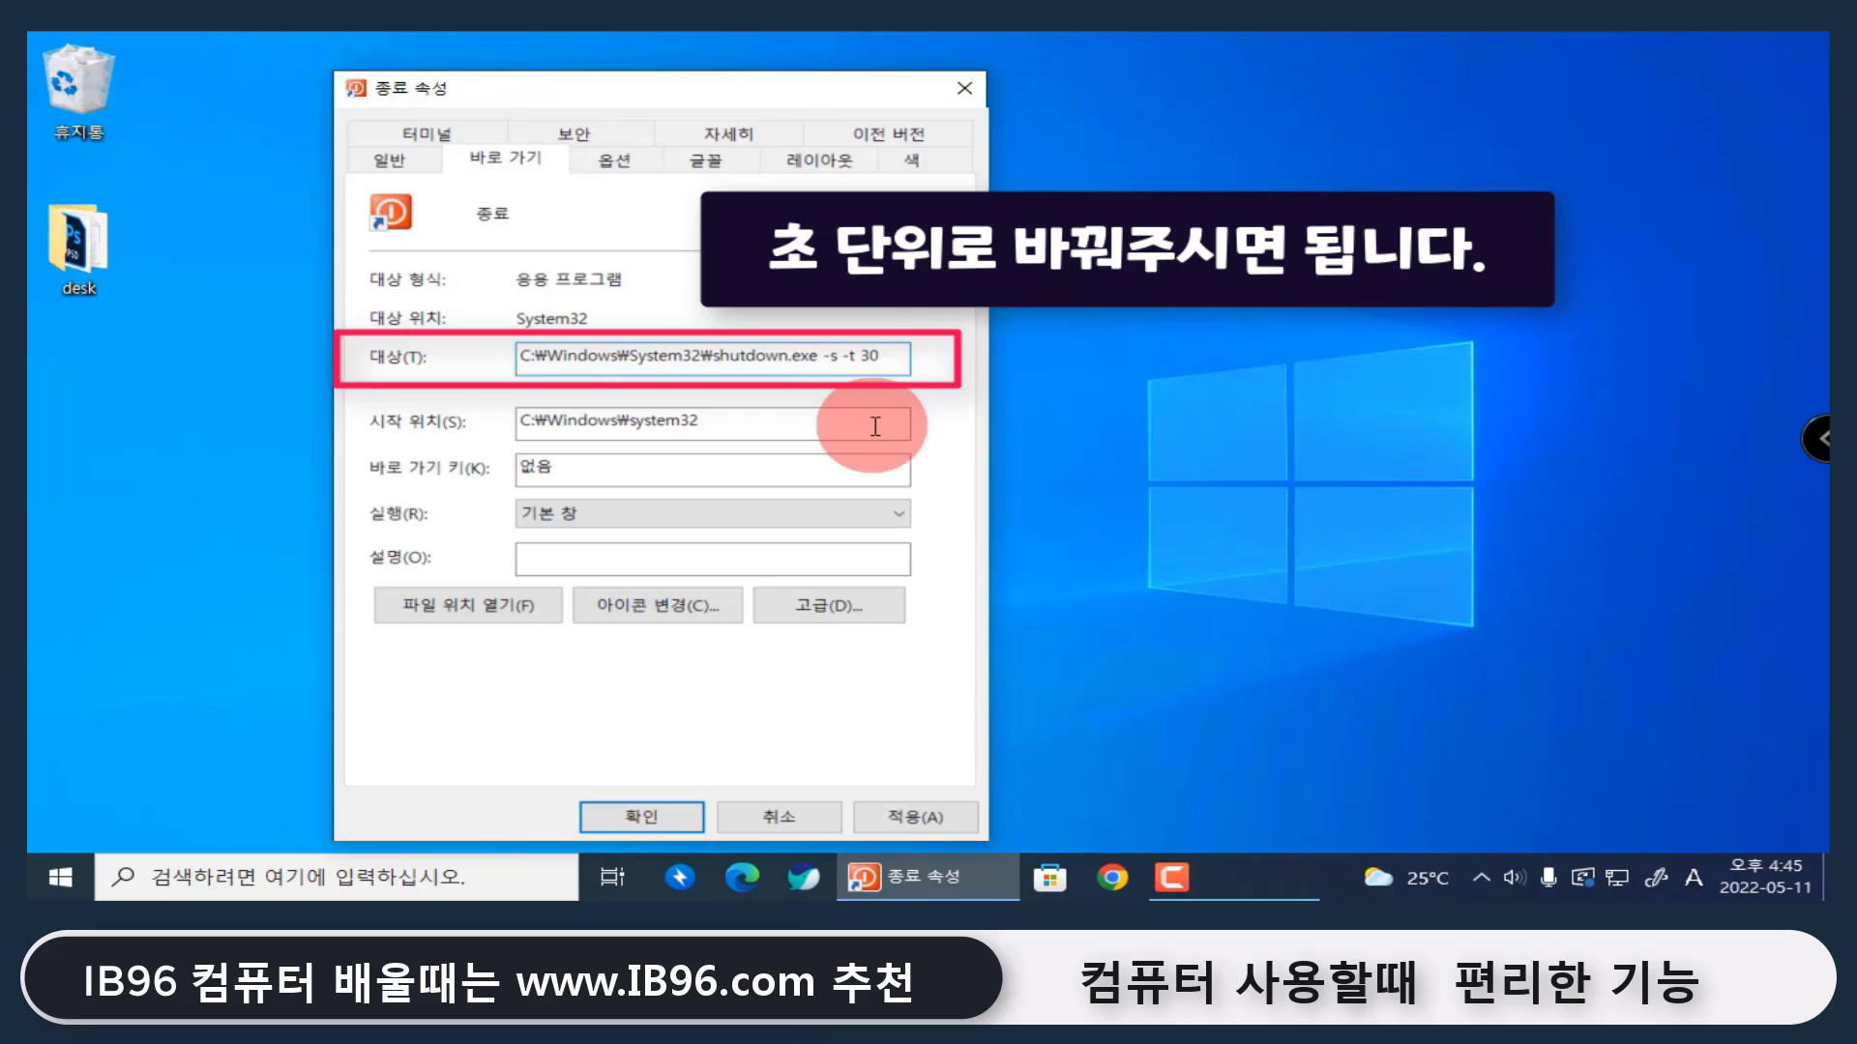
{"action": "left_click_drag", "start_coordinate": [884, 356], "coordinate": [863, 358]}
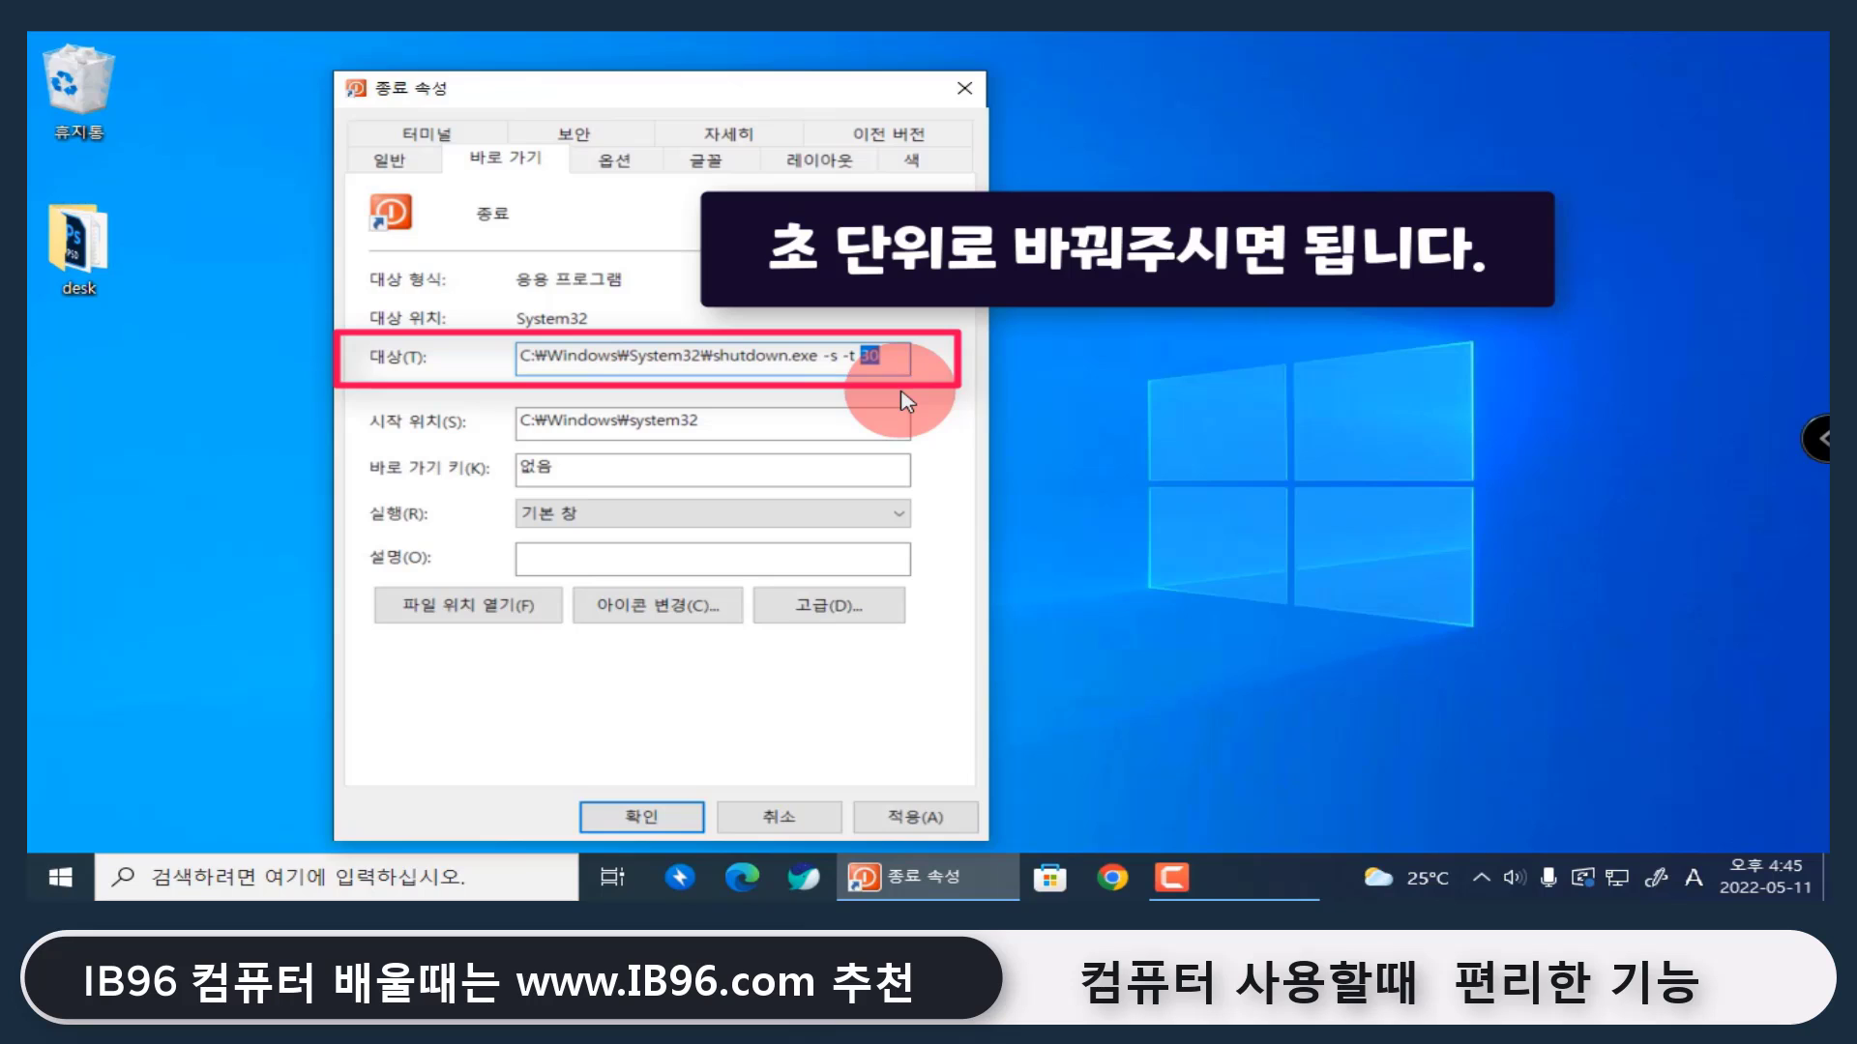
{"action": "type", "text": "120"}
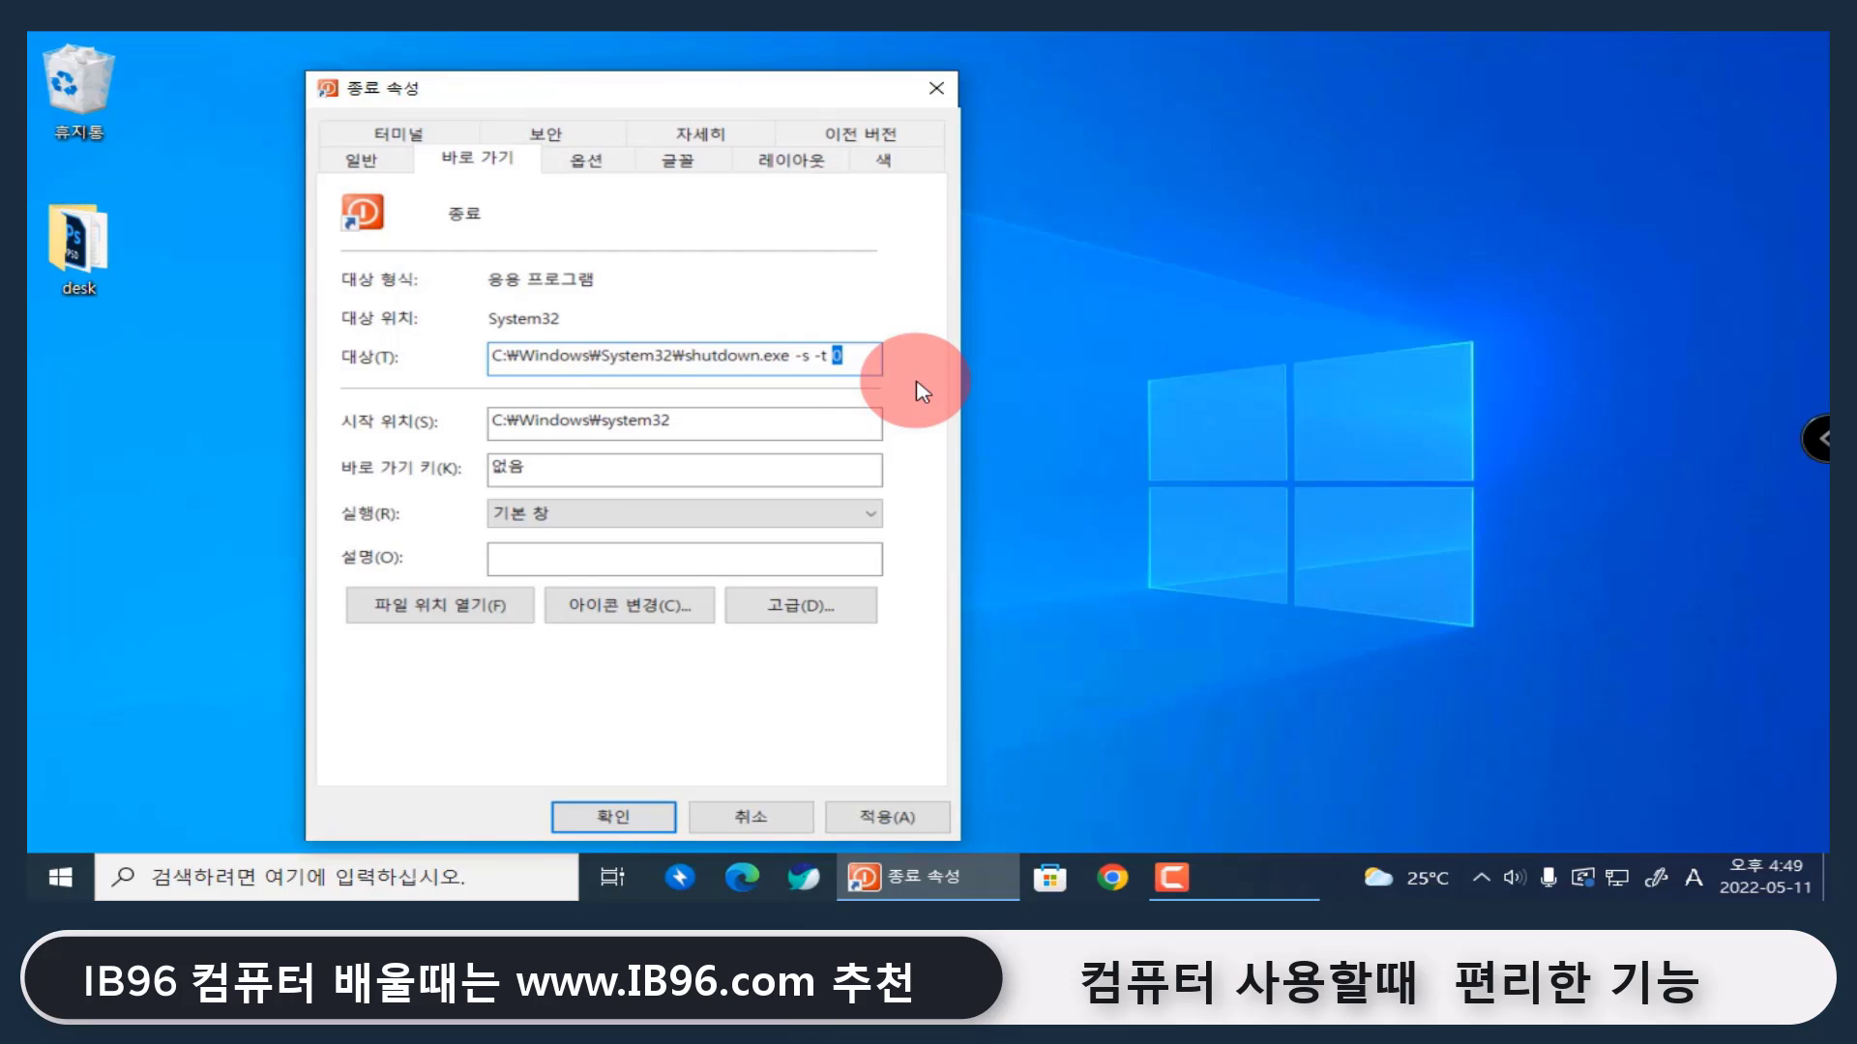
Set the shutdown delay in the 종료 shortcut's target to 300 seconds and run the shortcut to schedule the shutdown
{"action": "type", "text": "300"}
{"action": "left_click", "coordinate": [907, 820]}
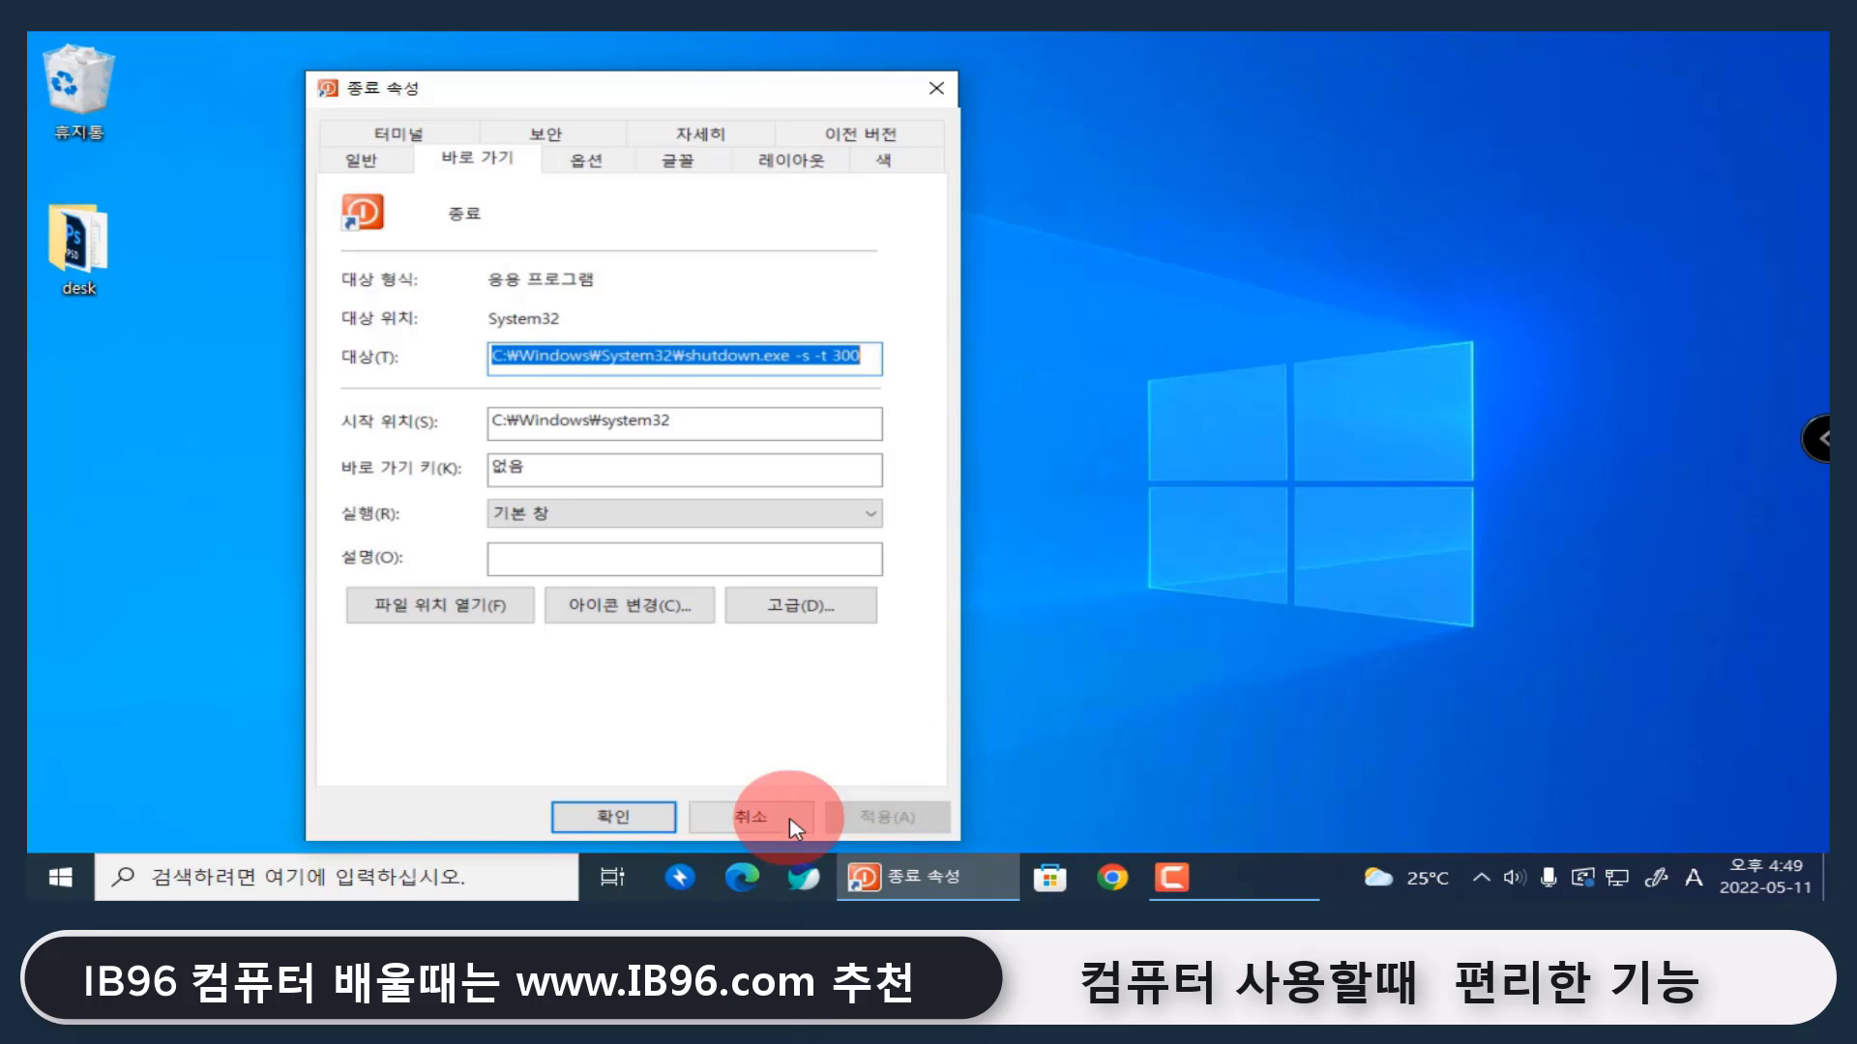
{"action": "left_click", "coordinate": [624, 817]}
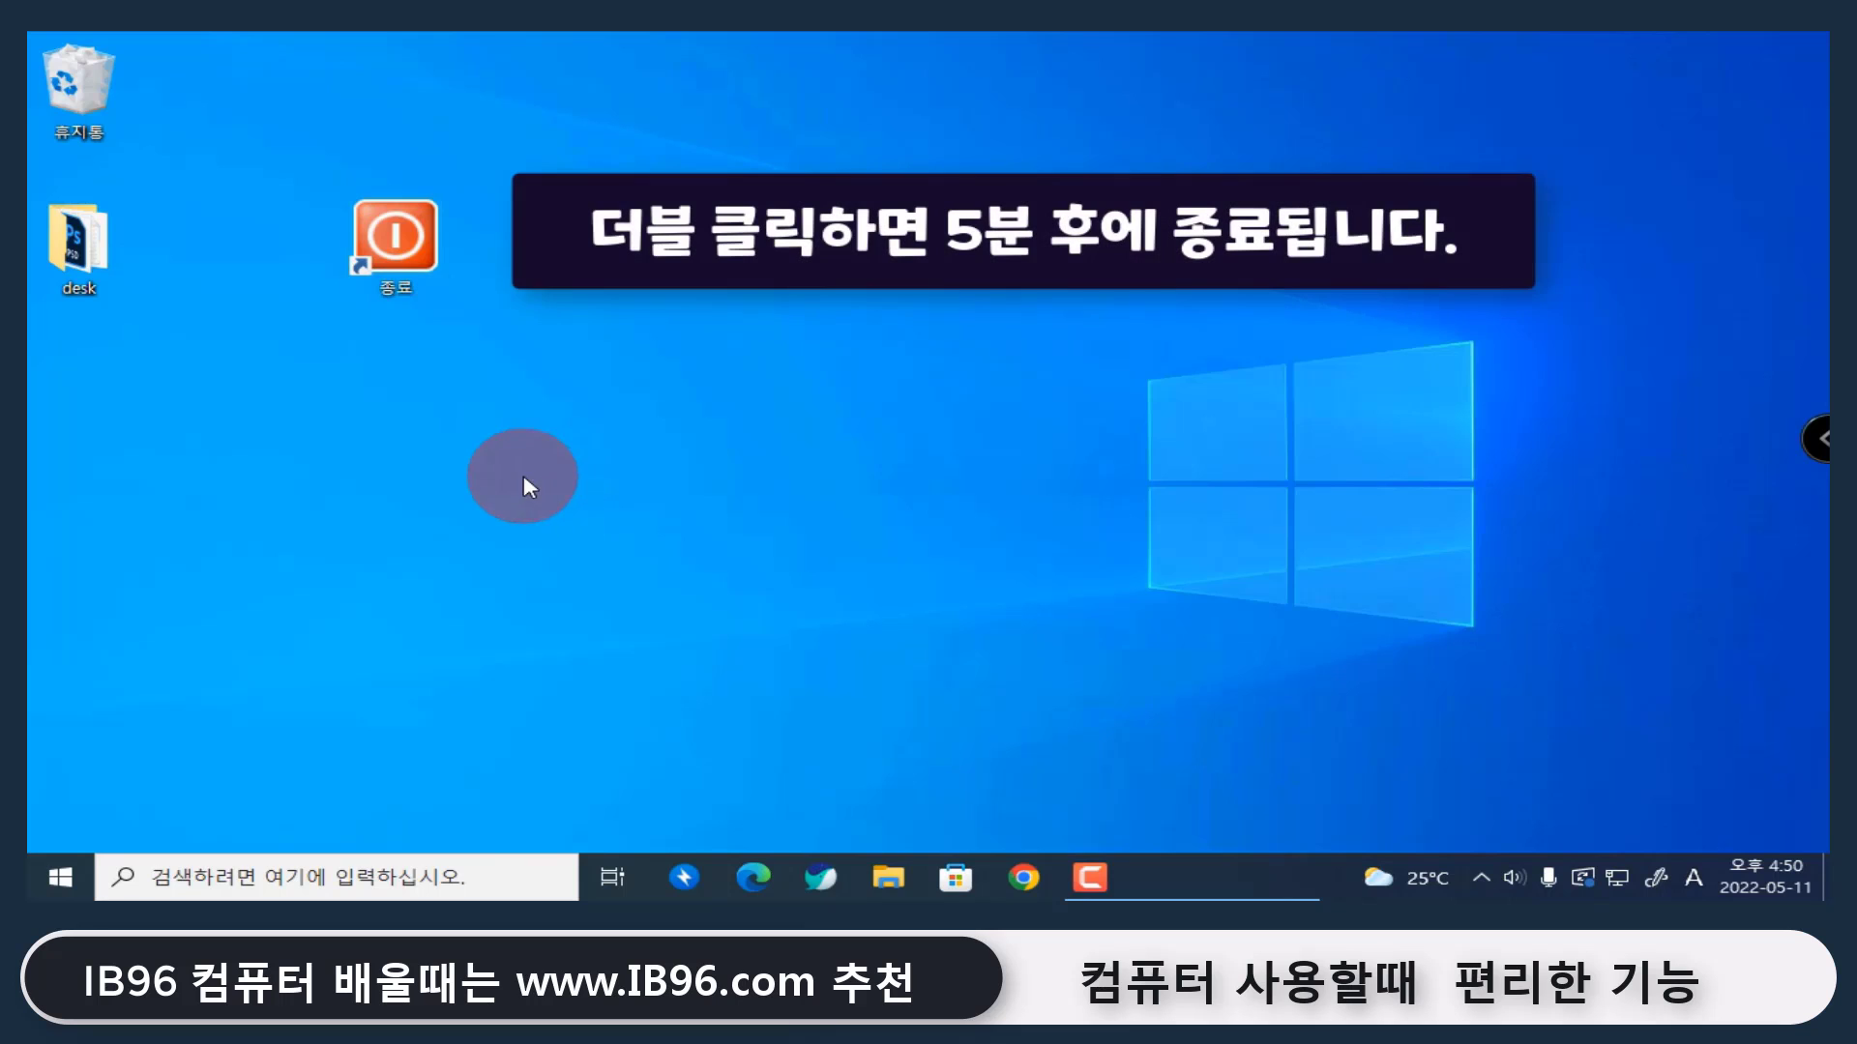
{"action": "double_click", "coordinate": [404, 240]}
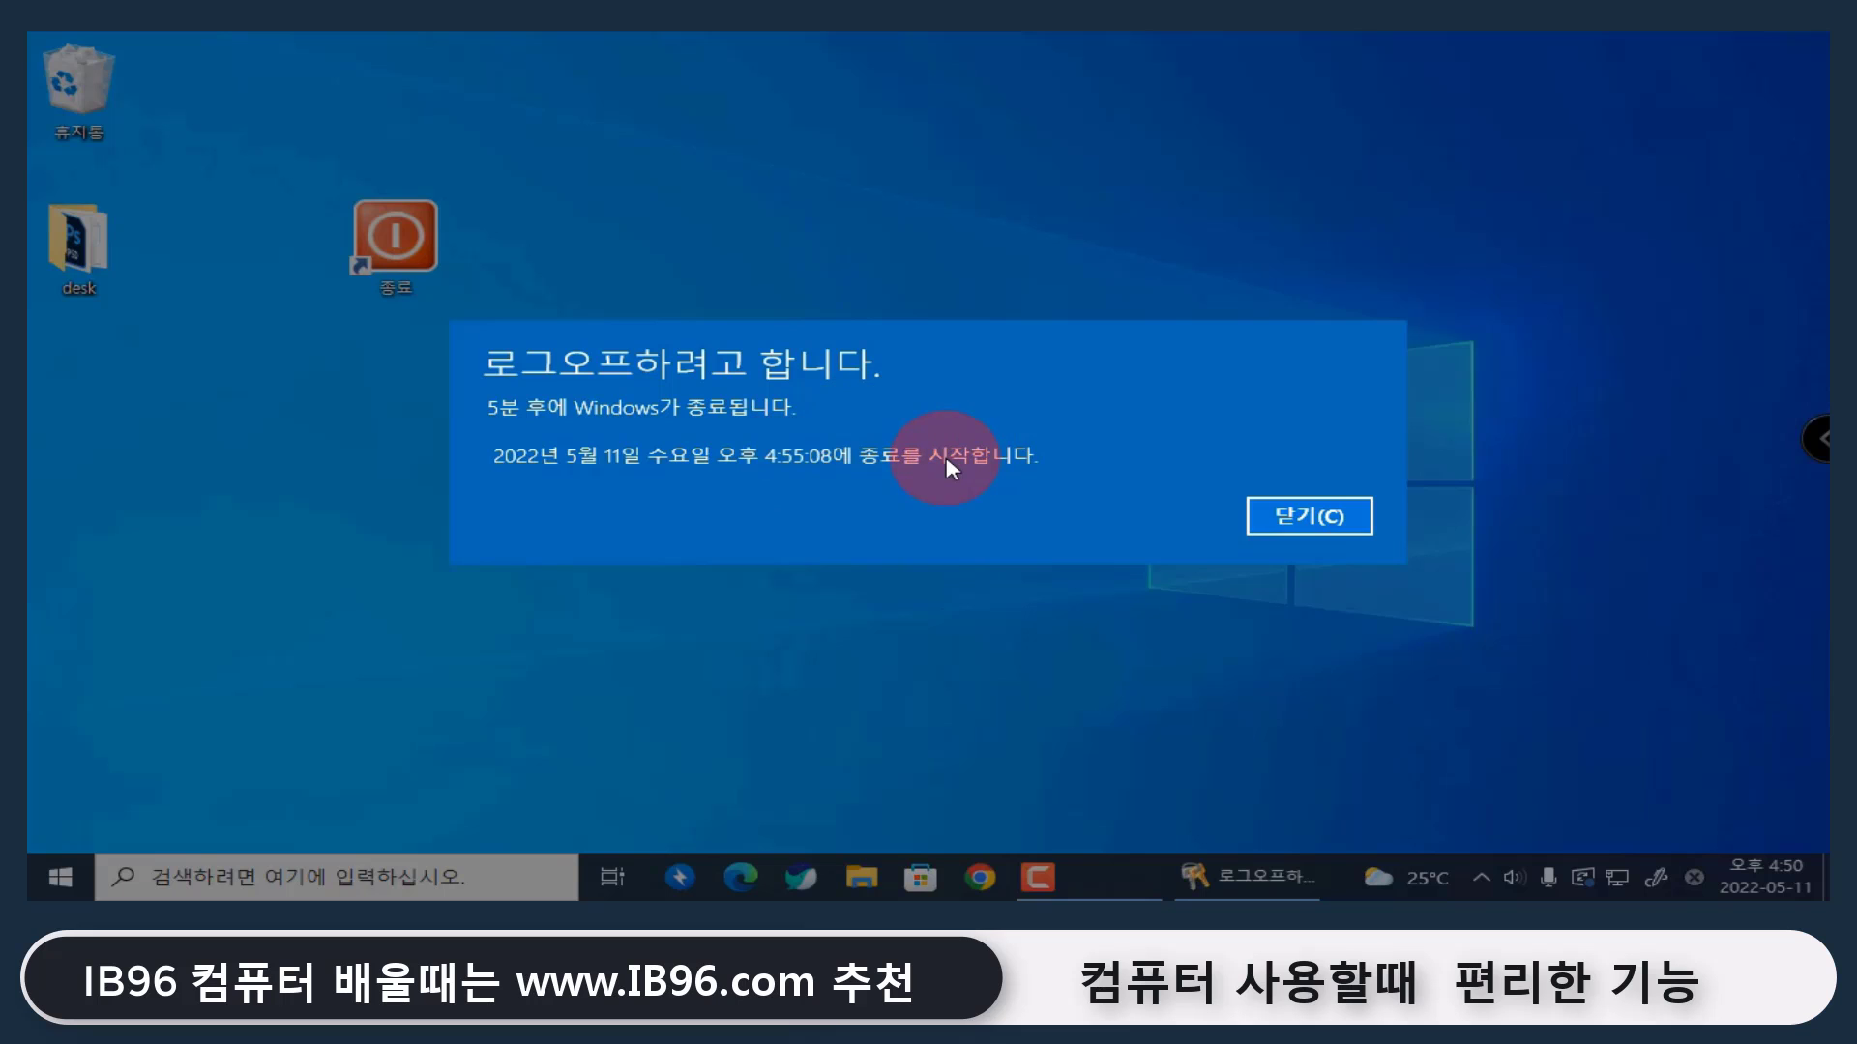
{"action": "left_click", "coordinate": [1338, 518]}
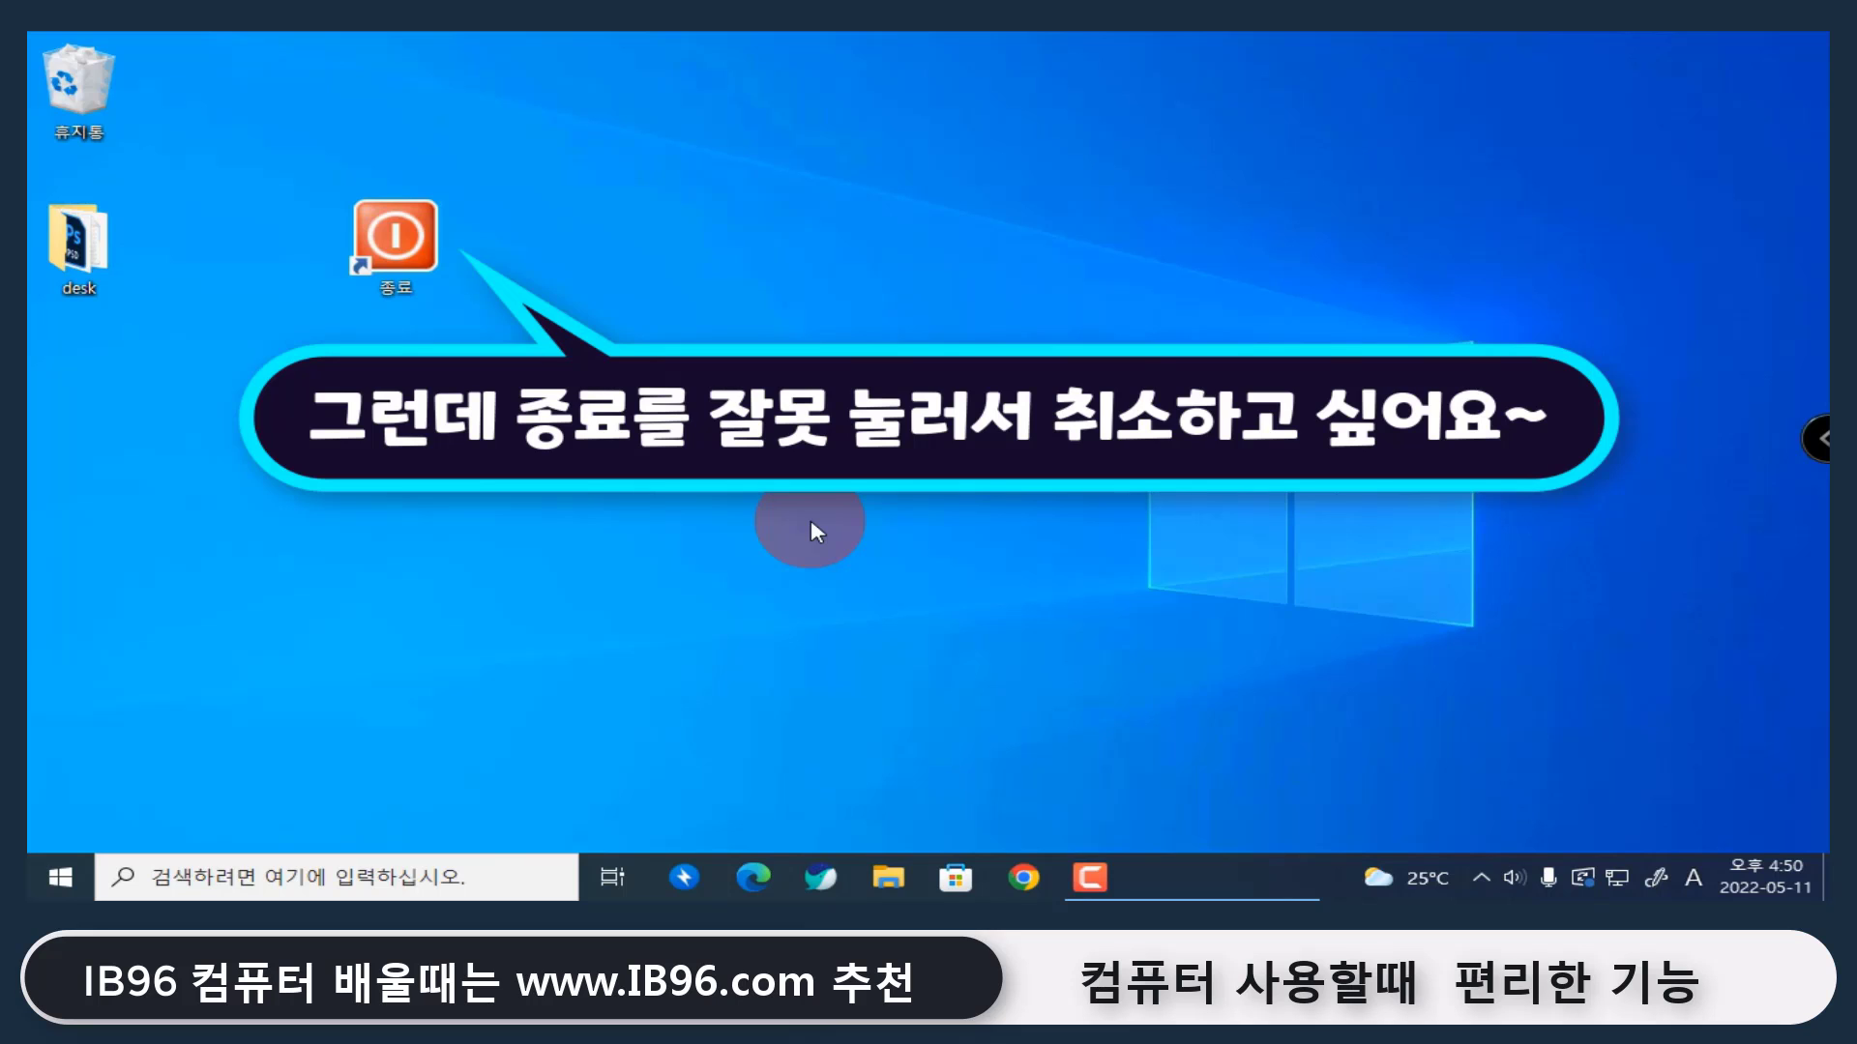
Cancel the scheduled shutdown by executing shutdown /a from the Run dialog
{"action": "right_click", "coordinate": [52, 874]}
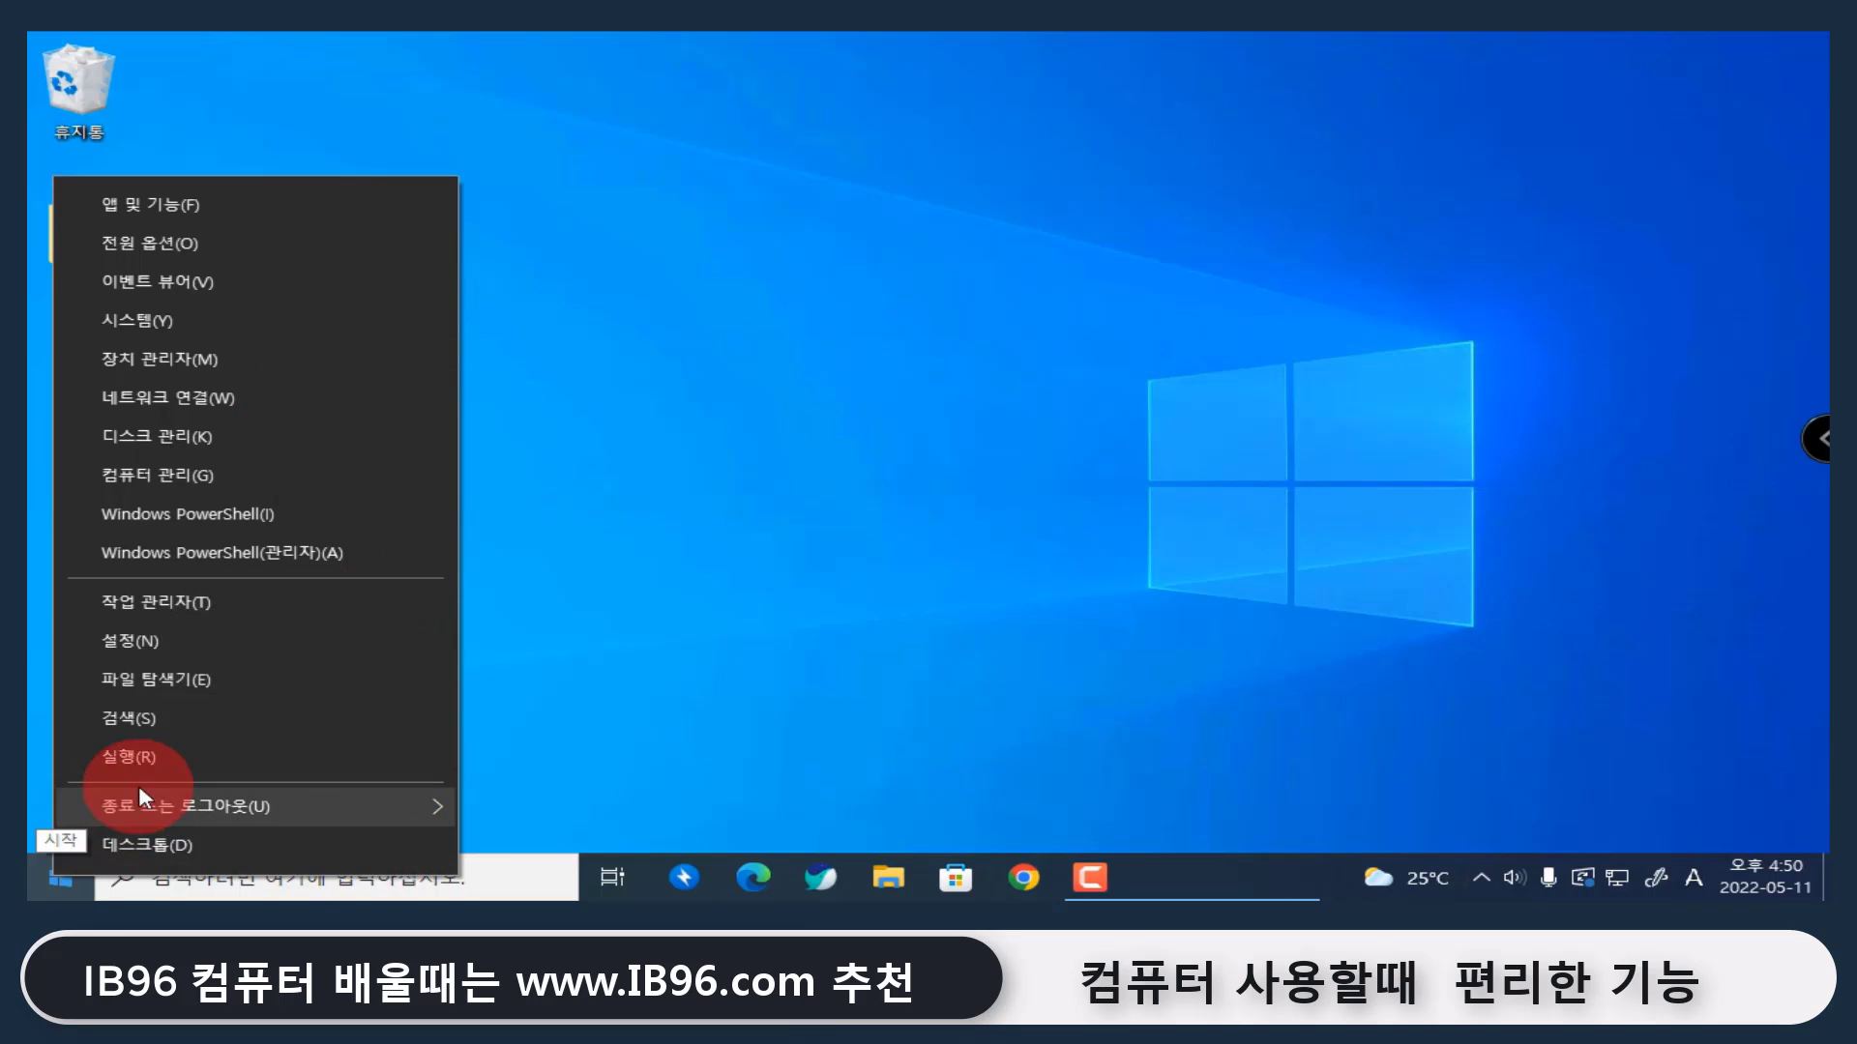
{"action": "left_click", "coordinate": [144, 764]}
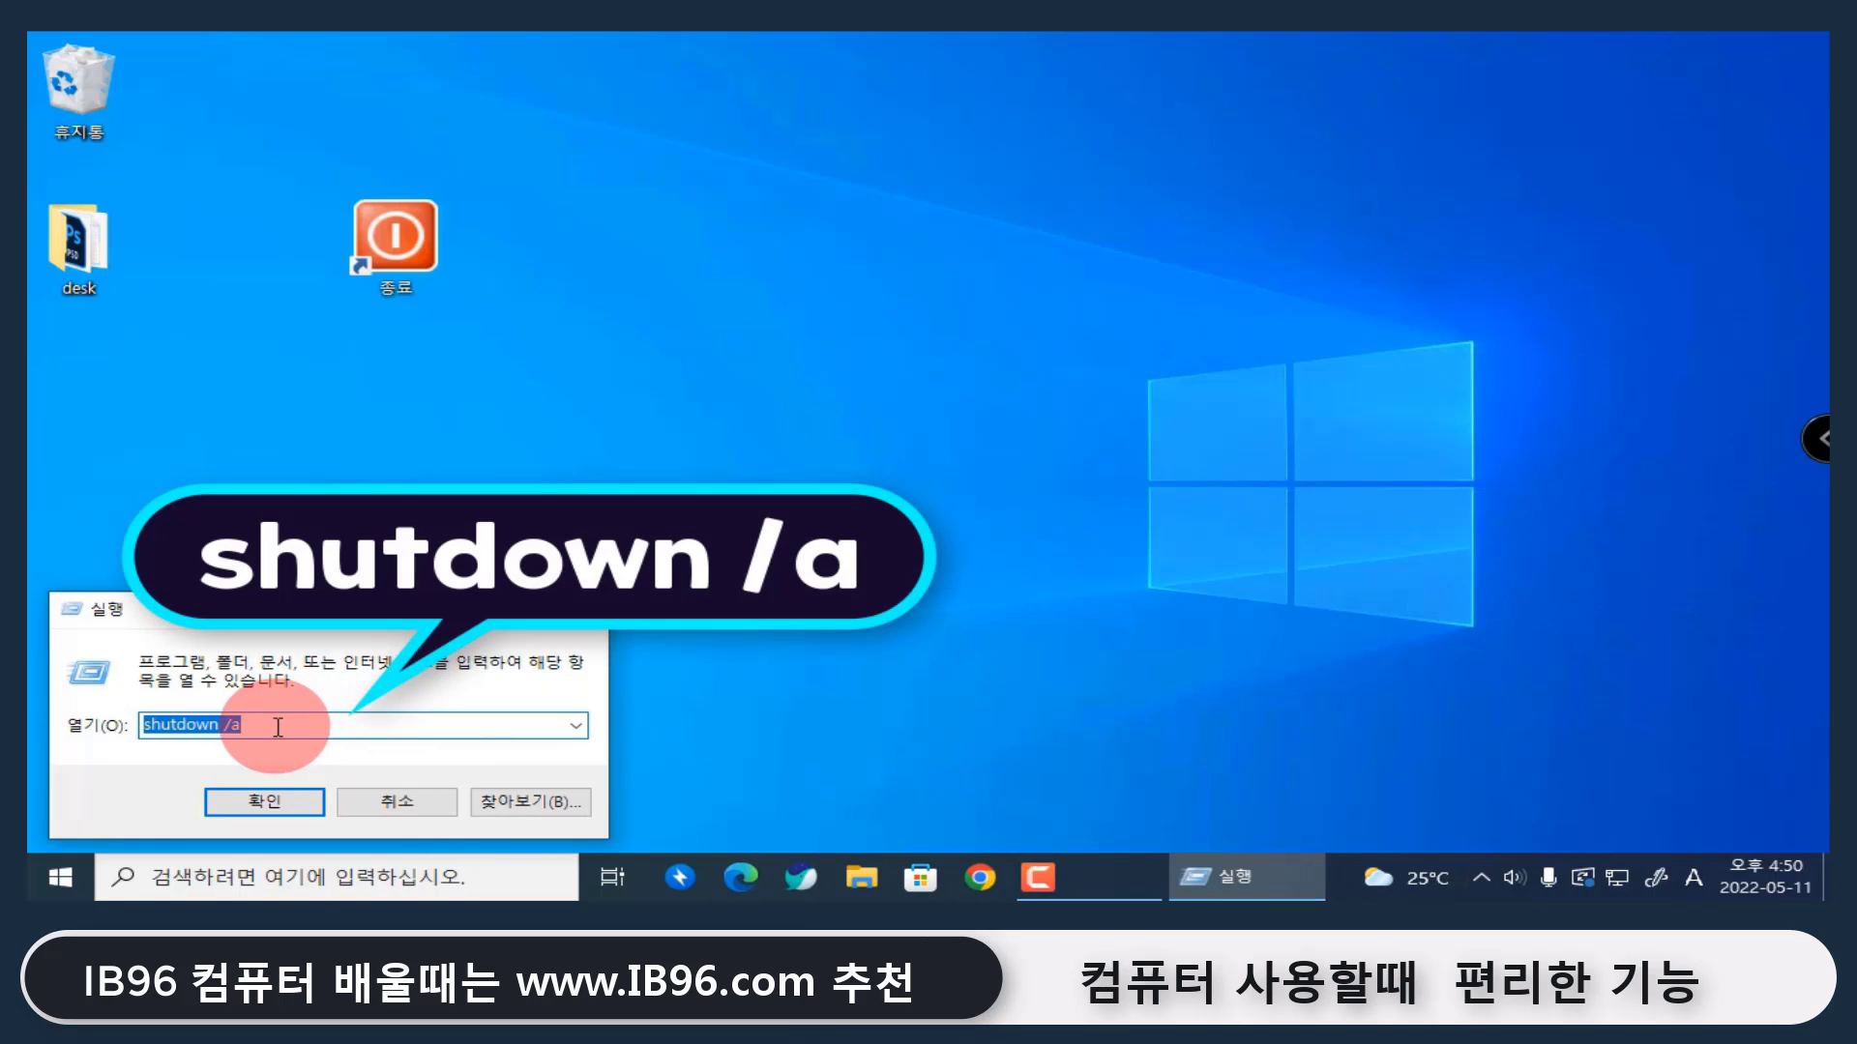
{"action": "left_click", "coordinate": [226, 726]}
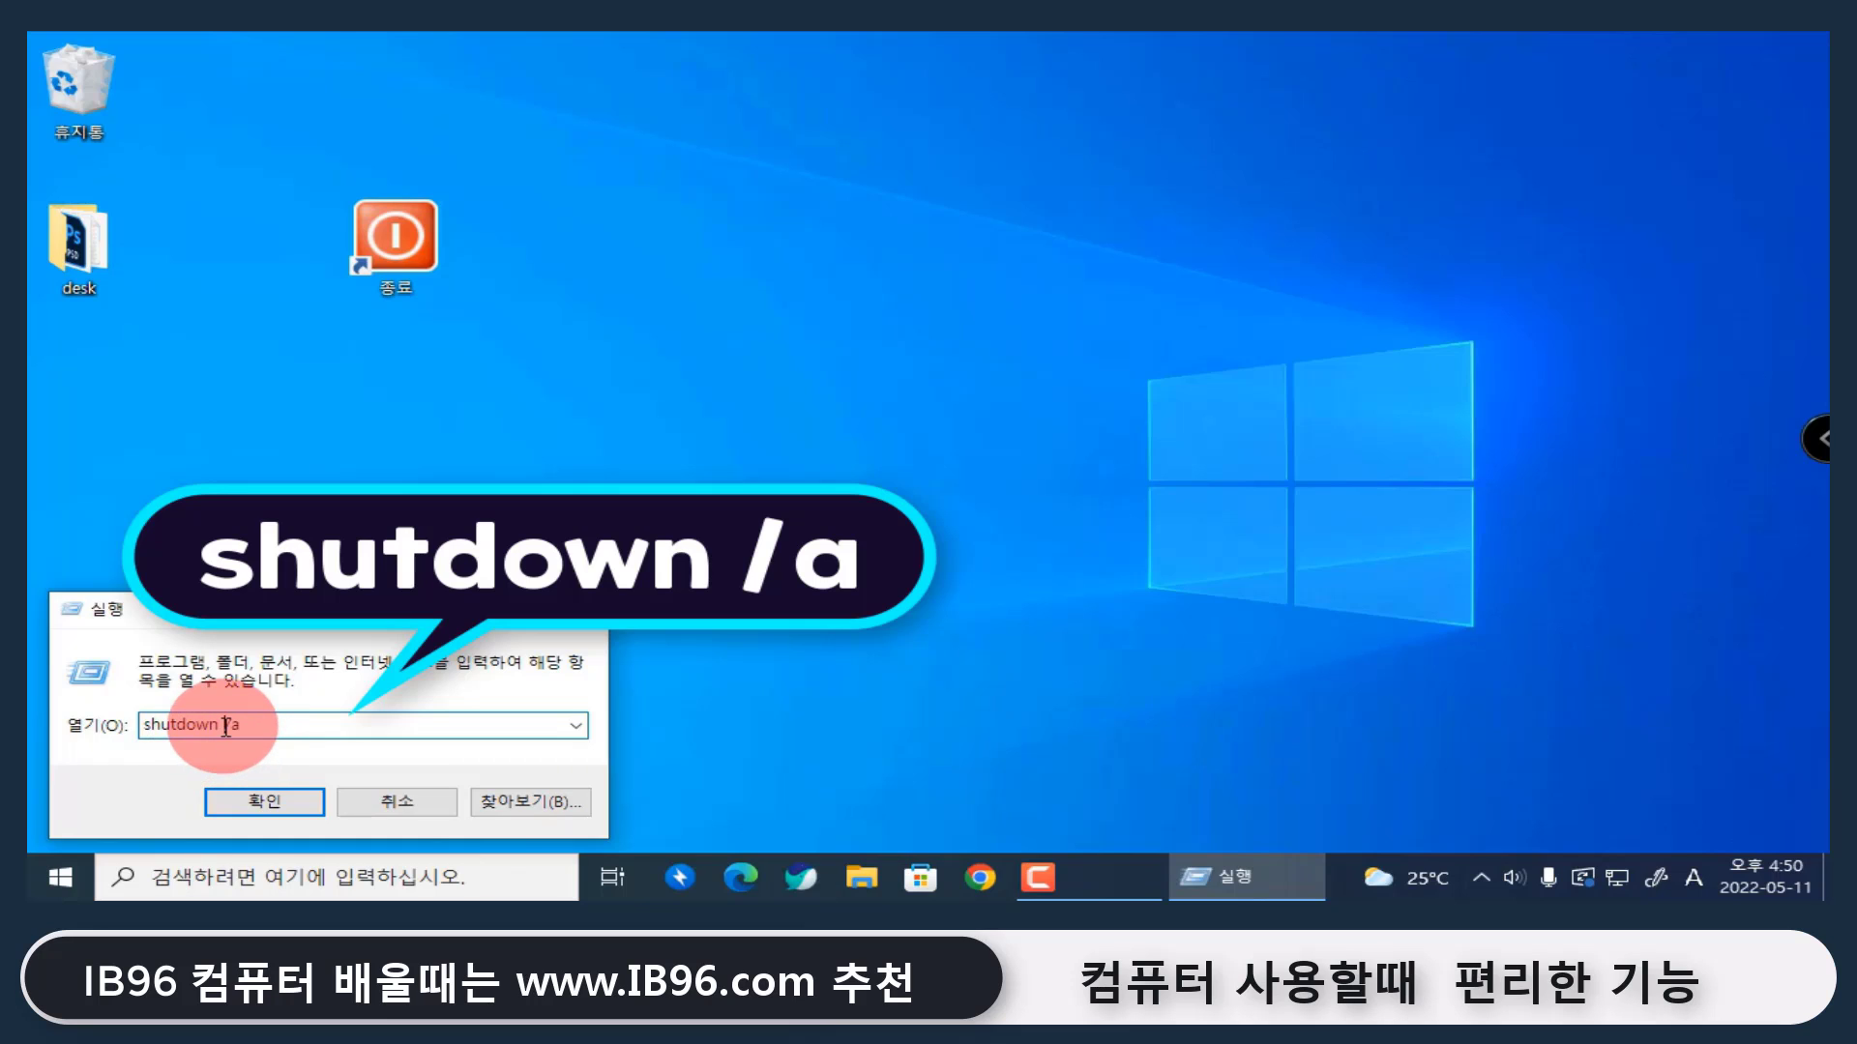
{"action": "double_click", "coordinate": [232, 725]}
{"action": "left_click_drag", "start_coordinate": [230, 728], "coordinate": [244, 728]}
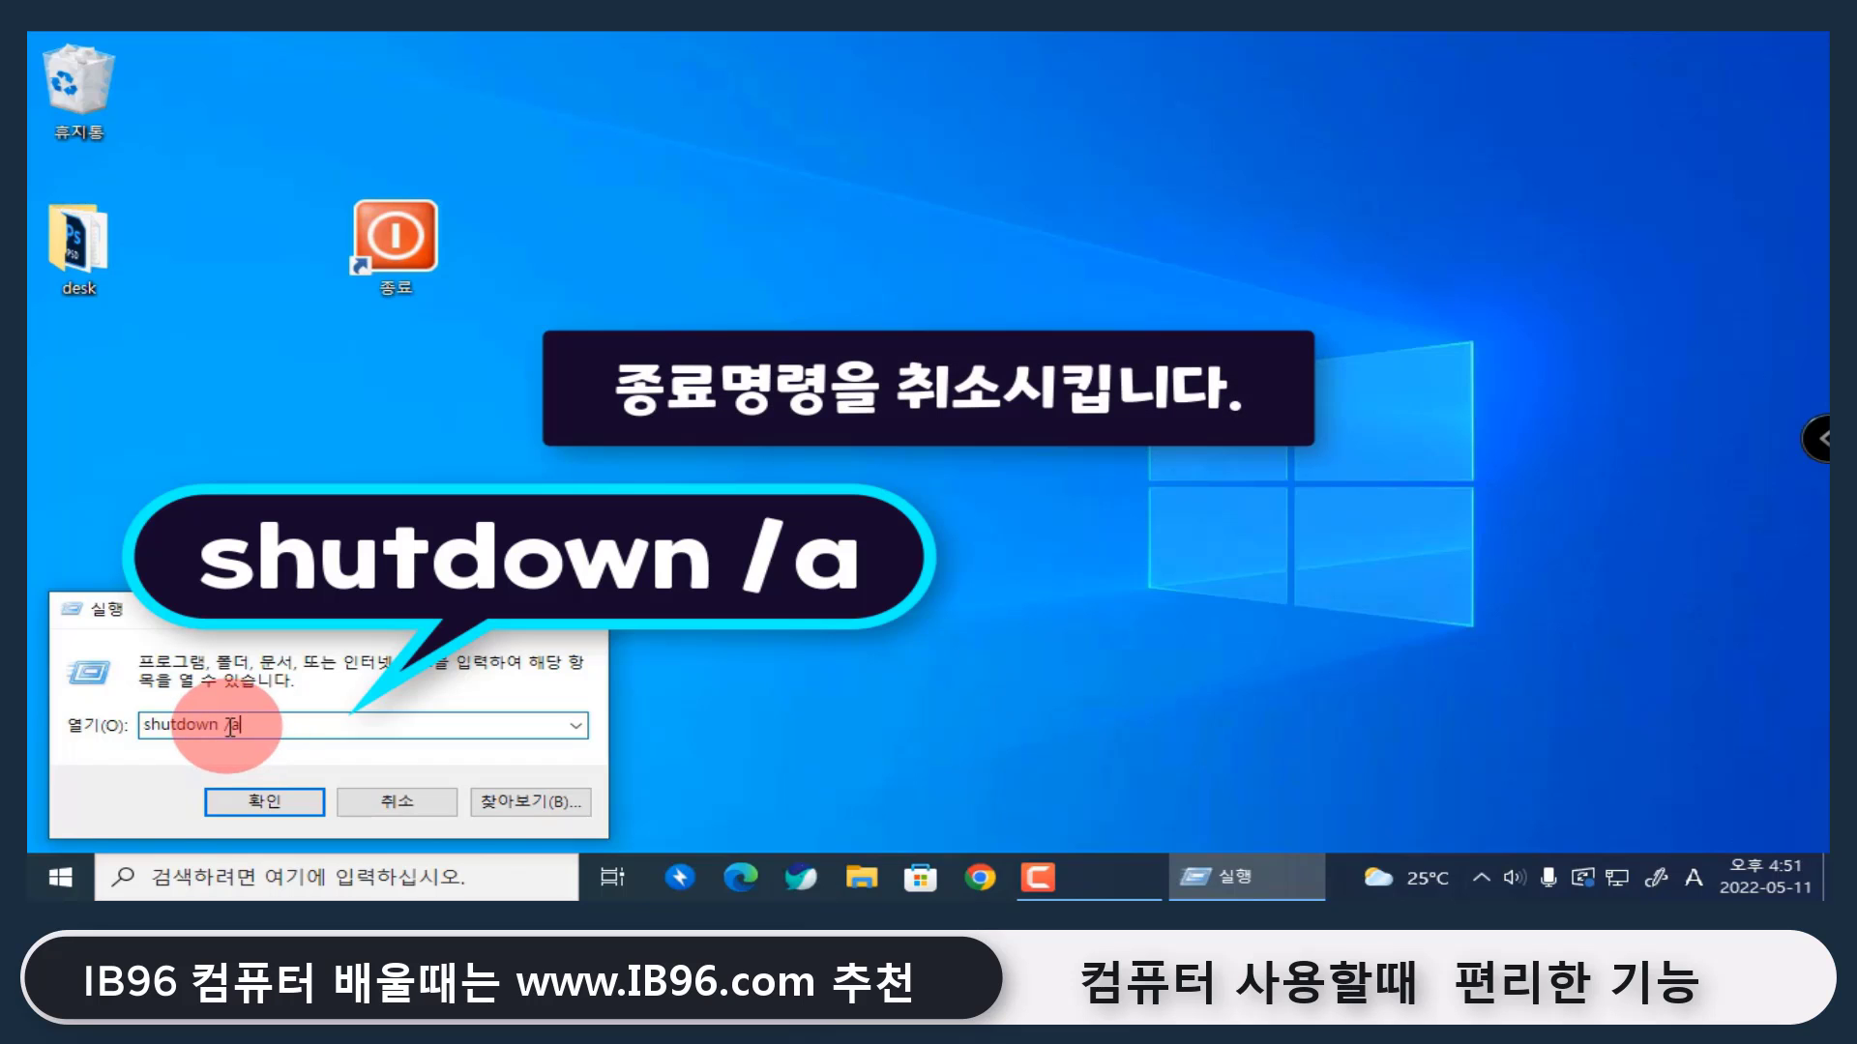
{"action": "left_click", "coordinate": [248, 727]}
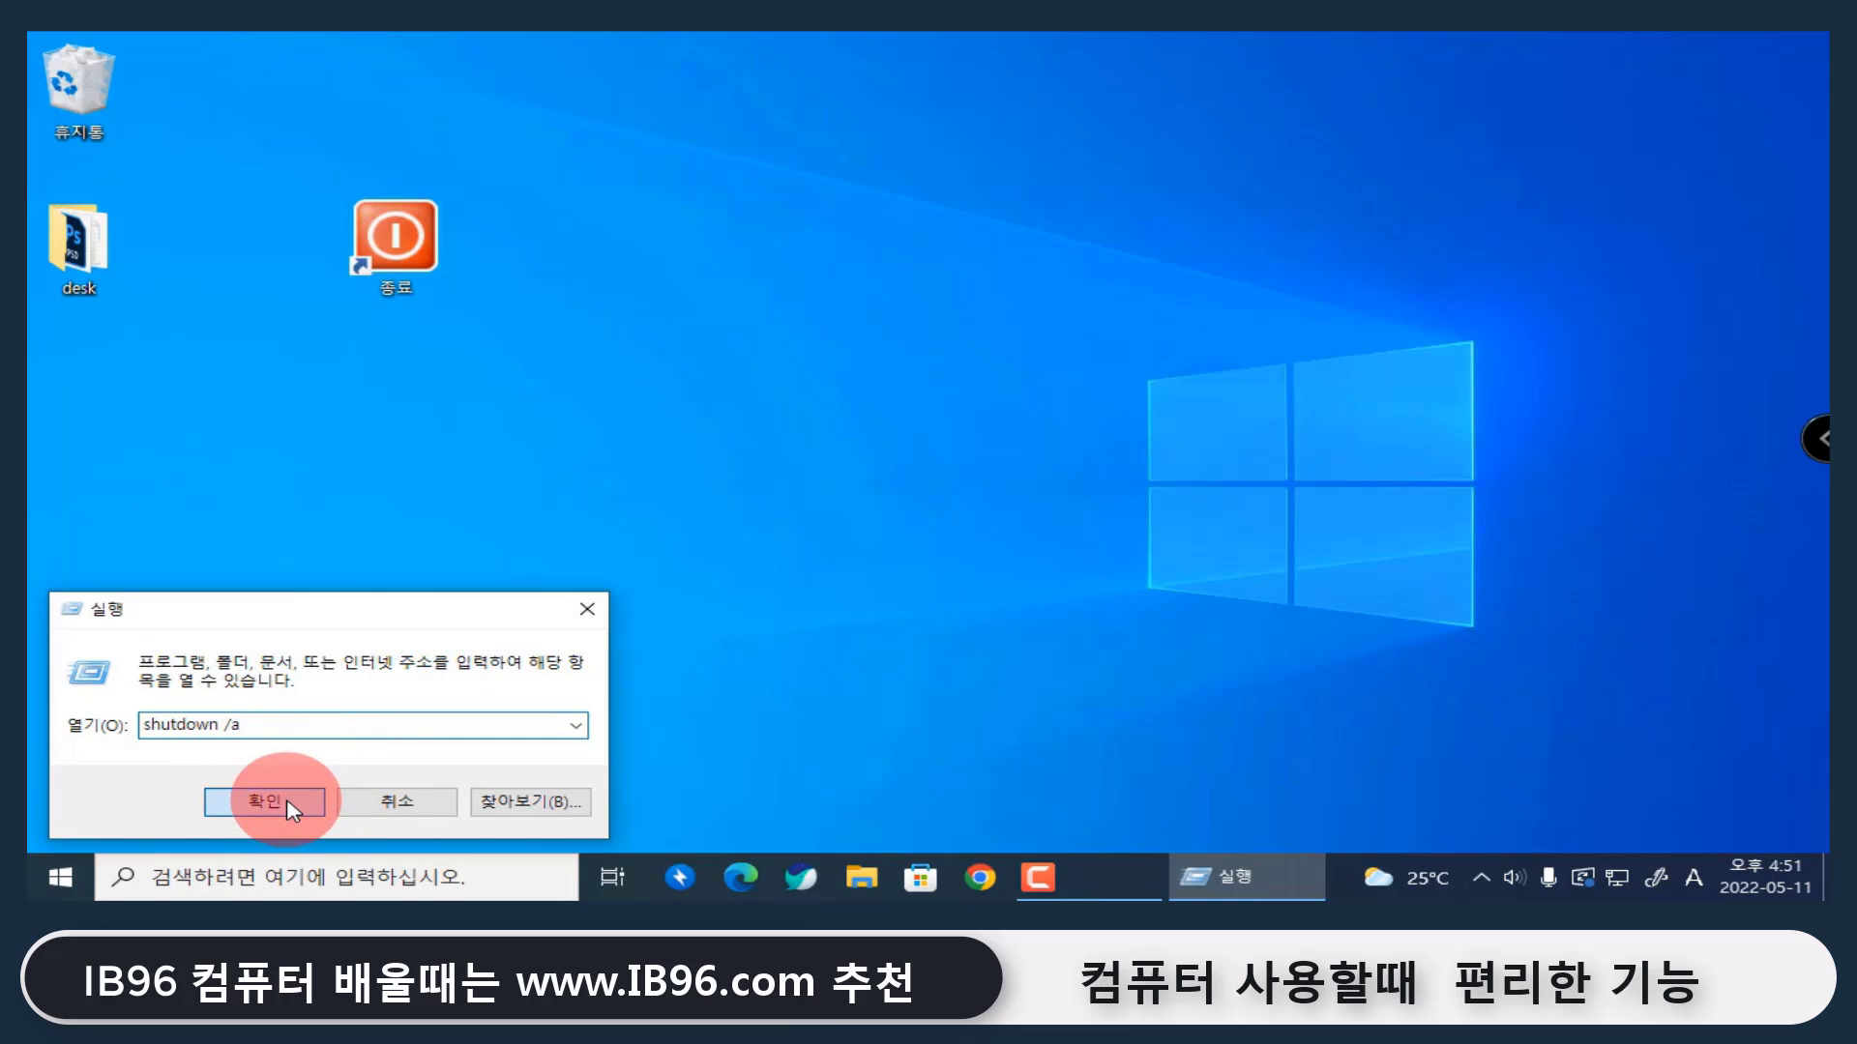
{"action": "left_click", "coordinate": [290, 806]}
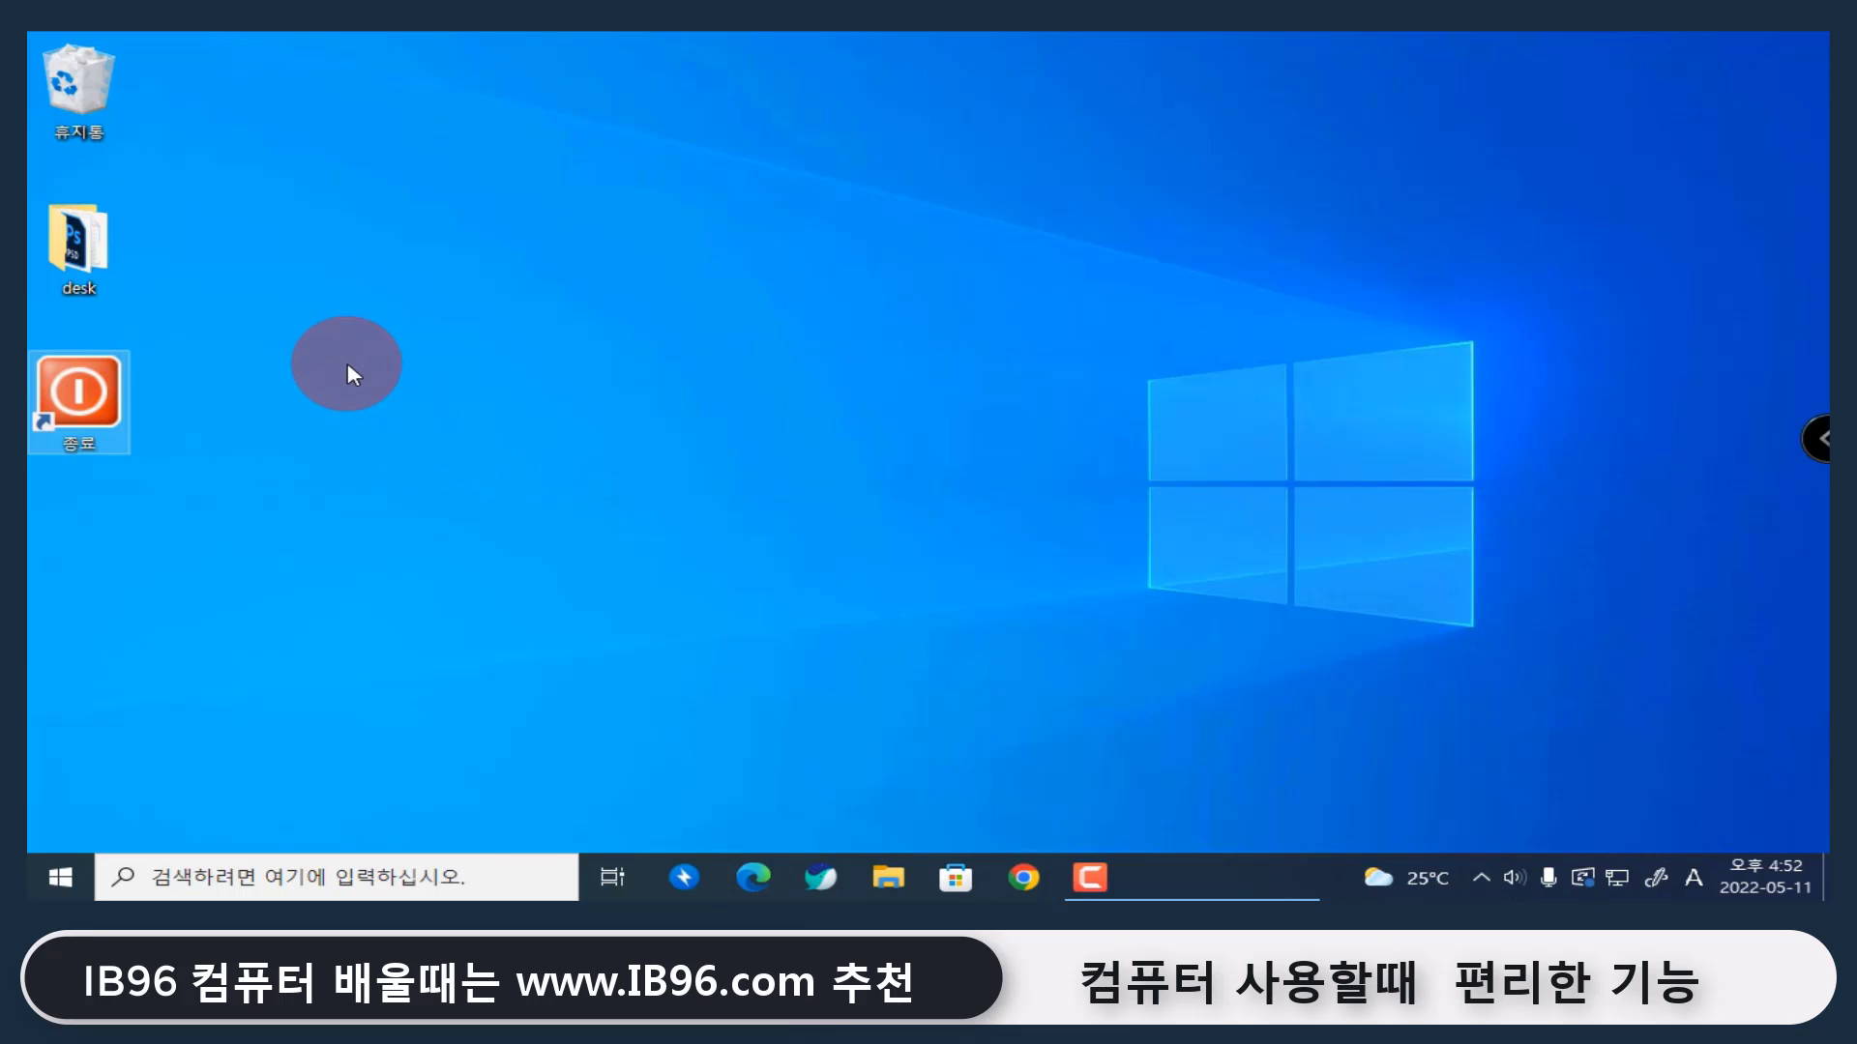
Start creating a new desktop shortcut and enter shutdown /h as its item location
{"action": "right_click", "coordinate": [348, 366]}
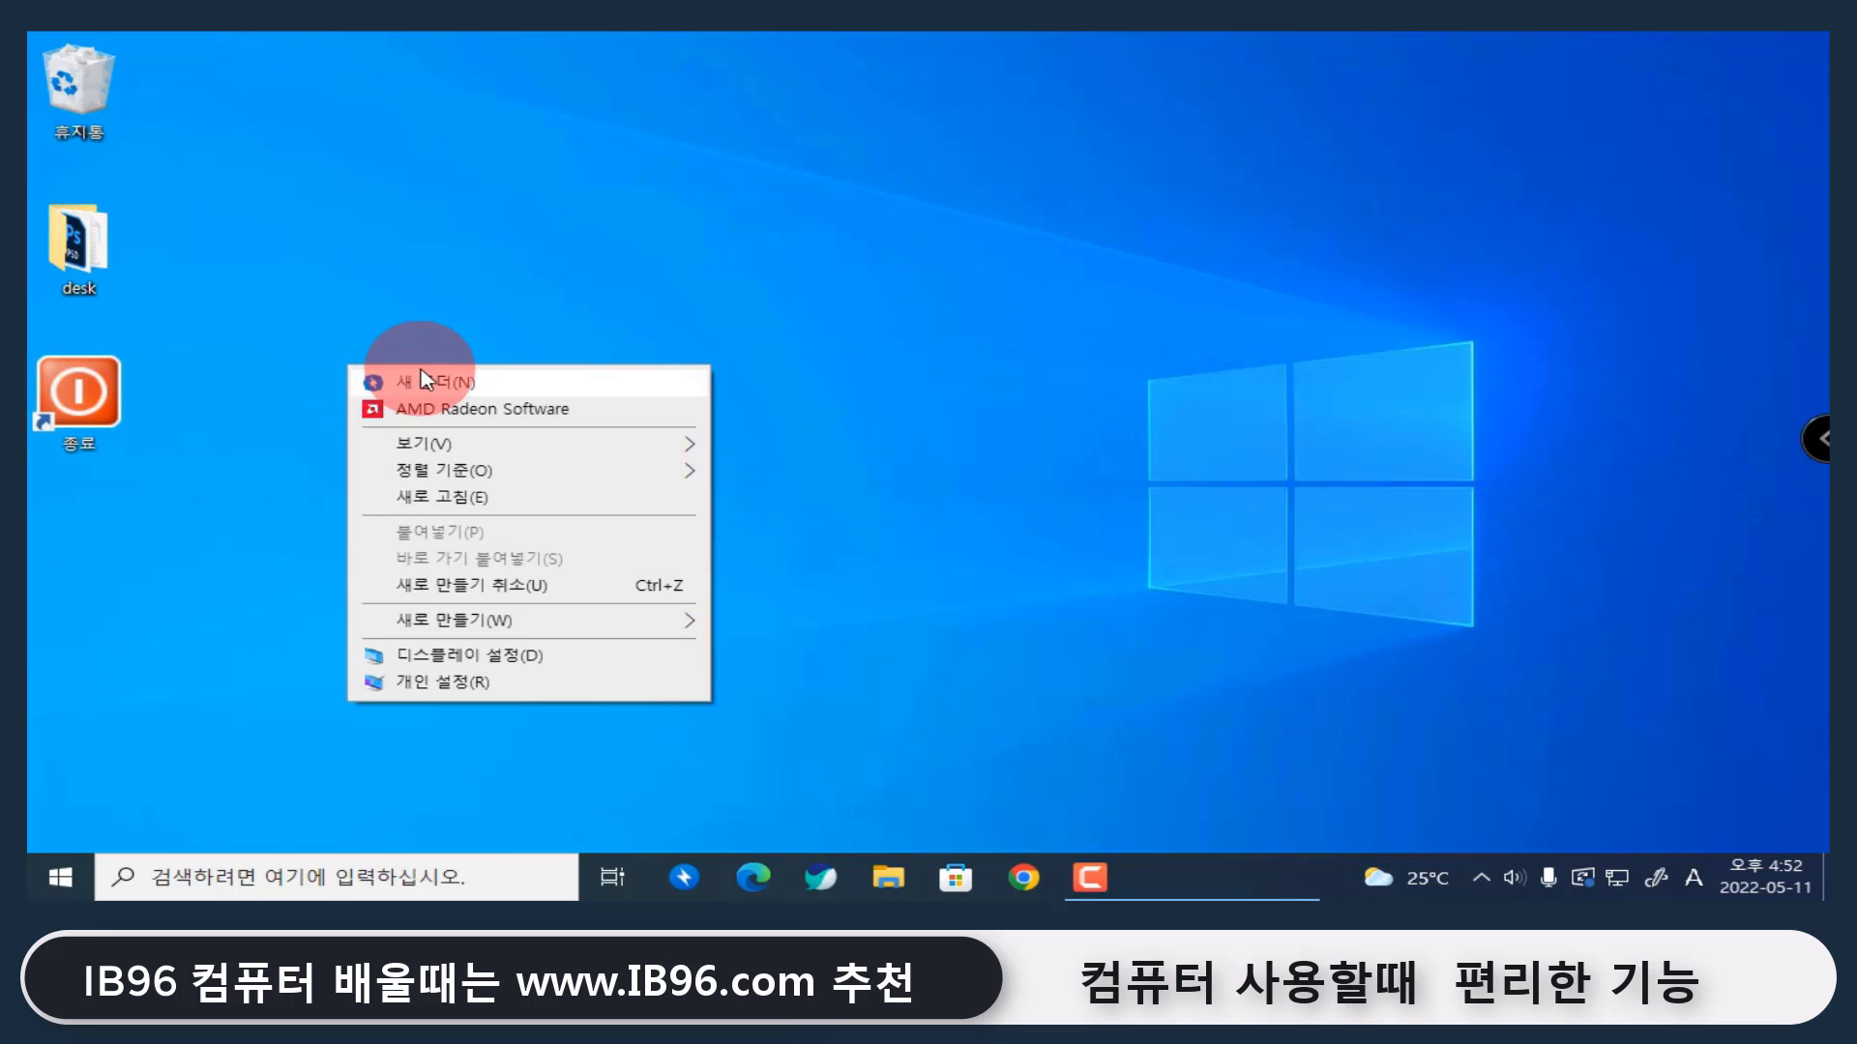
{"action": "mouse_move", "coordinate": [497, 620]}
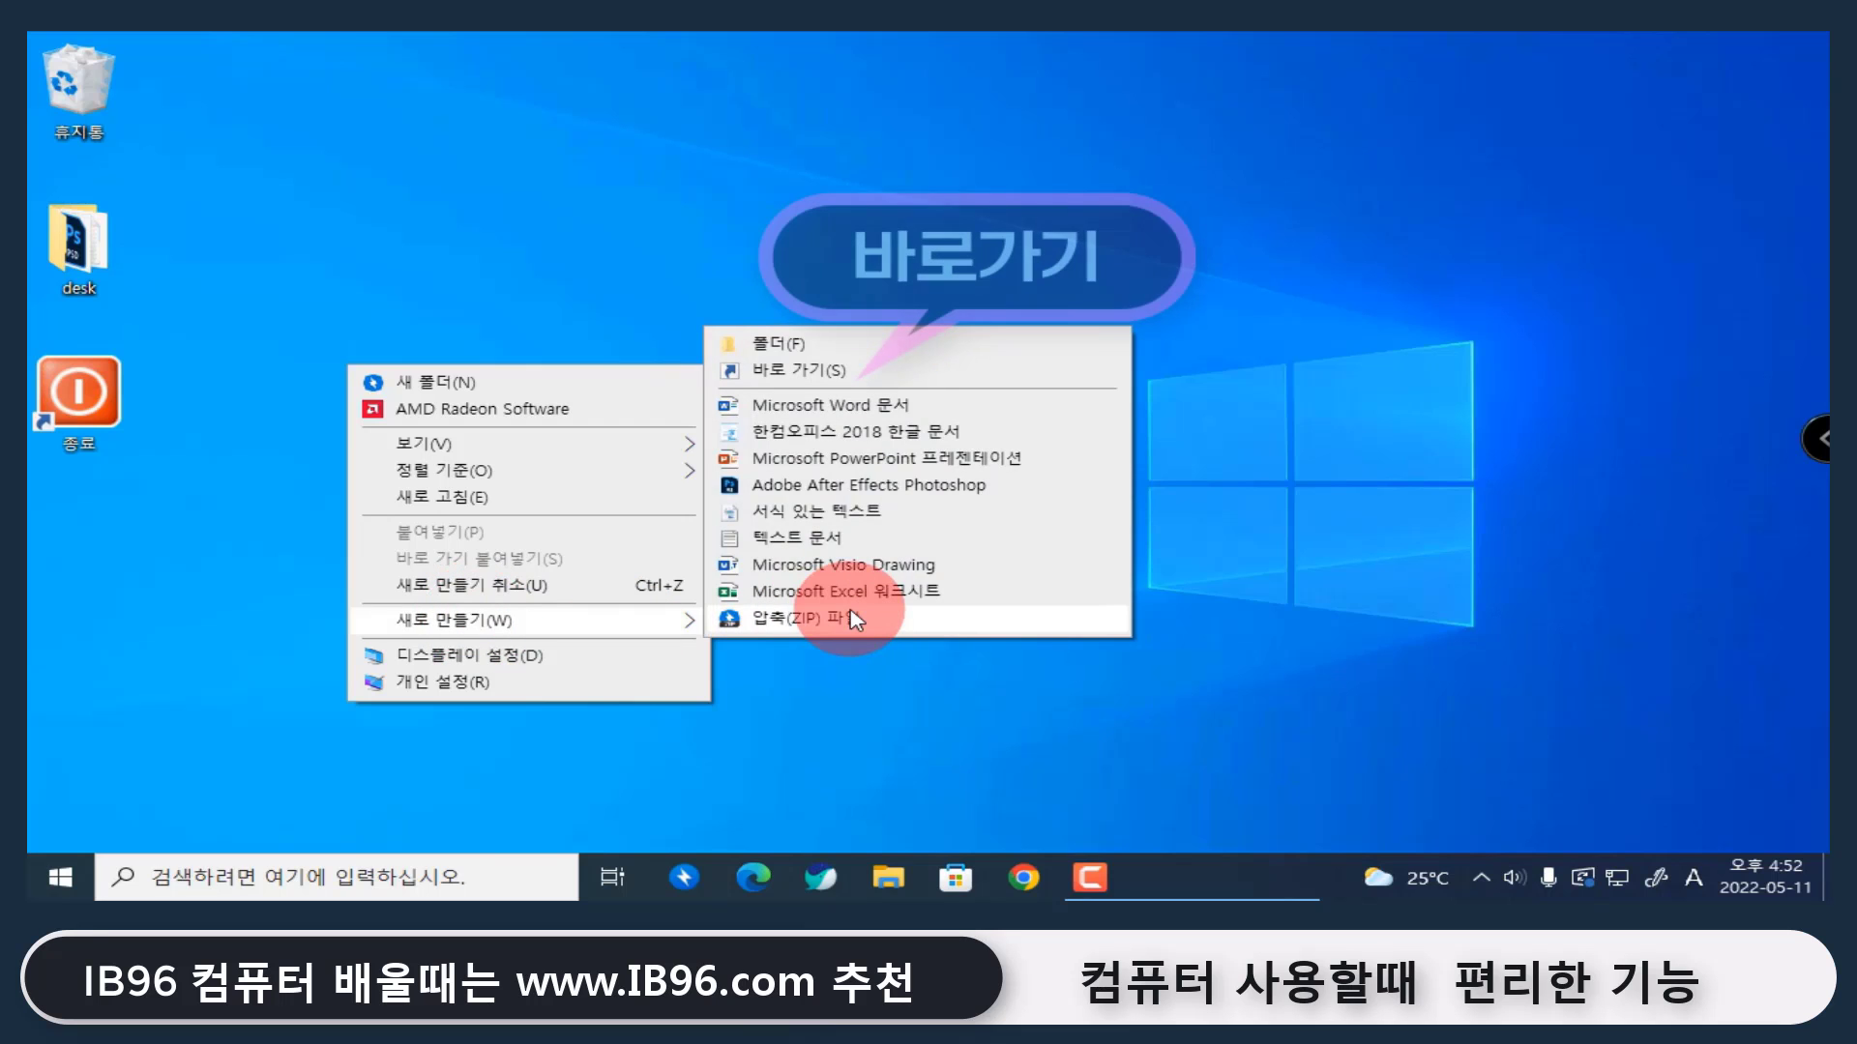
{"action": "left_click", "coordinate": [814, 371]}
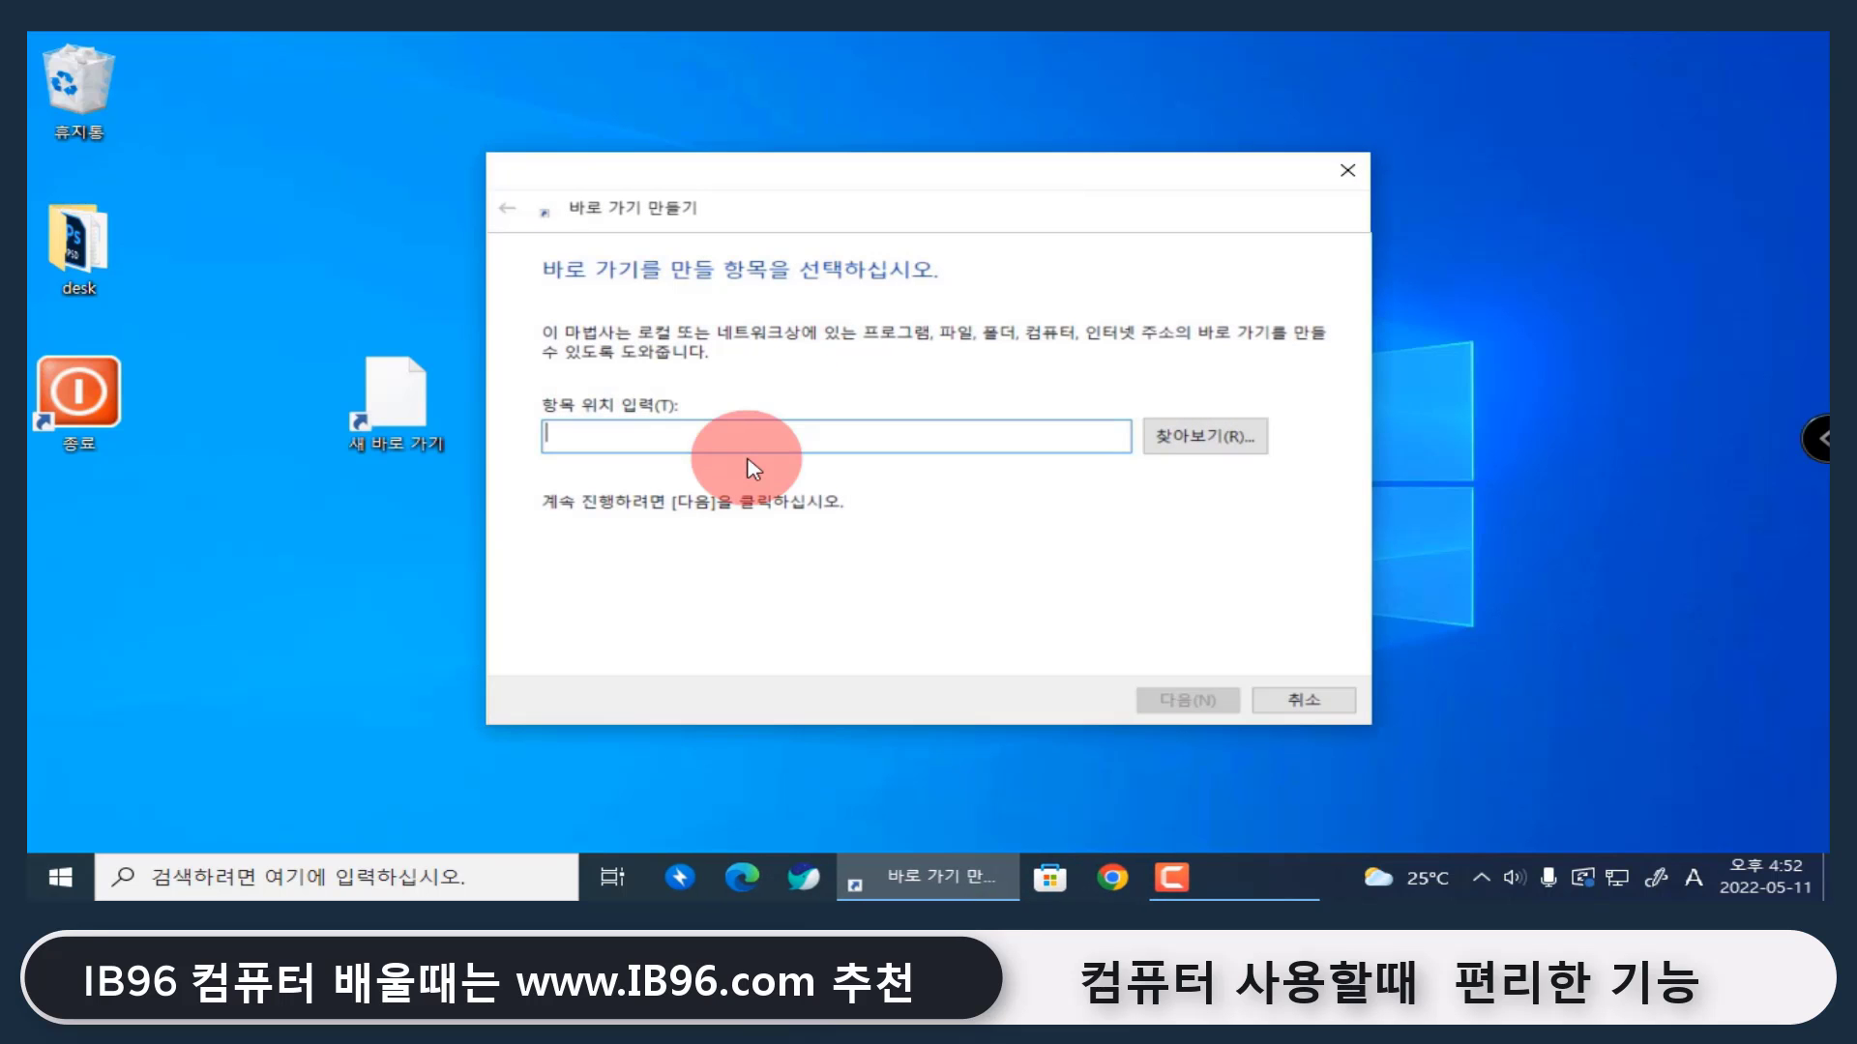
{"action": "type", "text": "shu"}
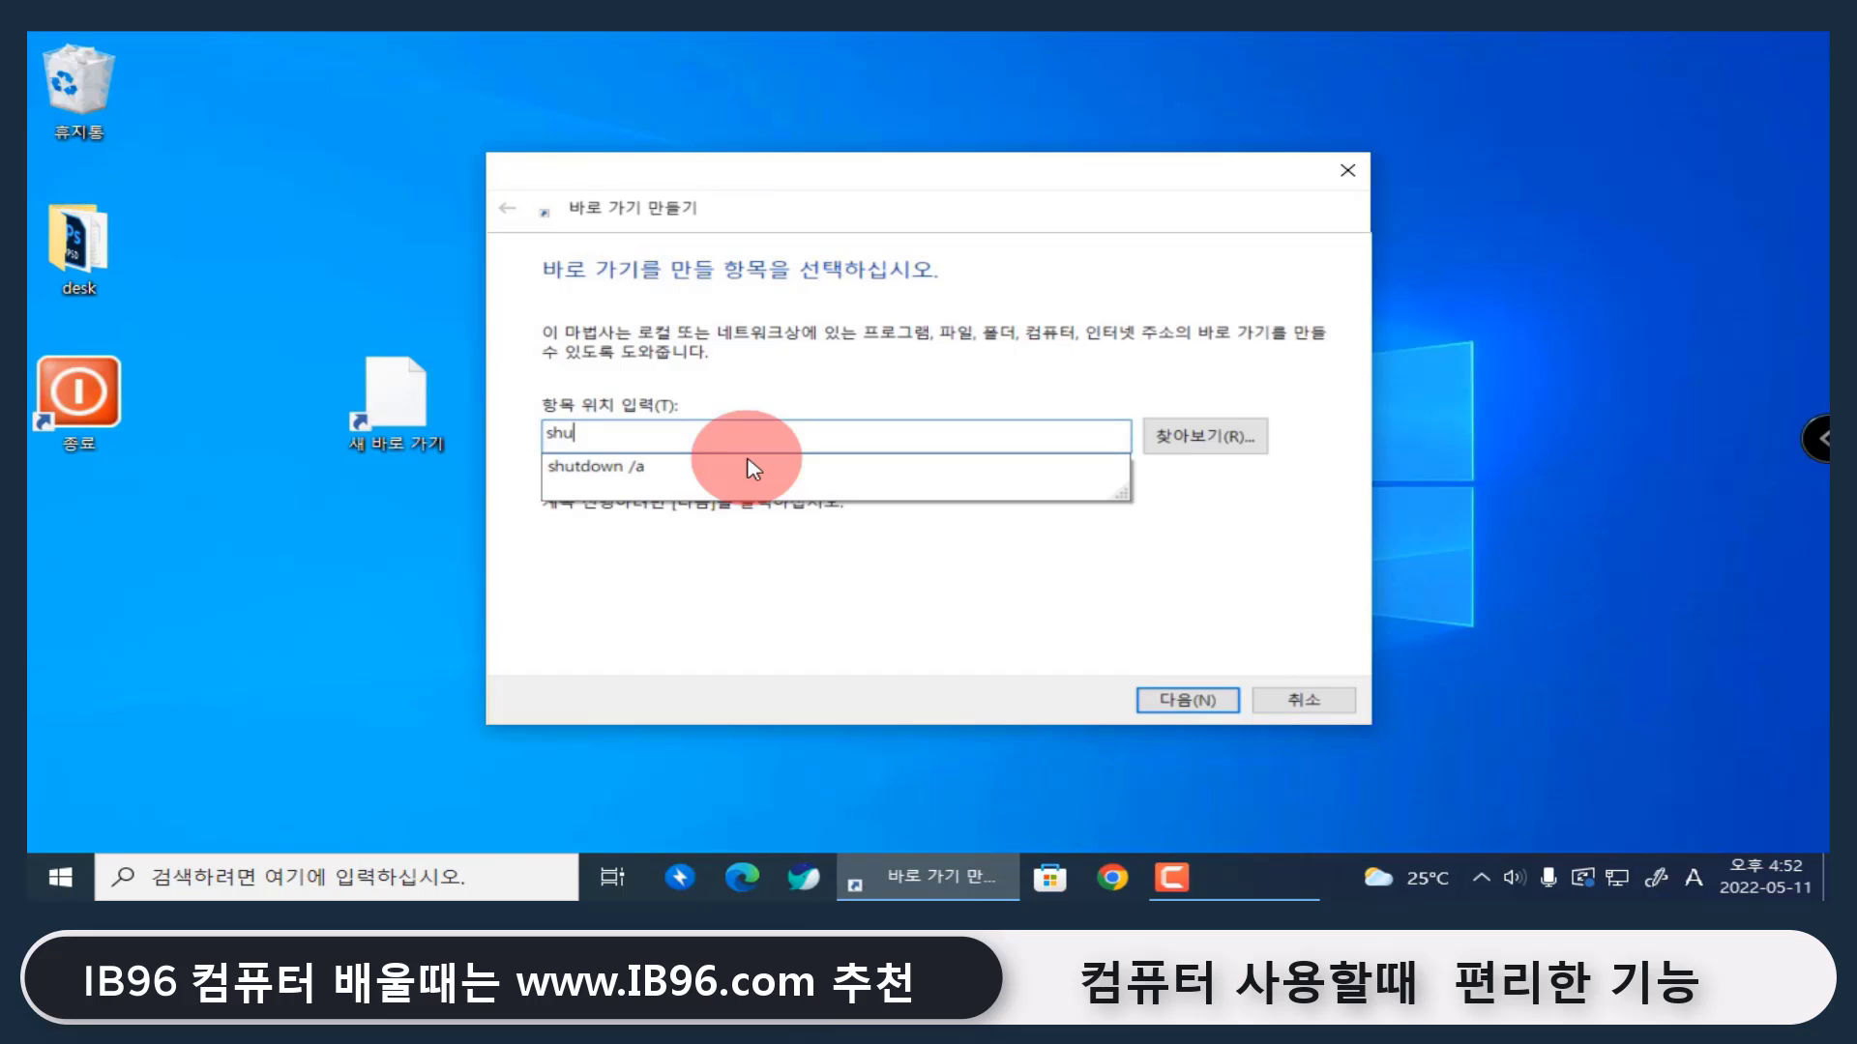
{"action": "type", "text": "tdown"}
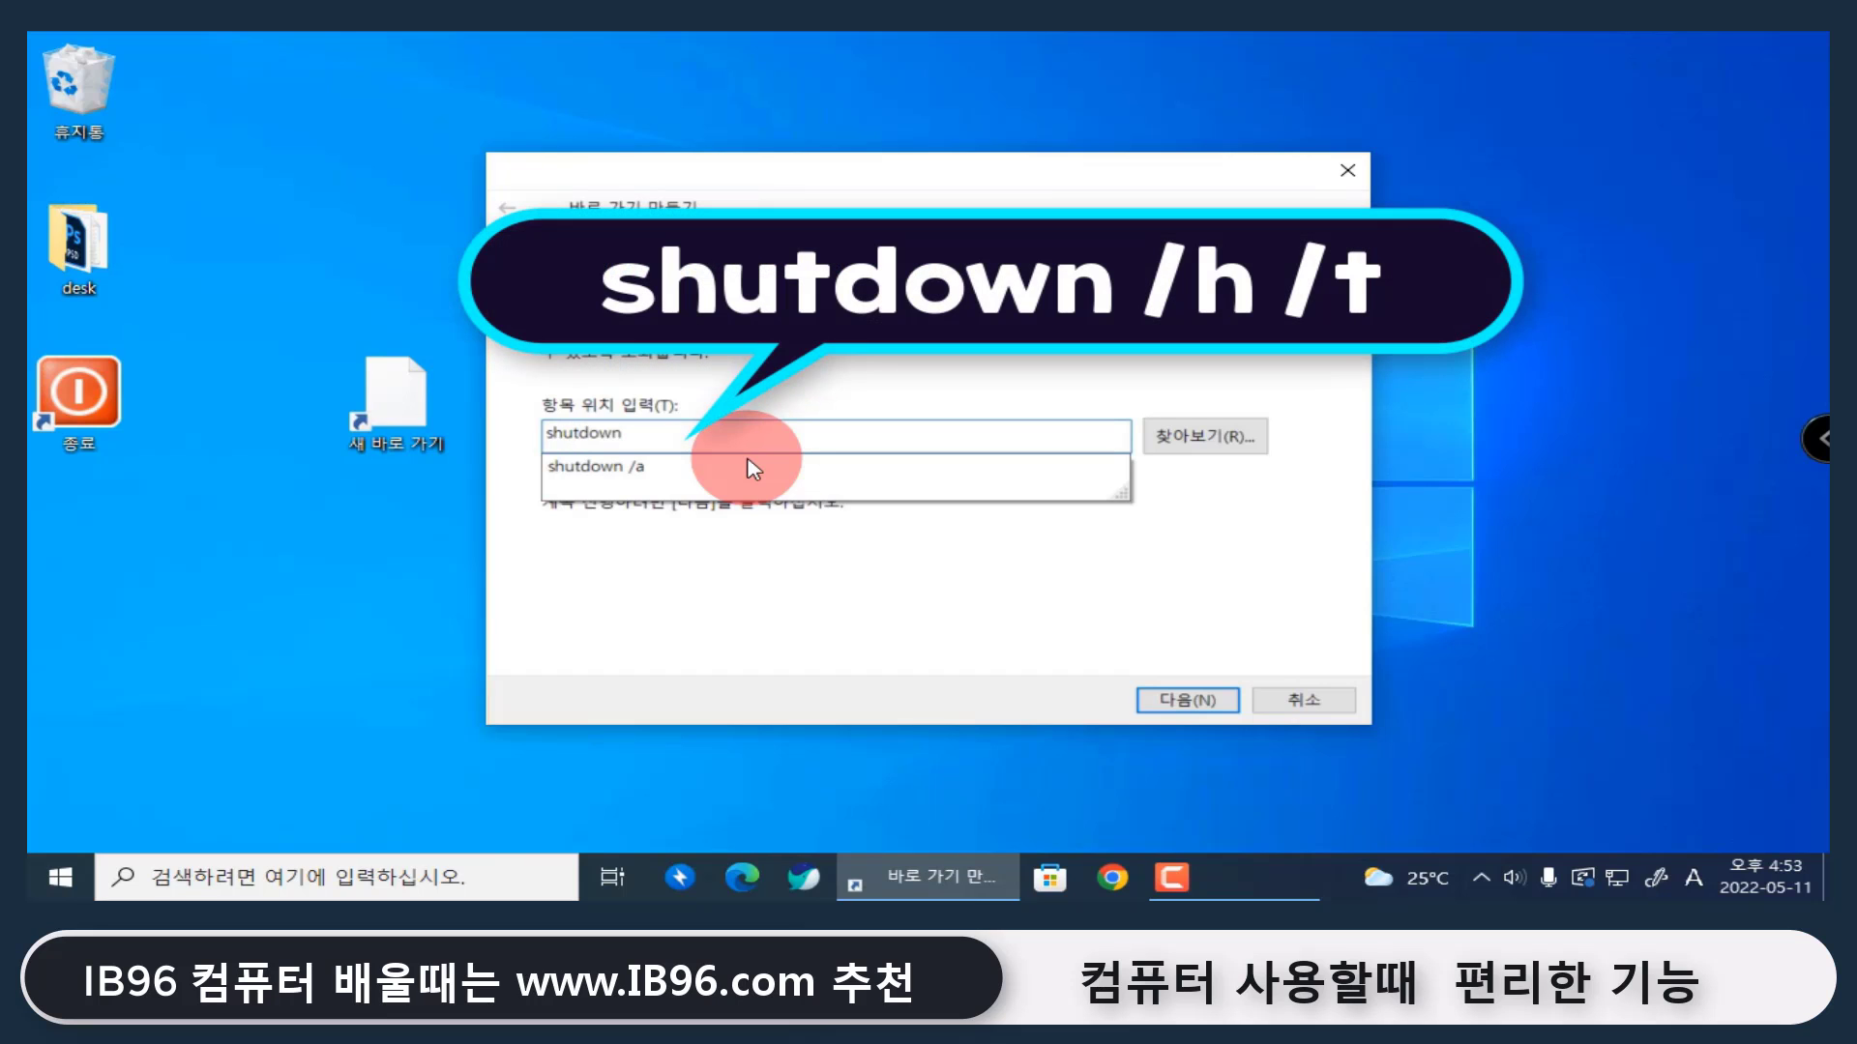
{"action": "type", "text": " /h"}
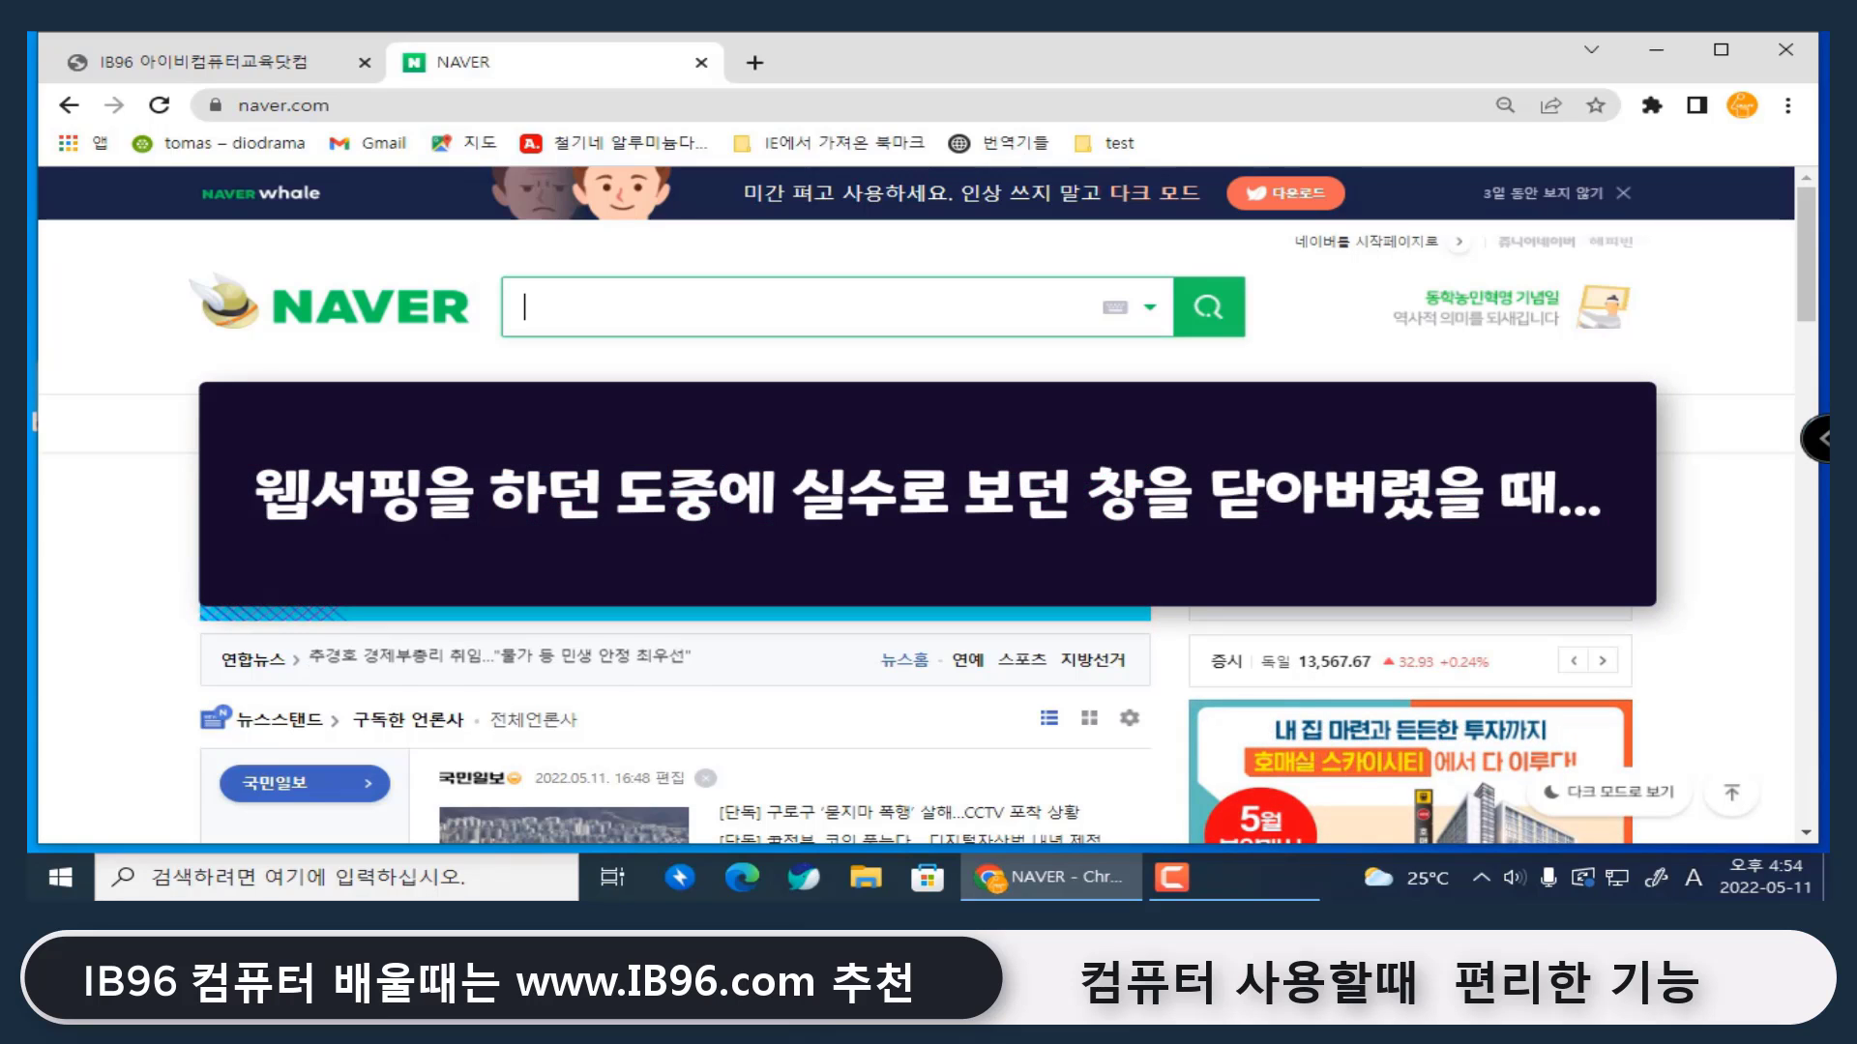
Switch to Chrome, close the IB96 tab beside the NAVER tab, and reopen the closed tab
{"action": "key", "text": "ctrl+shift+Tab"}
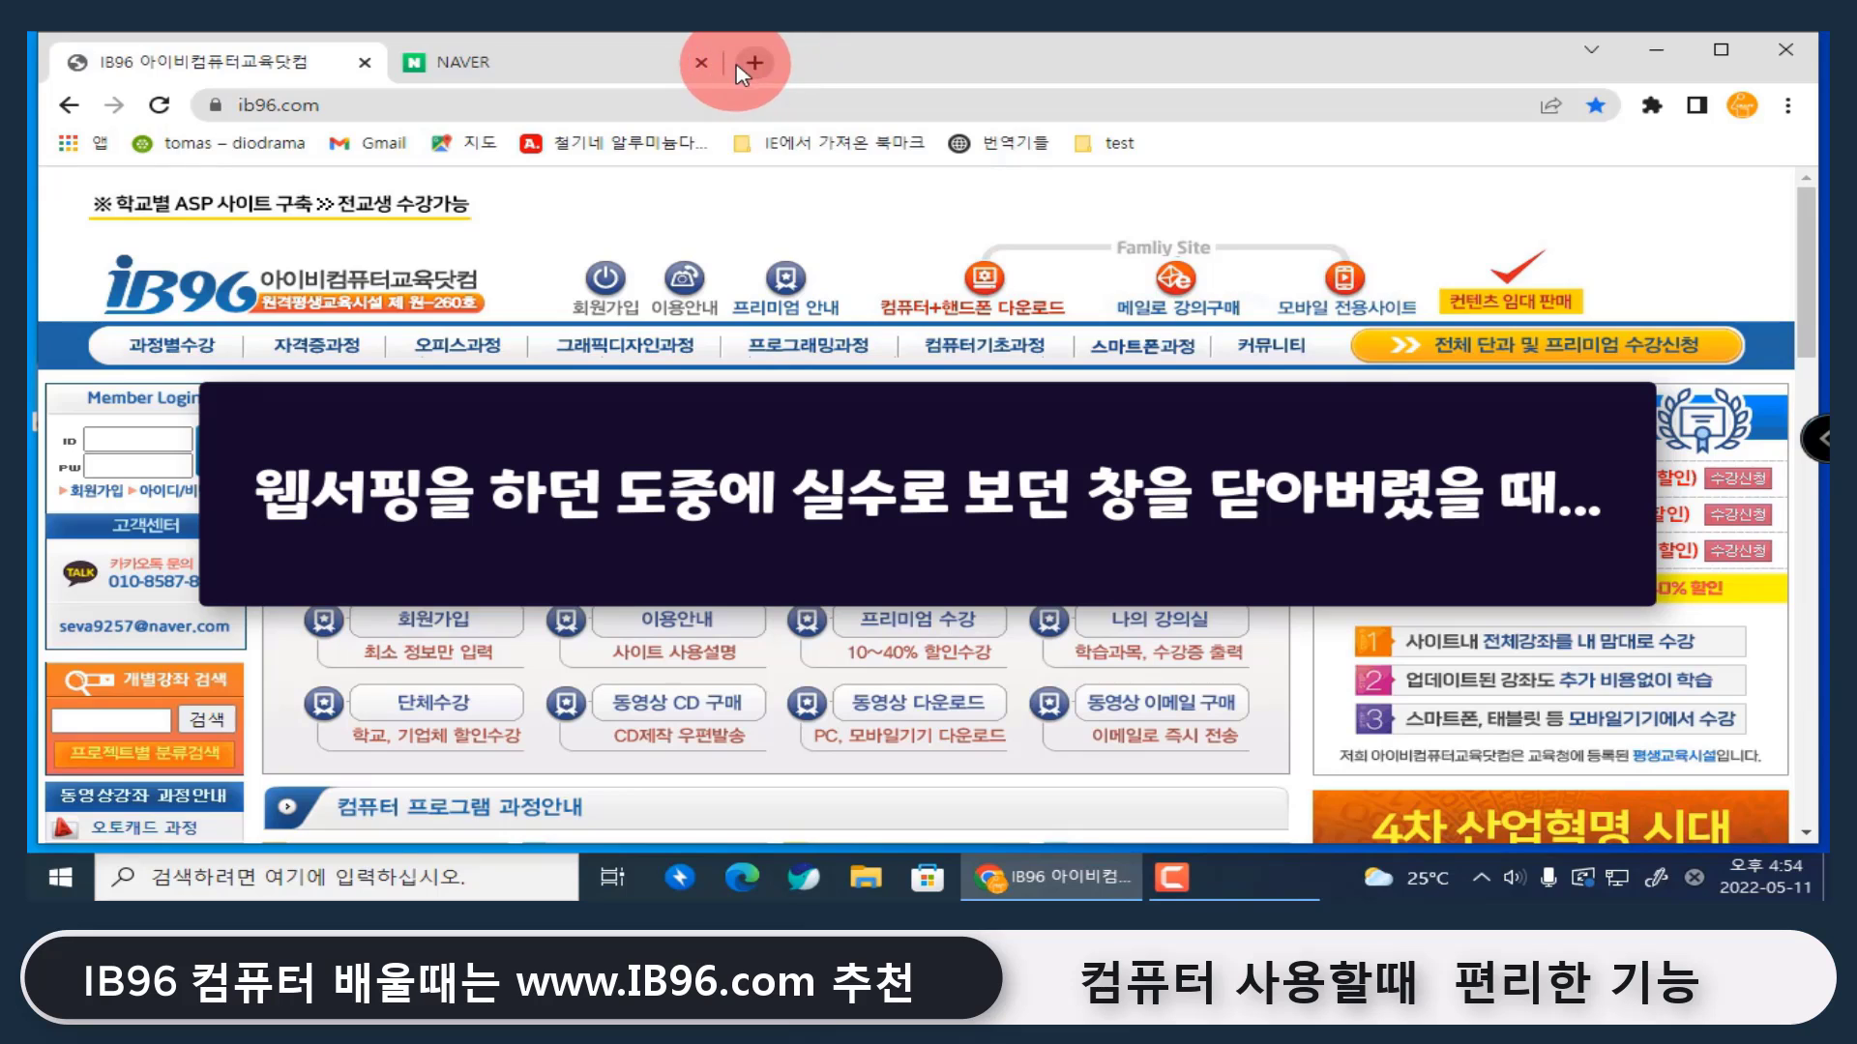
{"action": "left_click", "coordinate": [642, 62]}
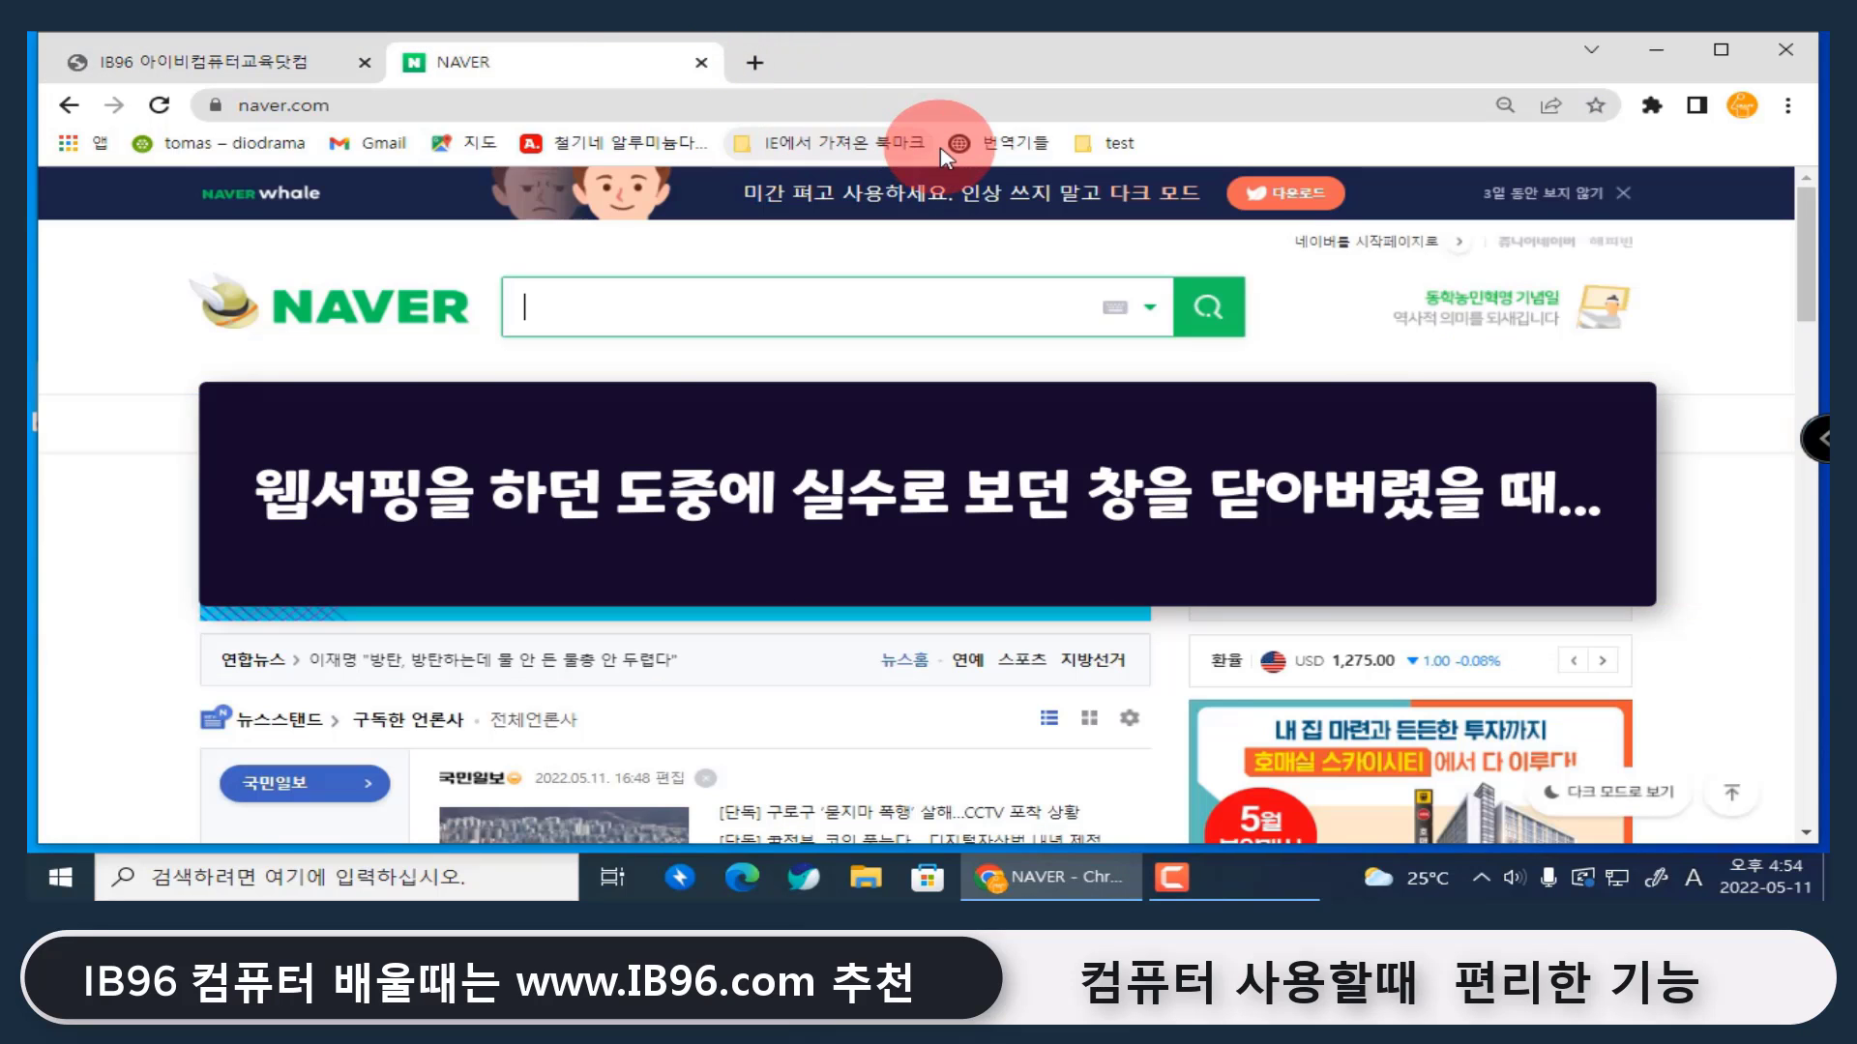
{"action": "left_click", "coordinate": [363, 64]}
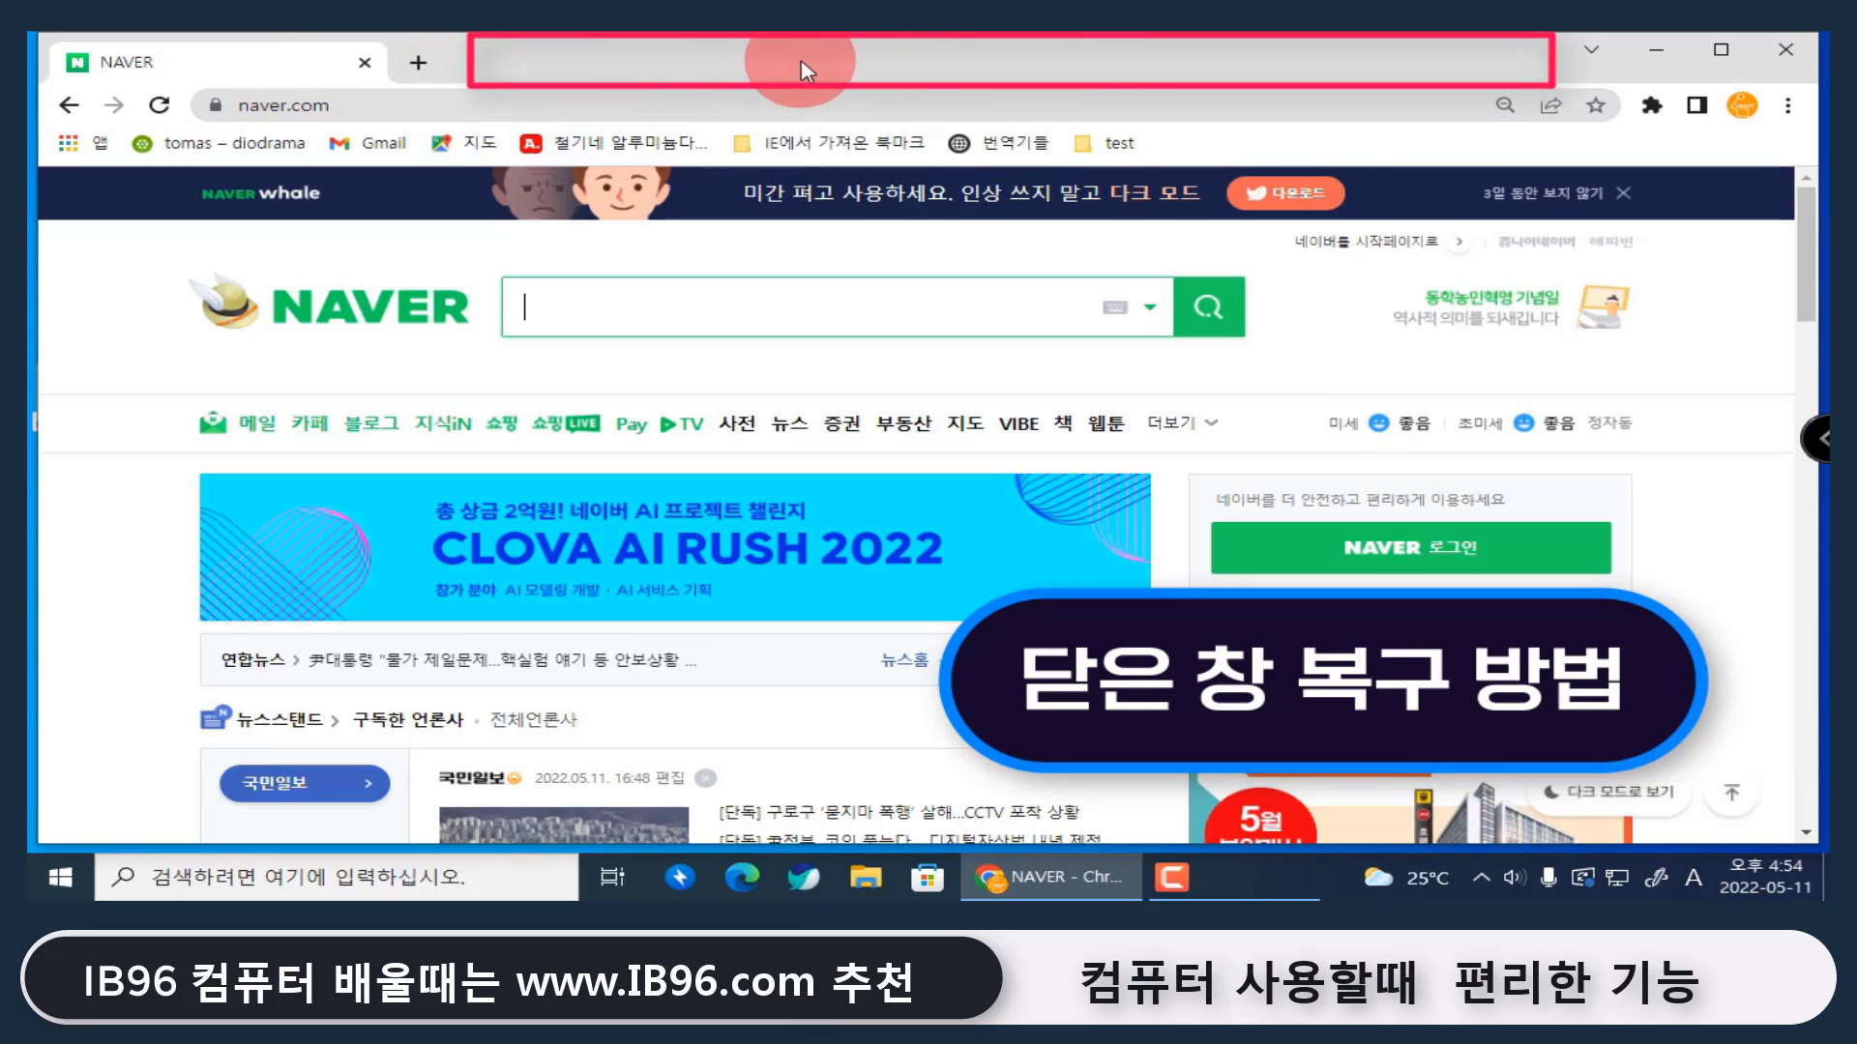
{"action": "right_click", "coordinate": [730, 68]}
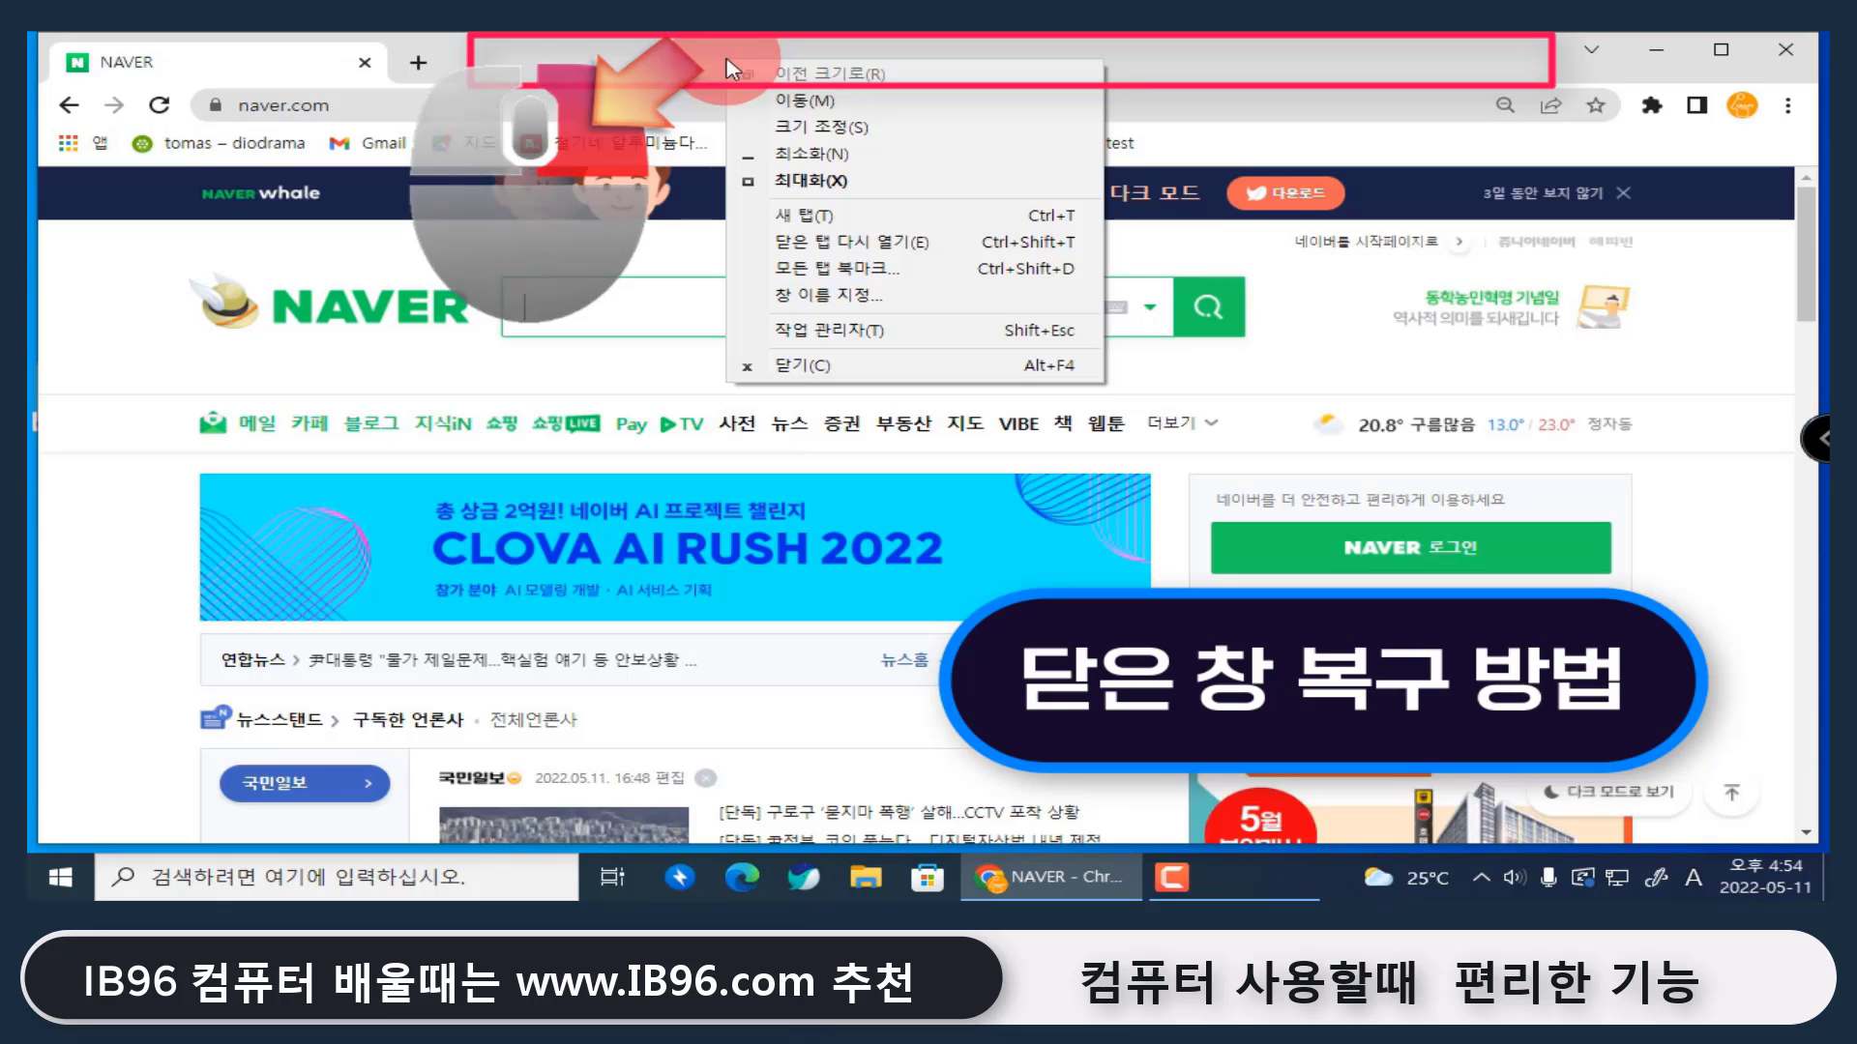
{"action": "right_click", "coordinate": [708, 53]}
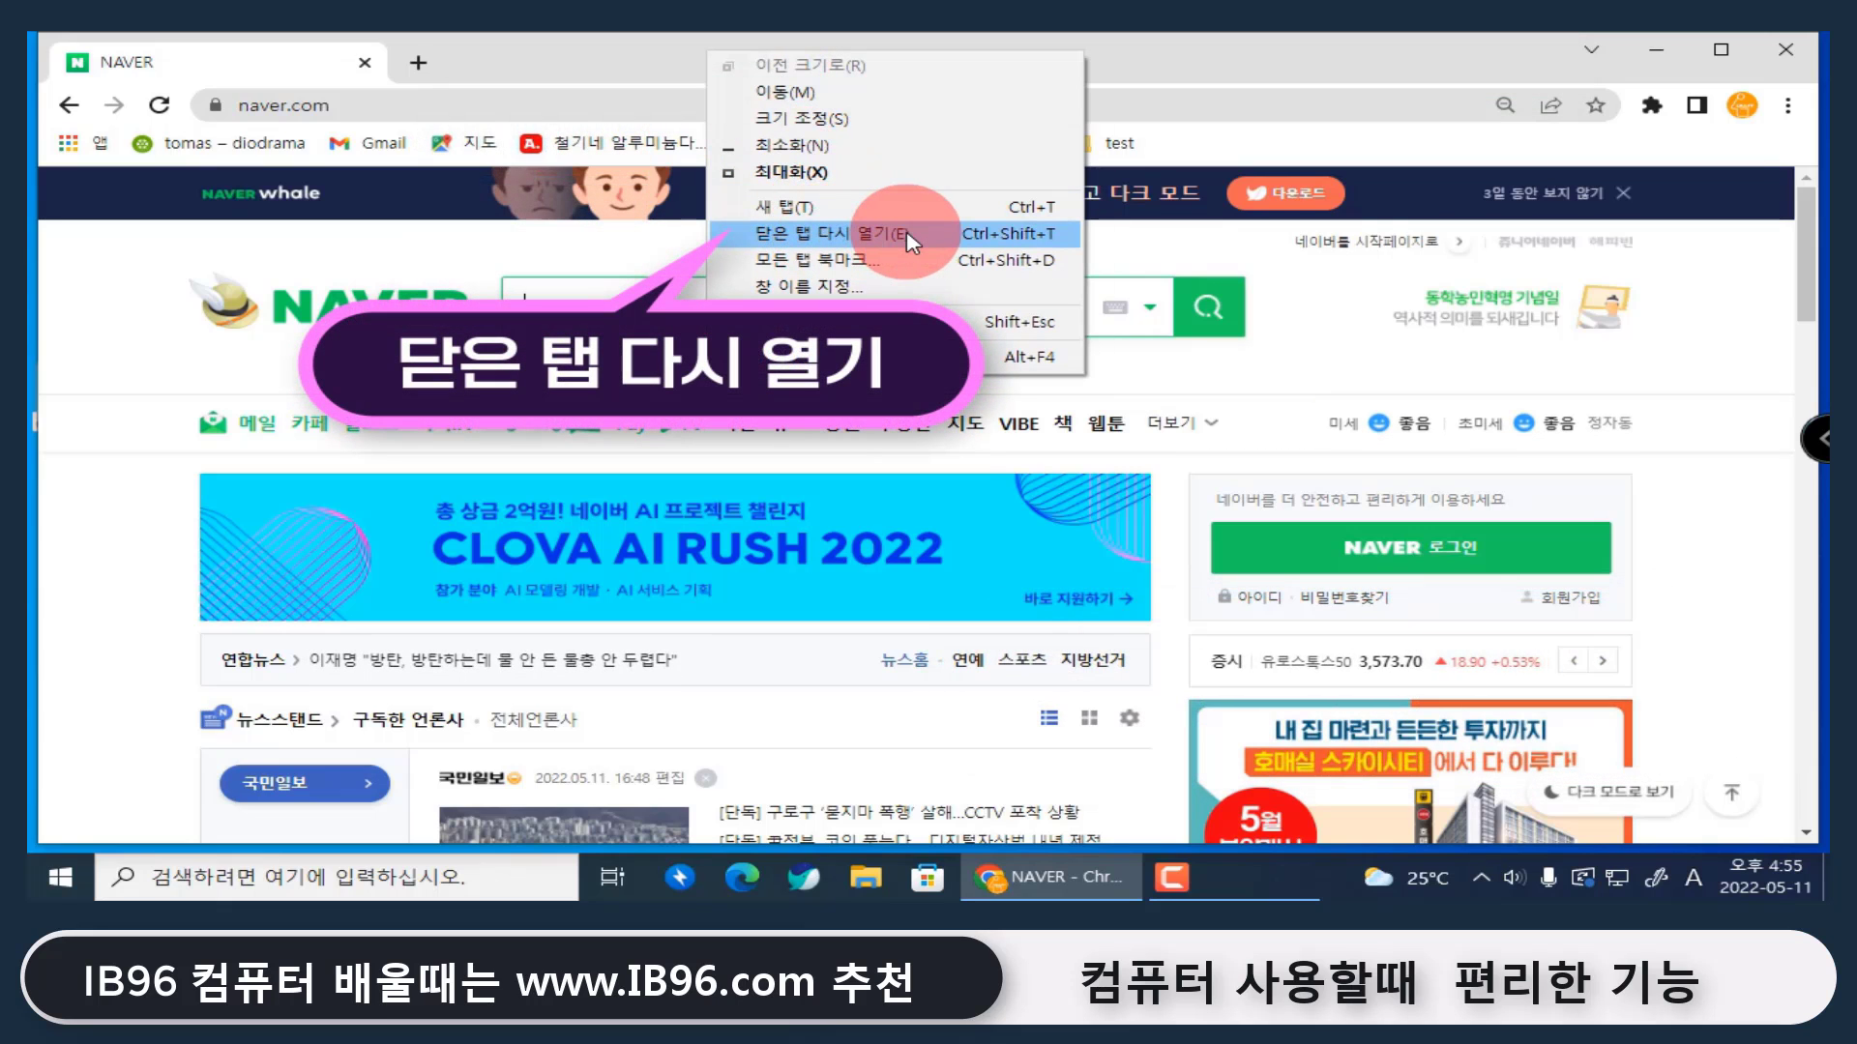
{"action": "left_click", "coordinate": [909, 242]}
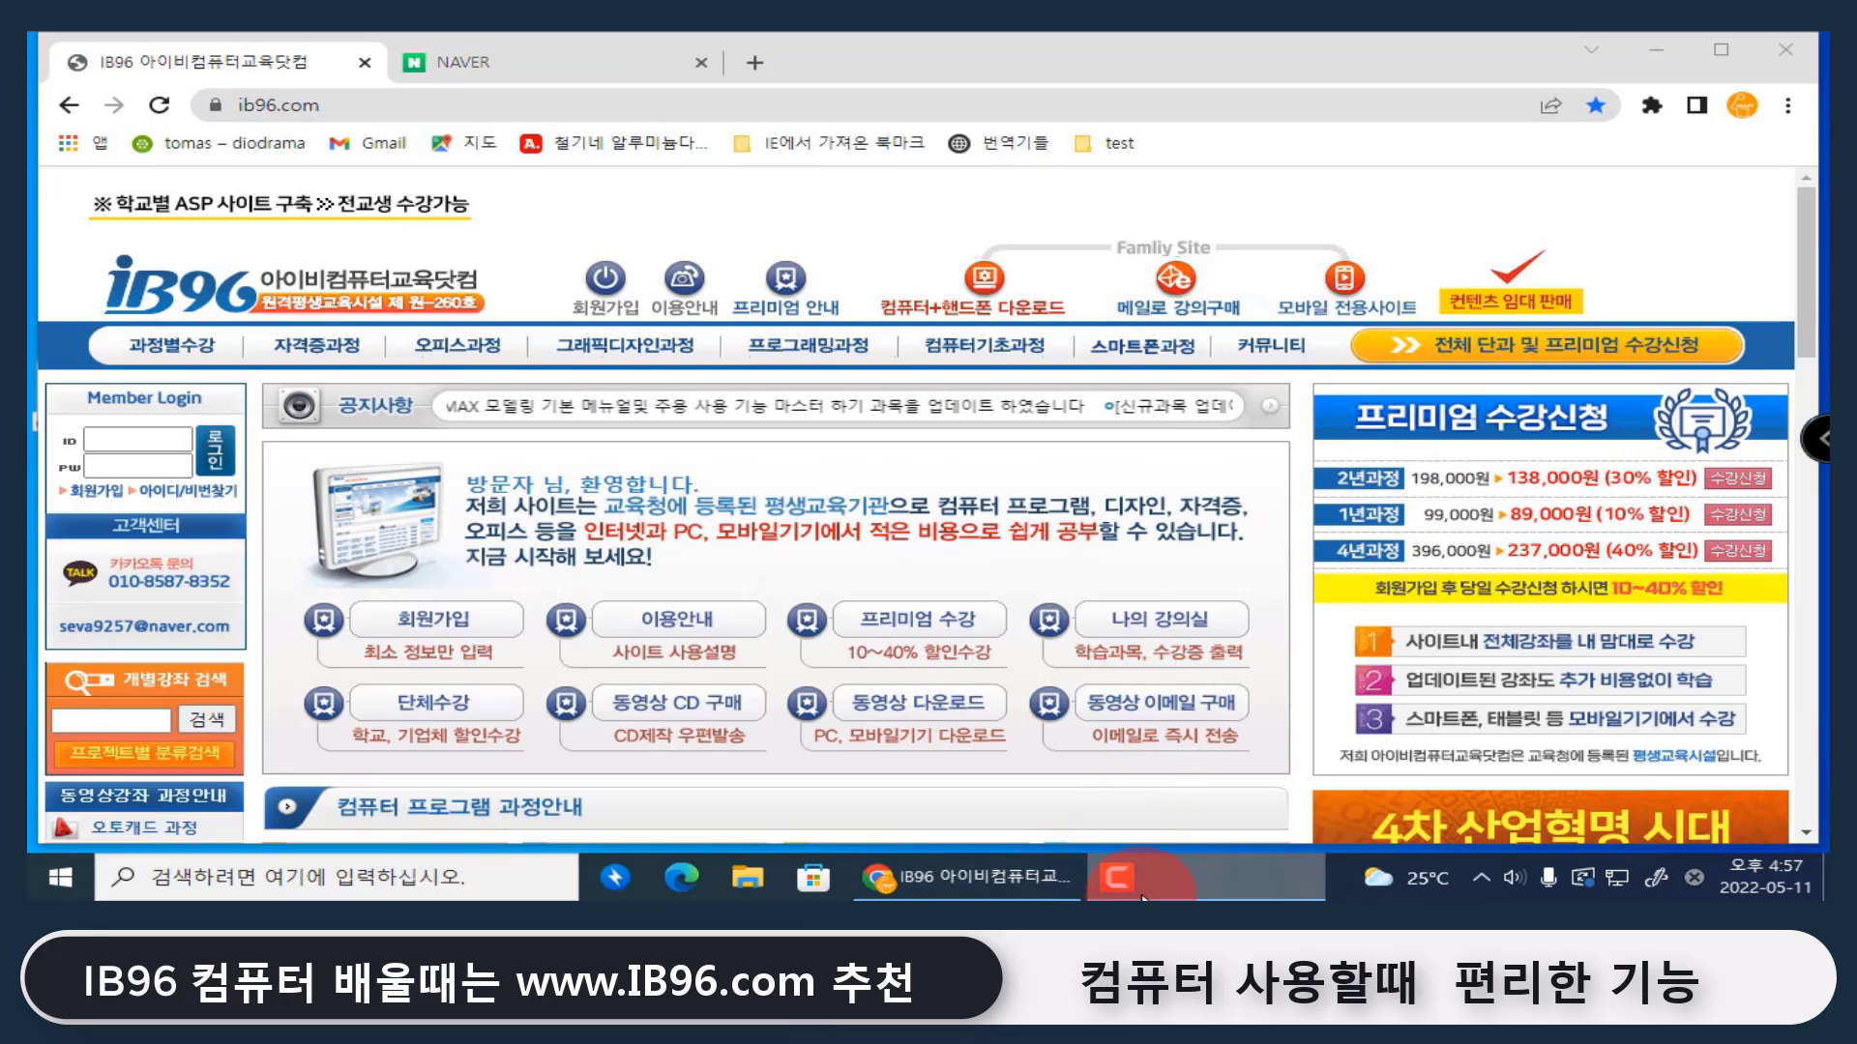
Open the Windows taskbar settings and set the combining of taskbar buttons to 항상, 레이블 숨기기
{"action": "mouse_move", "coordinate": [1143, 895]}
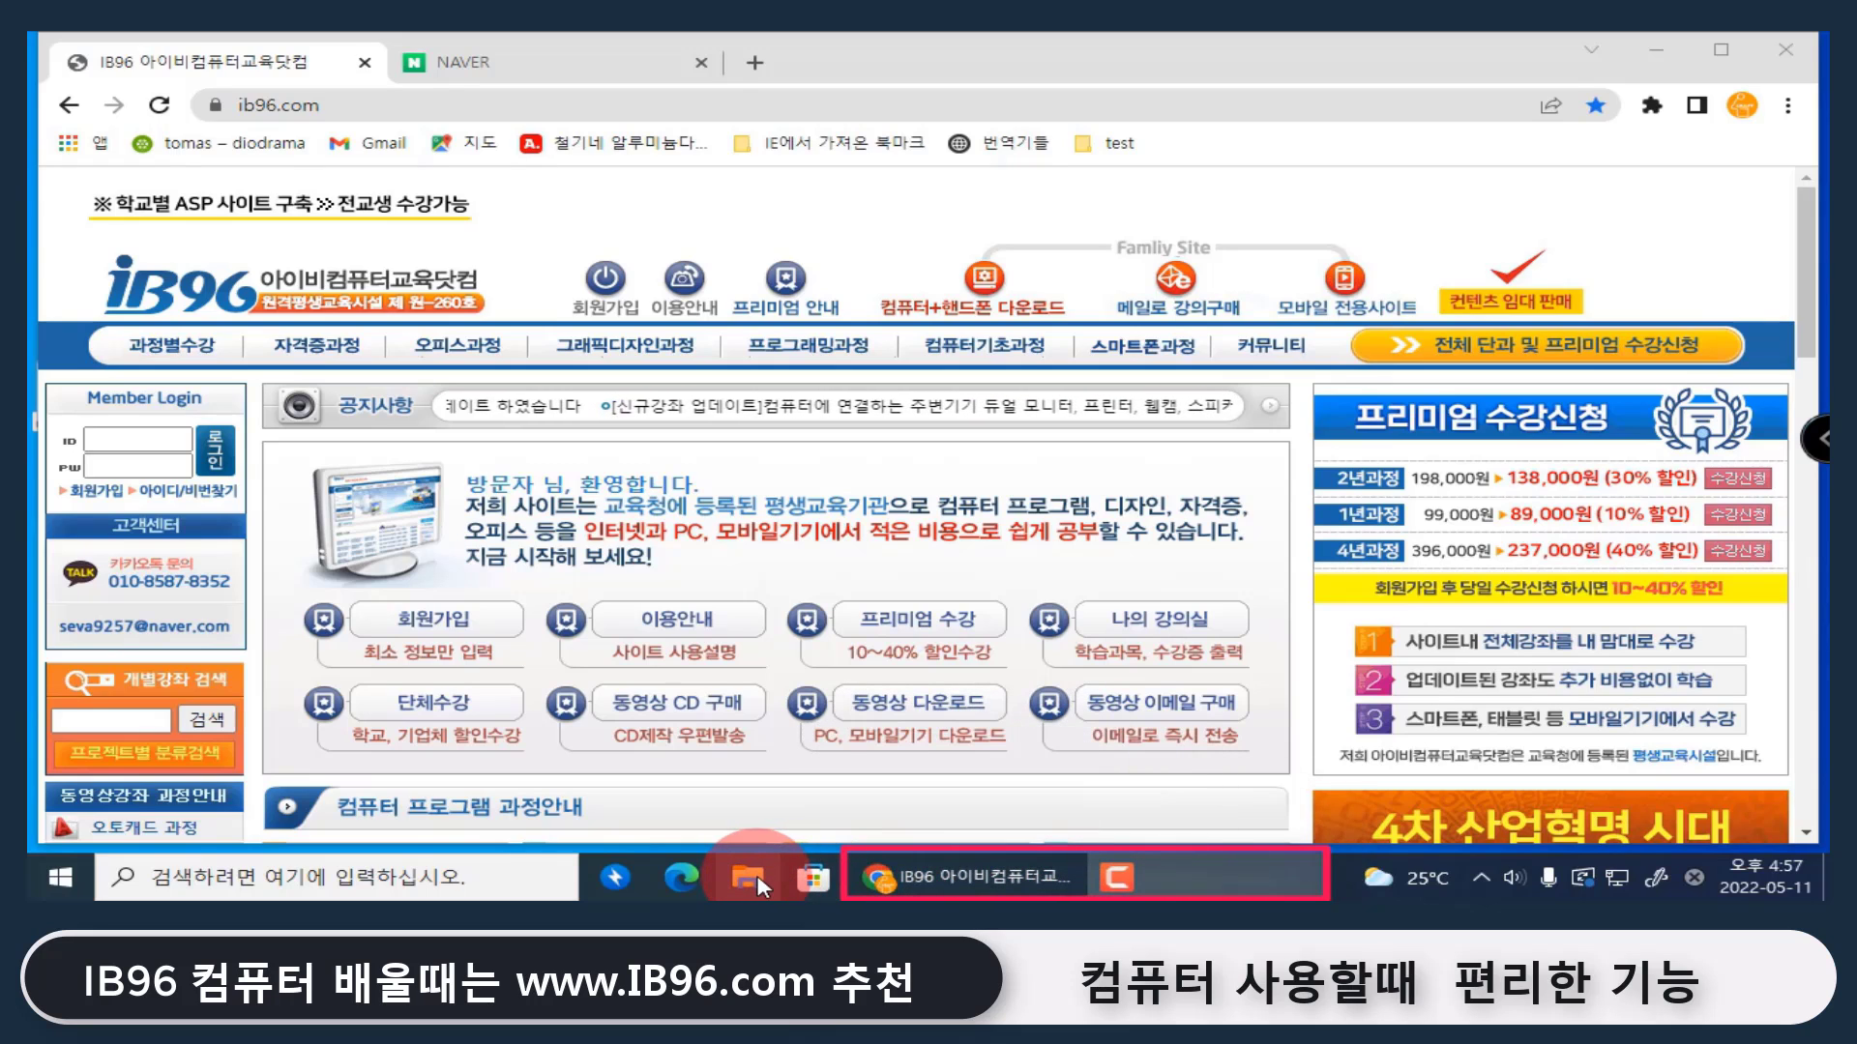
{"action": "mouse_move", "coordinate": [971, 879]}
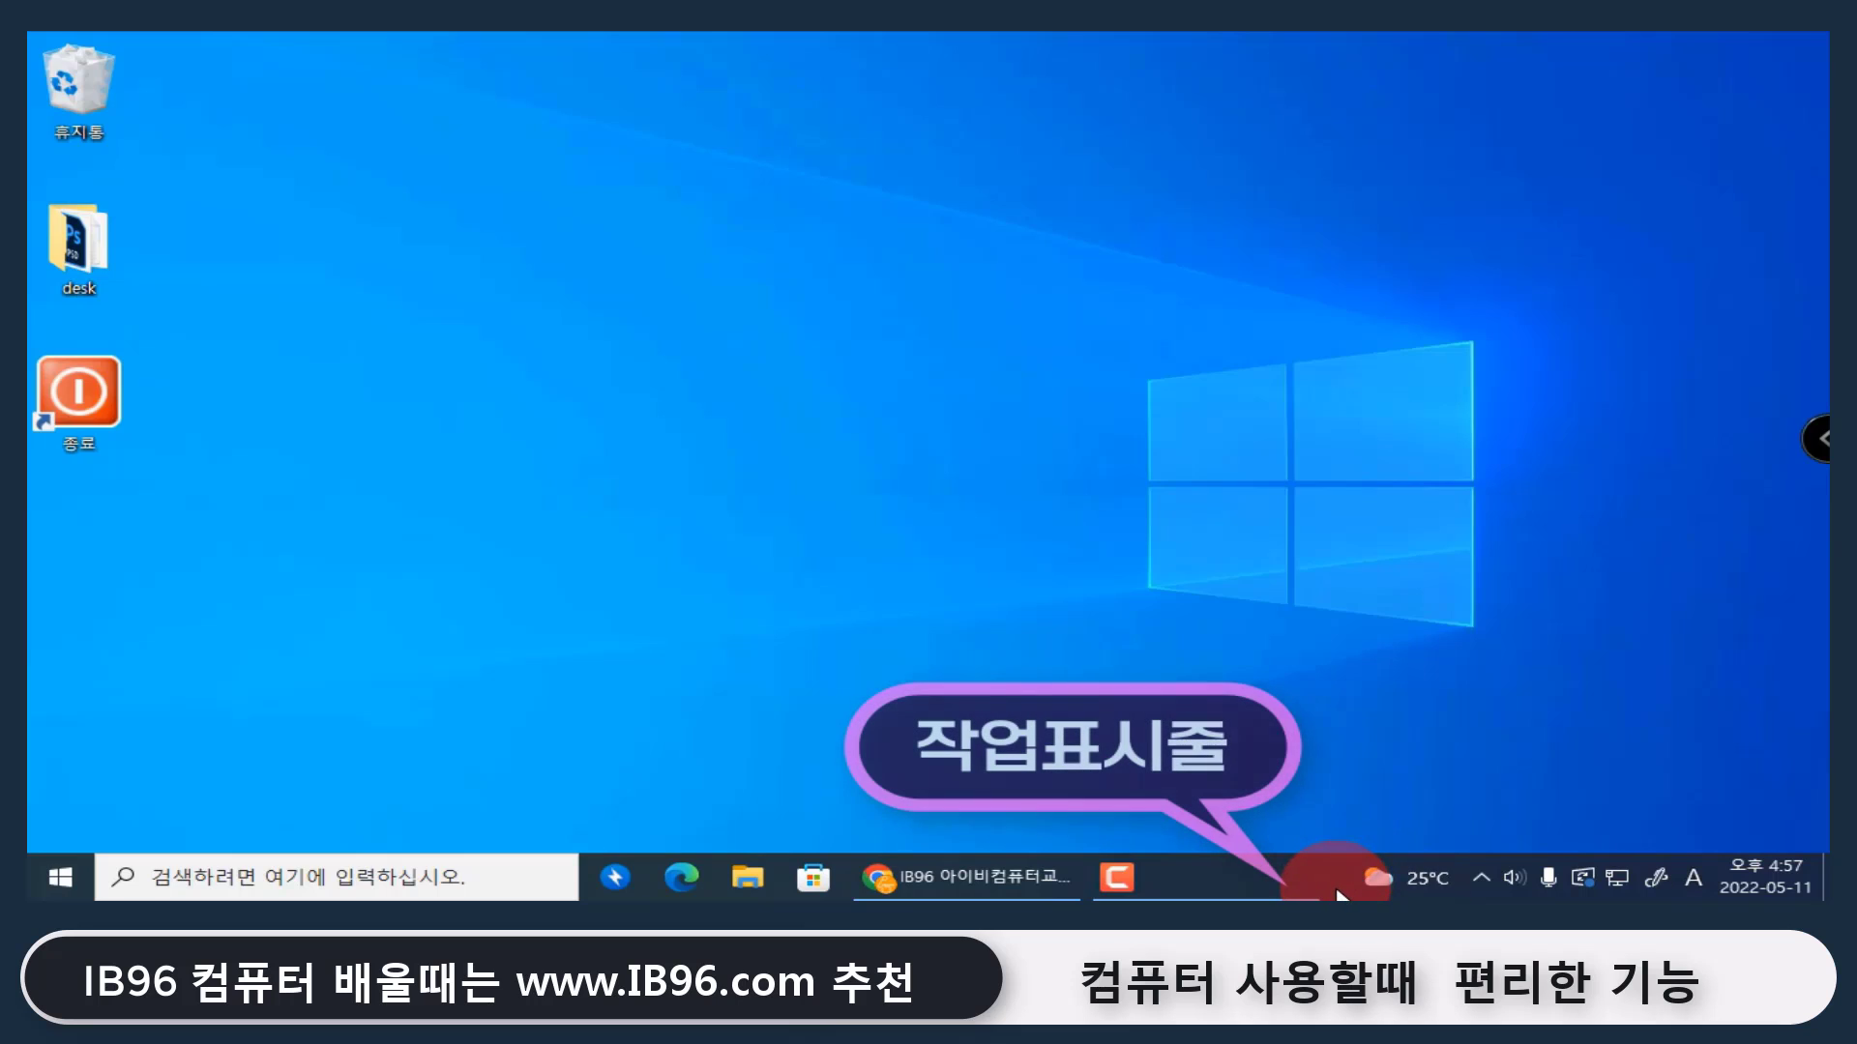
{"action": "right_click", "coordinate": [1340, 888]}
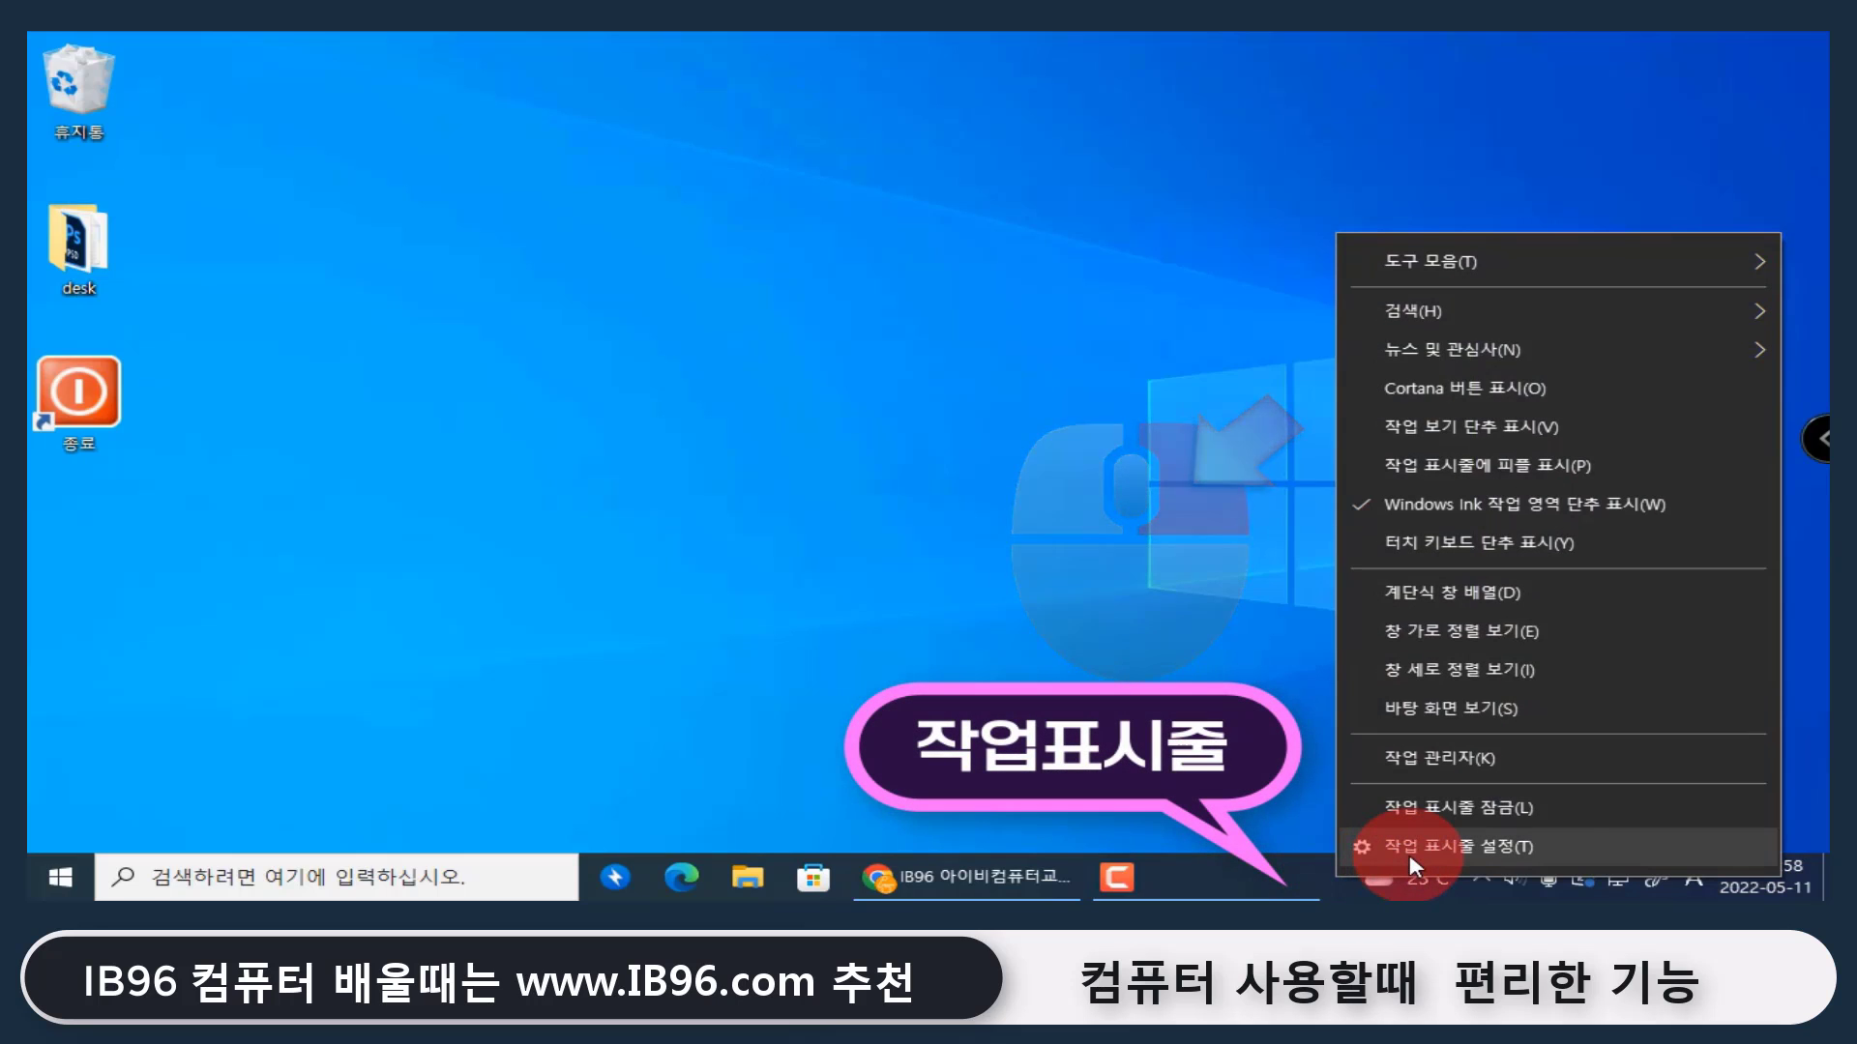
{"action": "left_click", "coordinate": [1408, 855]}
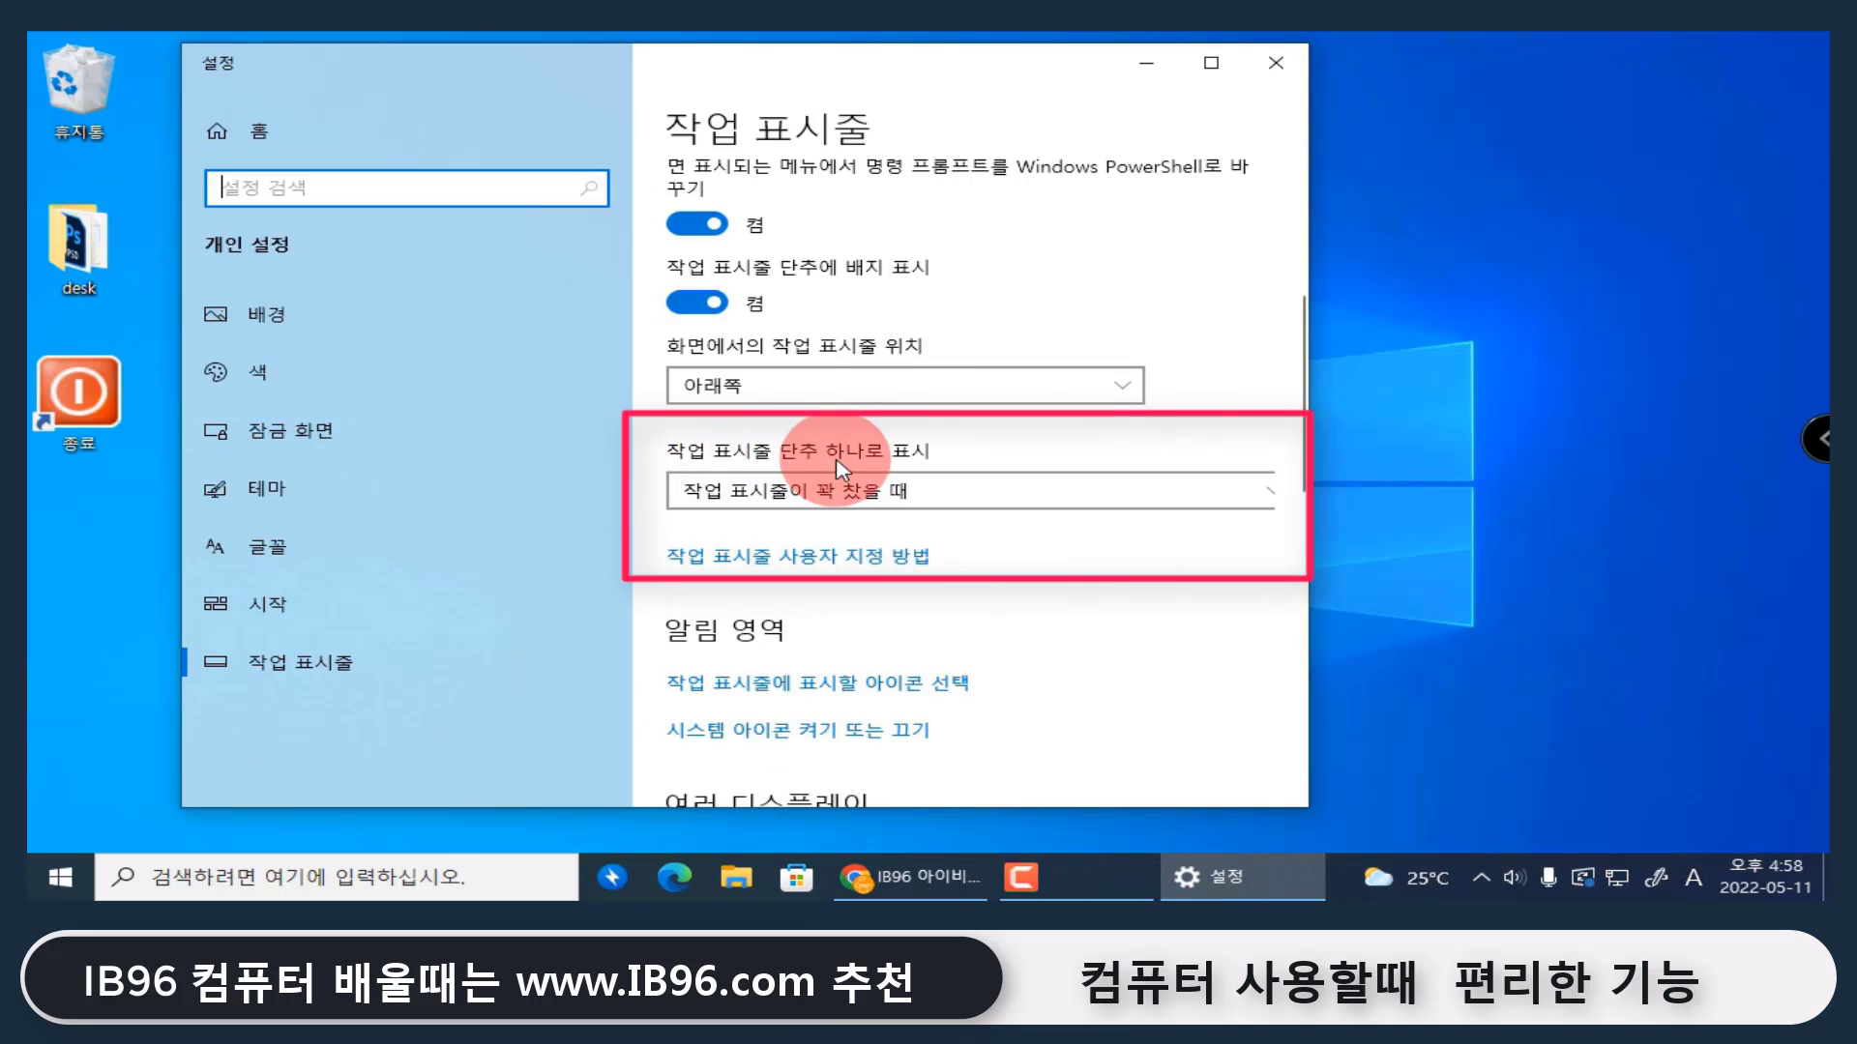
{"action": "left_click", "coordinate": [913, 499]}
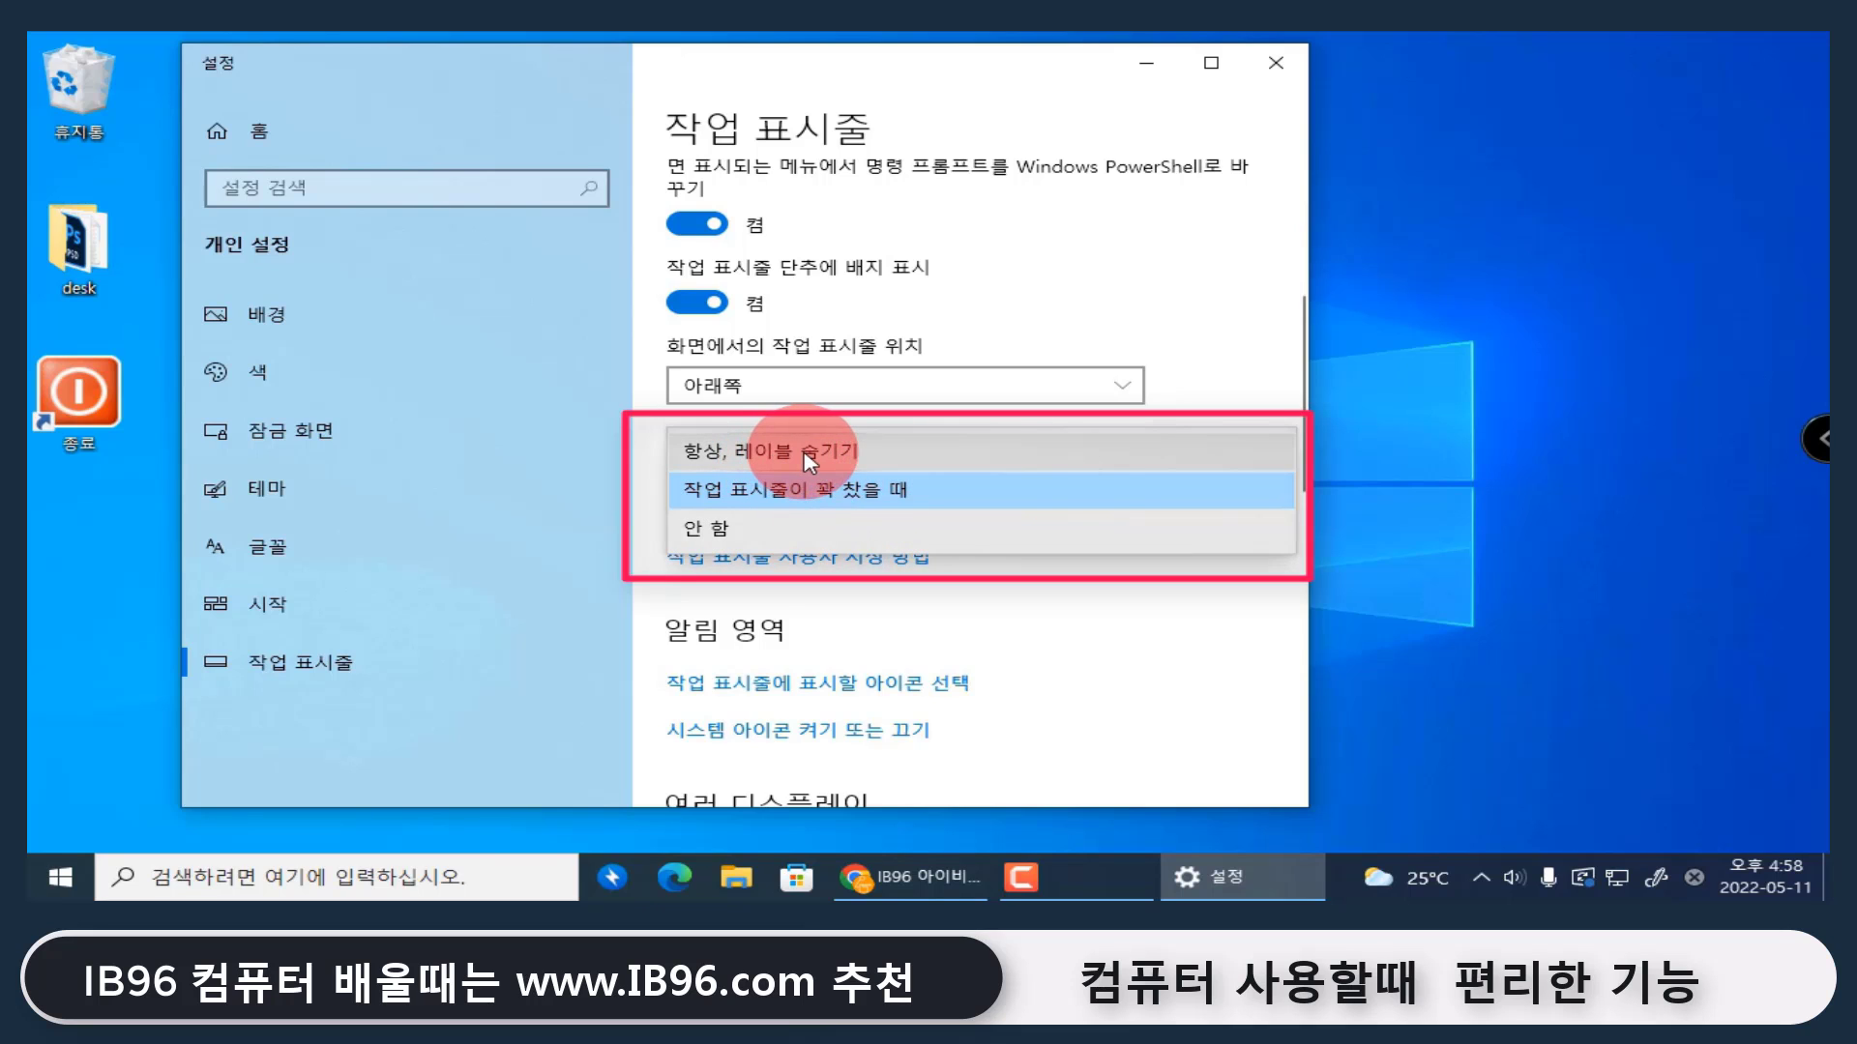
{"action": "left_click", "coordinate": [809, 459]}
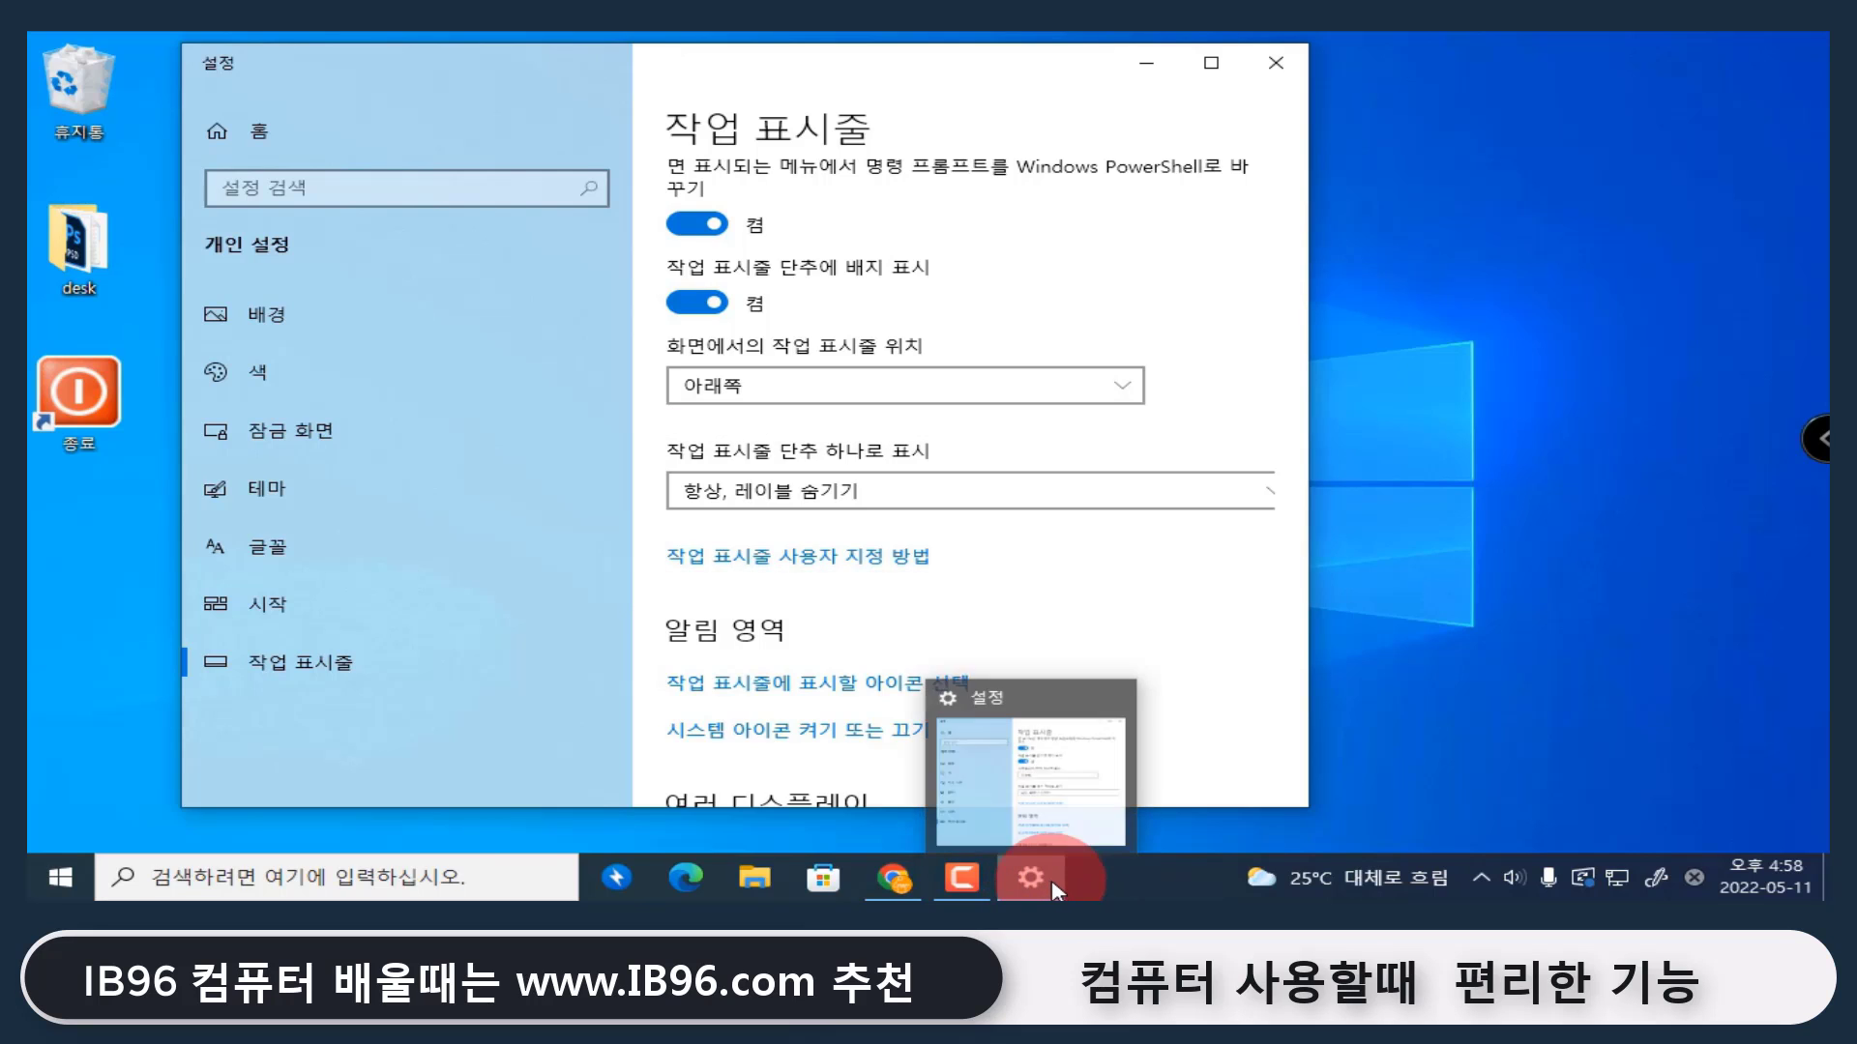
Set the combining of taskbar buttons first to 안 함 and finally to 작업 표시줄이 꽉 찼을 때
{"action": "left_click", "coordinate": [822, 491]}
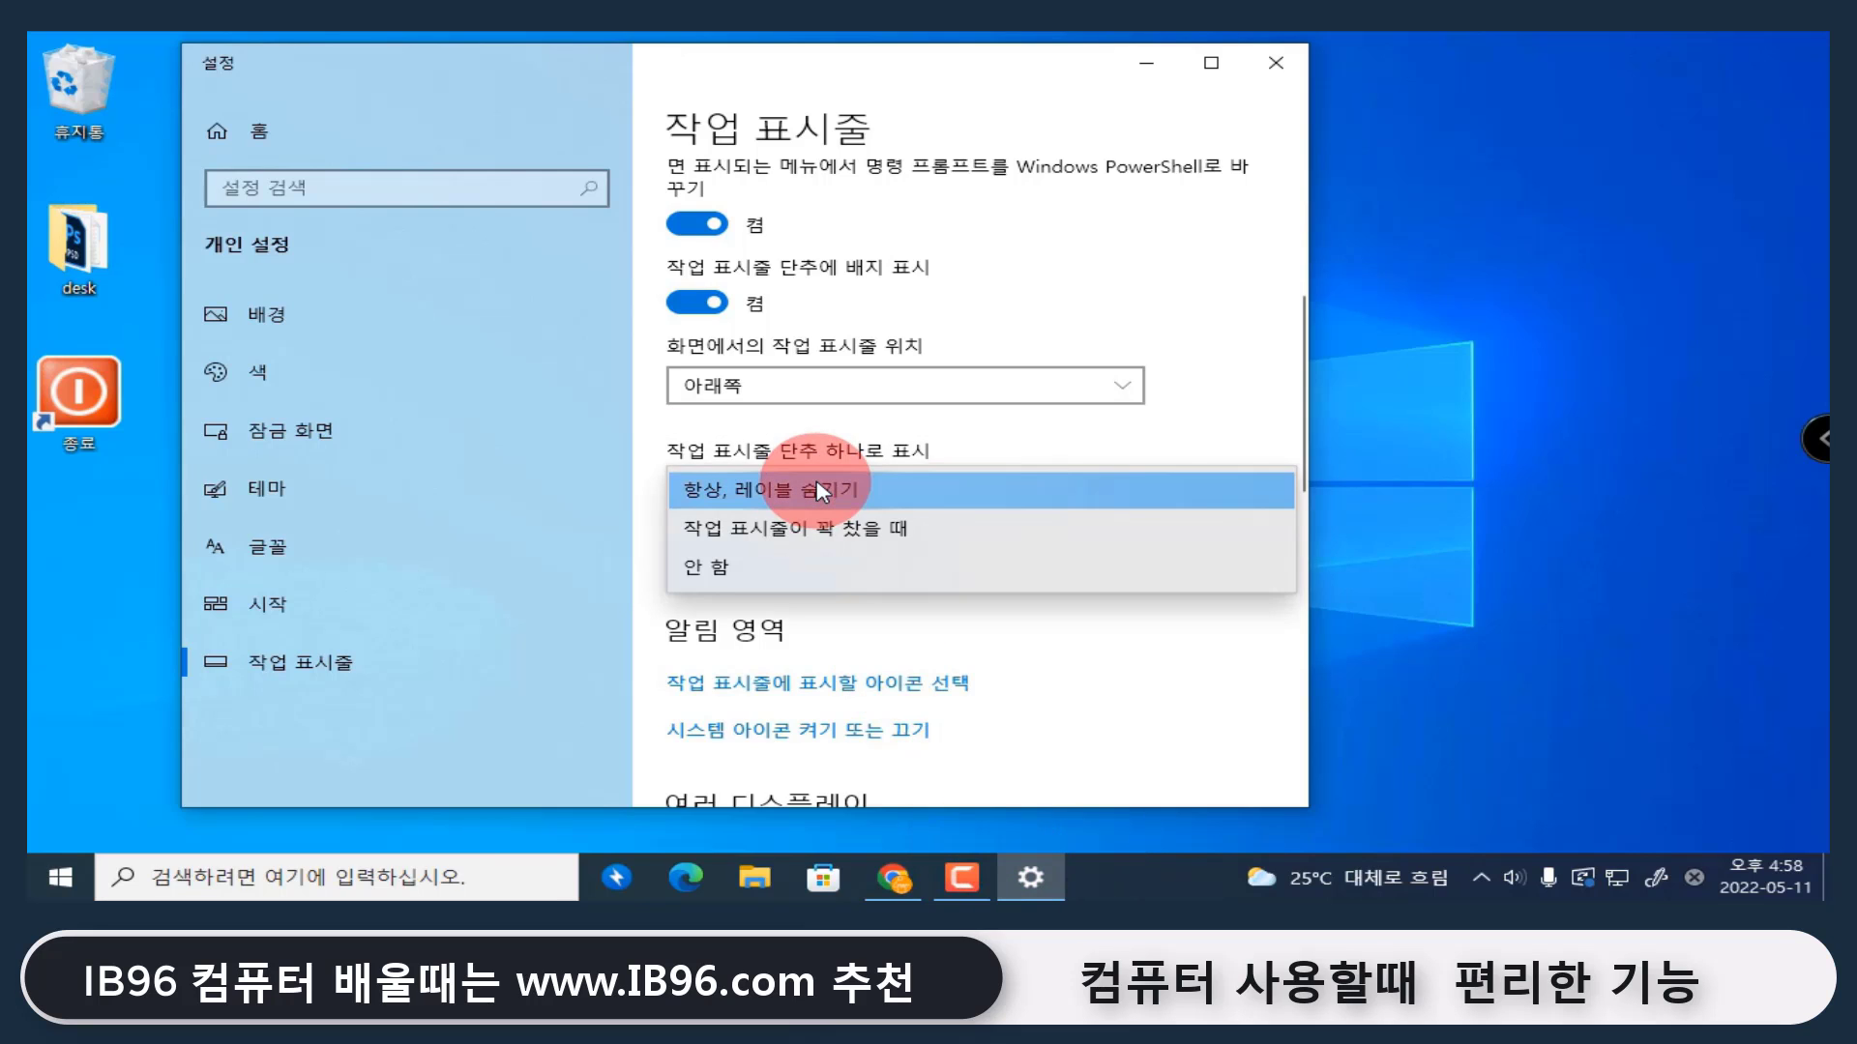
{"action": "left_click", "coordinate": [735, 579]}
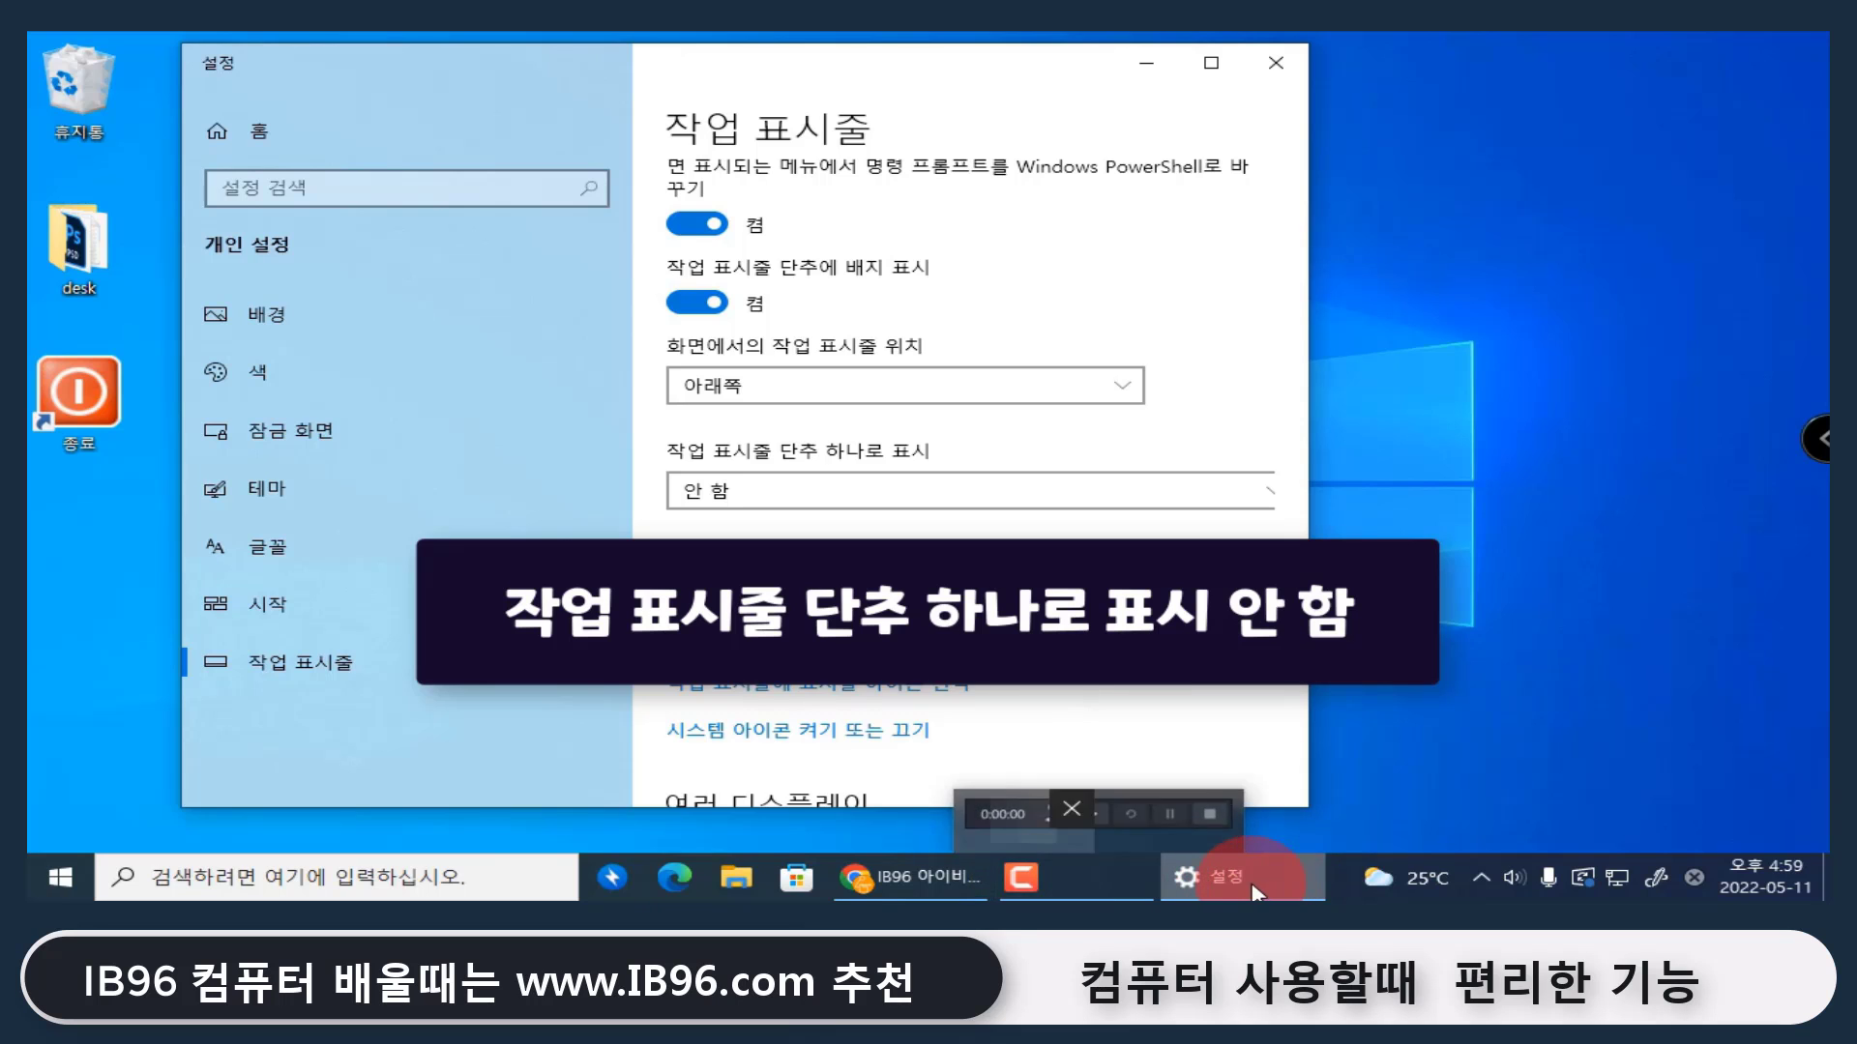
{"action": "mouse_move", "coordinate": [938, 878]}
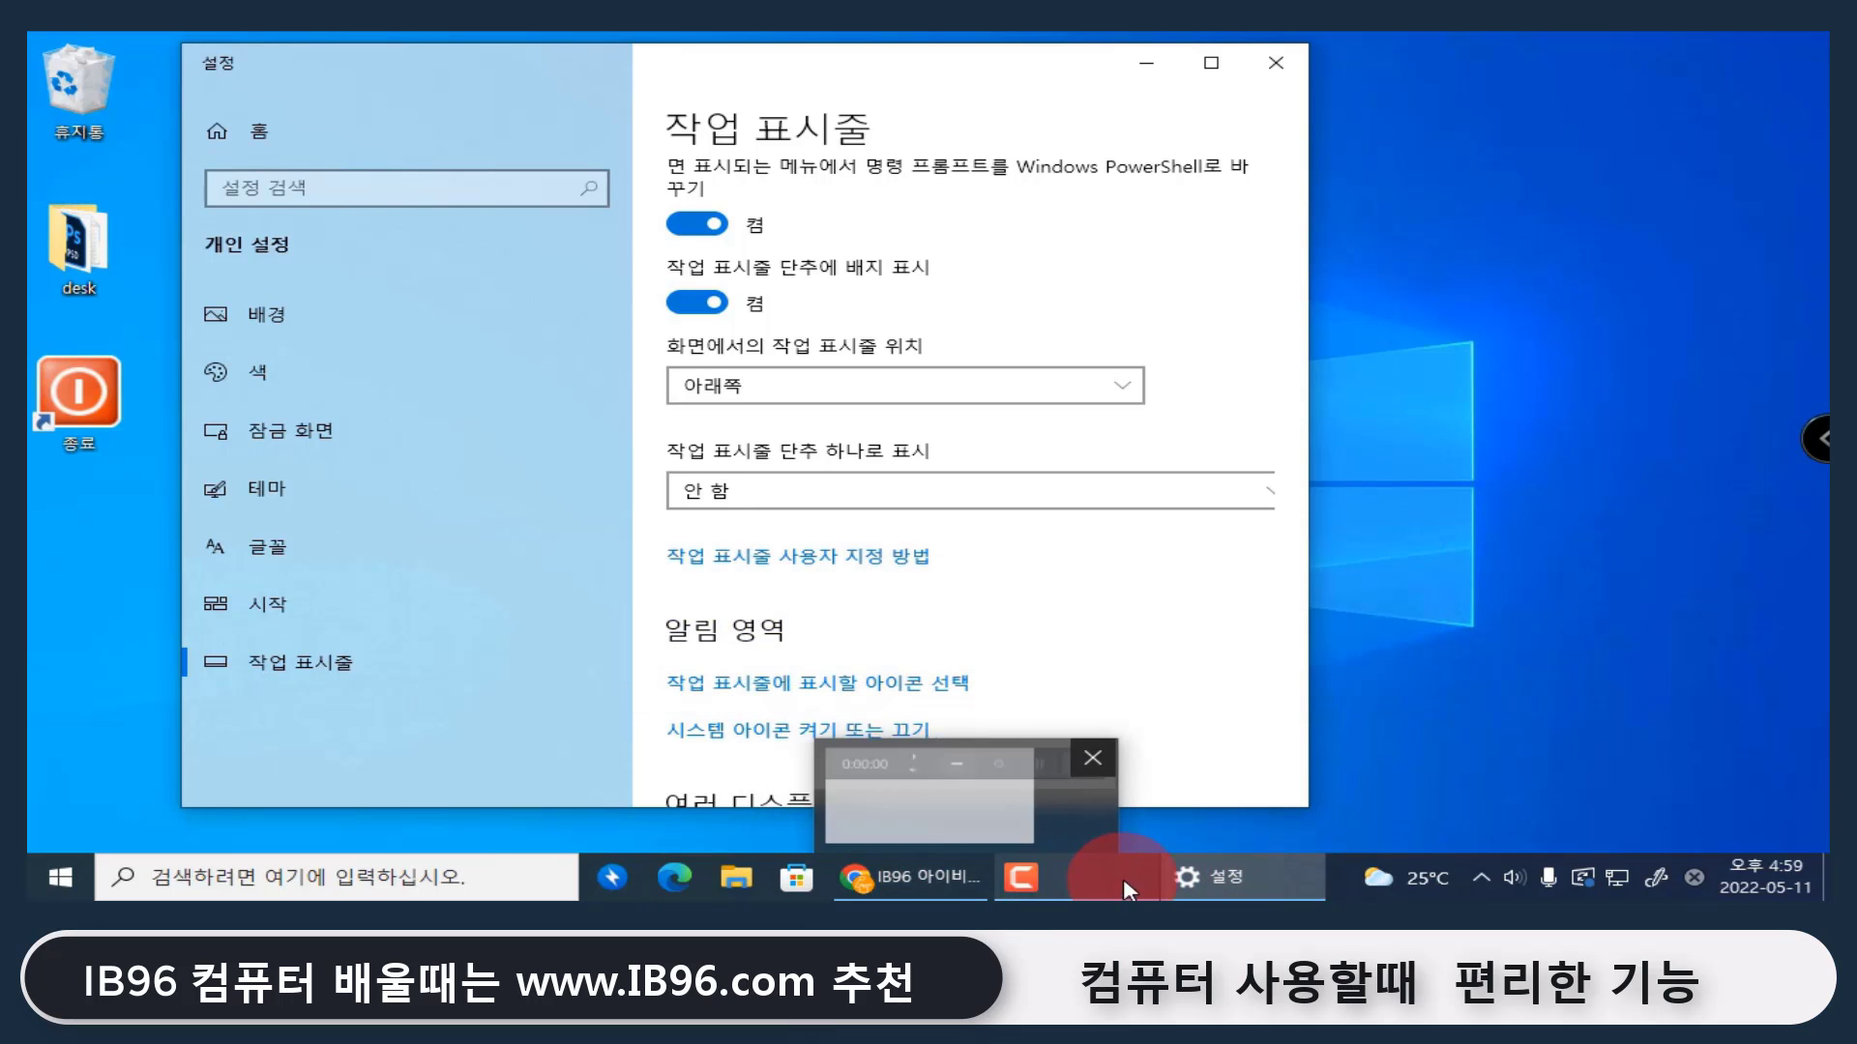
{"action": "left_click", "coordinate": [851, 495]}
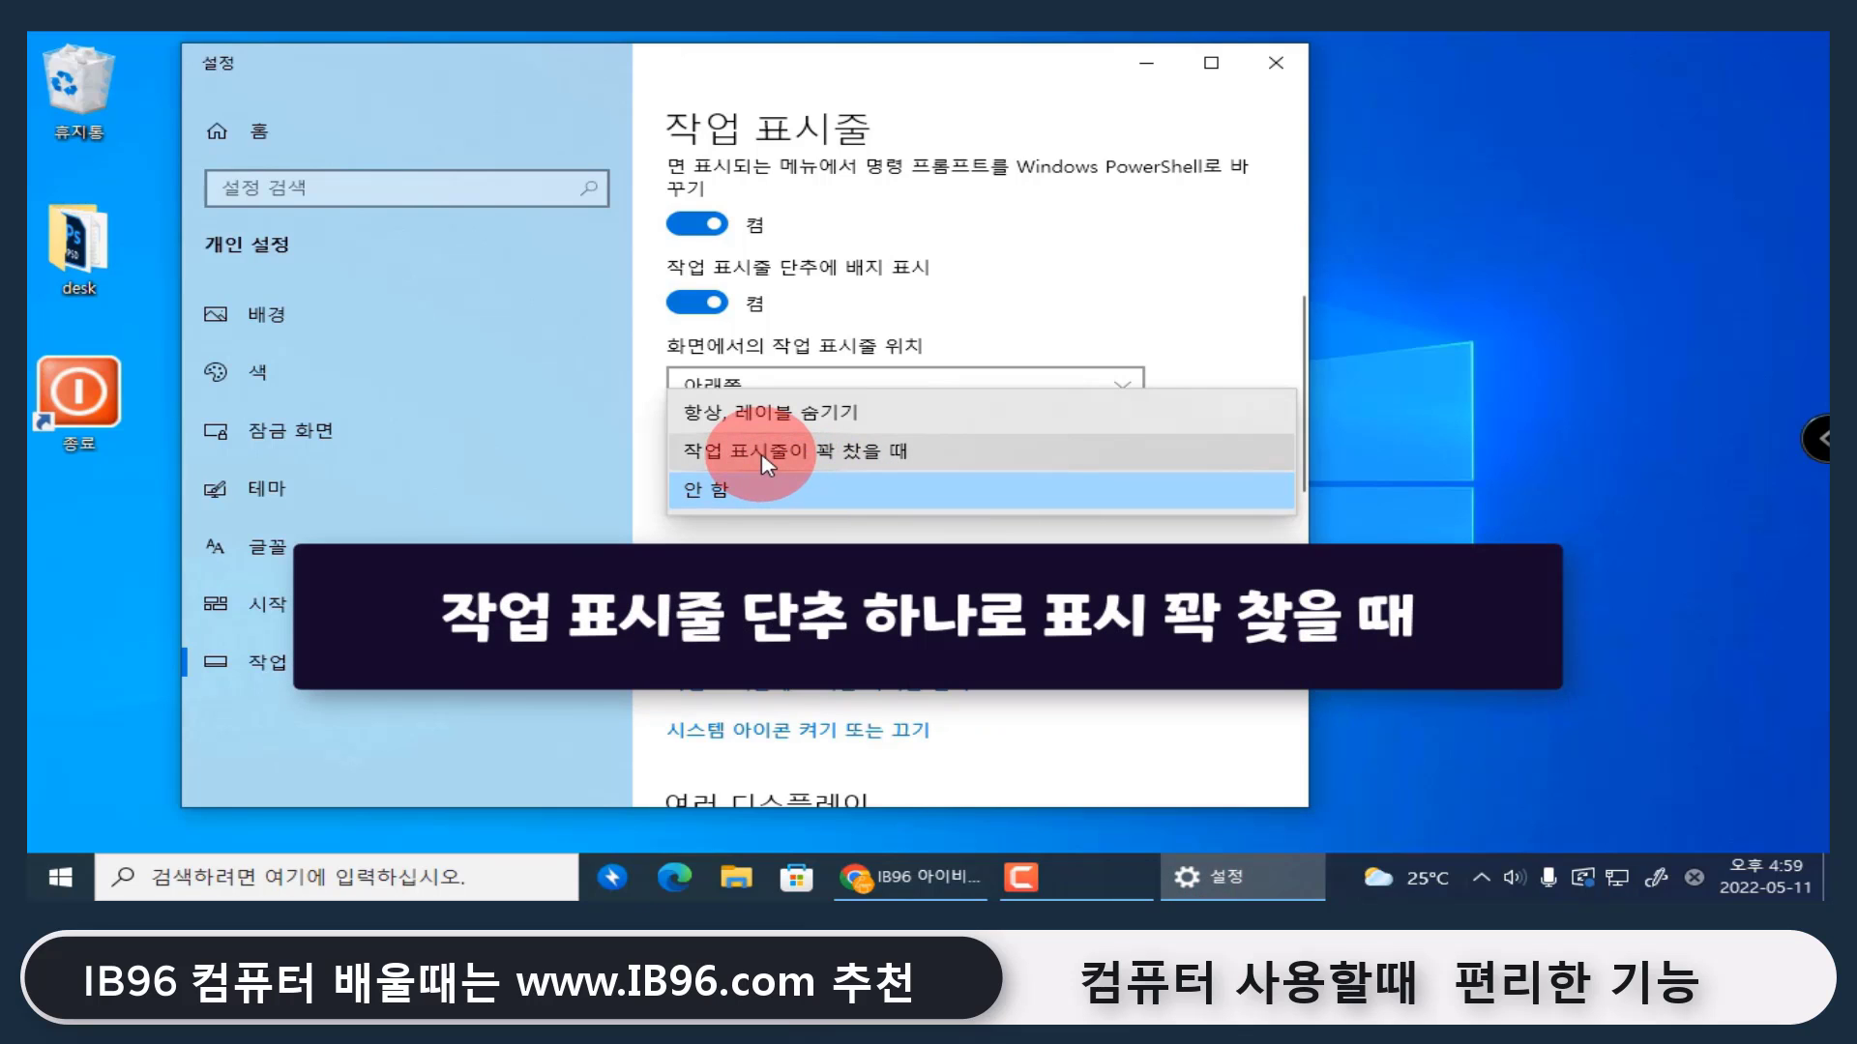
{"action": "left_click", "coordinate": [762, 453]}
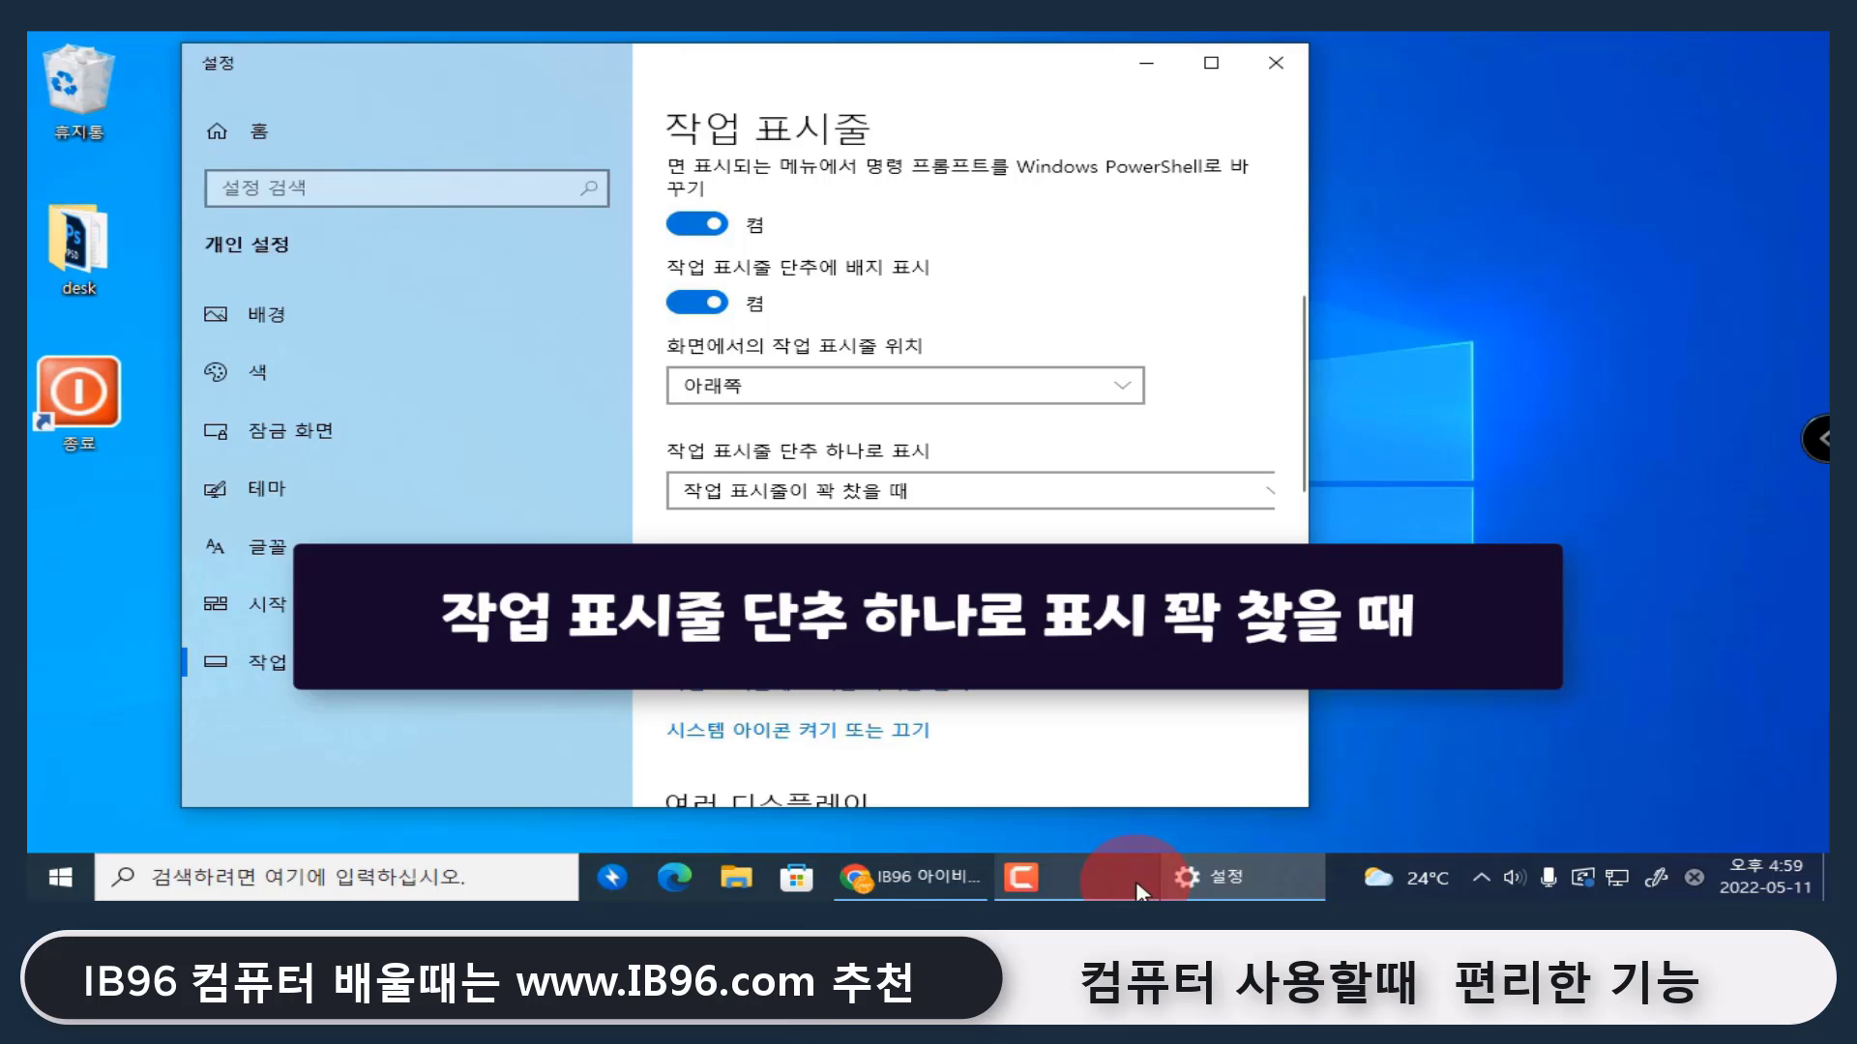
{"action": "left_click", "coordinate": [1104, 878]}
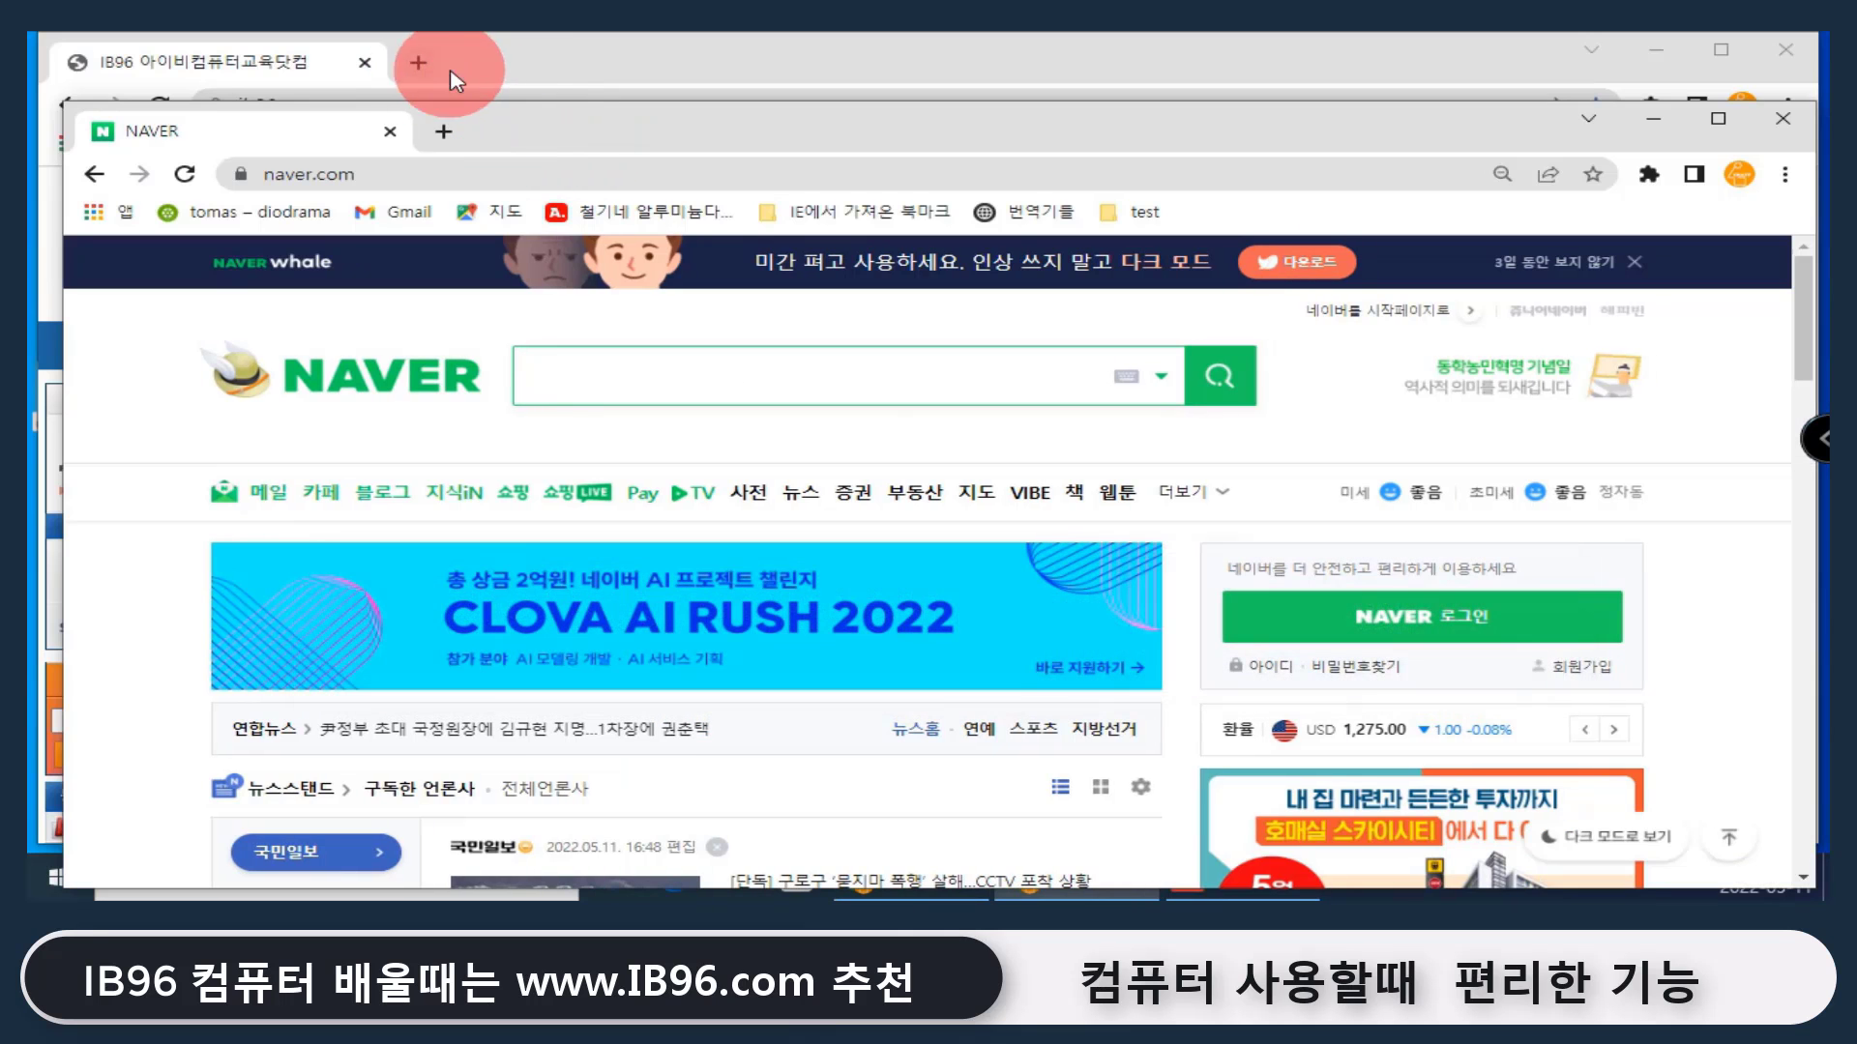
Detach the NAVER tab from the Chrome window so it sits in a separate window
{"action": "left_click_drag", "start_coordinate": [365, 129], "coordinate": [413, 145]}
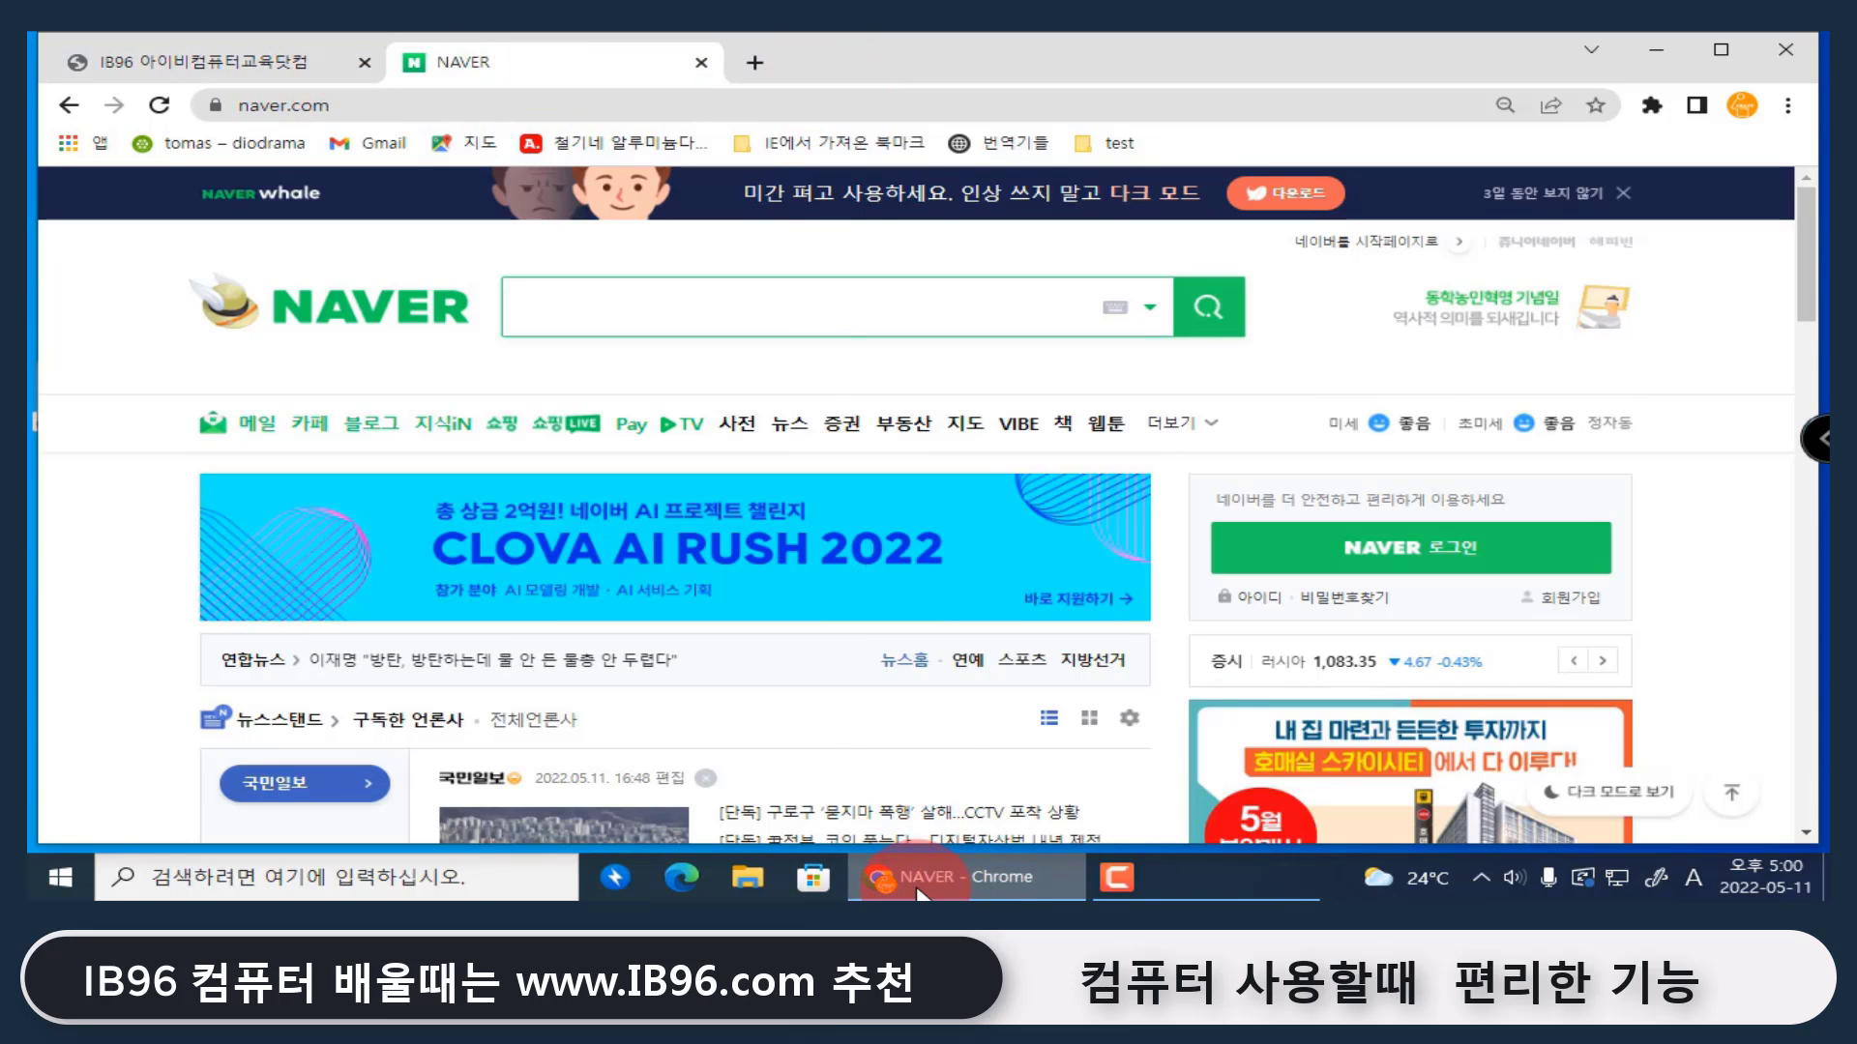
{"action": "left_click_drag", "start_coordinate": [559, 64], "coordinate": [260, 129]}
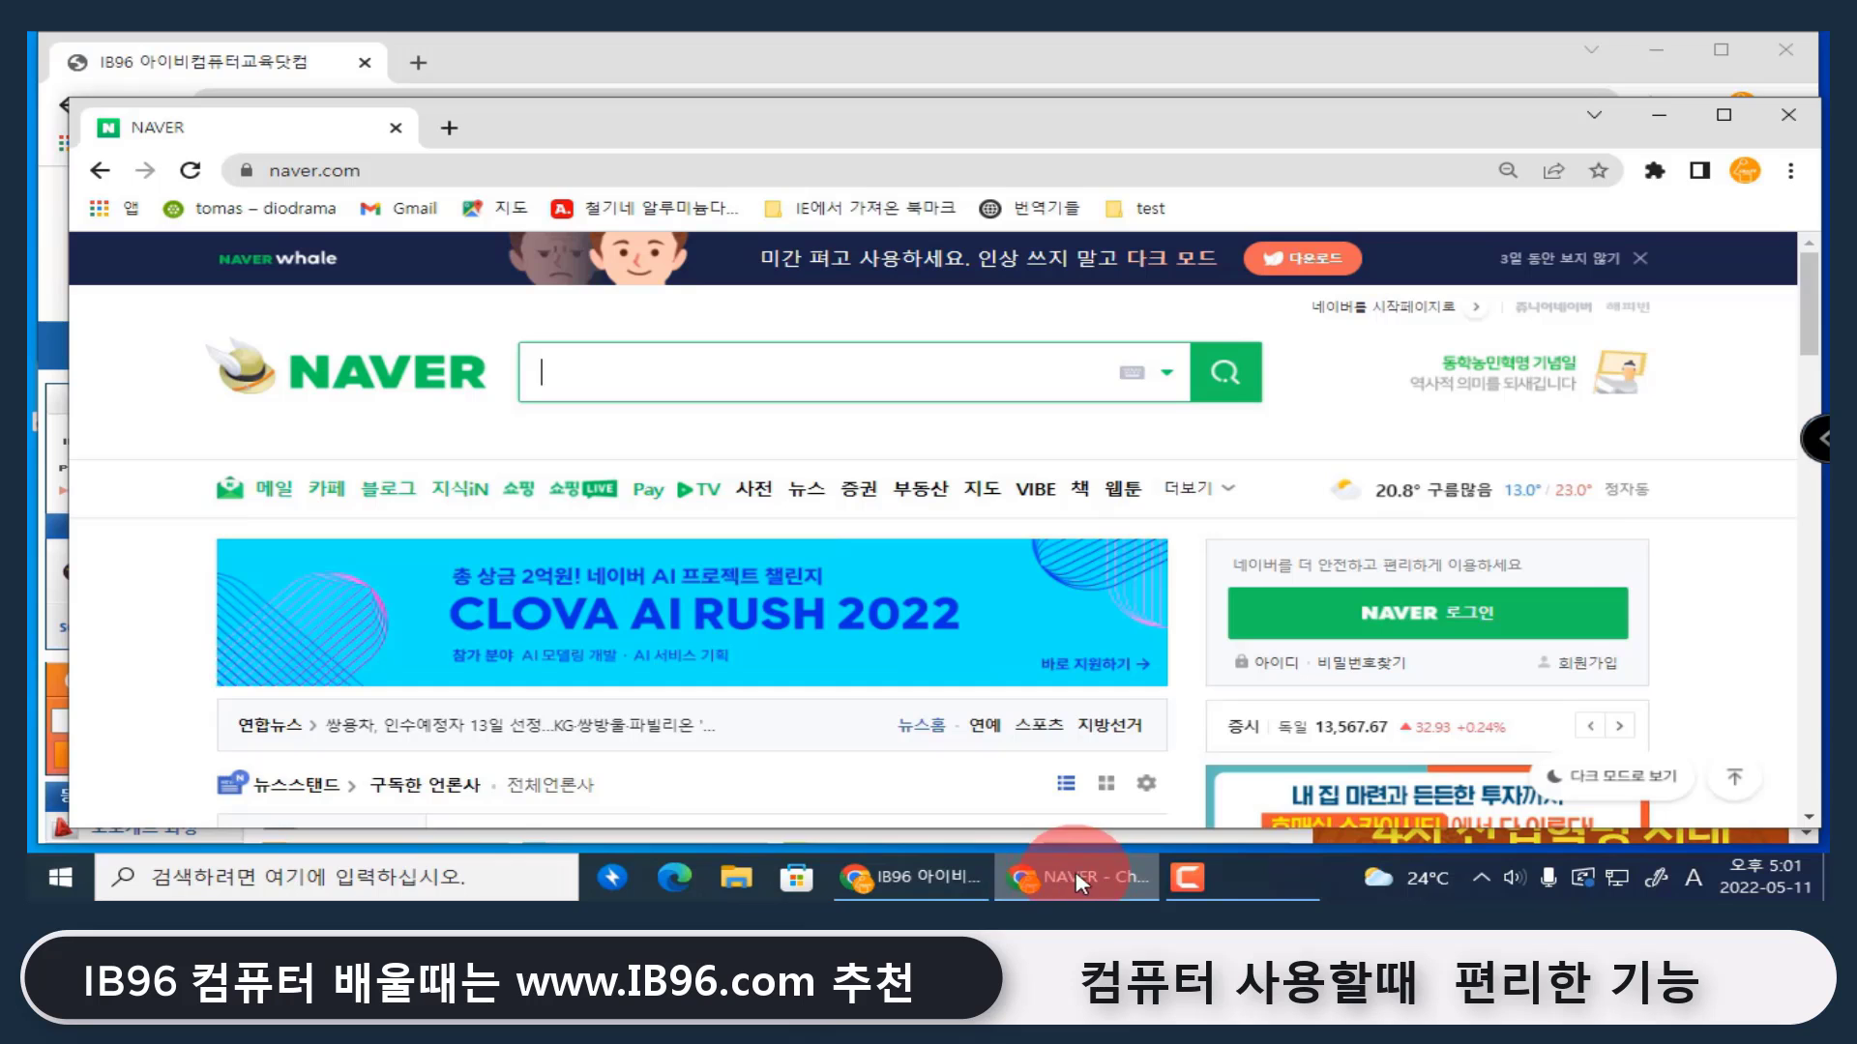
{"action": "mouse_move", "coordinate": [1048, 884]}
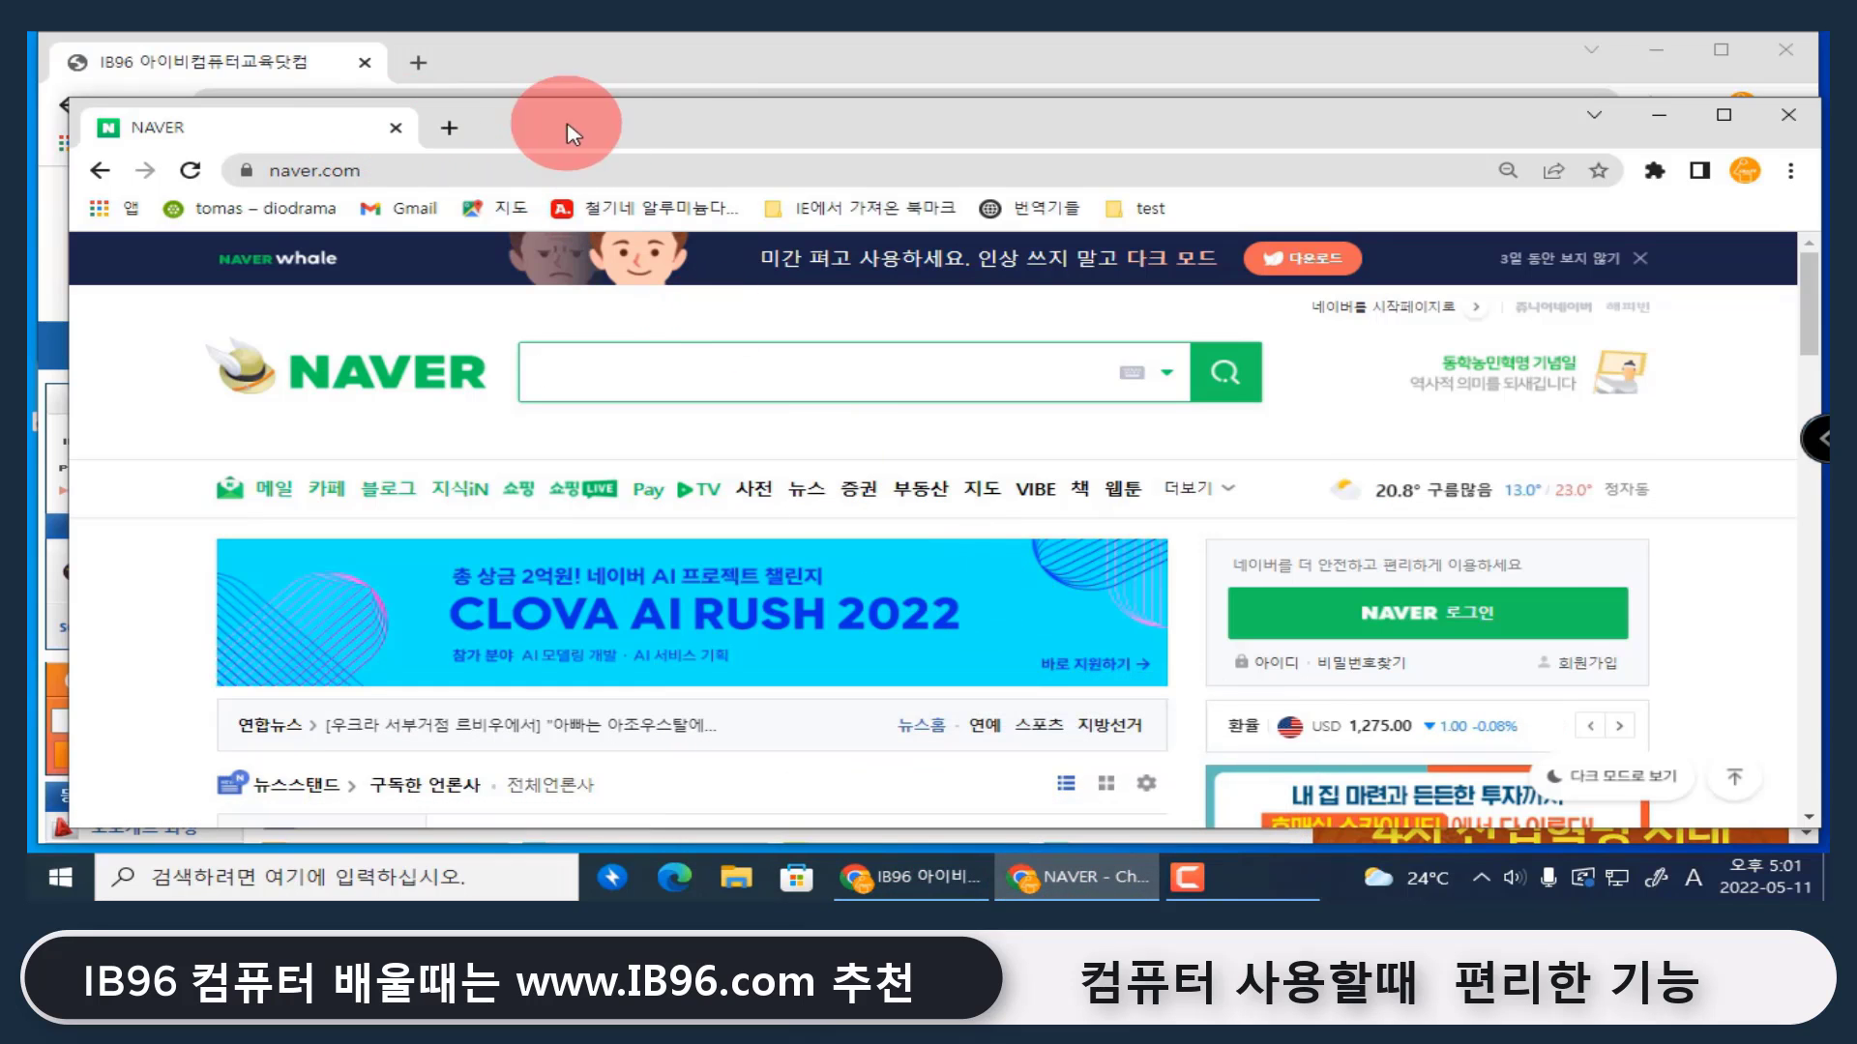
Name the separate NAVER browser window 업무검색
{"action": "right_click", "coordinate": [655, 133]}
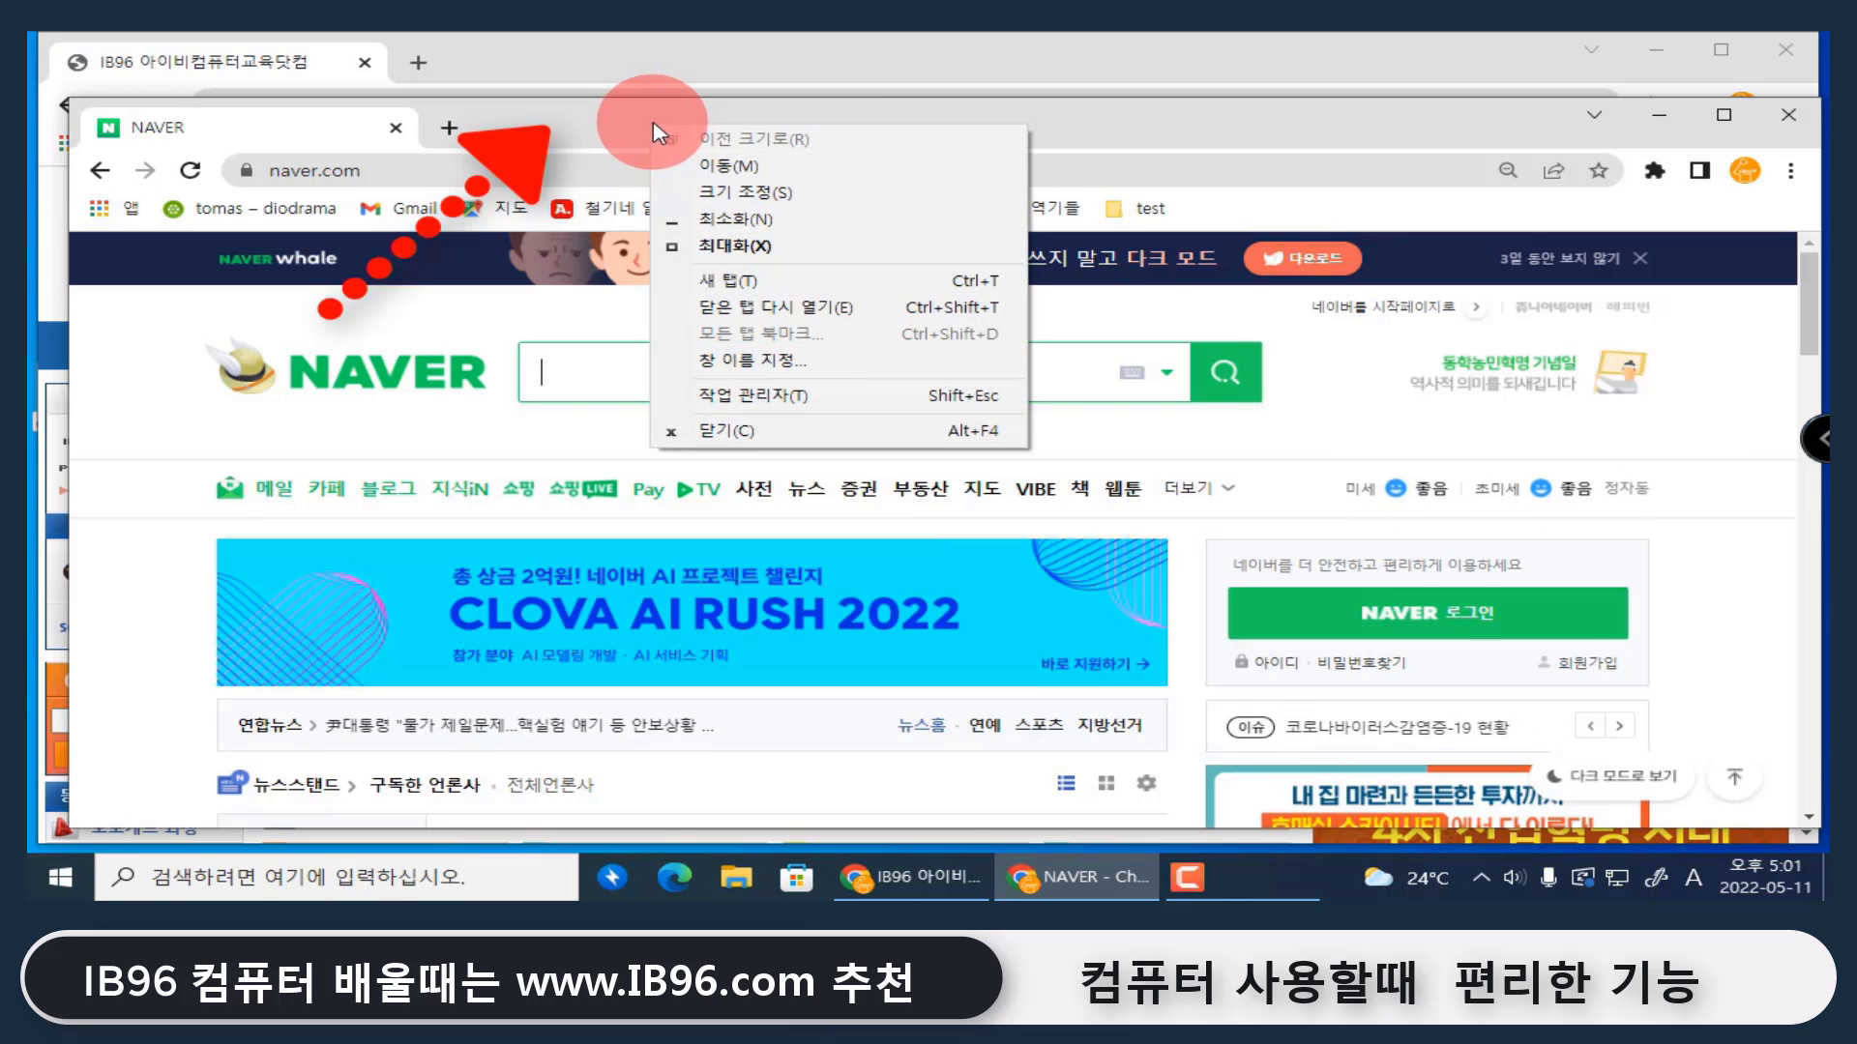
{"action": "left_click", "coordinate": [795, 365]}
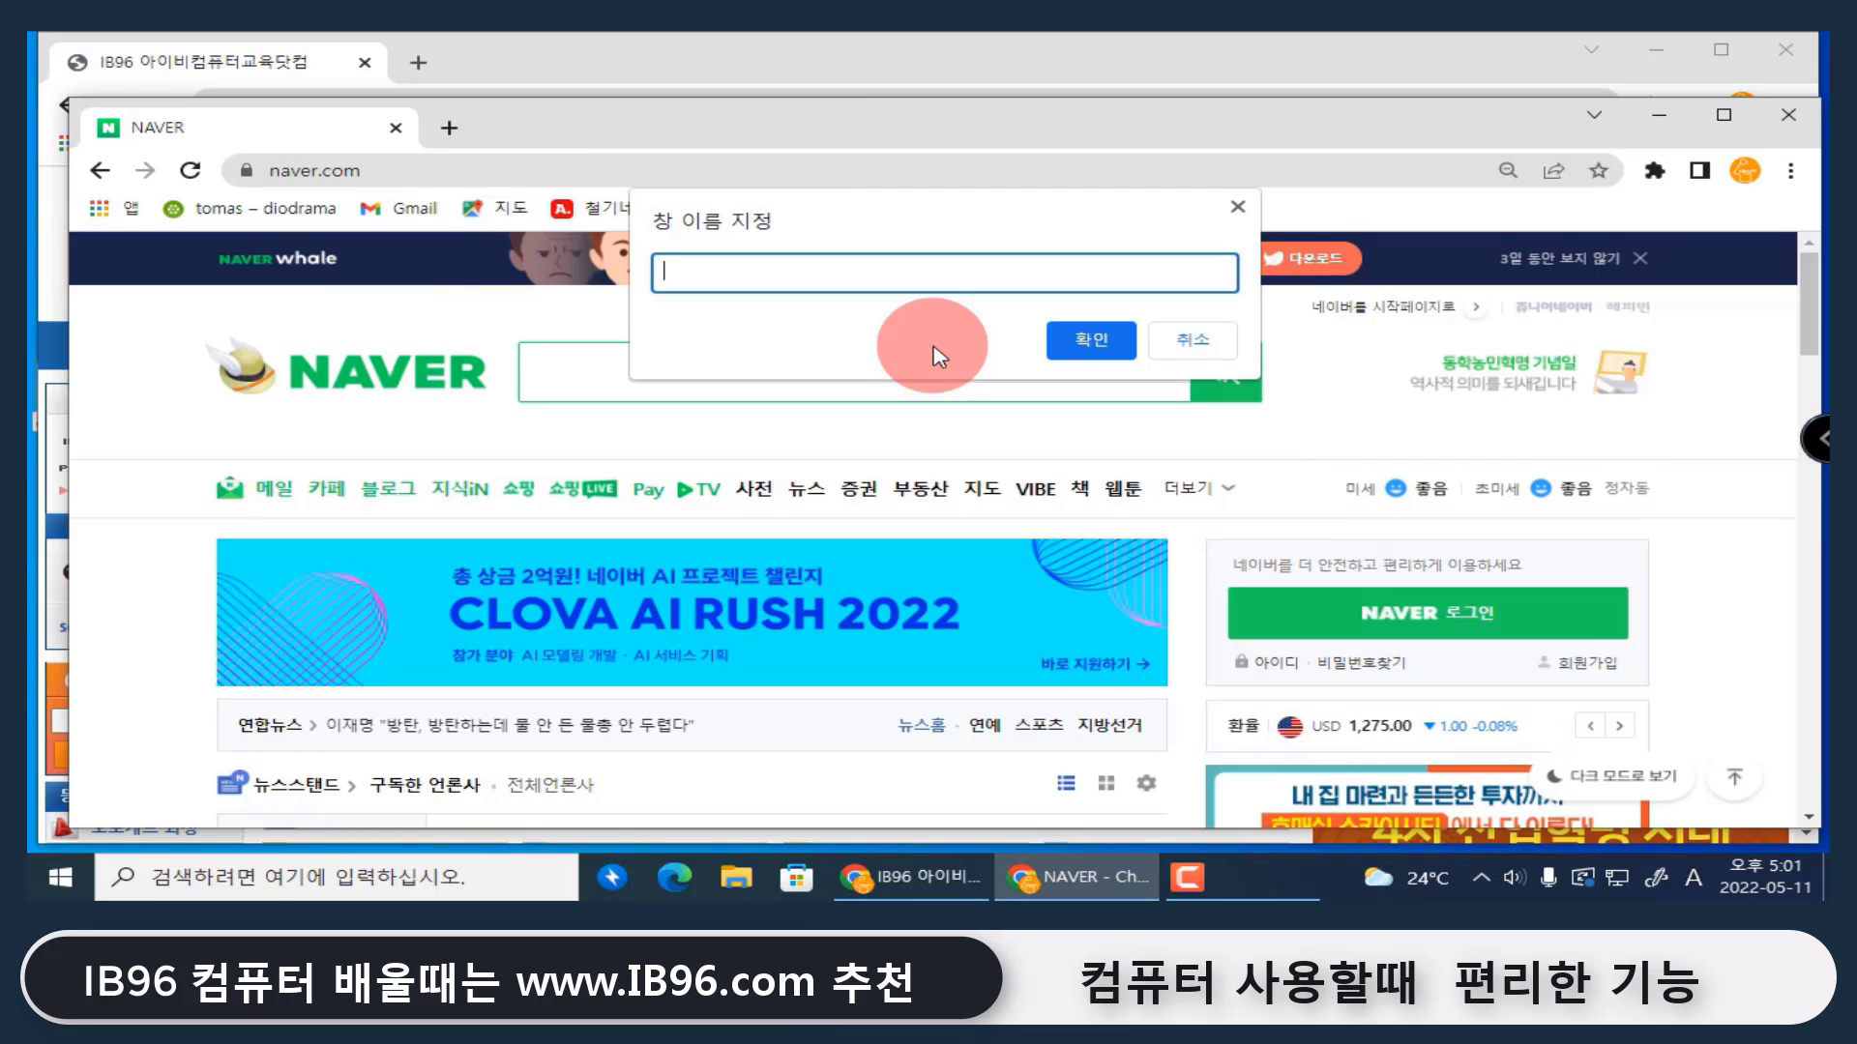
{"action": "key", "text": "Hangul"}
{"action": "type", "text": "업무검색"}
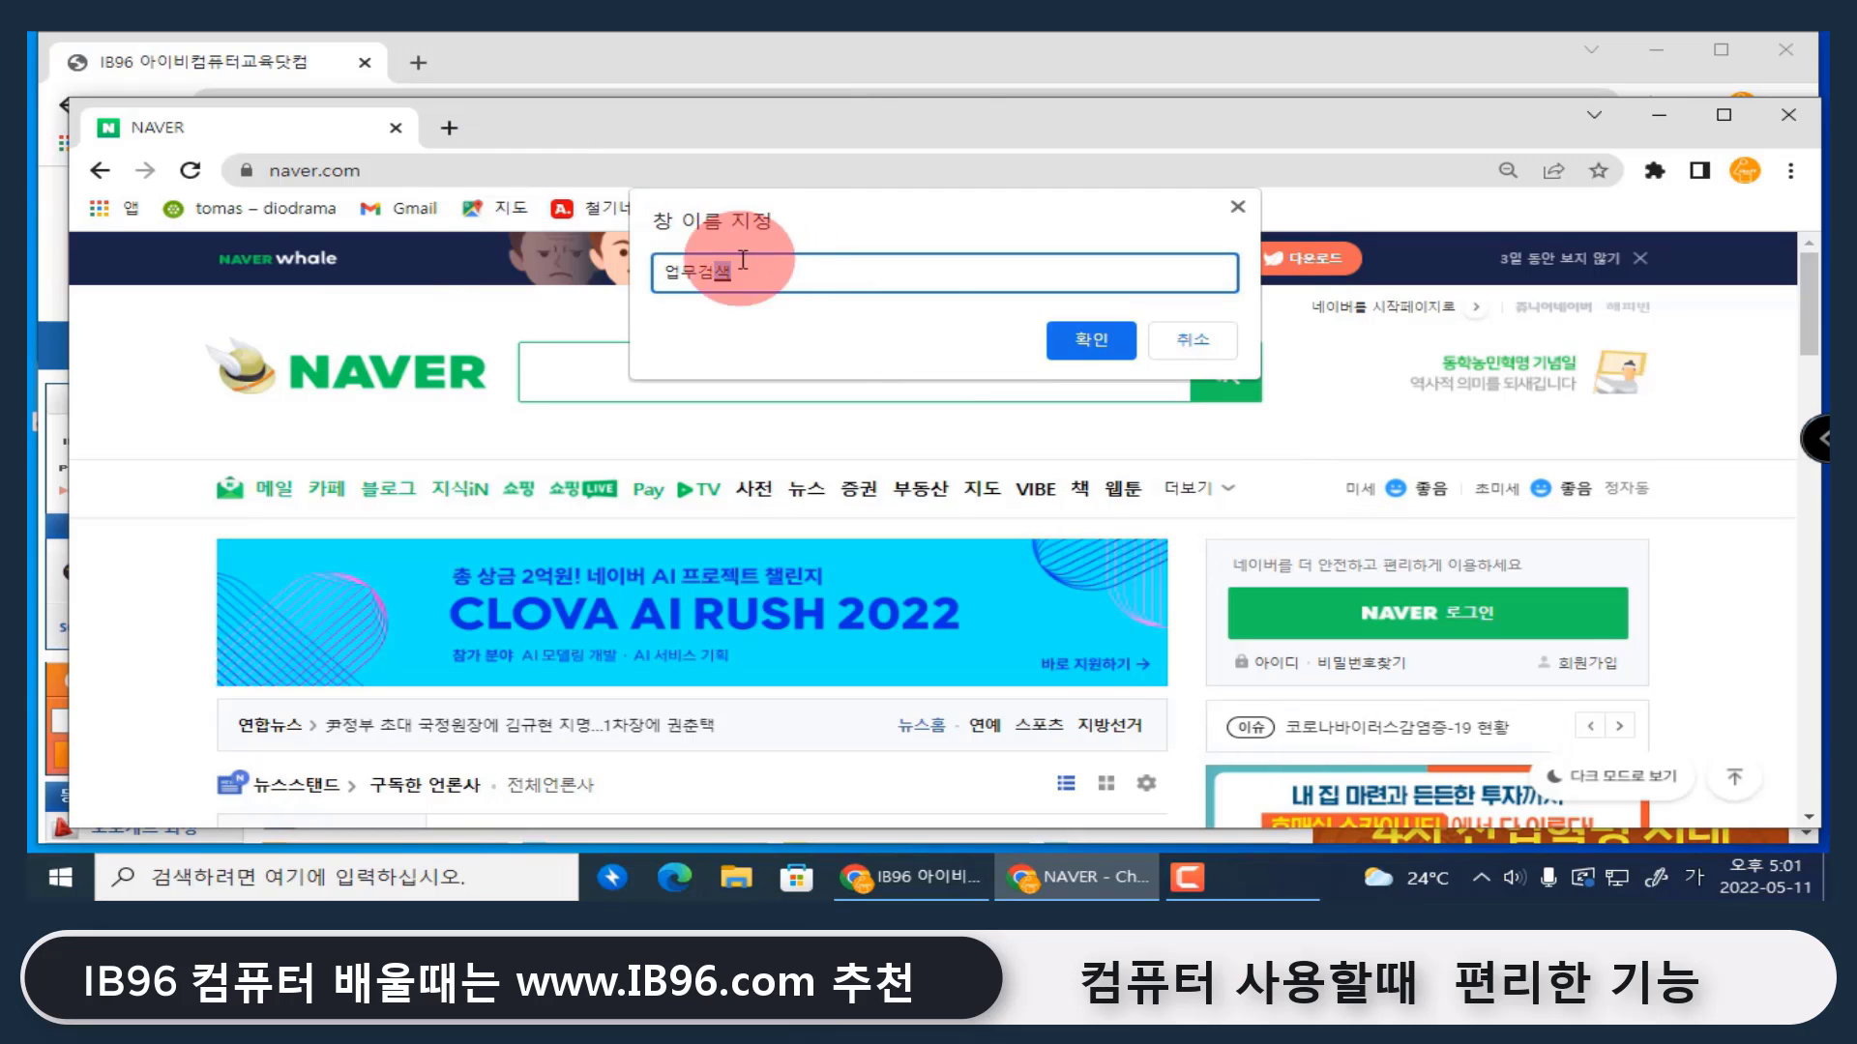
{"action": "left_click", "coordinate": [1089, 338]}
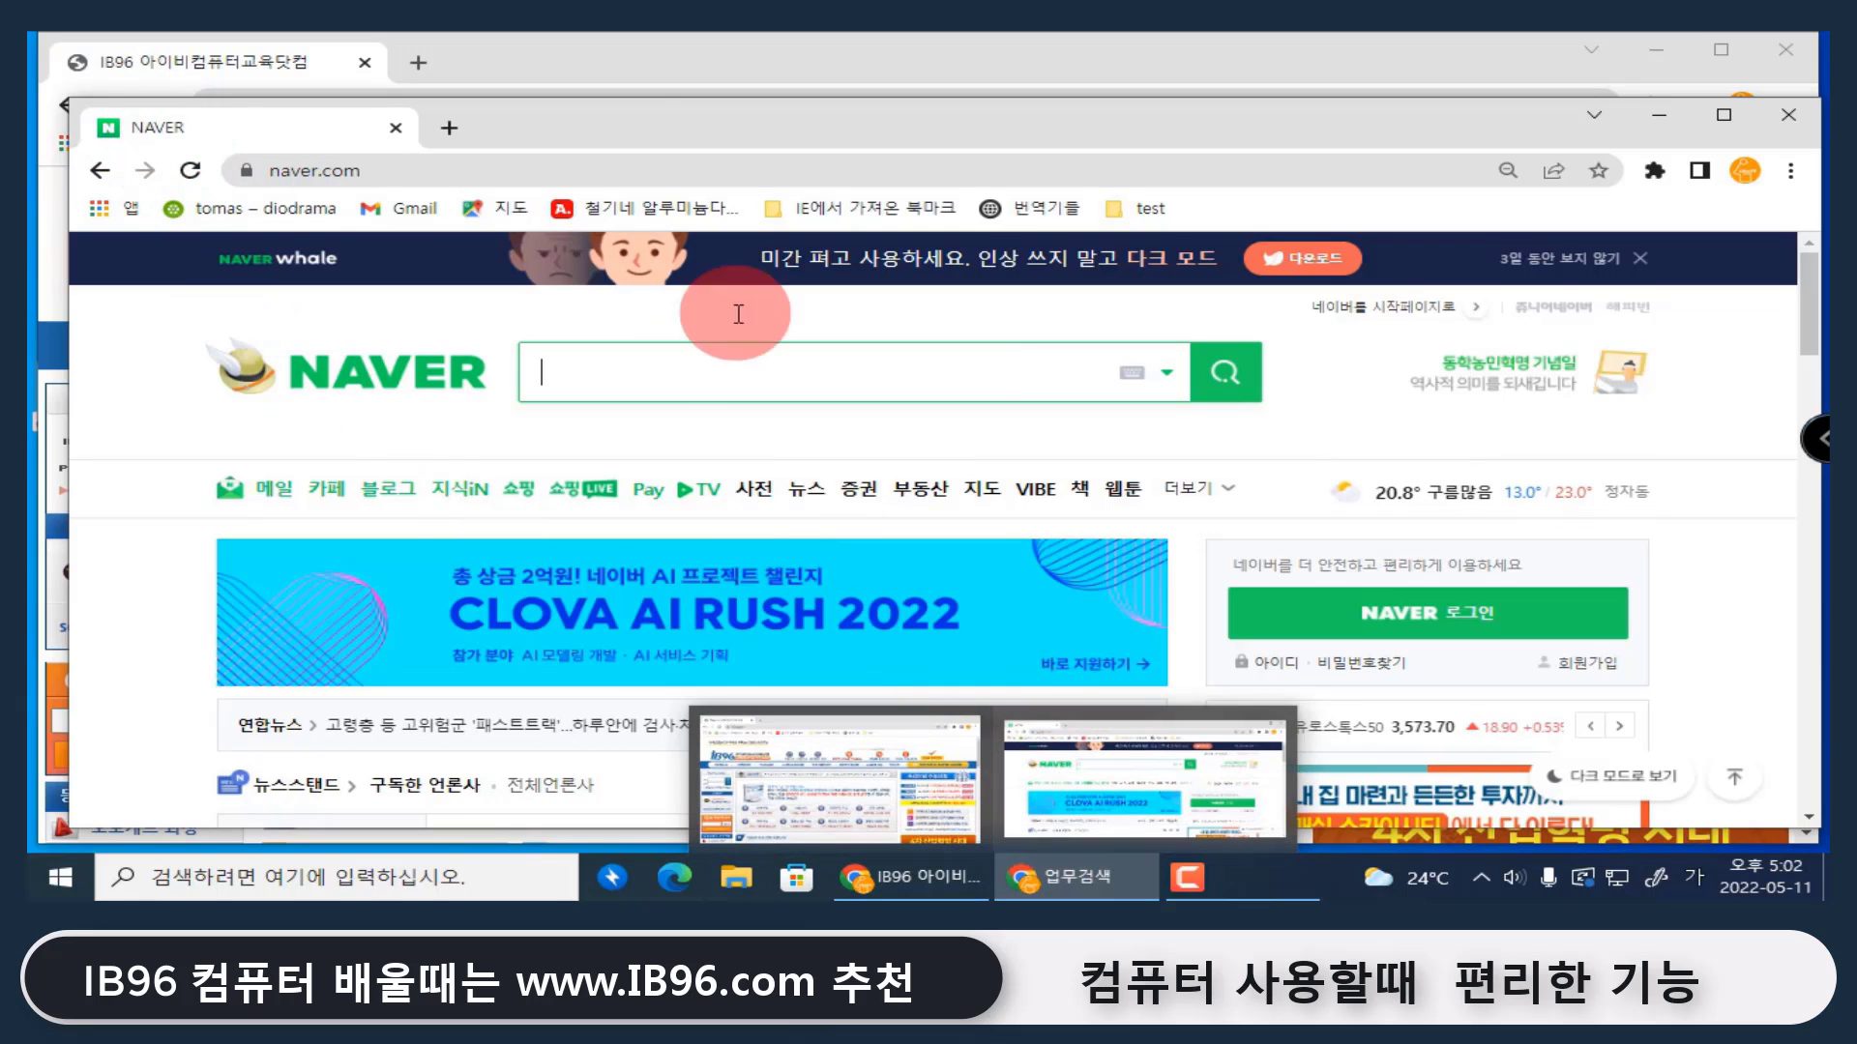
Open two new tabs in the 업무검색 window, check its taskbar label, and minimize the window
{"action": "left_click", "coordinate": [449, 128]}
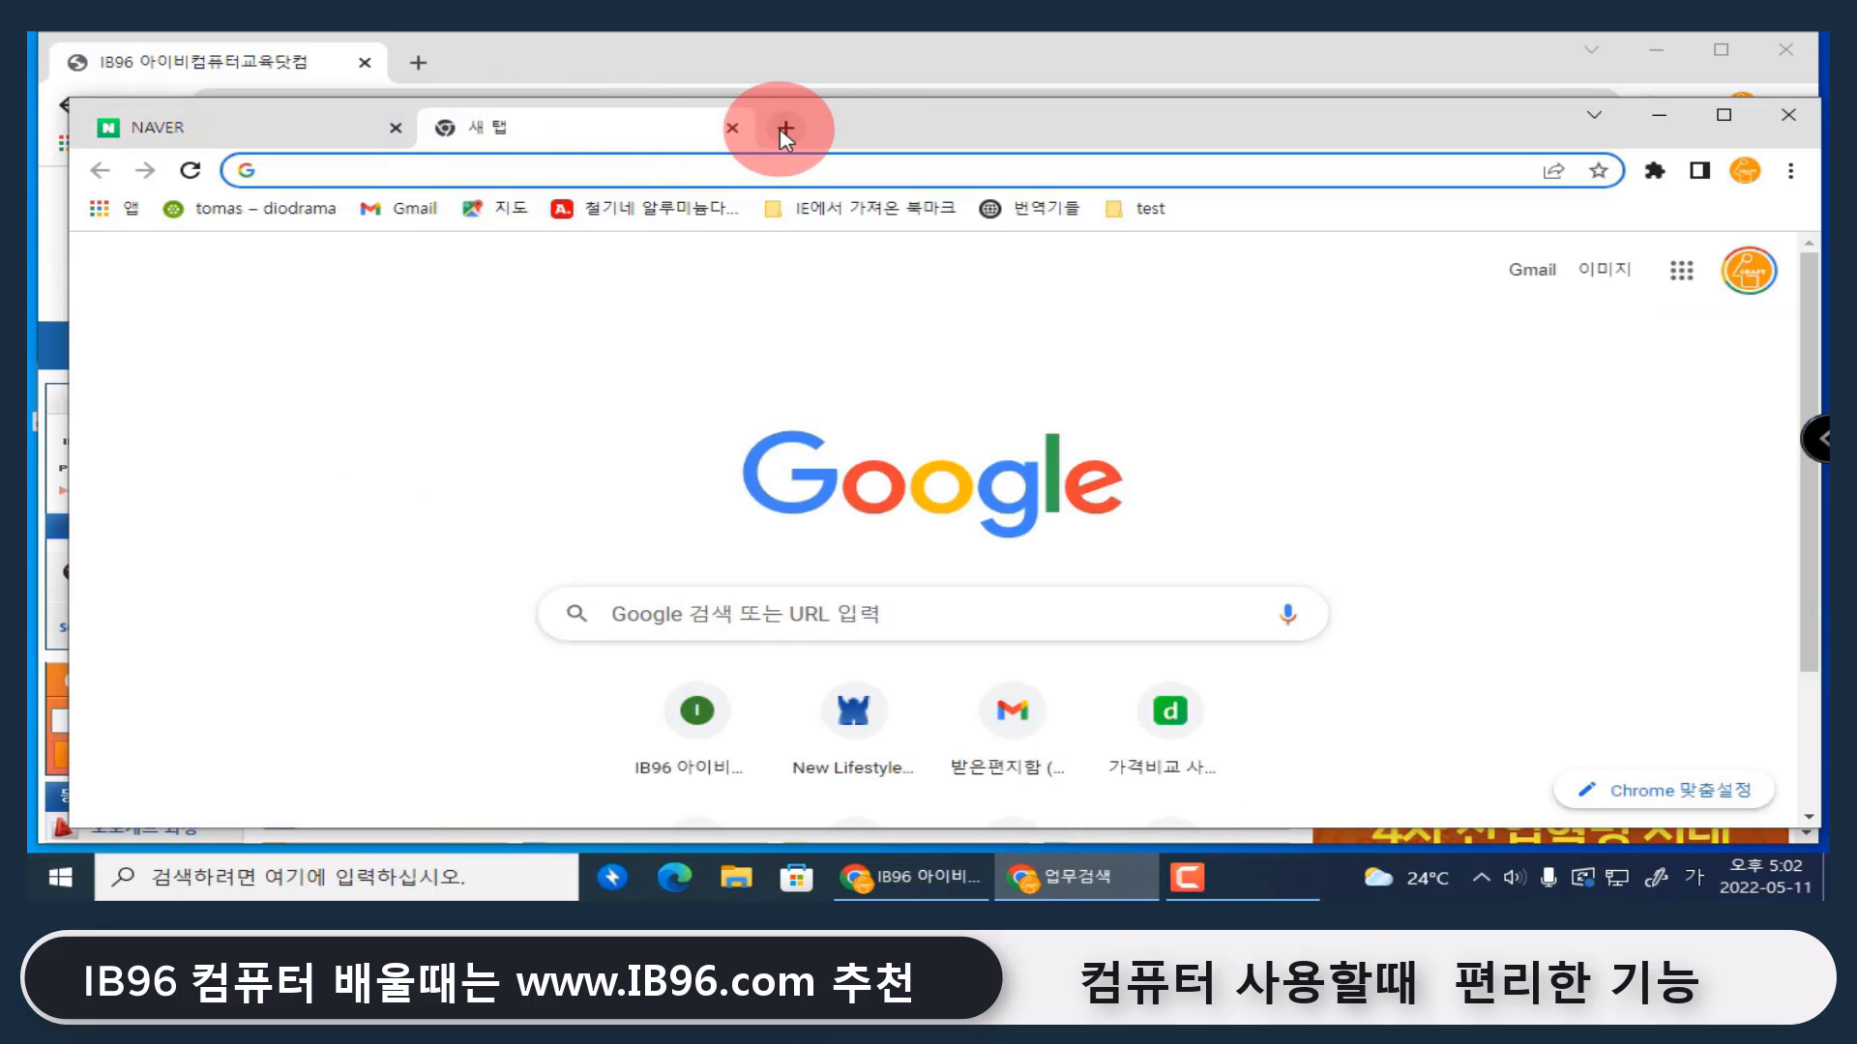
{"action": "left_click", "coordinate": [782, 127]}
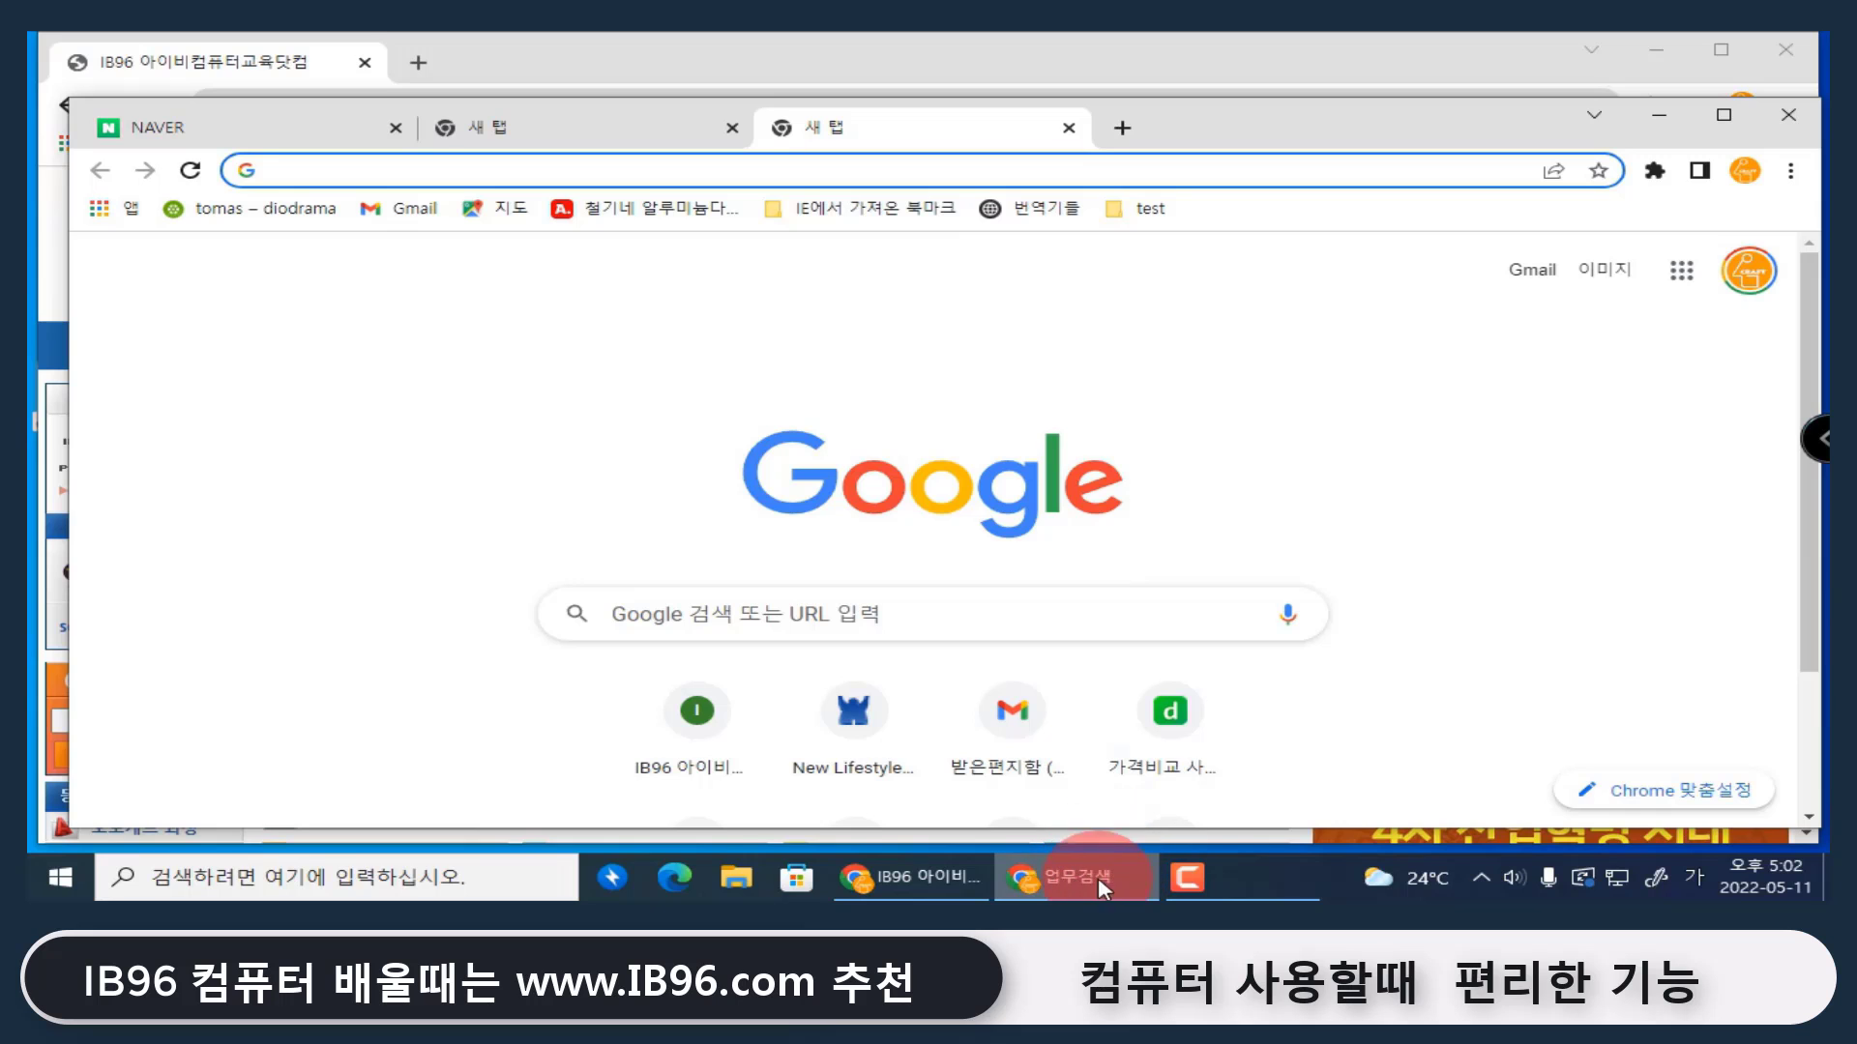
{"action": "left_click", "coordinate": [1657, 115]}
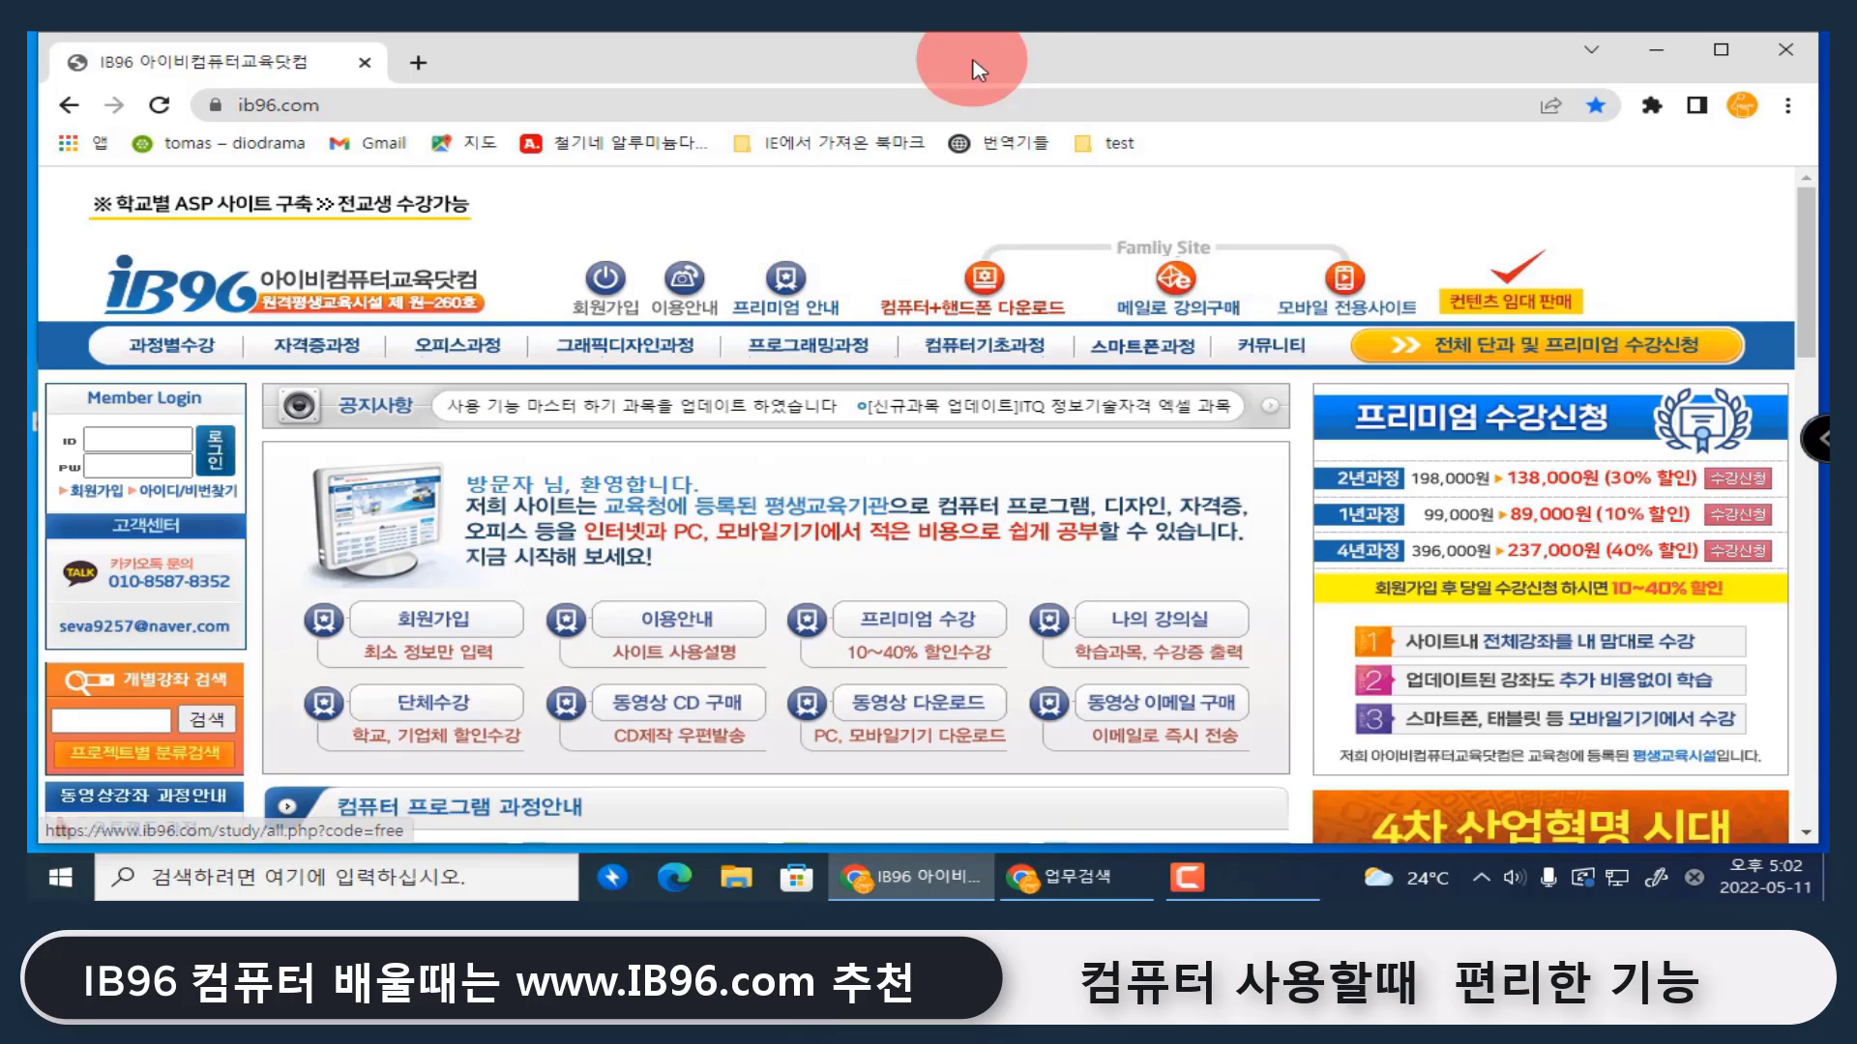
Name the IB96 browser window 인강
{"action": "right_click", "coordinate": [813, 60]}
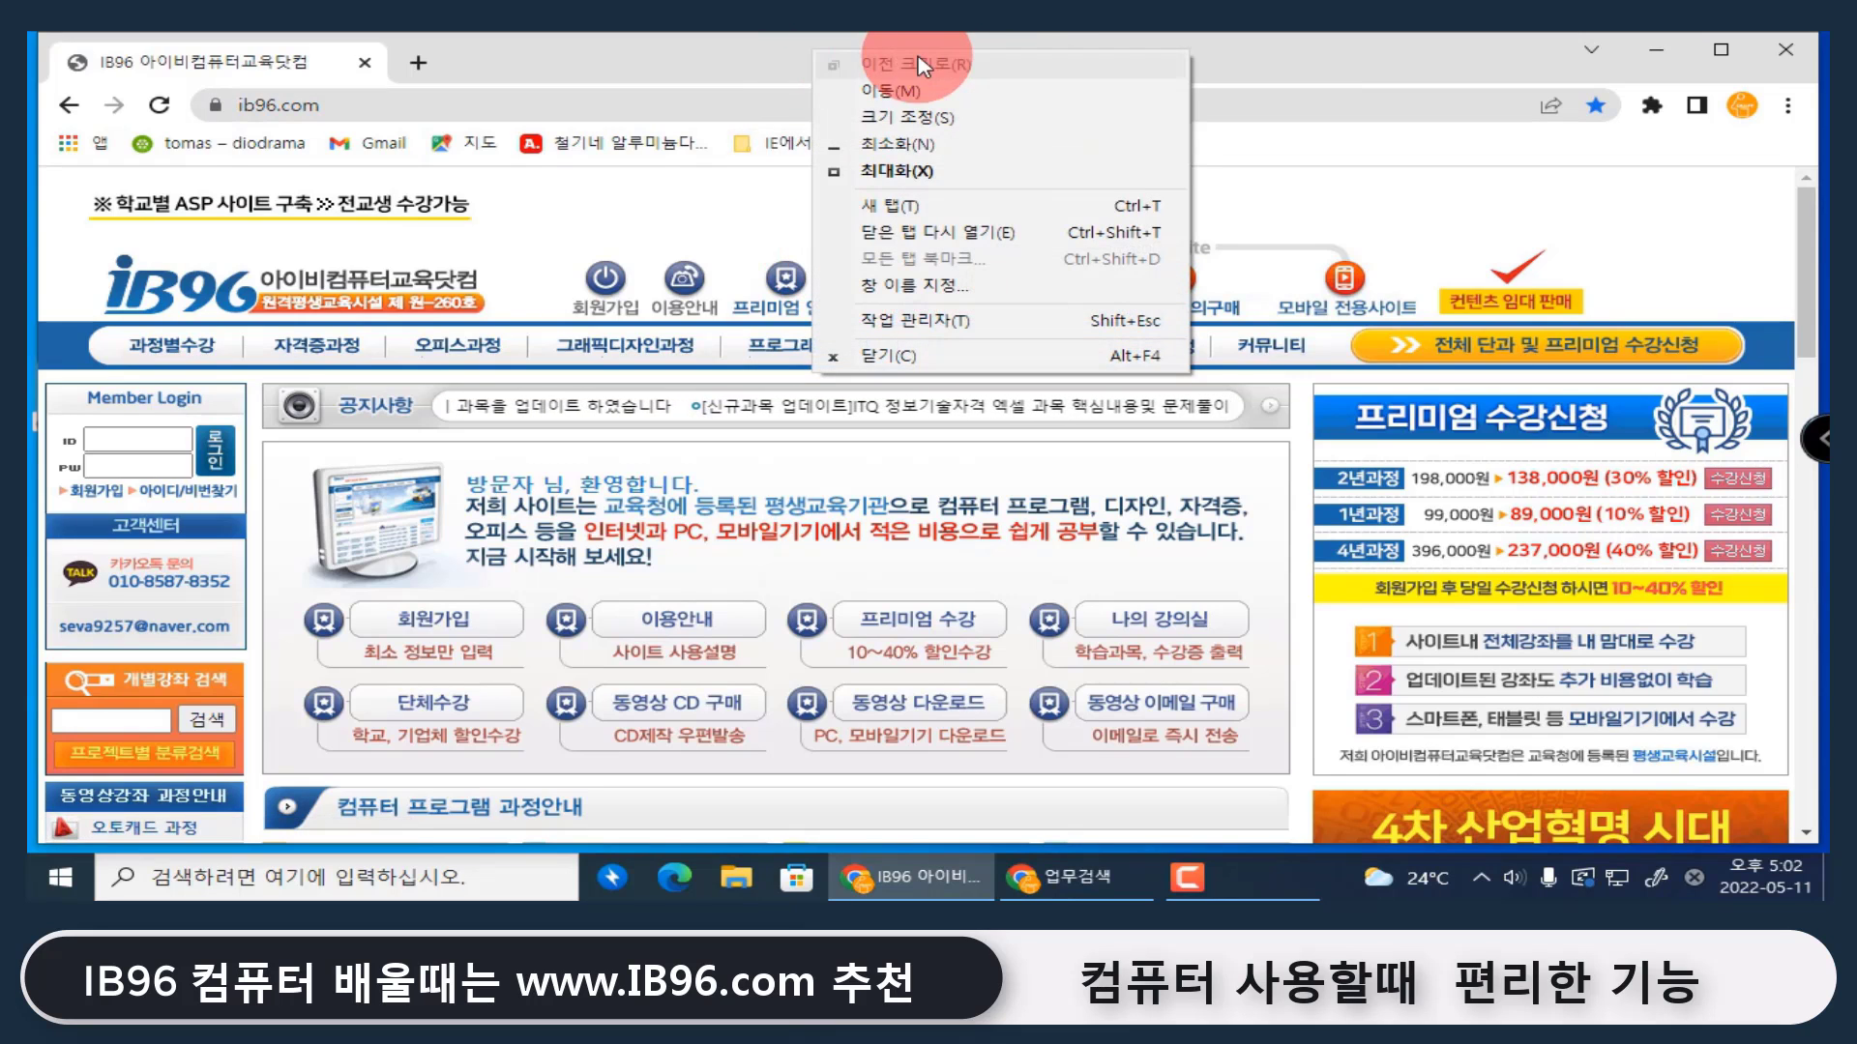
{"action": "left_click", "coordinate": [967, 286]}
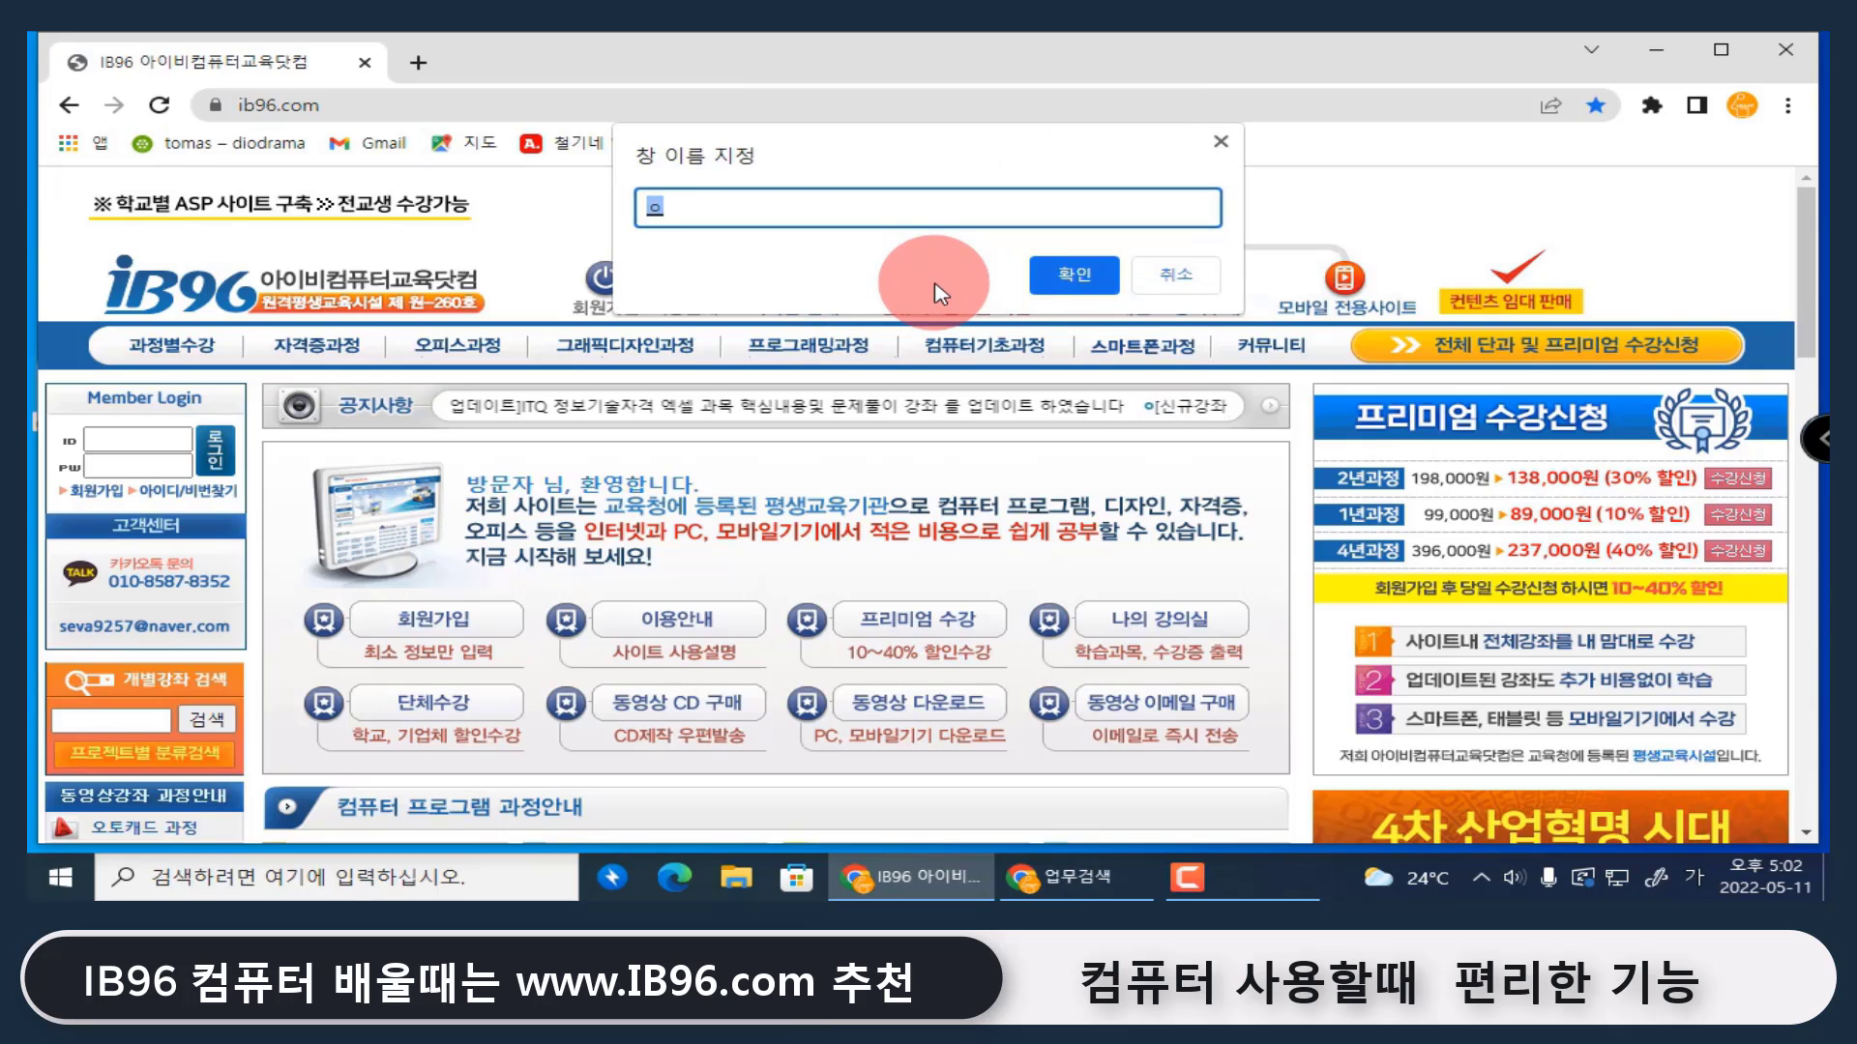
{"action": "left_click", "coordinate": [1077, 277]}
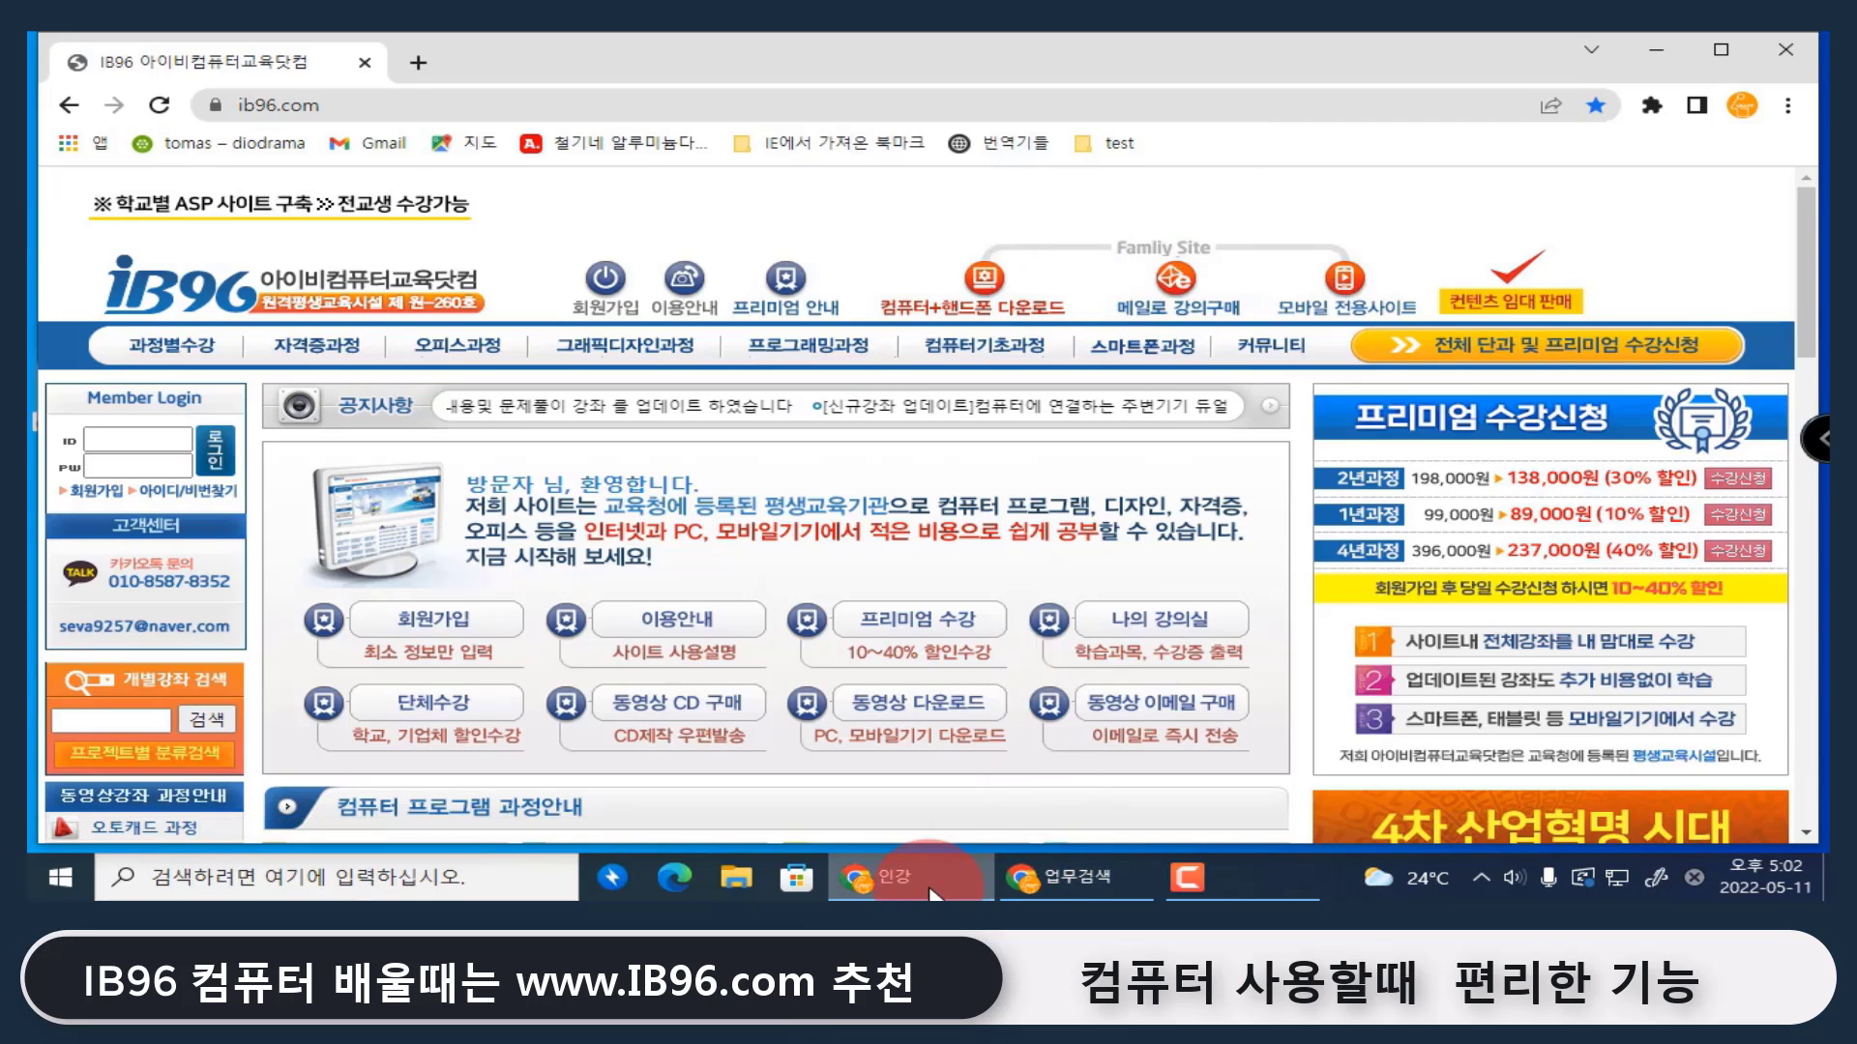
Minimize the 인강 window, bring it back to the screen, and minimize it again
{"action": "left_click", "coordinate": [1657, 49]}
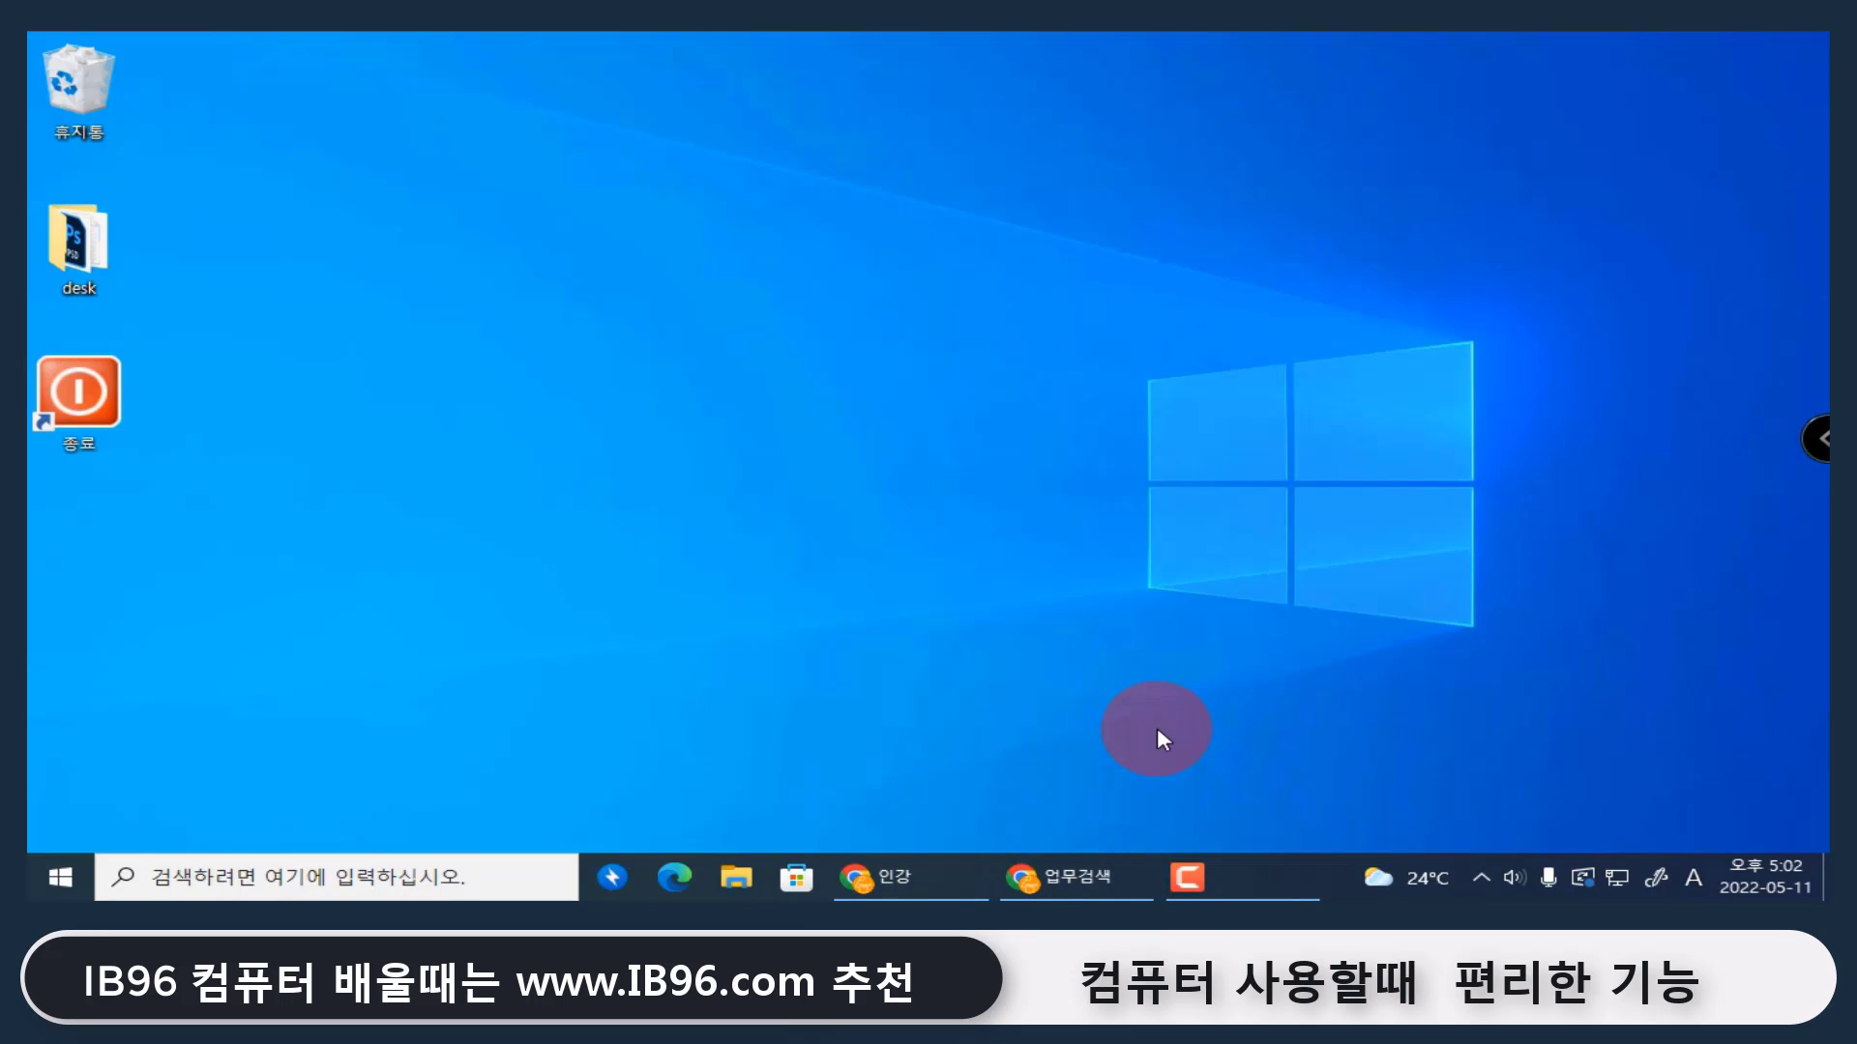
{"action": "left_click", "coordinate": [939, 878]}
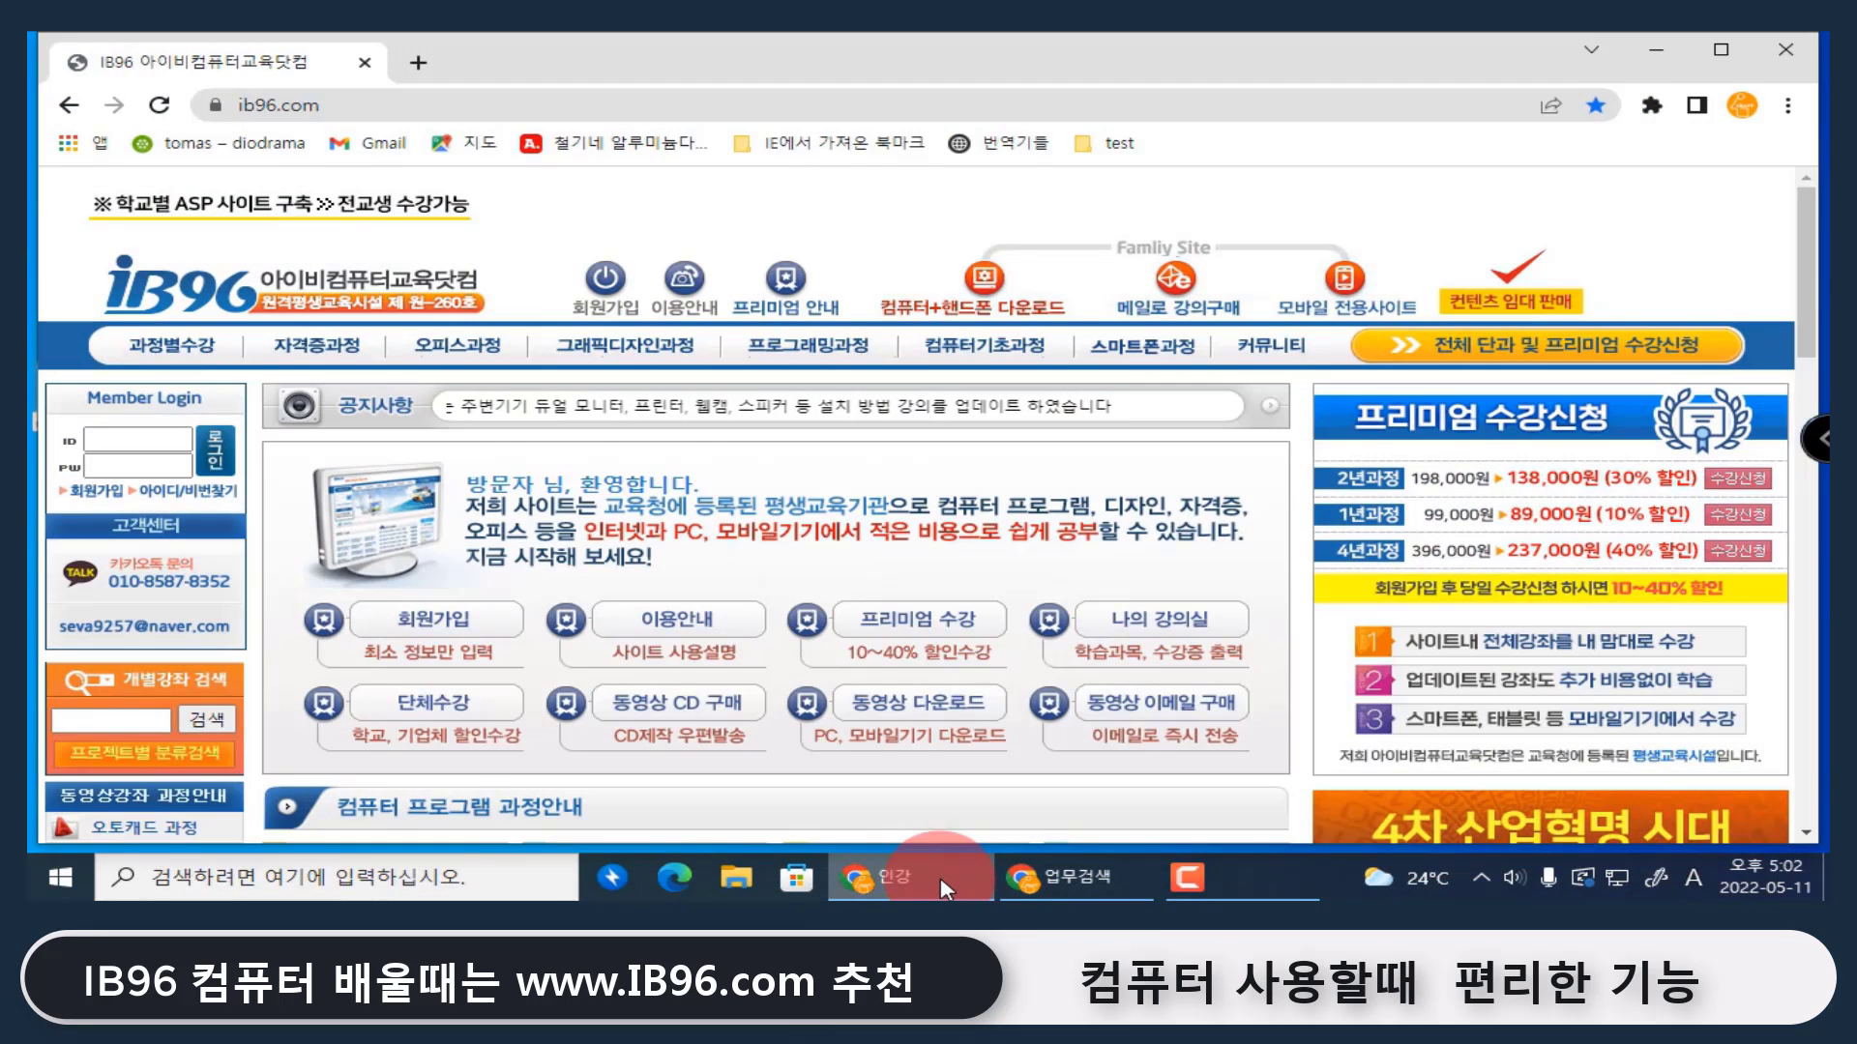
{"action": "left_click", "coordinate": [961, 878]}
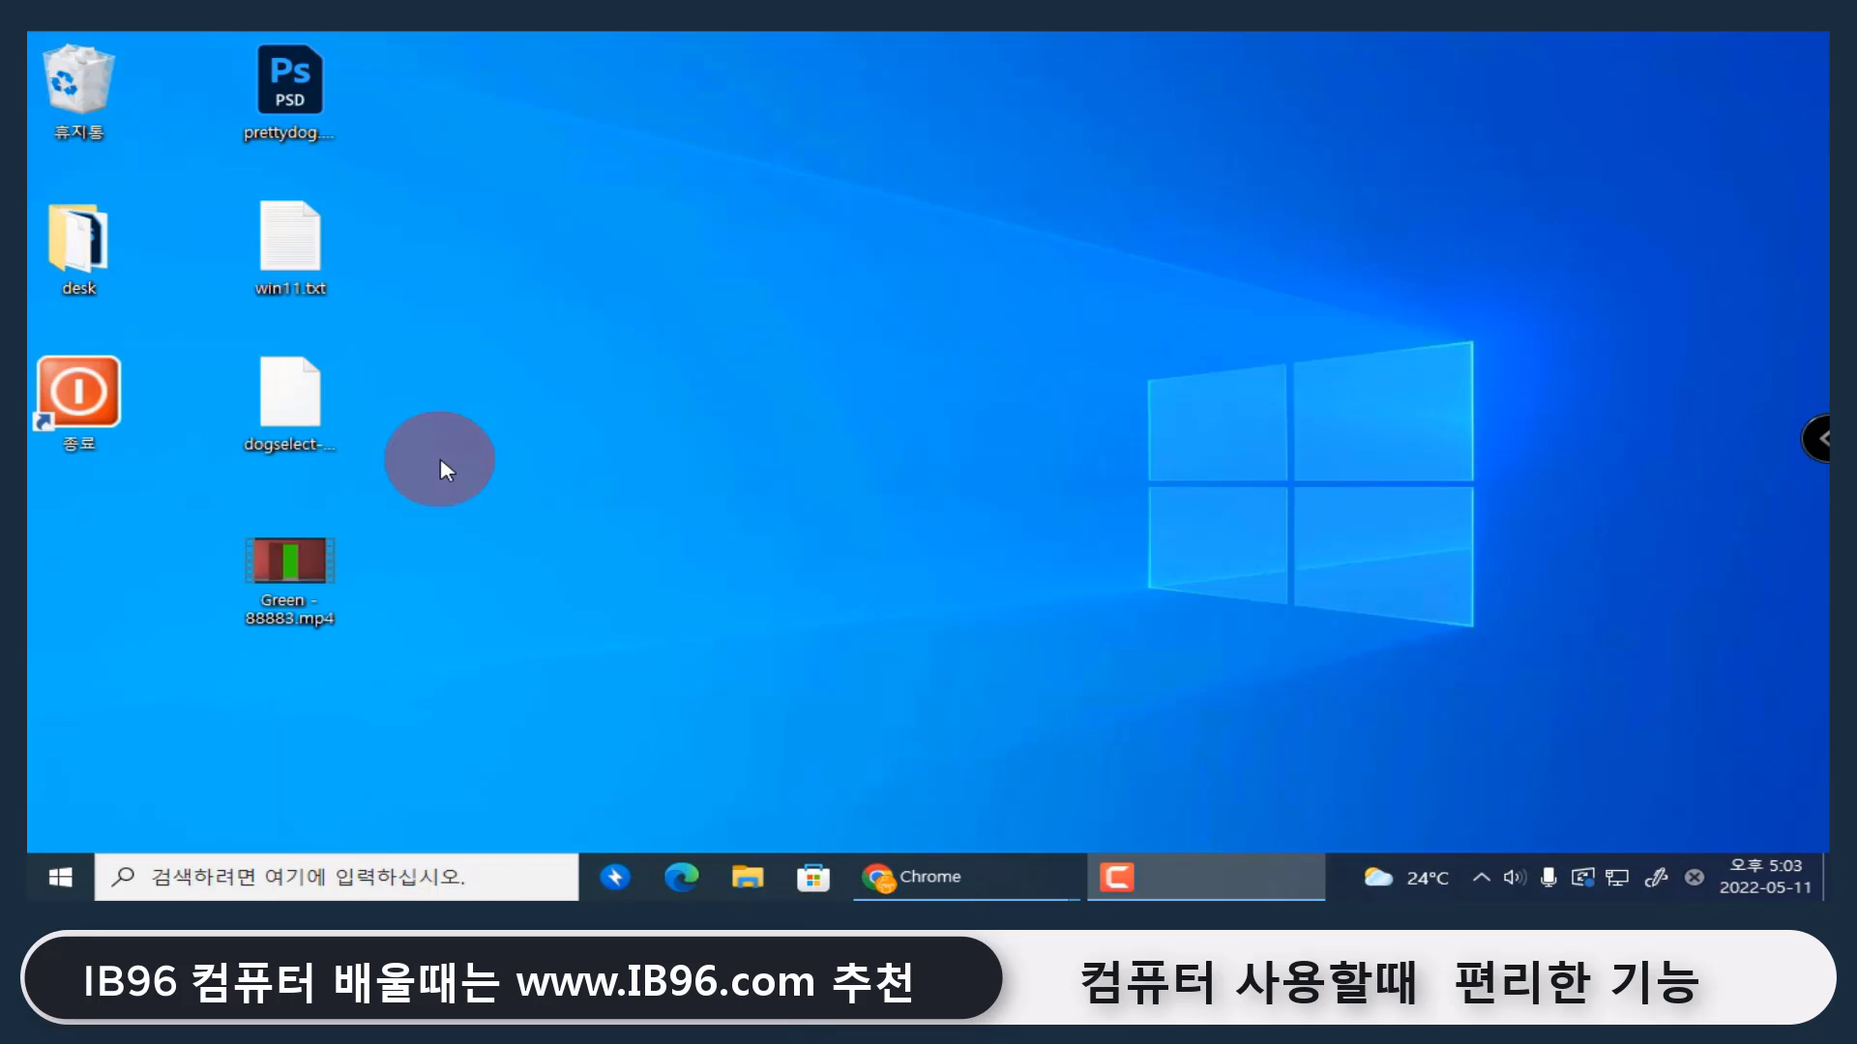
Select the dogselect and prettydog files on the desktop to inspect their full names and extensions
{"action": "left_click", "coordinate": [286, 379]}
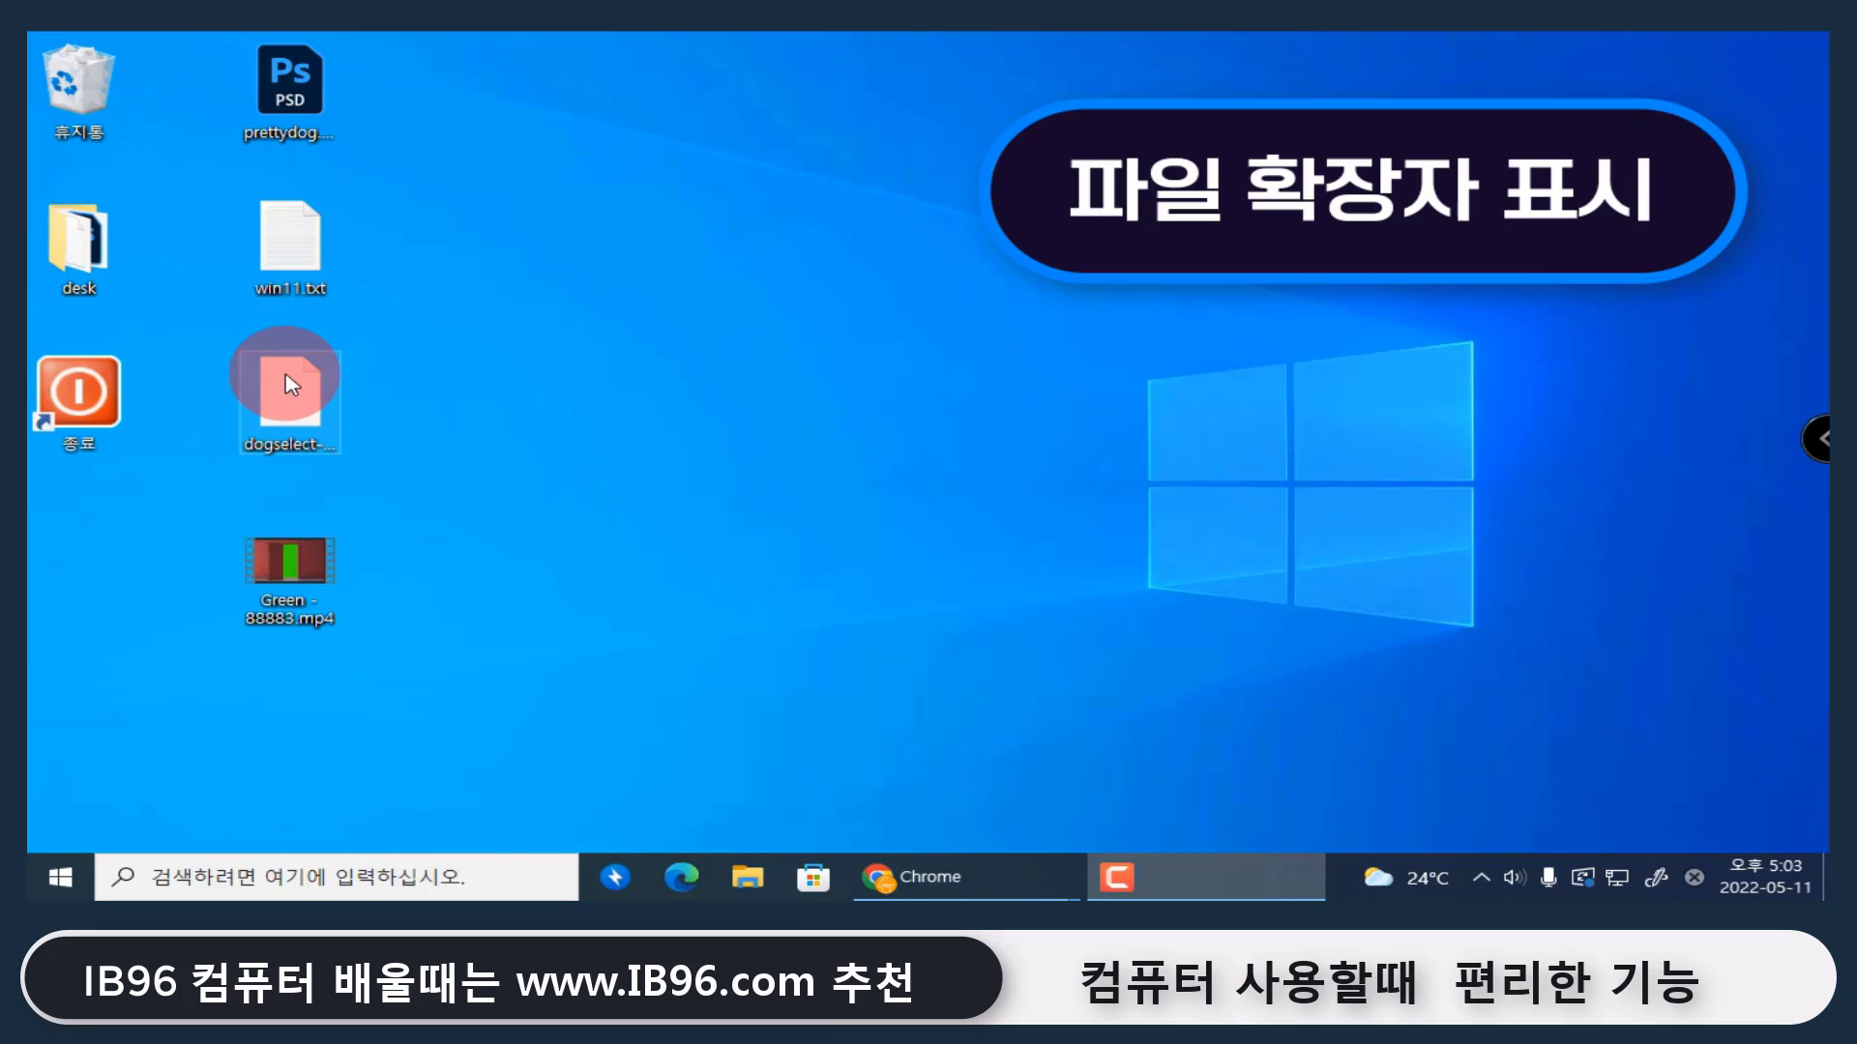
{"action": "left_click", "coordinate": [387, 530]}
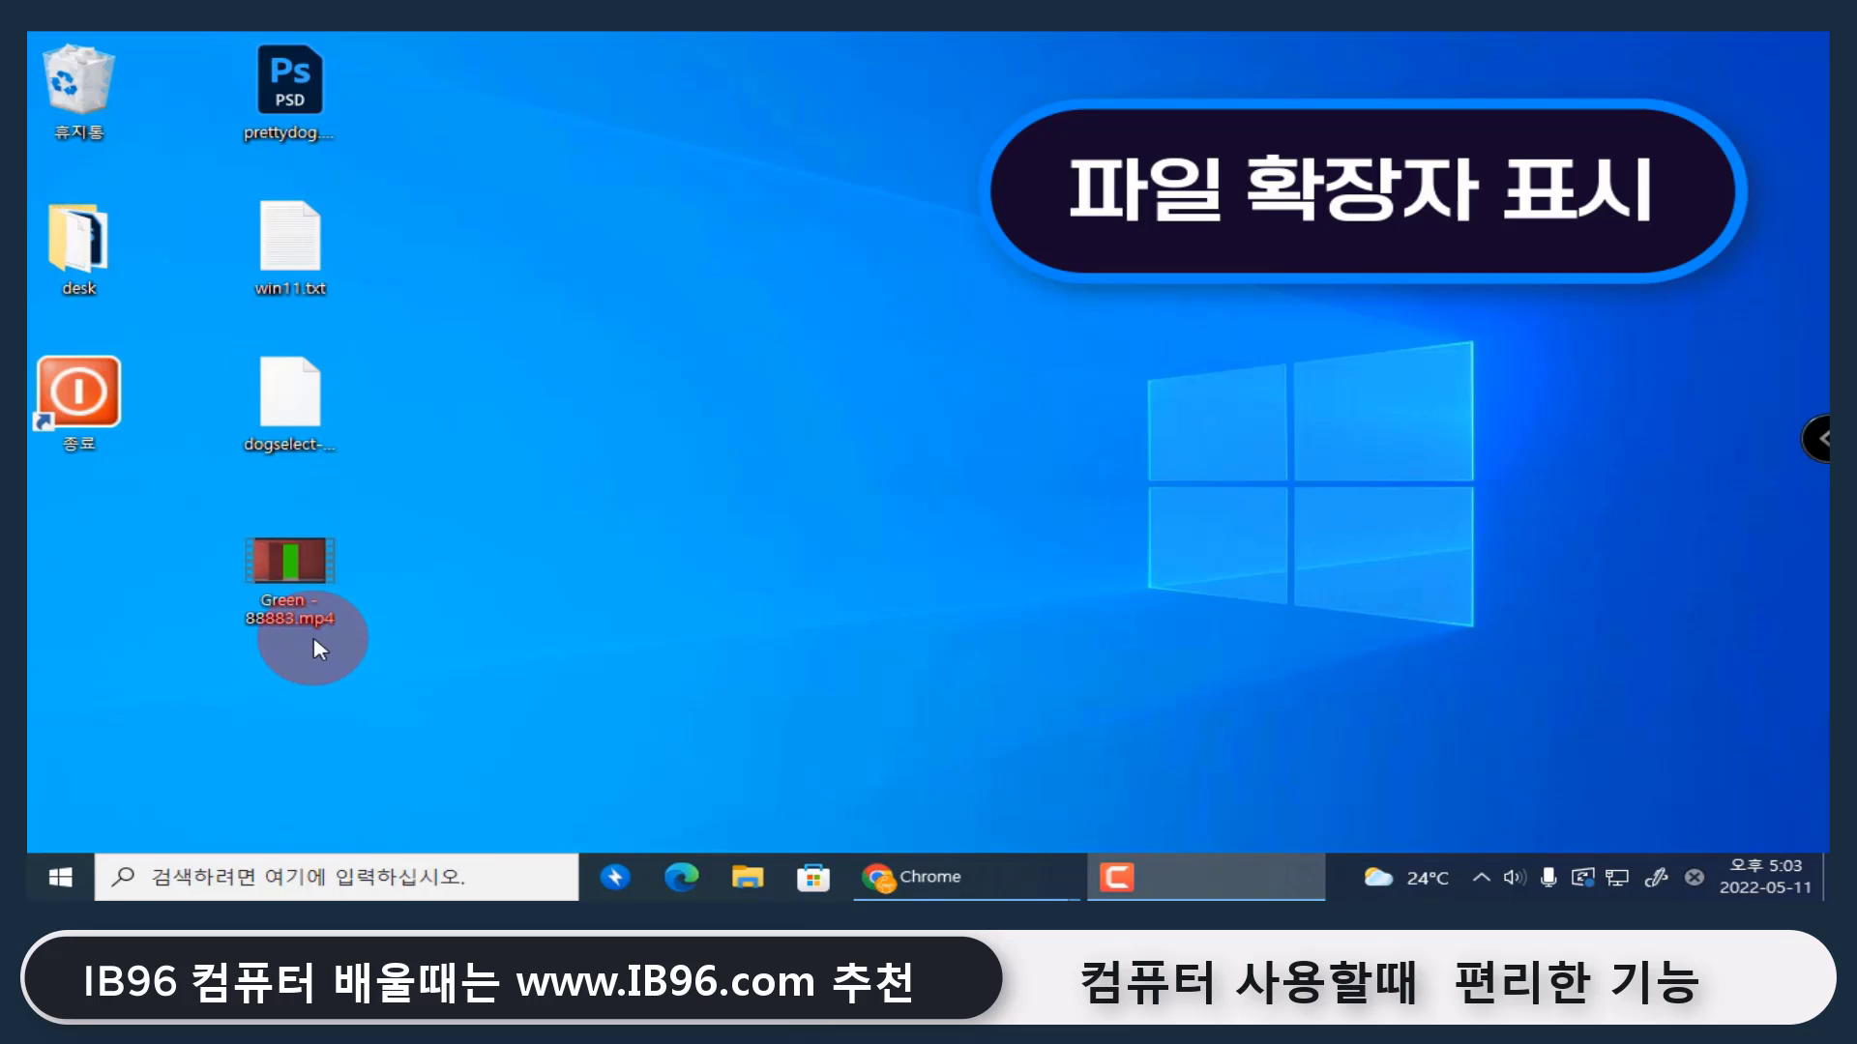
{"action": "left_click", "coordinate": [291, 397]}
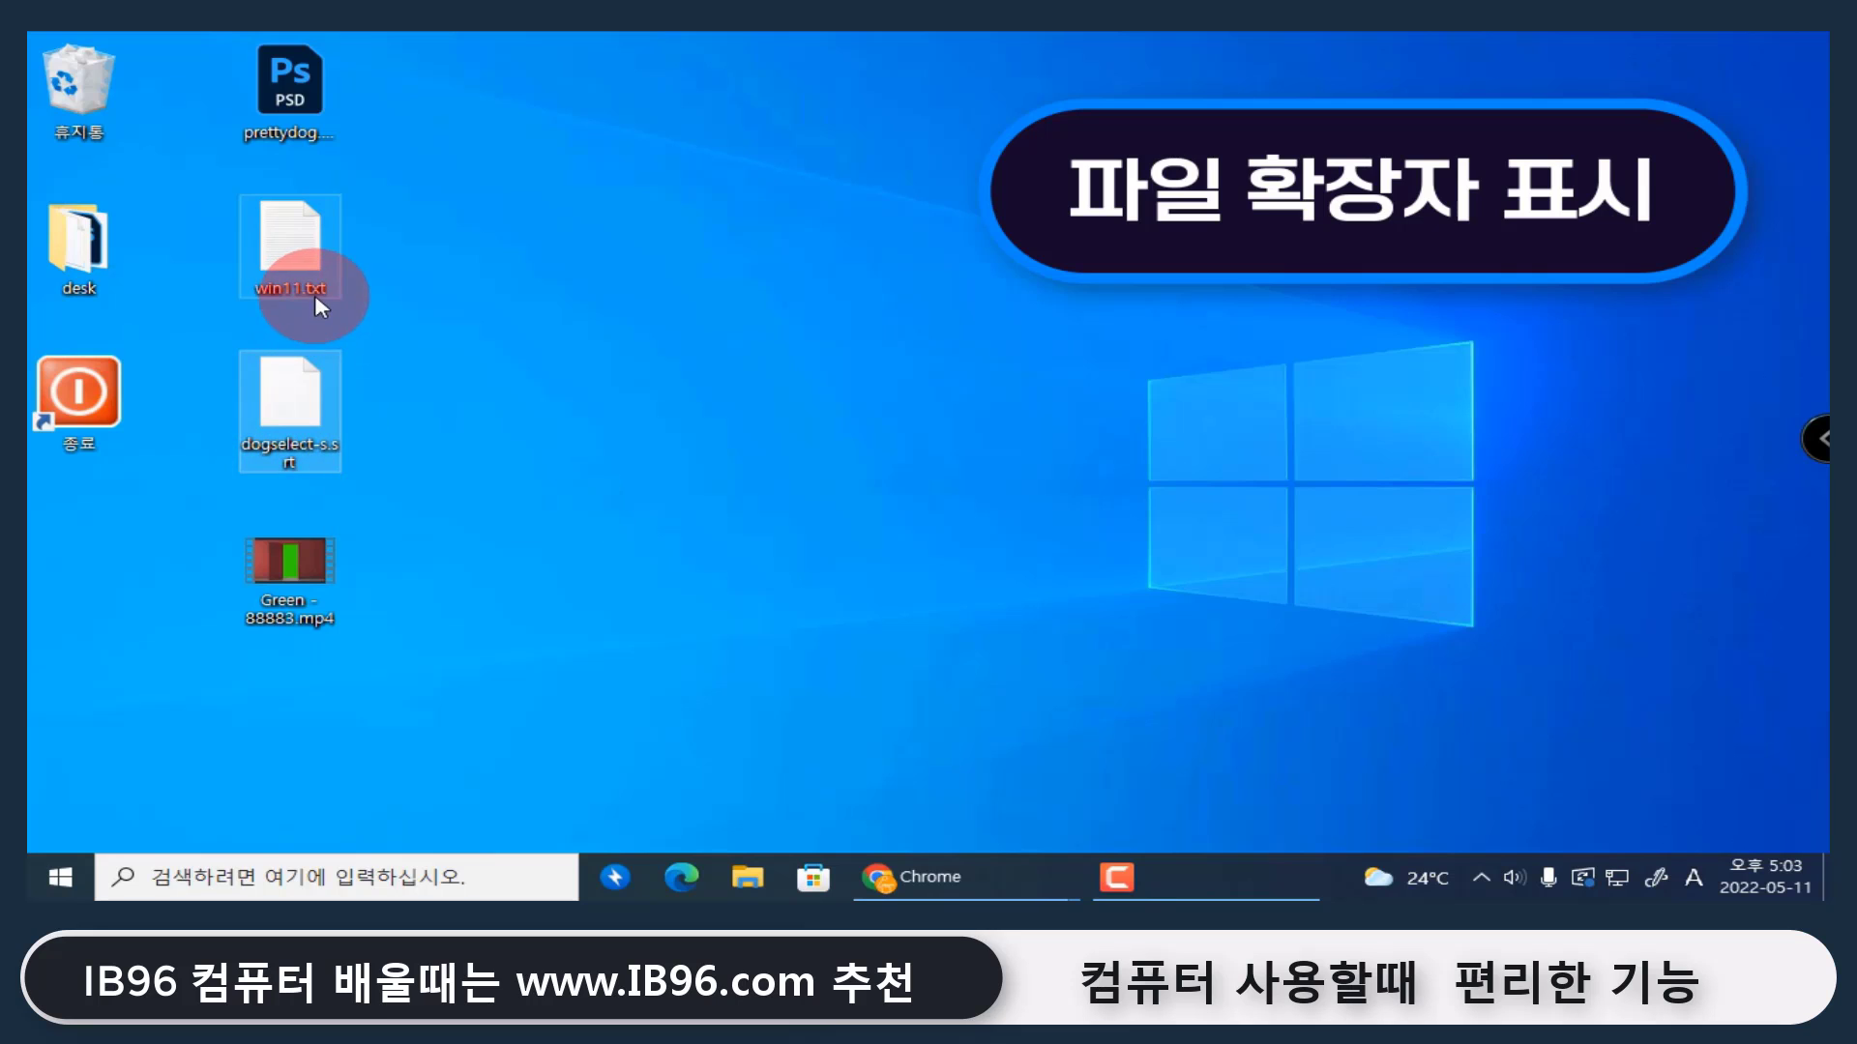
{"action": "left_click", "coordinate": [328, 124]}
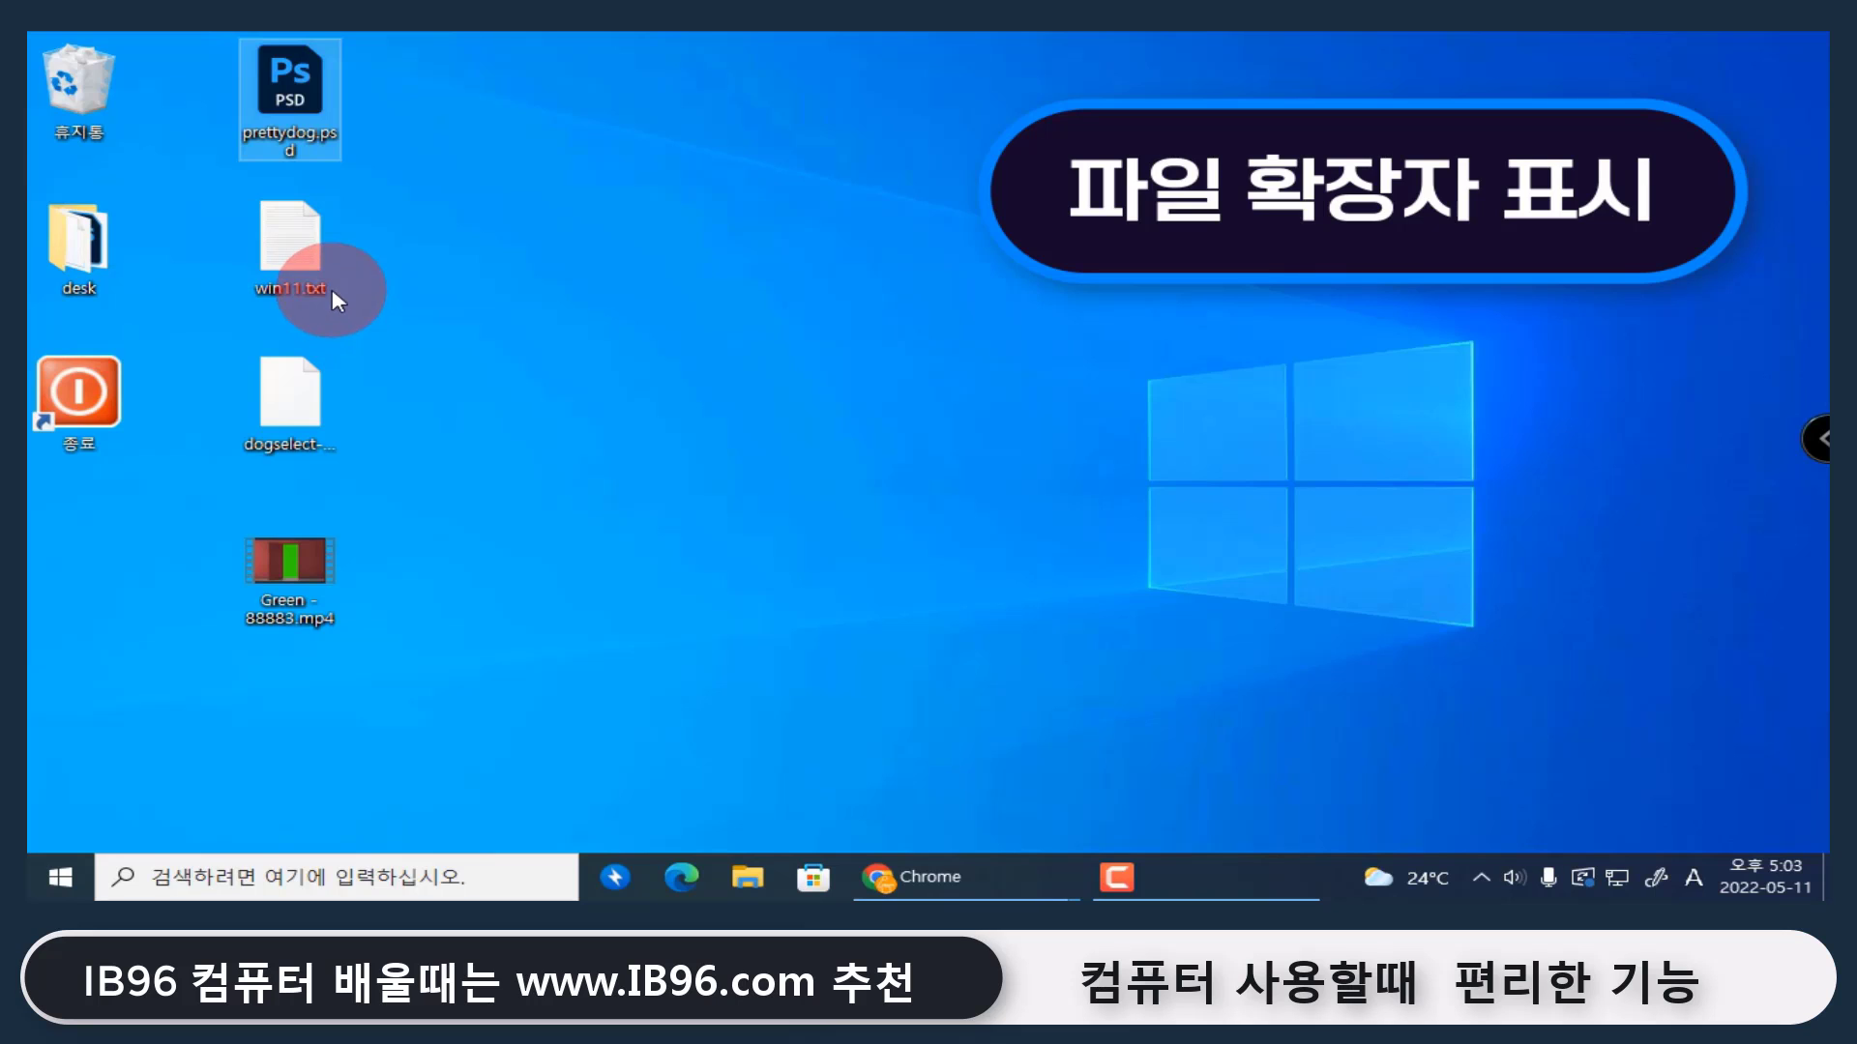
Open File Explorer and turn off the 파일 확장명 display option
{"action": "left_click", "coordinate": [751, 874]}
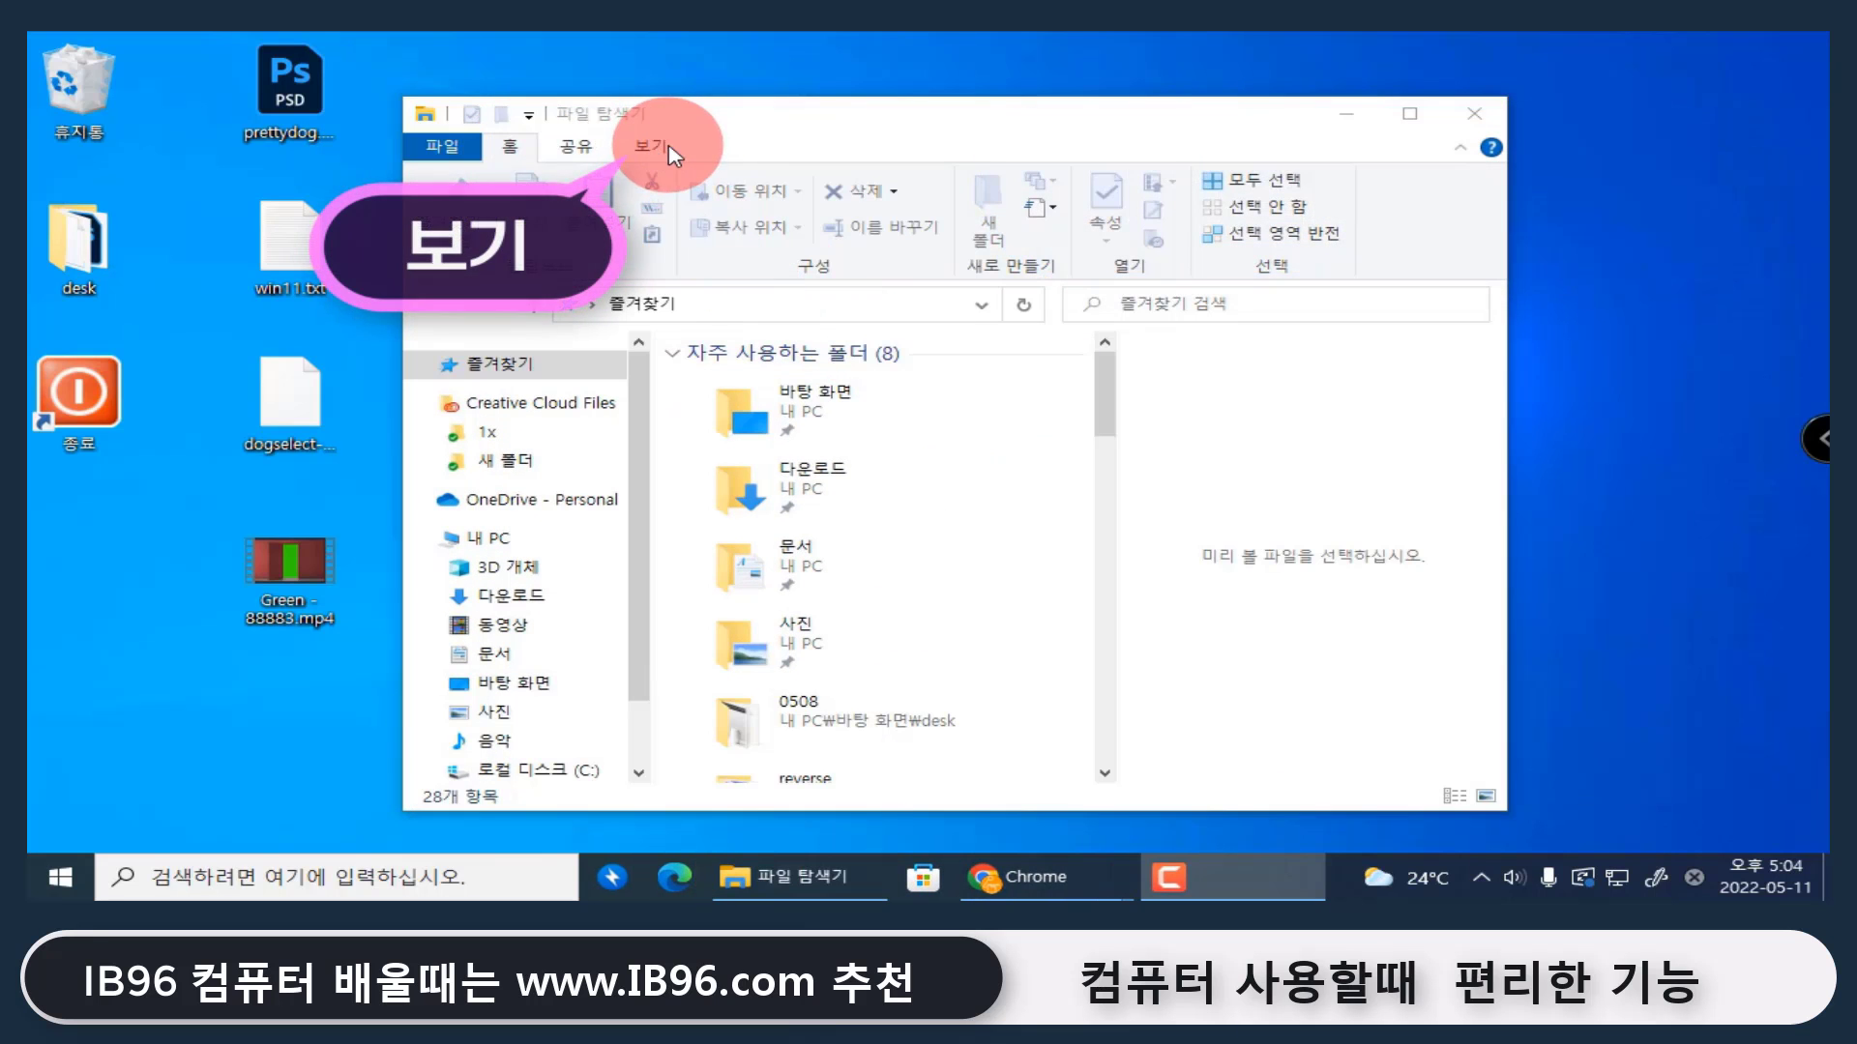
{"action": "left_click", "coordinate": [659, 153]}
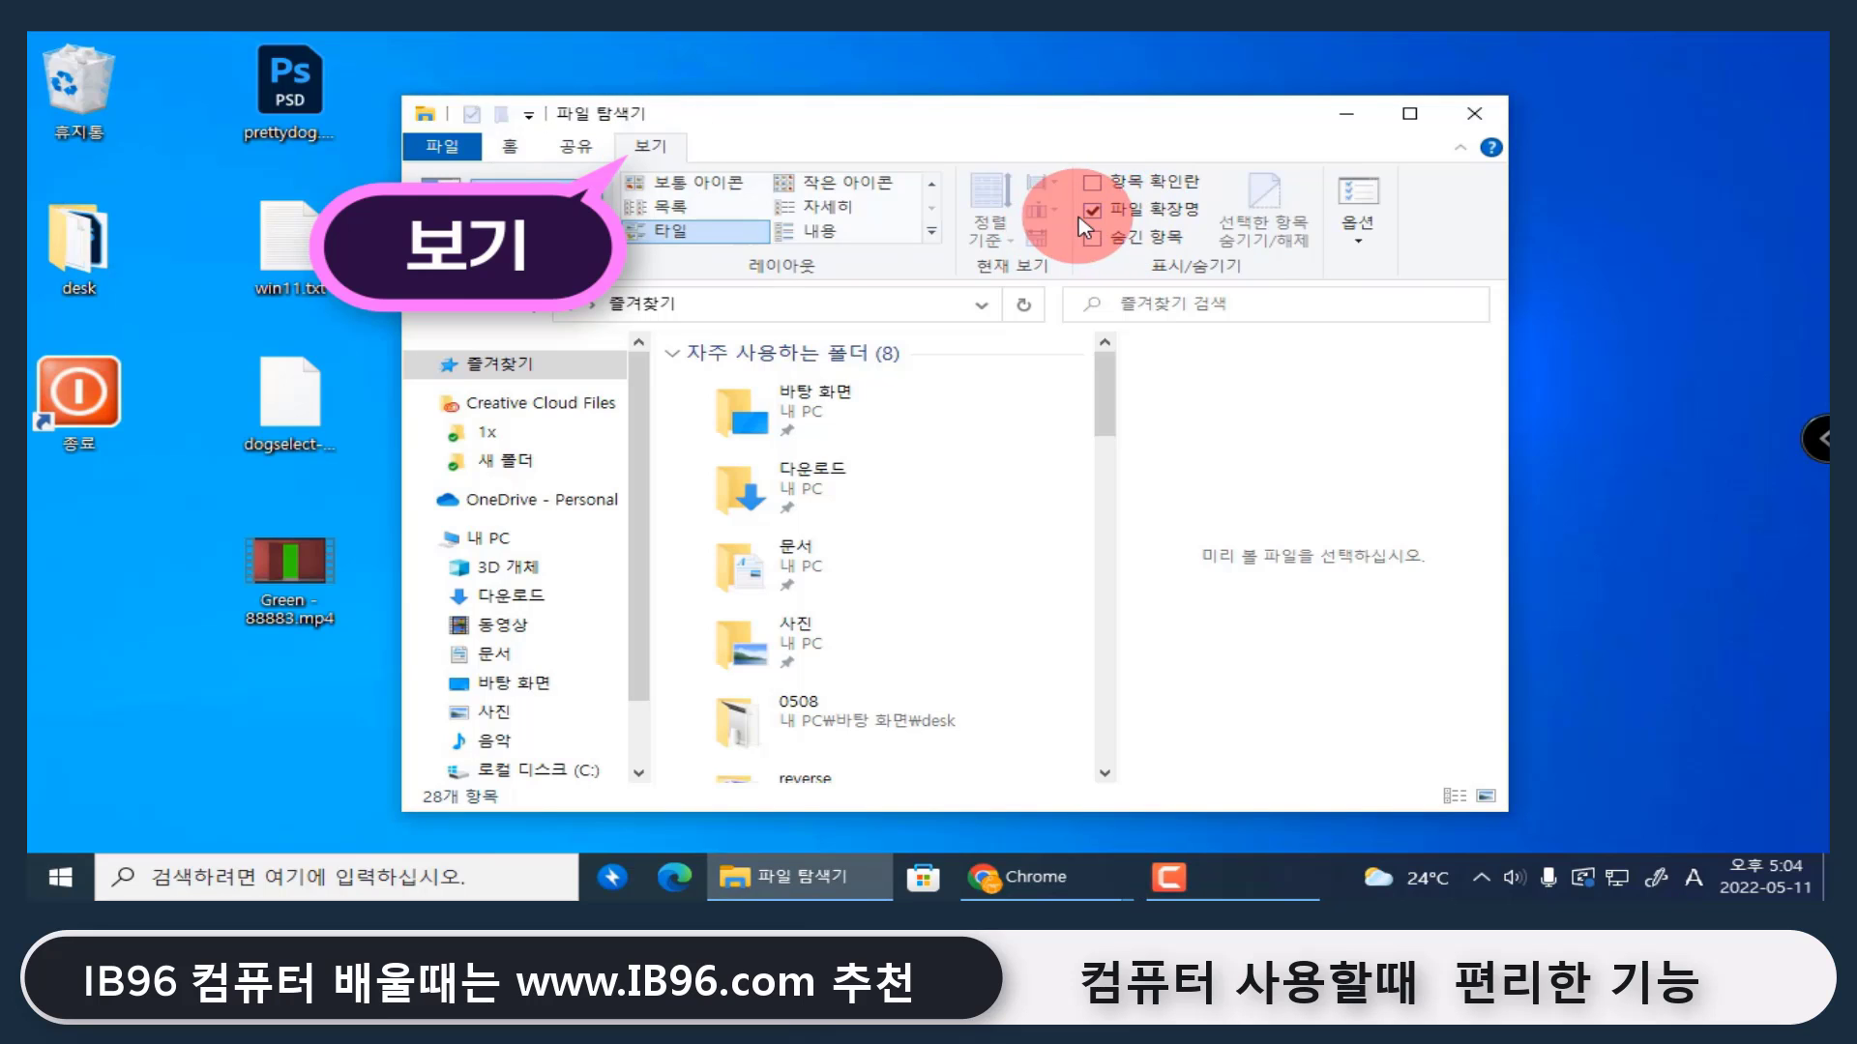
{"action": "left_click", "coordinate": [1091, 210]}
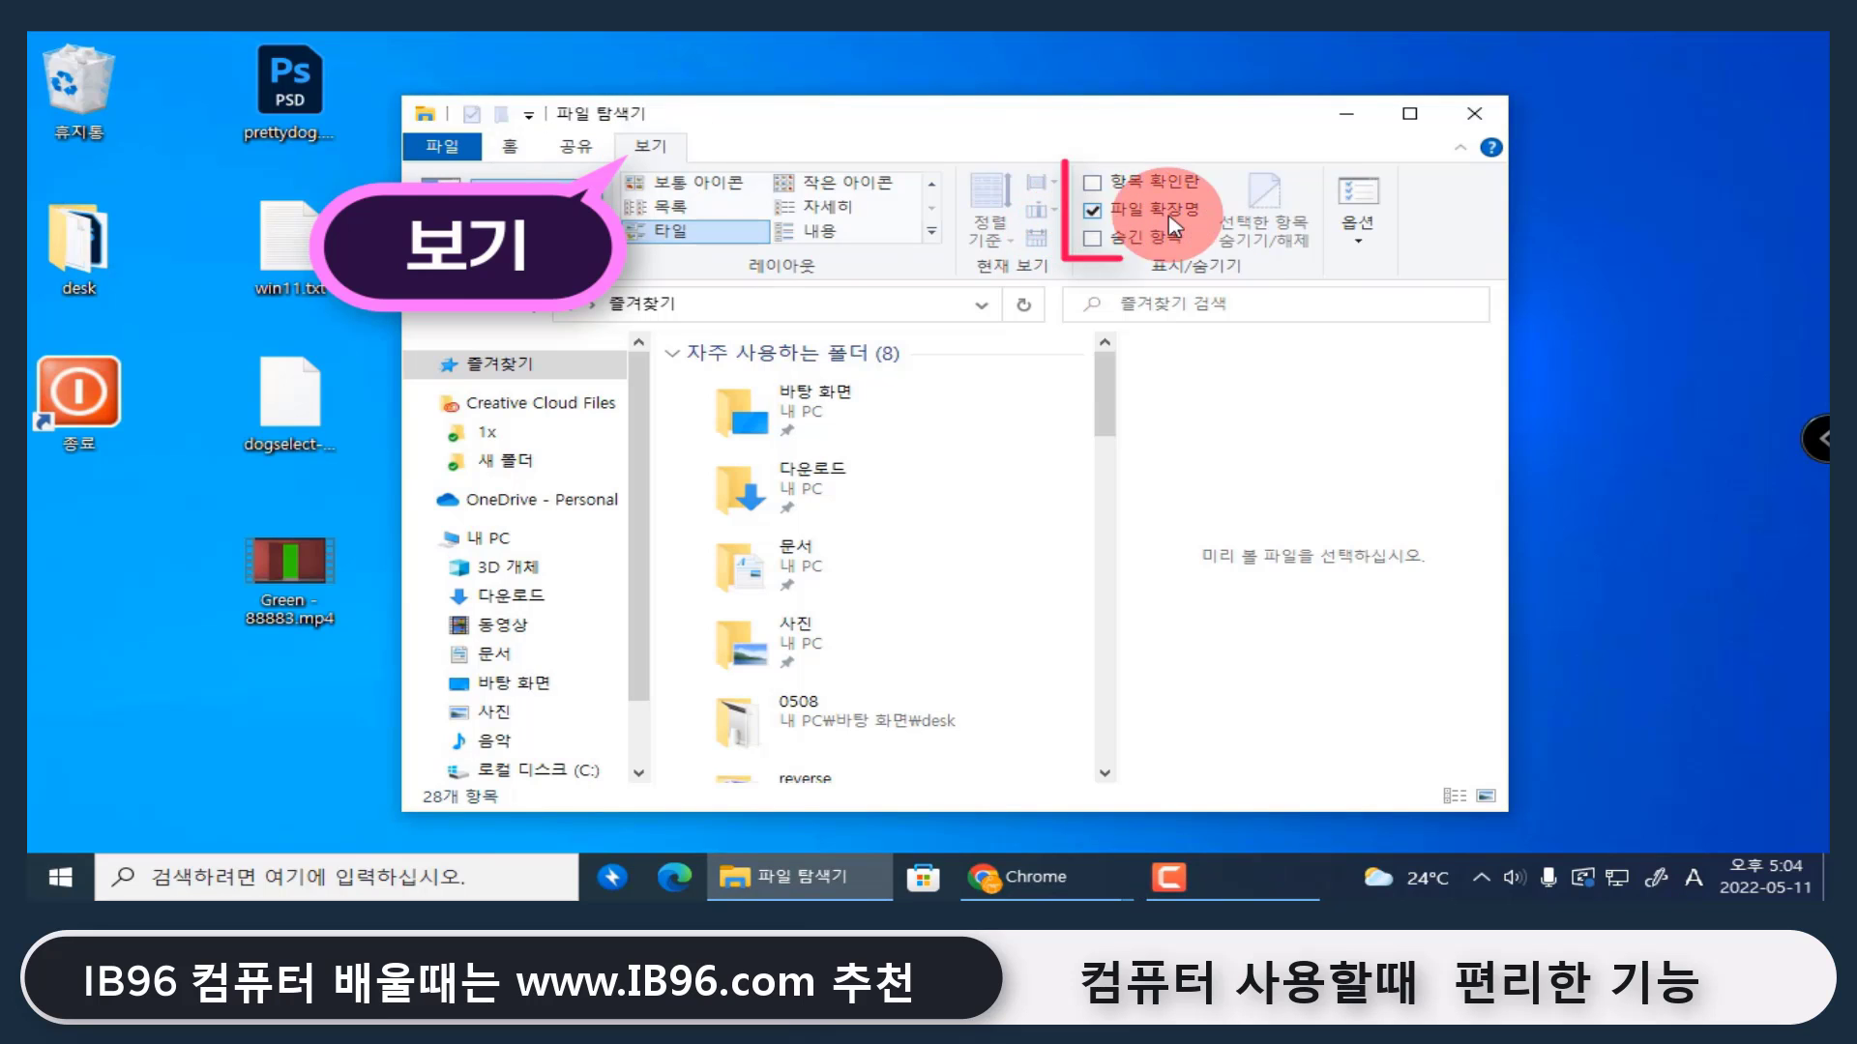
{"action": "left_click", "coordinate": [1092, 211]}
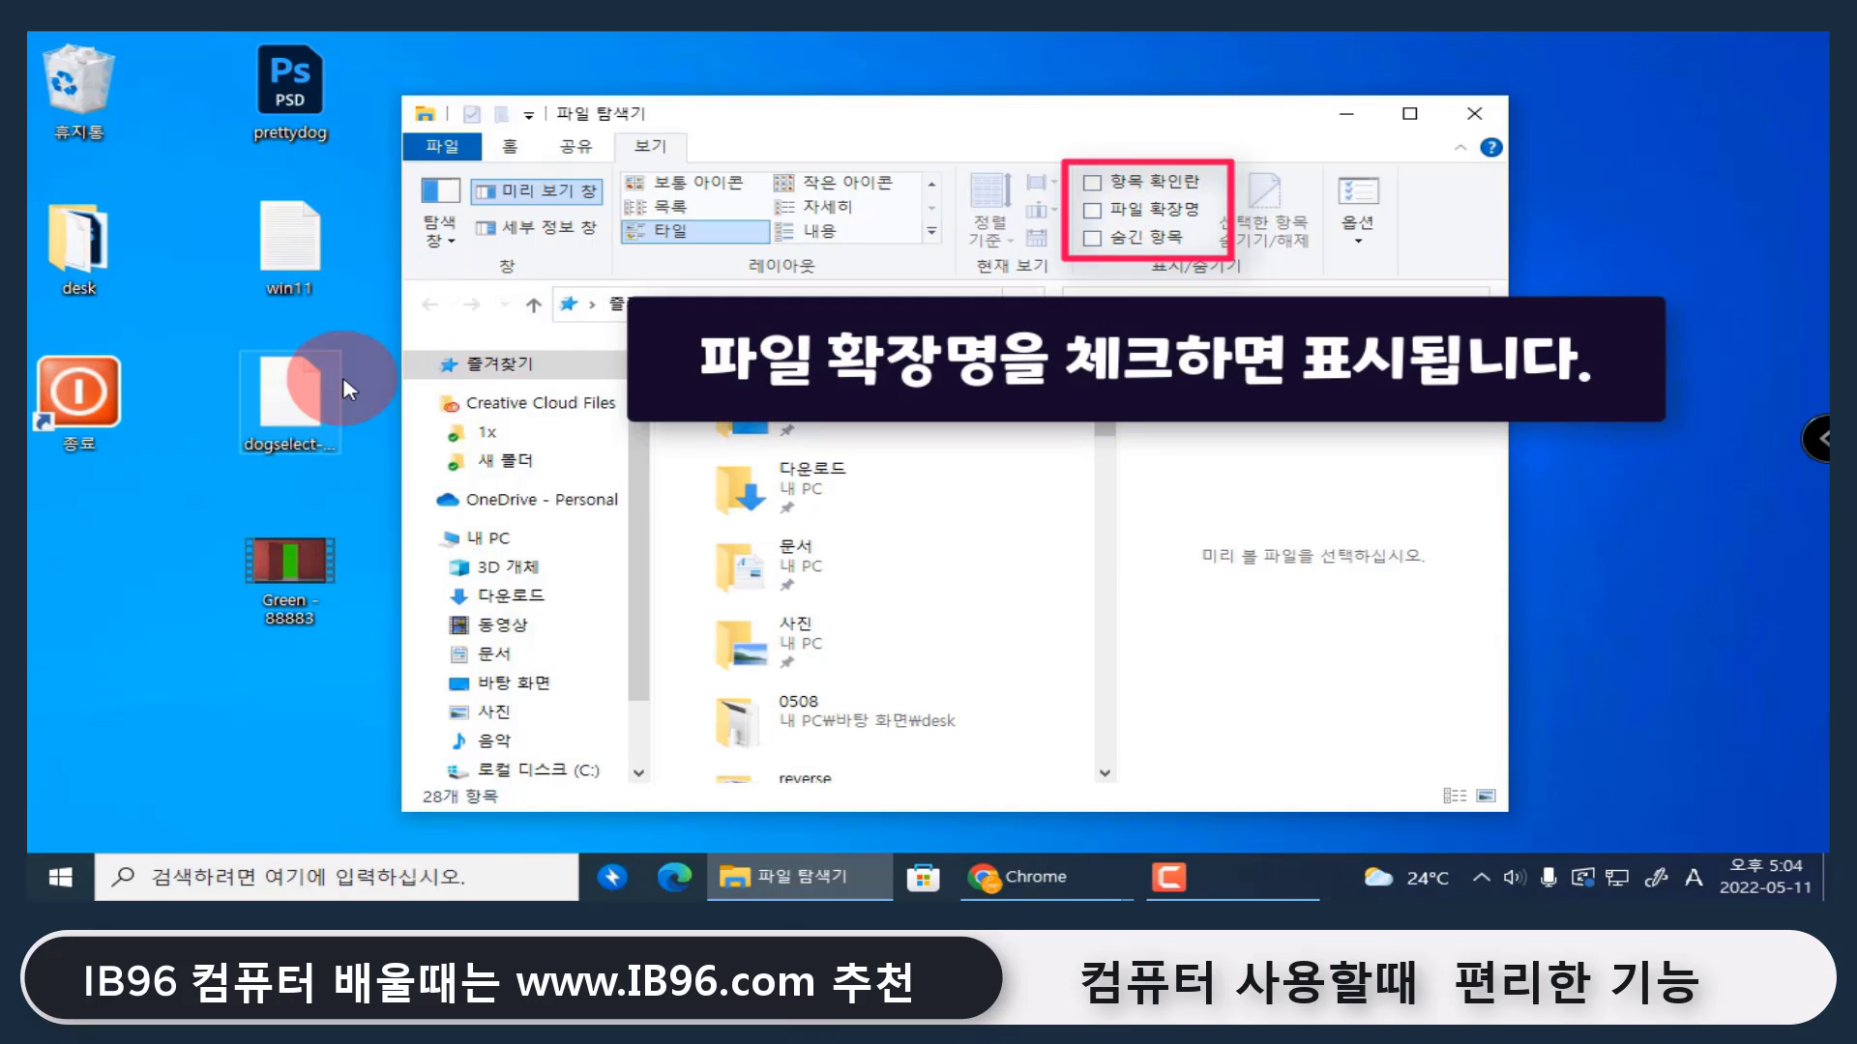
Check the names of the prettydog and win11 files on the desktop, and turn the 파일 확장명 display option back on
{"action": "left_click", "coordinate": [310, 126]}
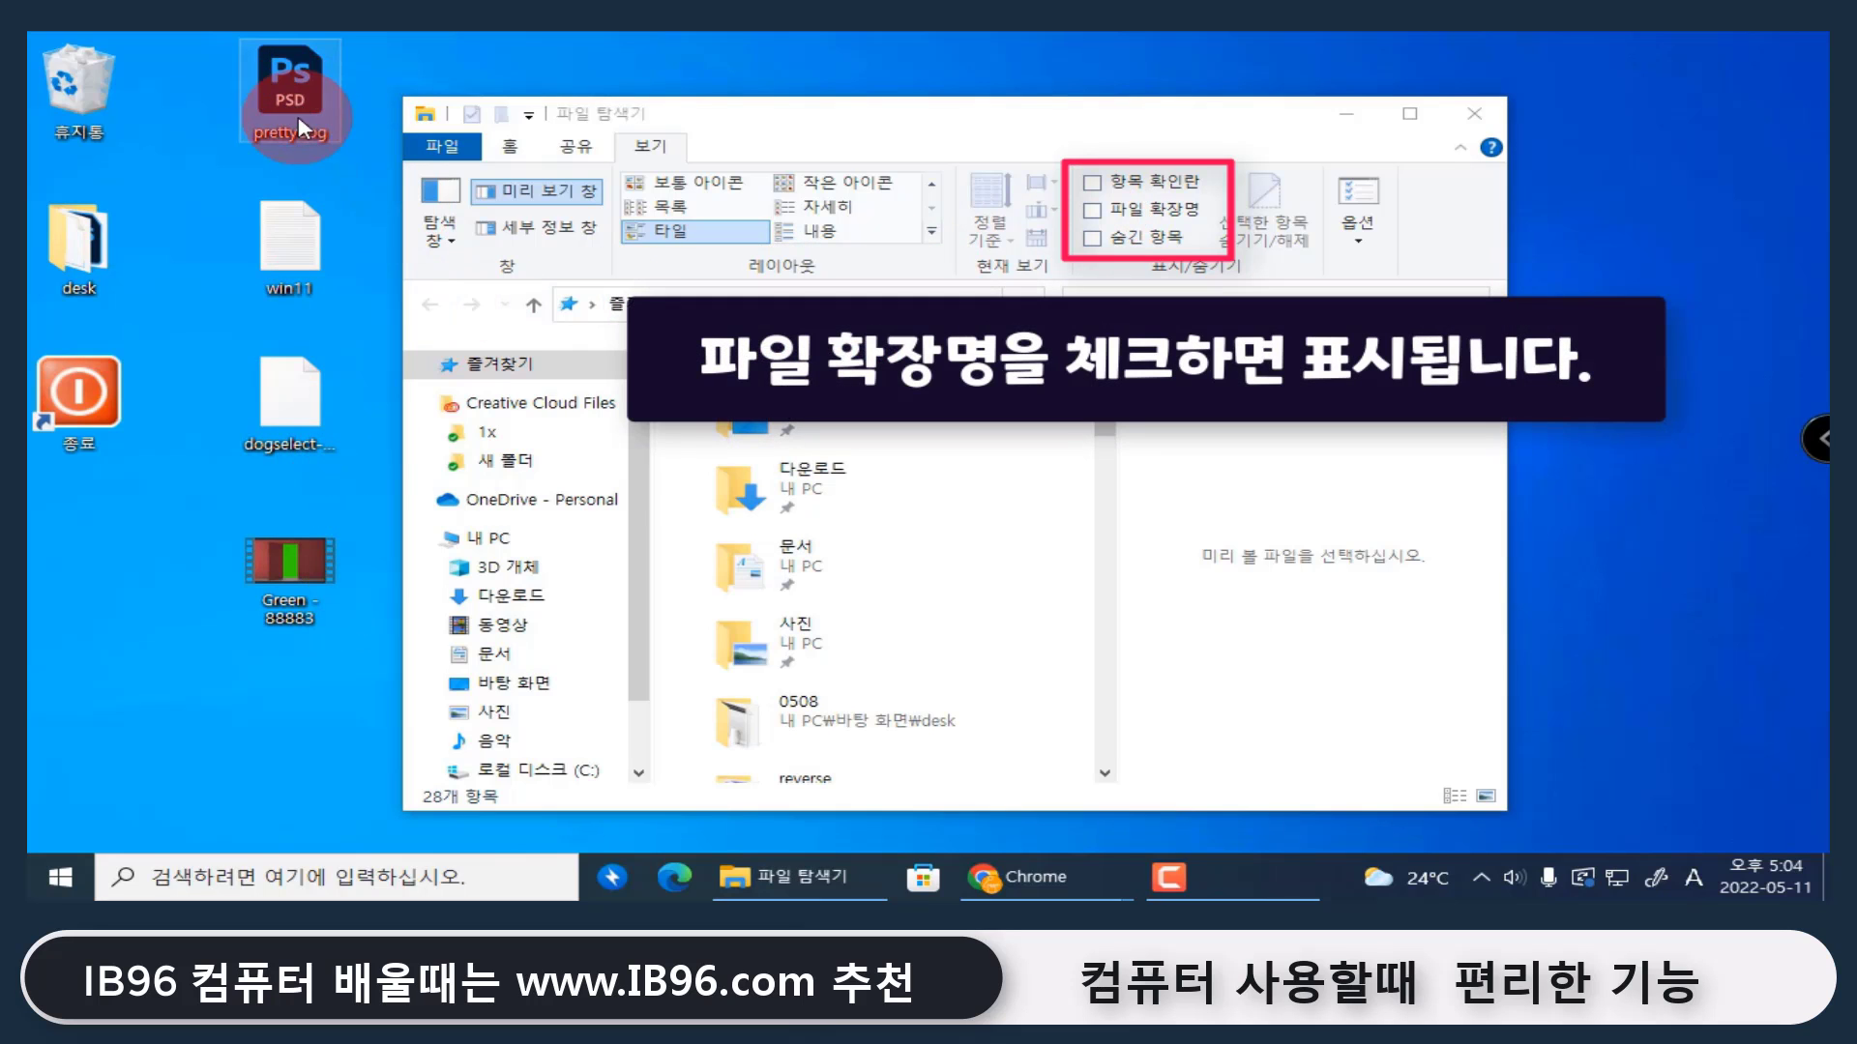
{"action": "left_click", "coordinate": [290, 236]}
{"action": "left_click", "coordinate": [305, 266]}
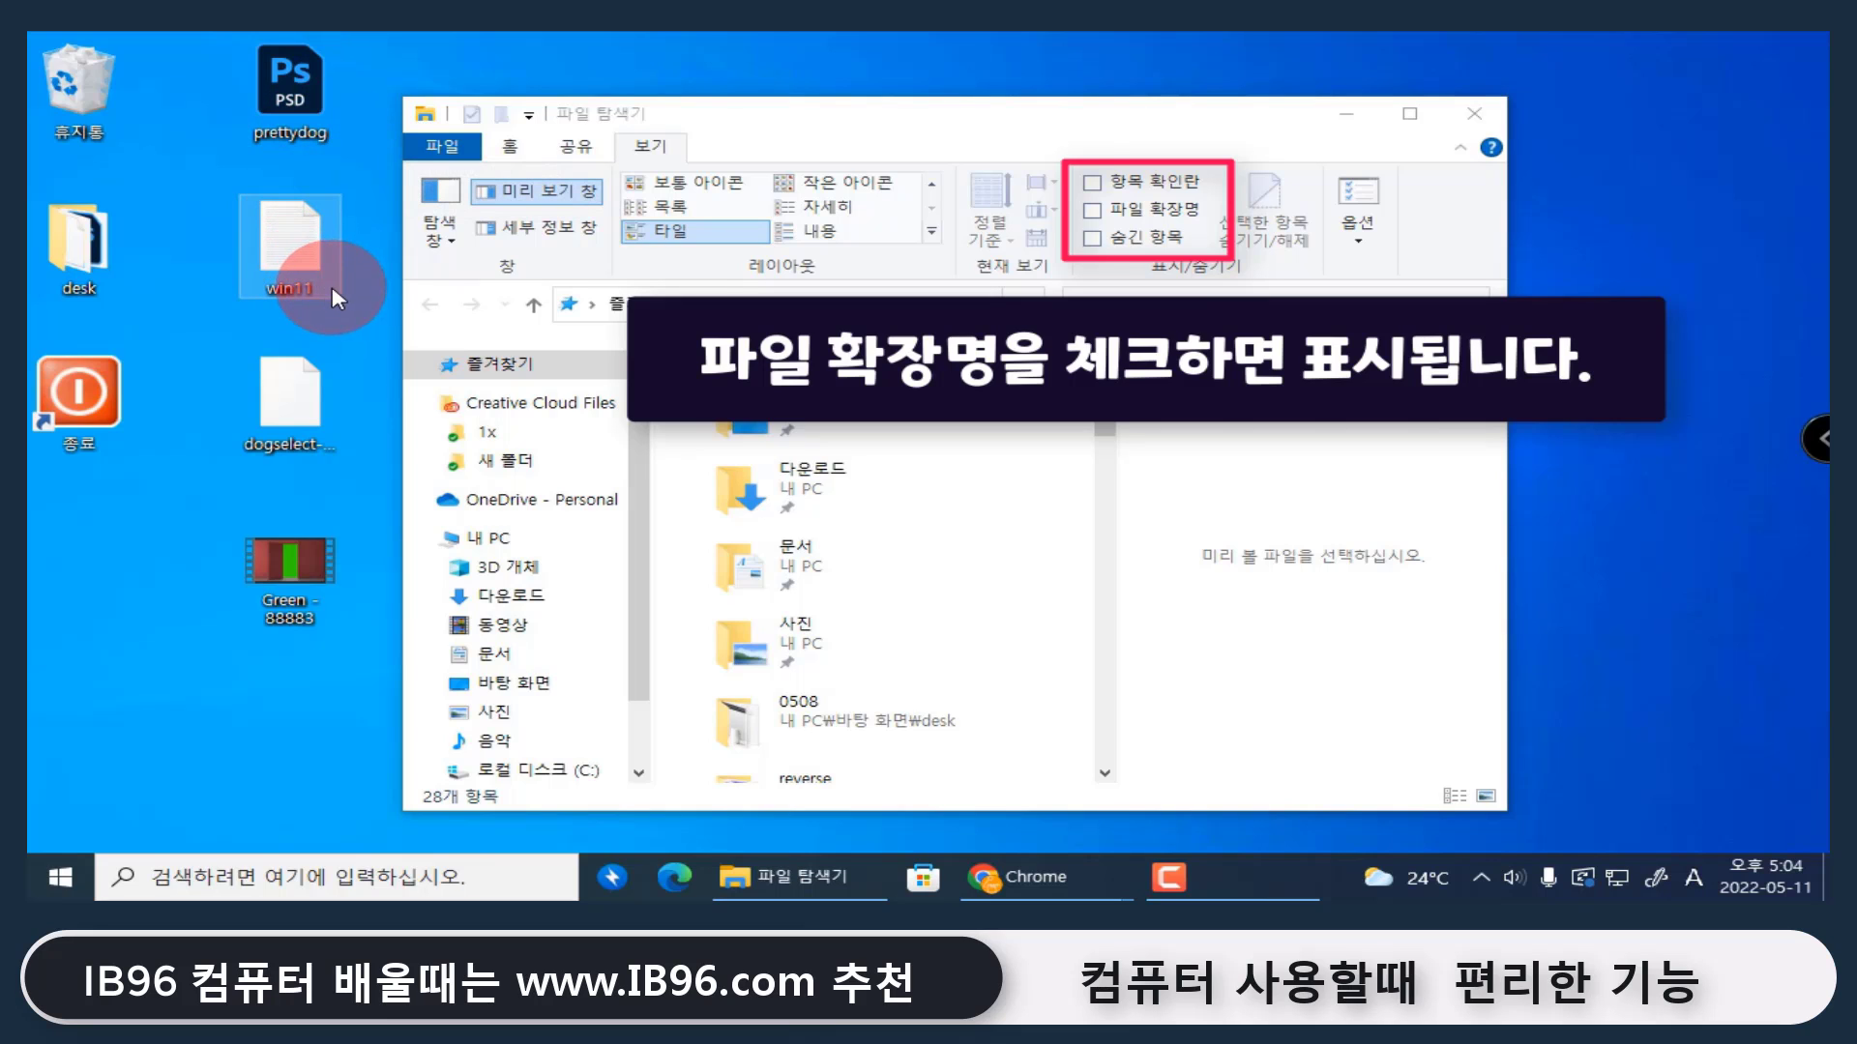
{"action": "left_click", "coordinate": [416, 276]}
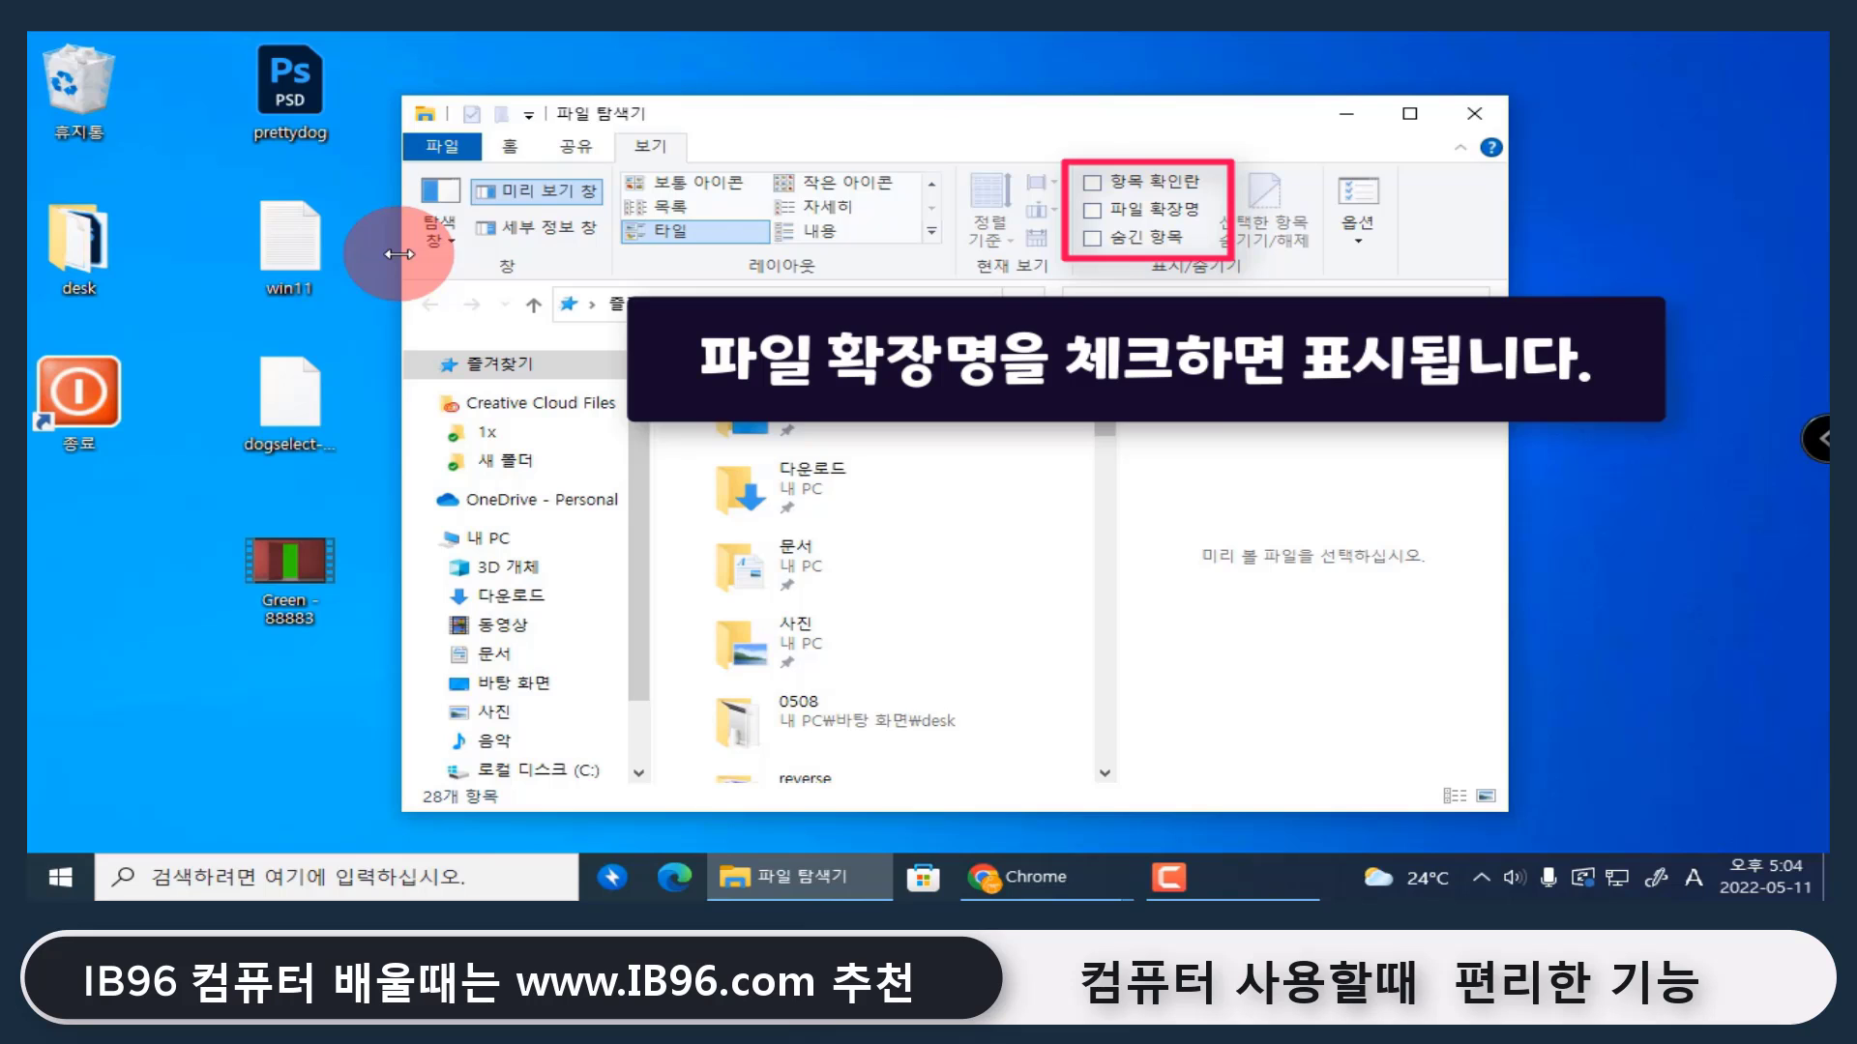
{"action": "left_click", "coordinate": [1093, 210]}
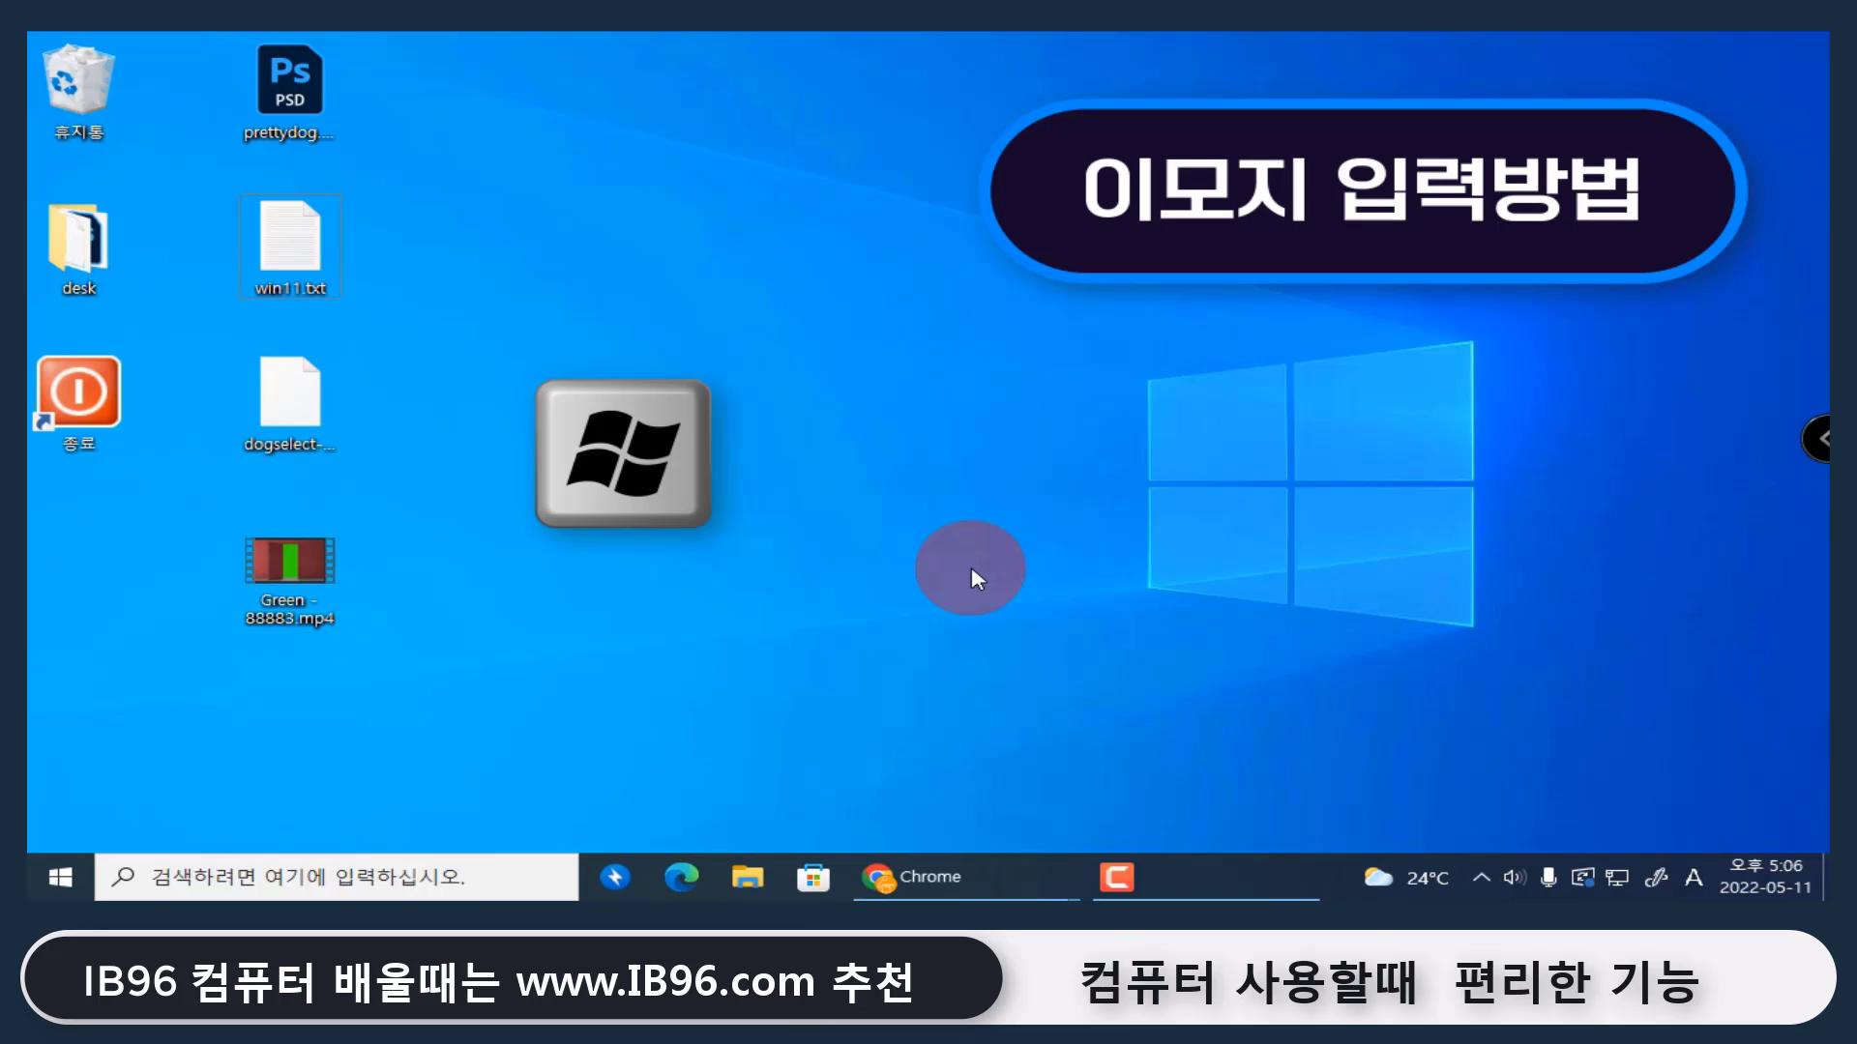
Open the Windows emoji panel and look through its Kaomoji and 기호 collections
{"action": "key", "text": "super+semicolon"}
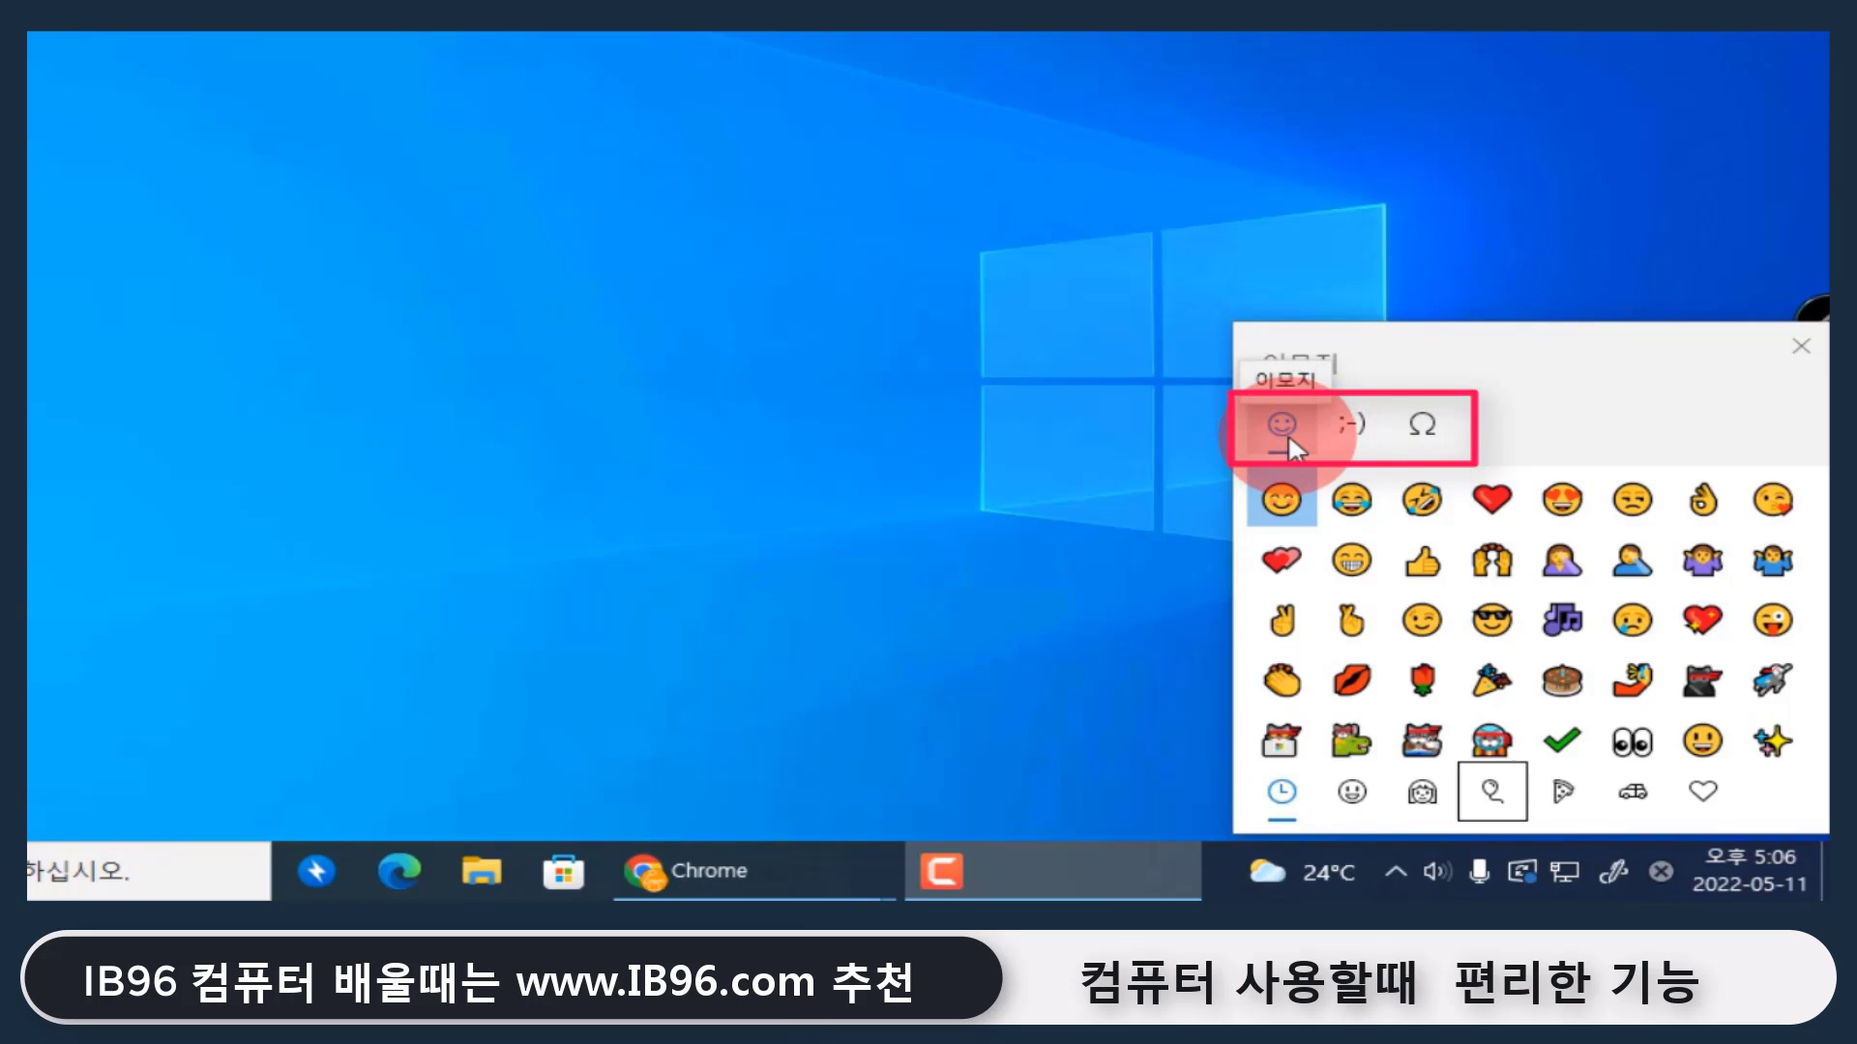
{"action": "left_click", "coordinate": [1360, 427]}
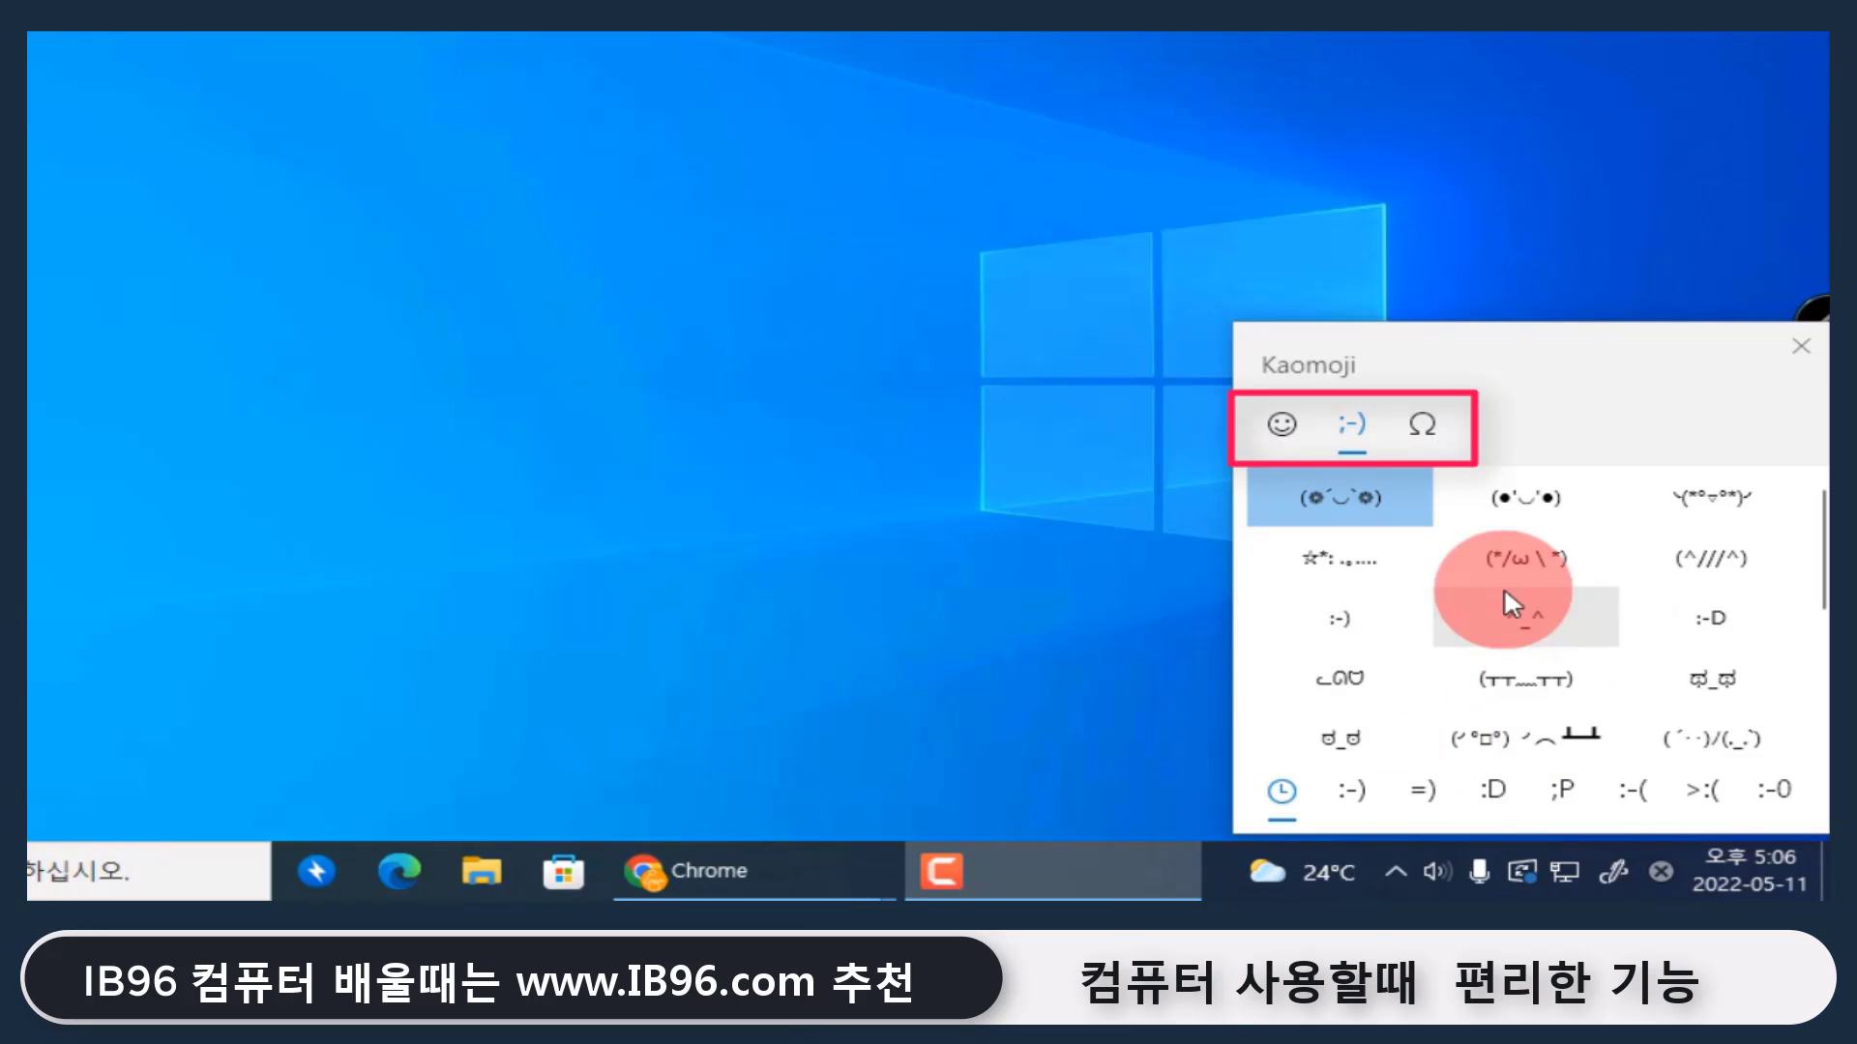
{"action": "left_click", "coordinate": [1427, 424]}
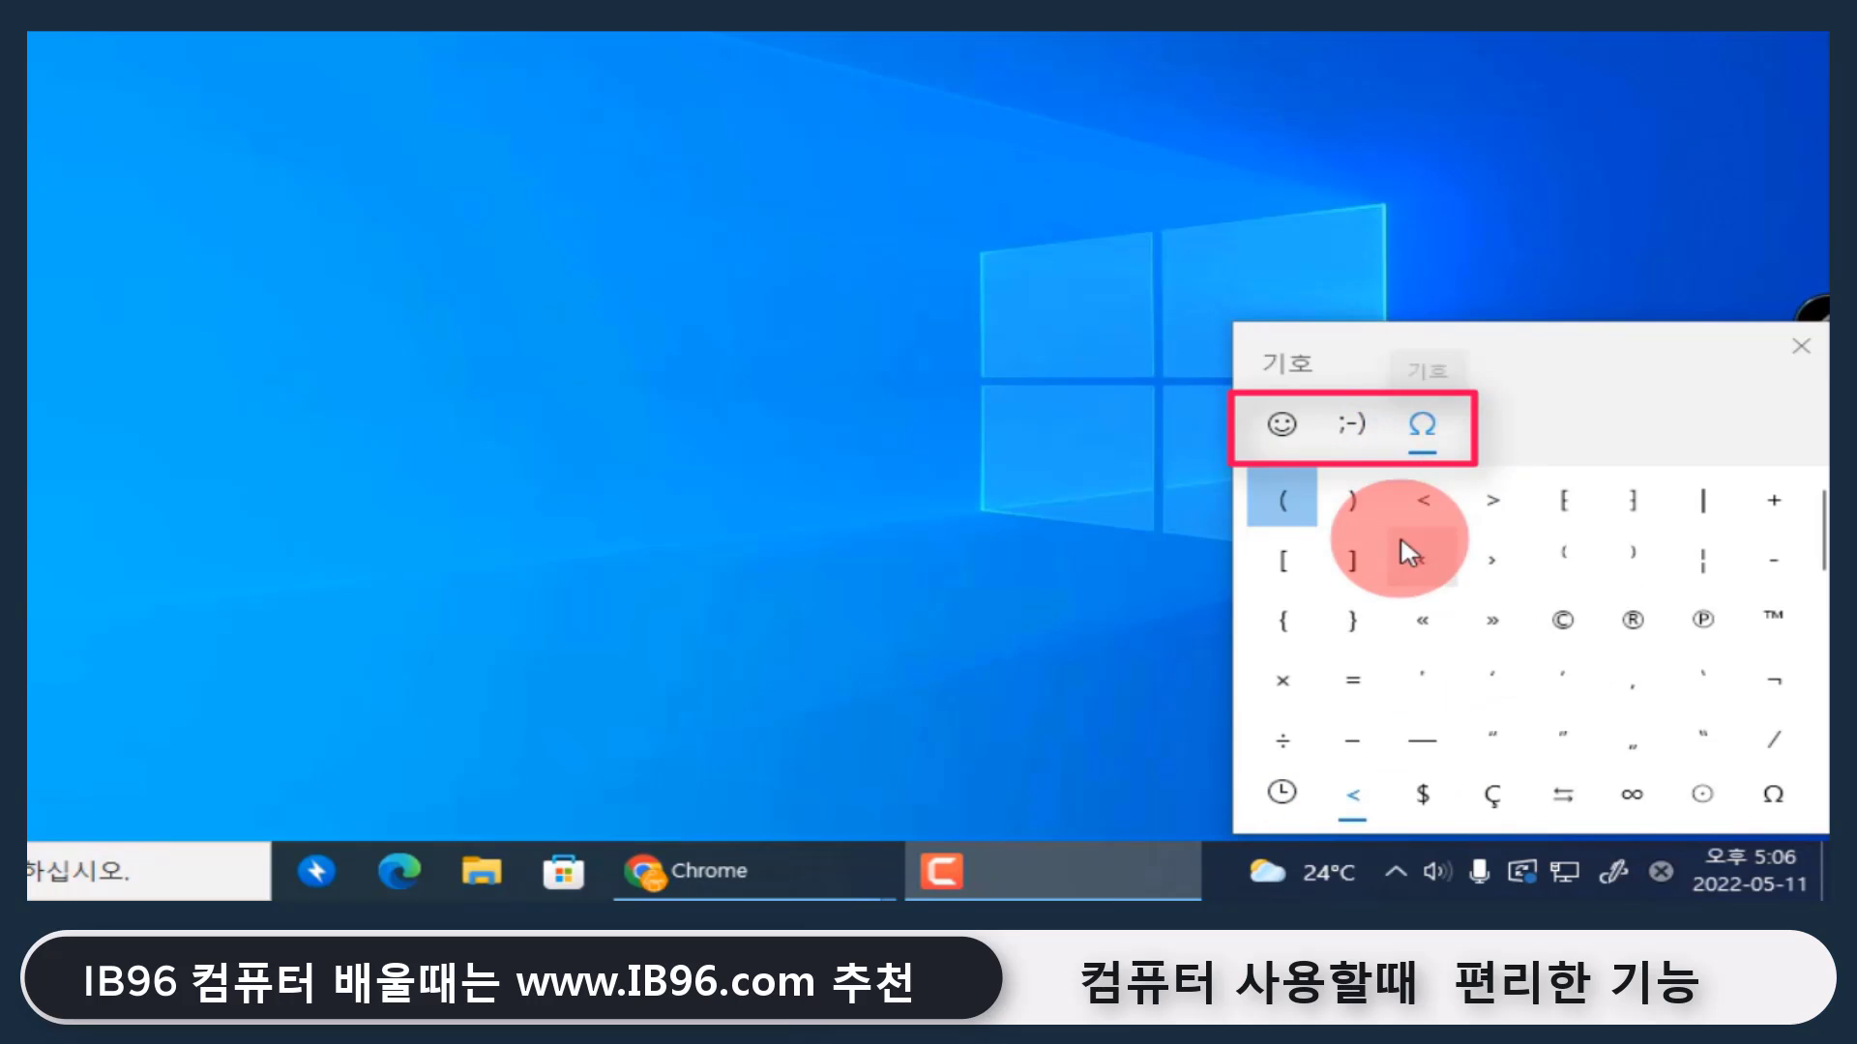
{"action": "scroll", "coordinate": [1624, 631], "scroll_direction": "down", "scroll_amount": 2}
{"action": "scroll", "coordinate": [1625, 637], "scroll_direction": "down", "scroll_amount": 5}
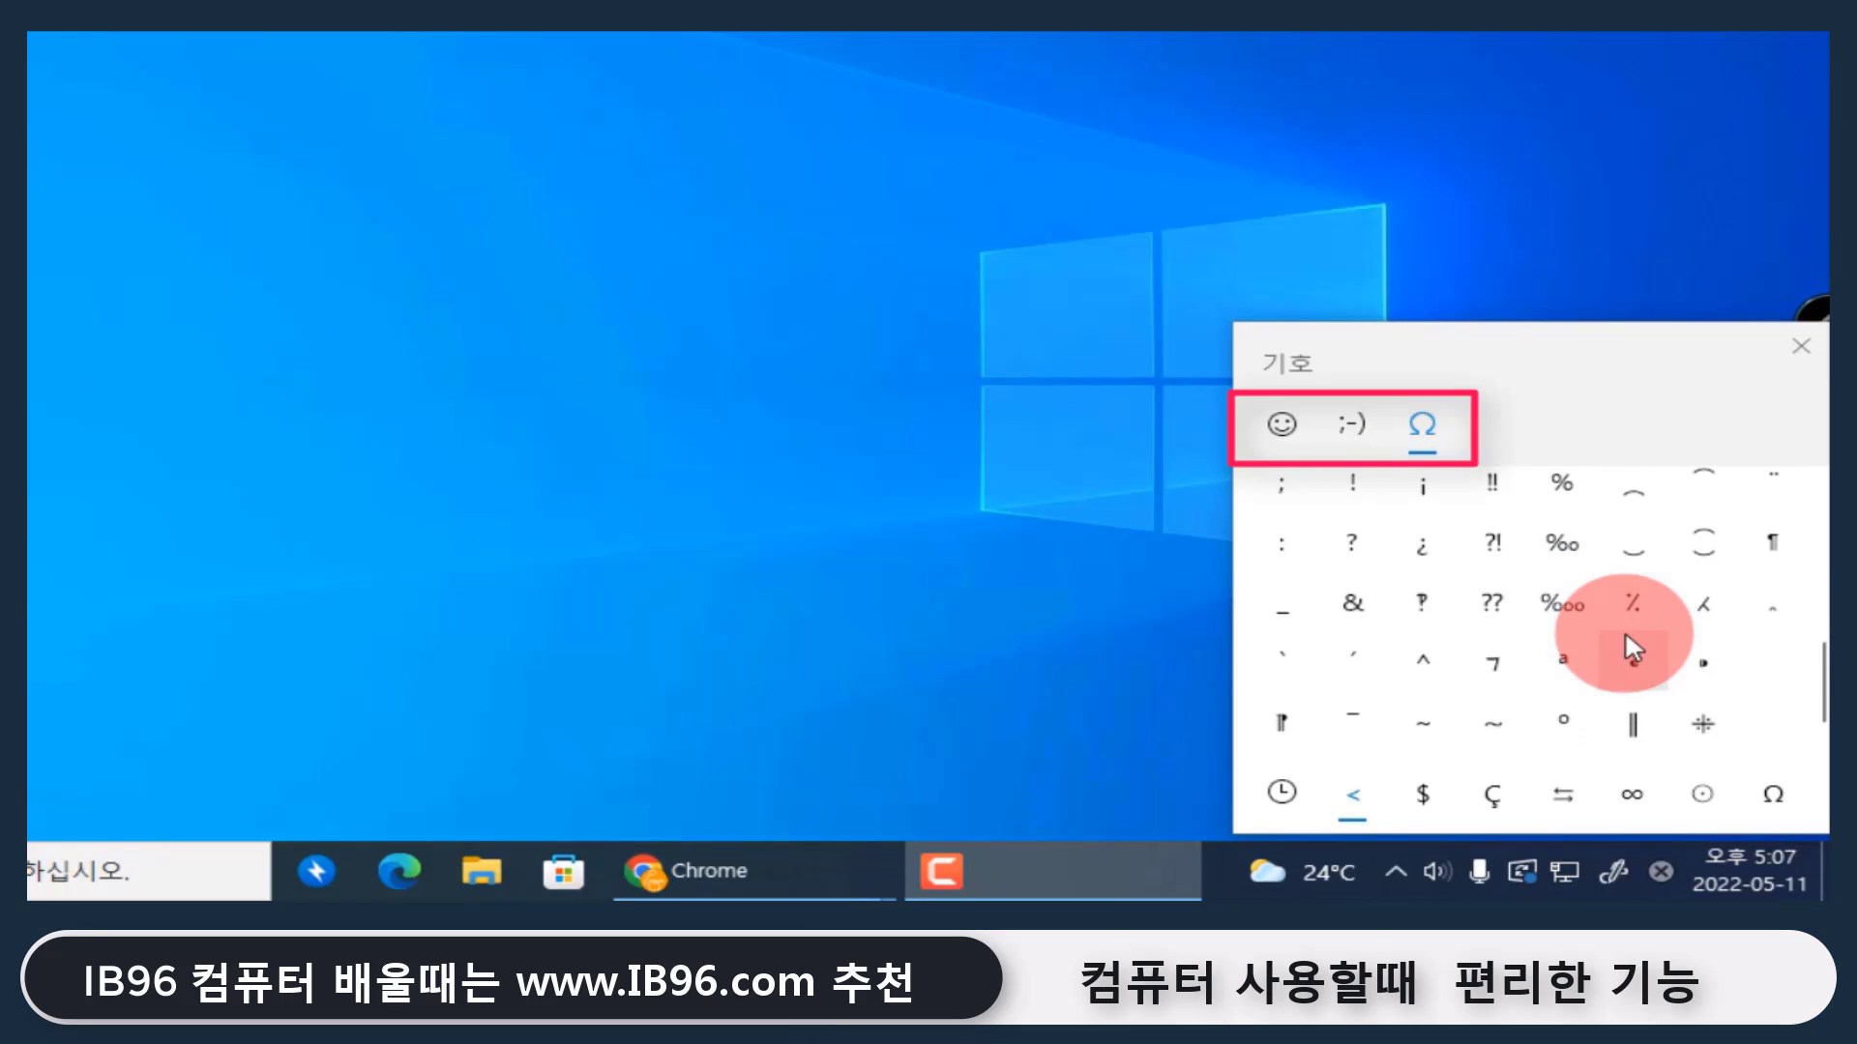
{"action": "scroll", "coordinate": [1625, 631], "scroll_direction": "up", "scroll_amount": 7}
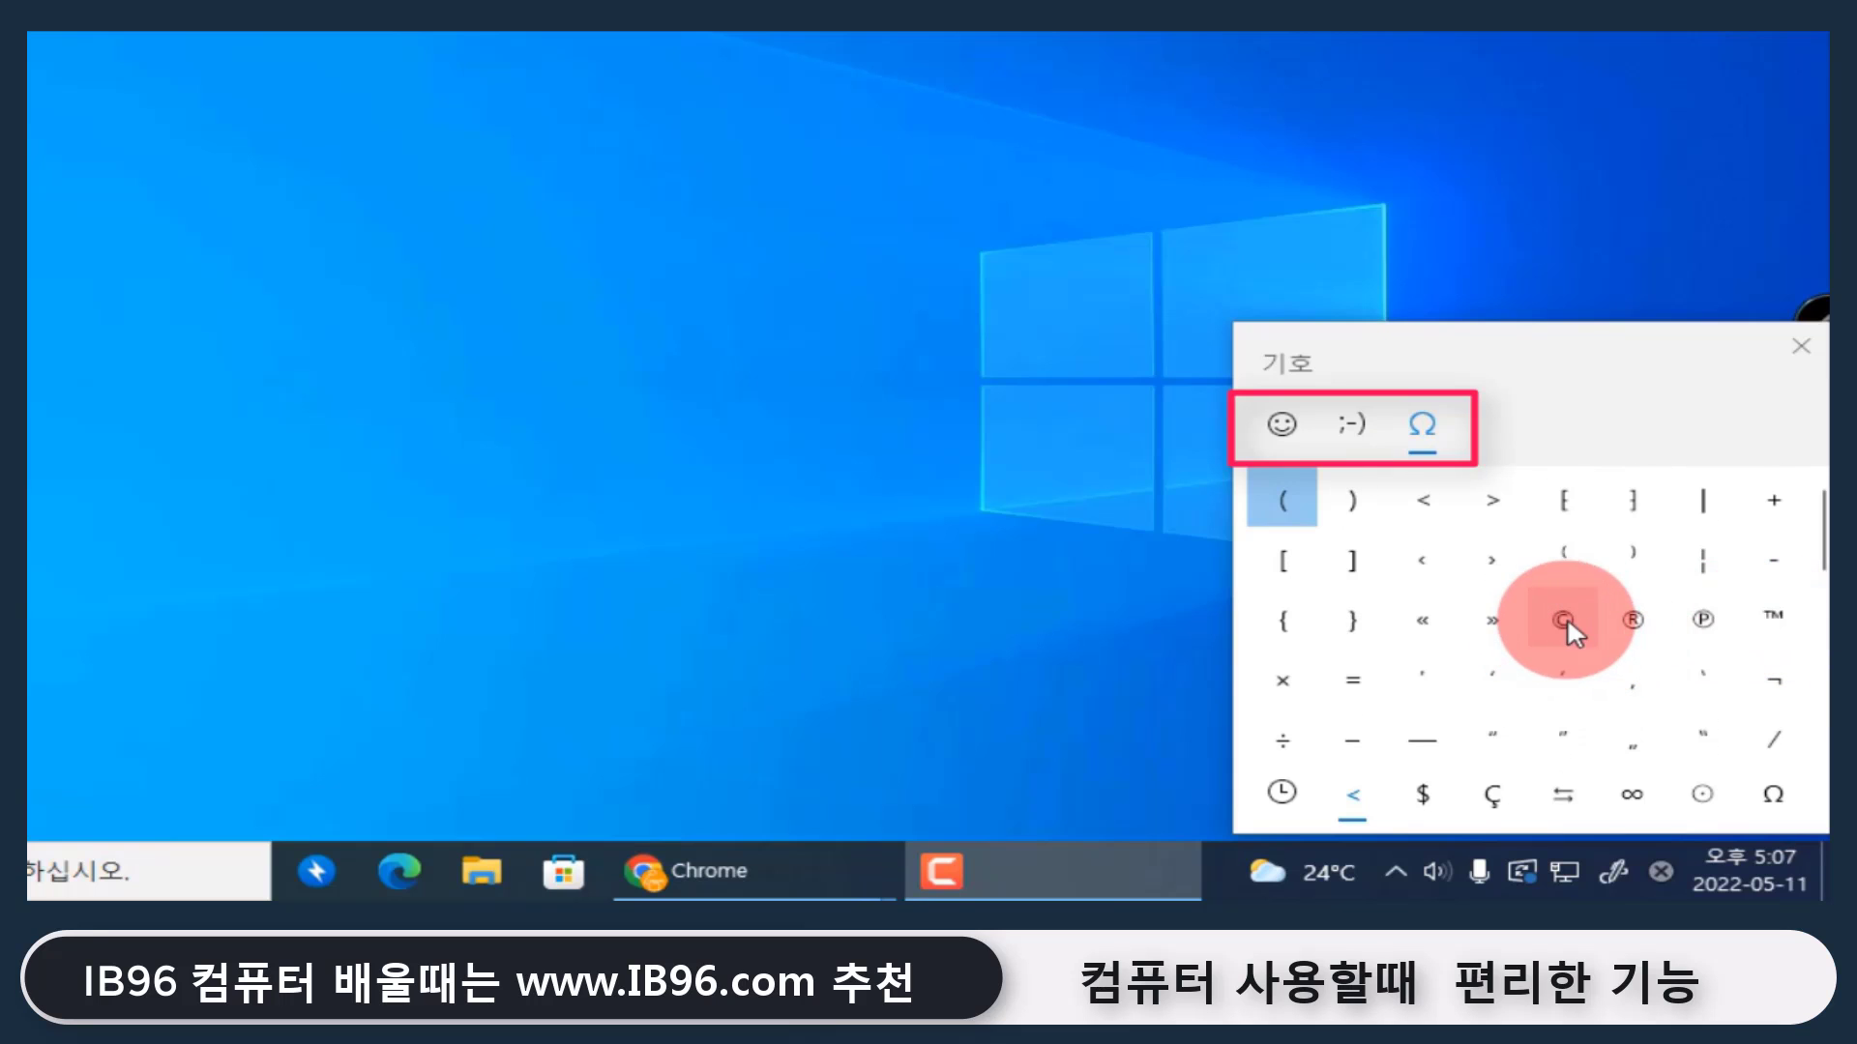
{"action": "scroll", "coordinate": [1561, 625], "scroll_direction": "down", "scroll_amount": 7}
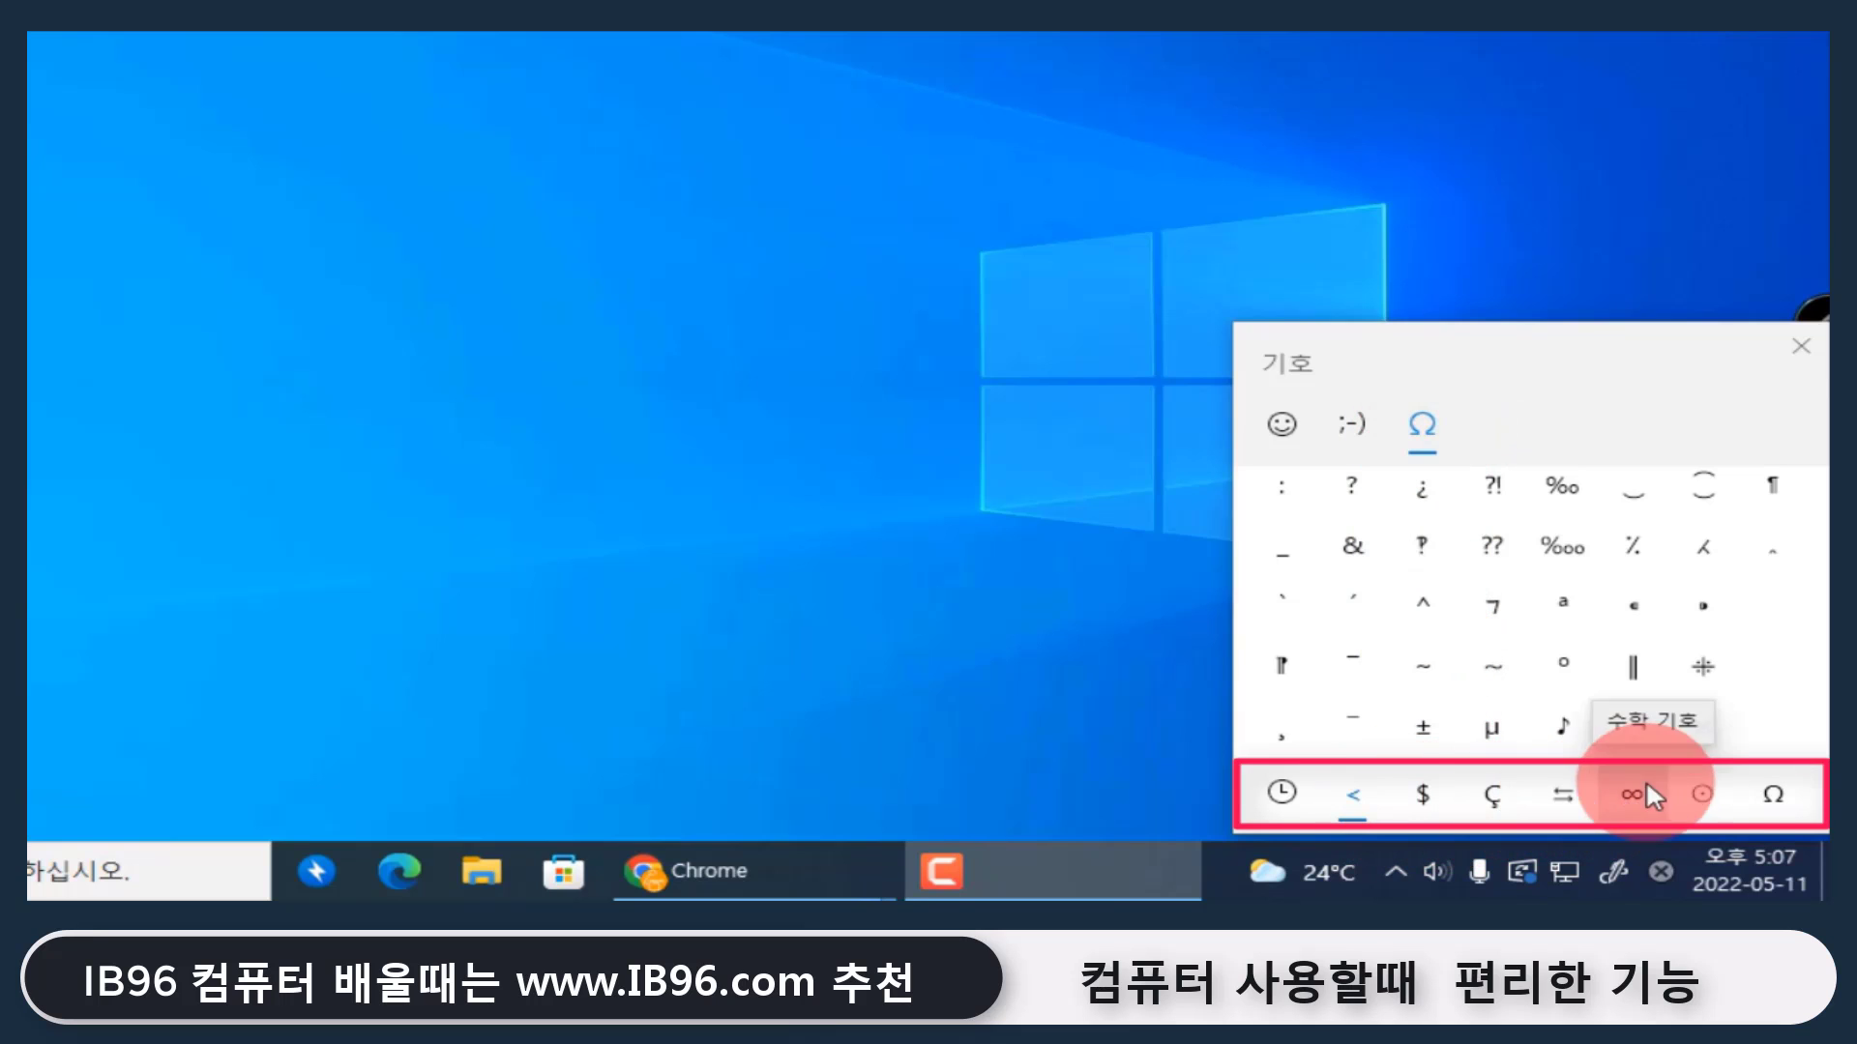
Browse the symbol categories in the emoji panel from currency signs through 수학 기호 to Greek letters
{"action": "left_click", "coordinate": [1422, 795]}
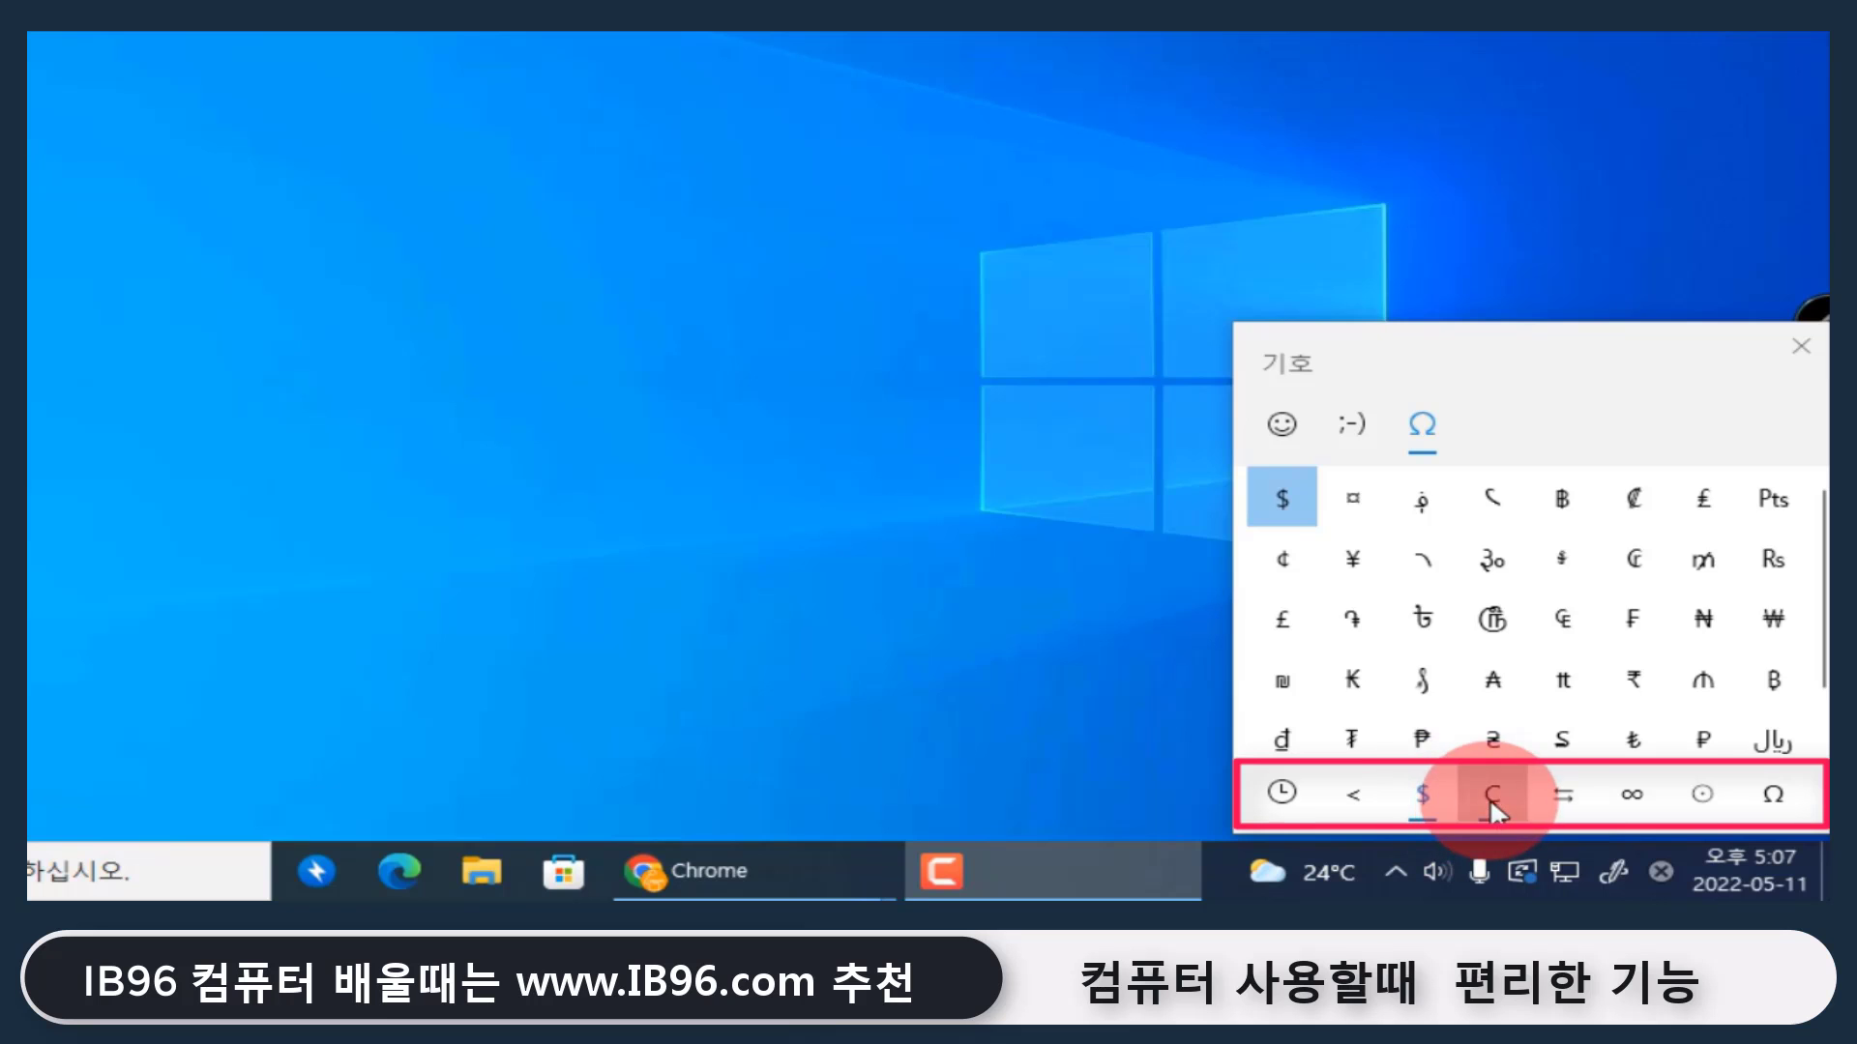
{"action": "left_click", "coordinate": [1490, 795]}
{"action": "left_click", "coordinate": [1555, 793]}
{"action": "left_click", "coordinate": [1634, 791]}
{"action": "left_click", "coordinate": [1704, 795]}
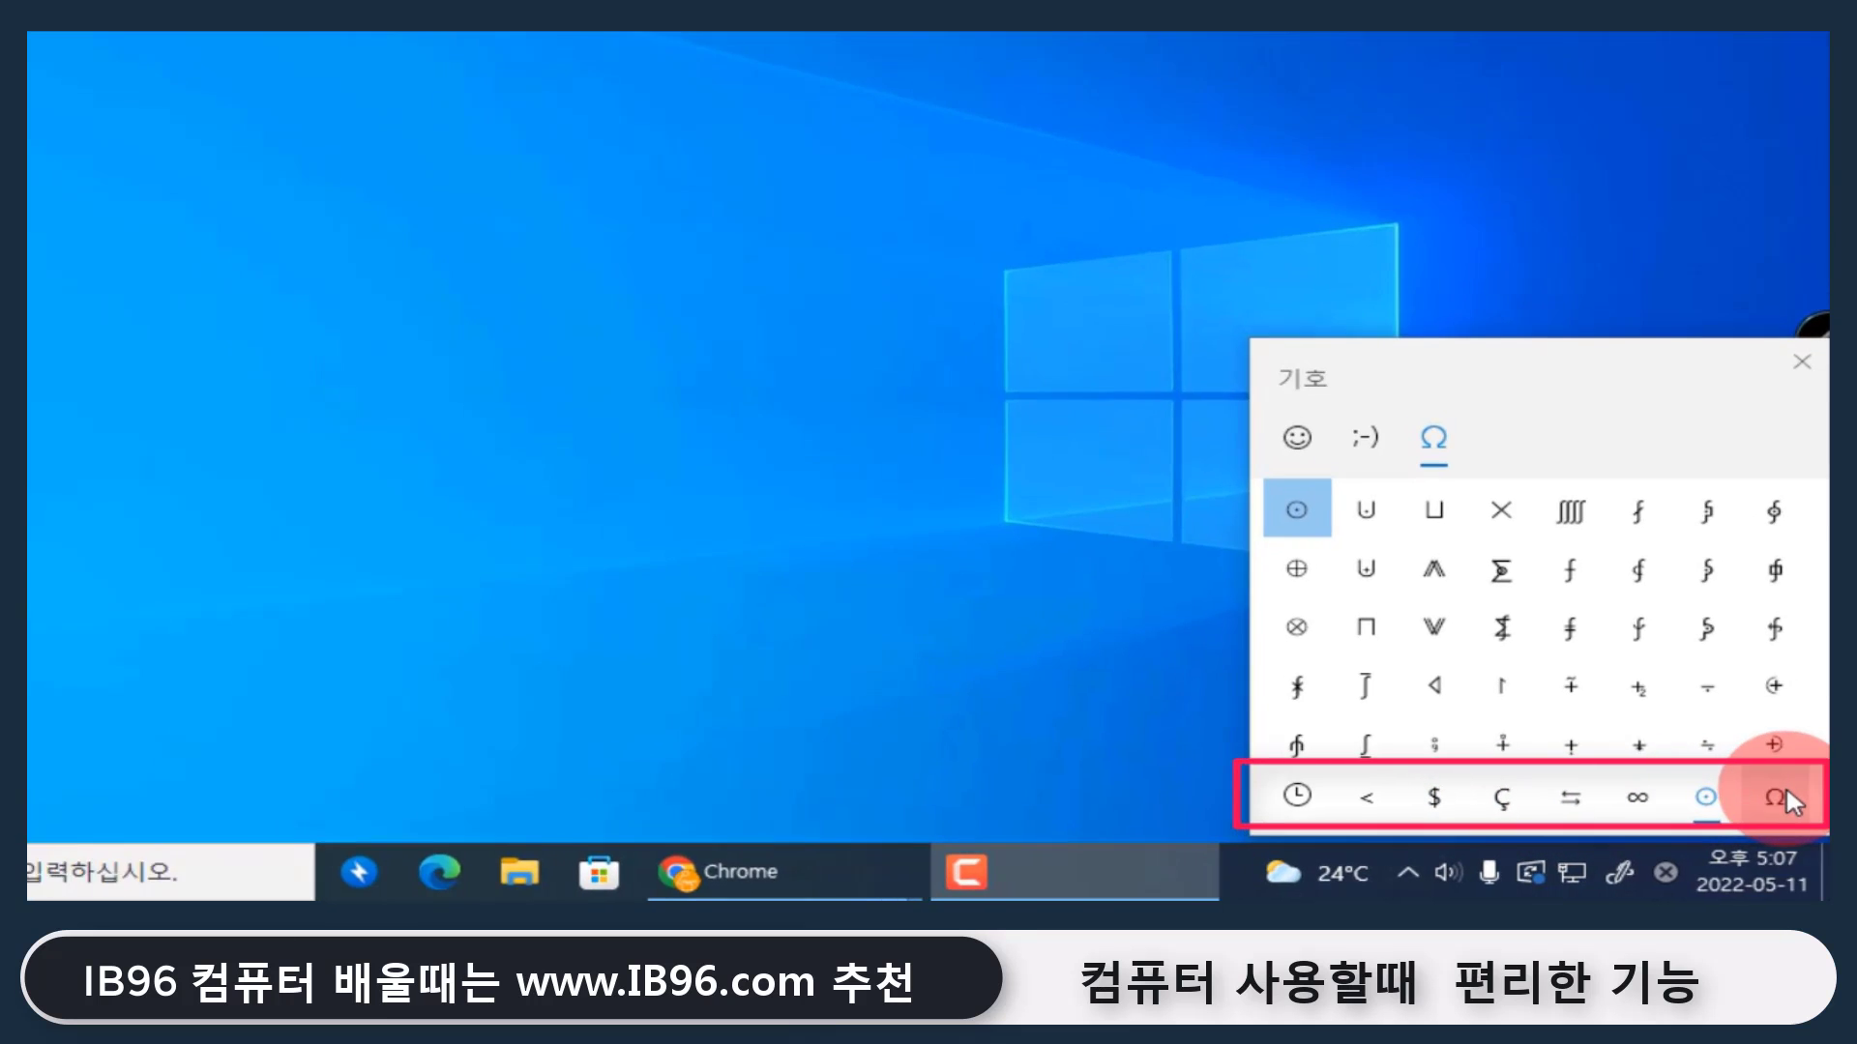
{"action": "left_click", "coordinate": [1773, 795]}
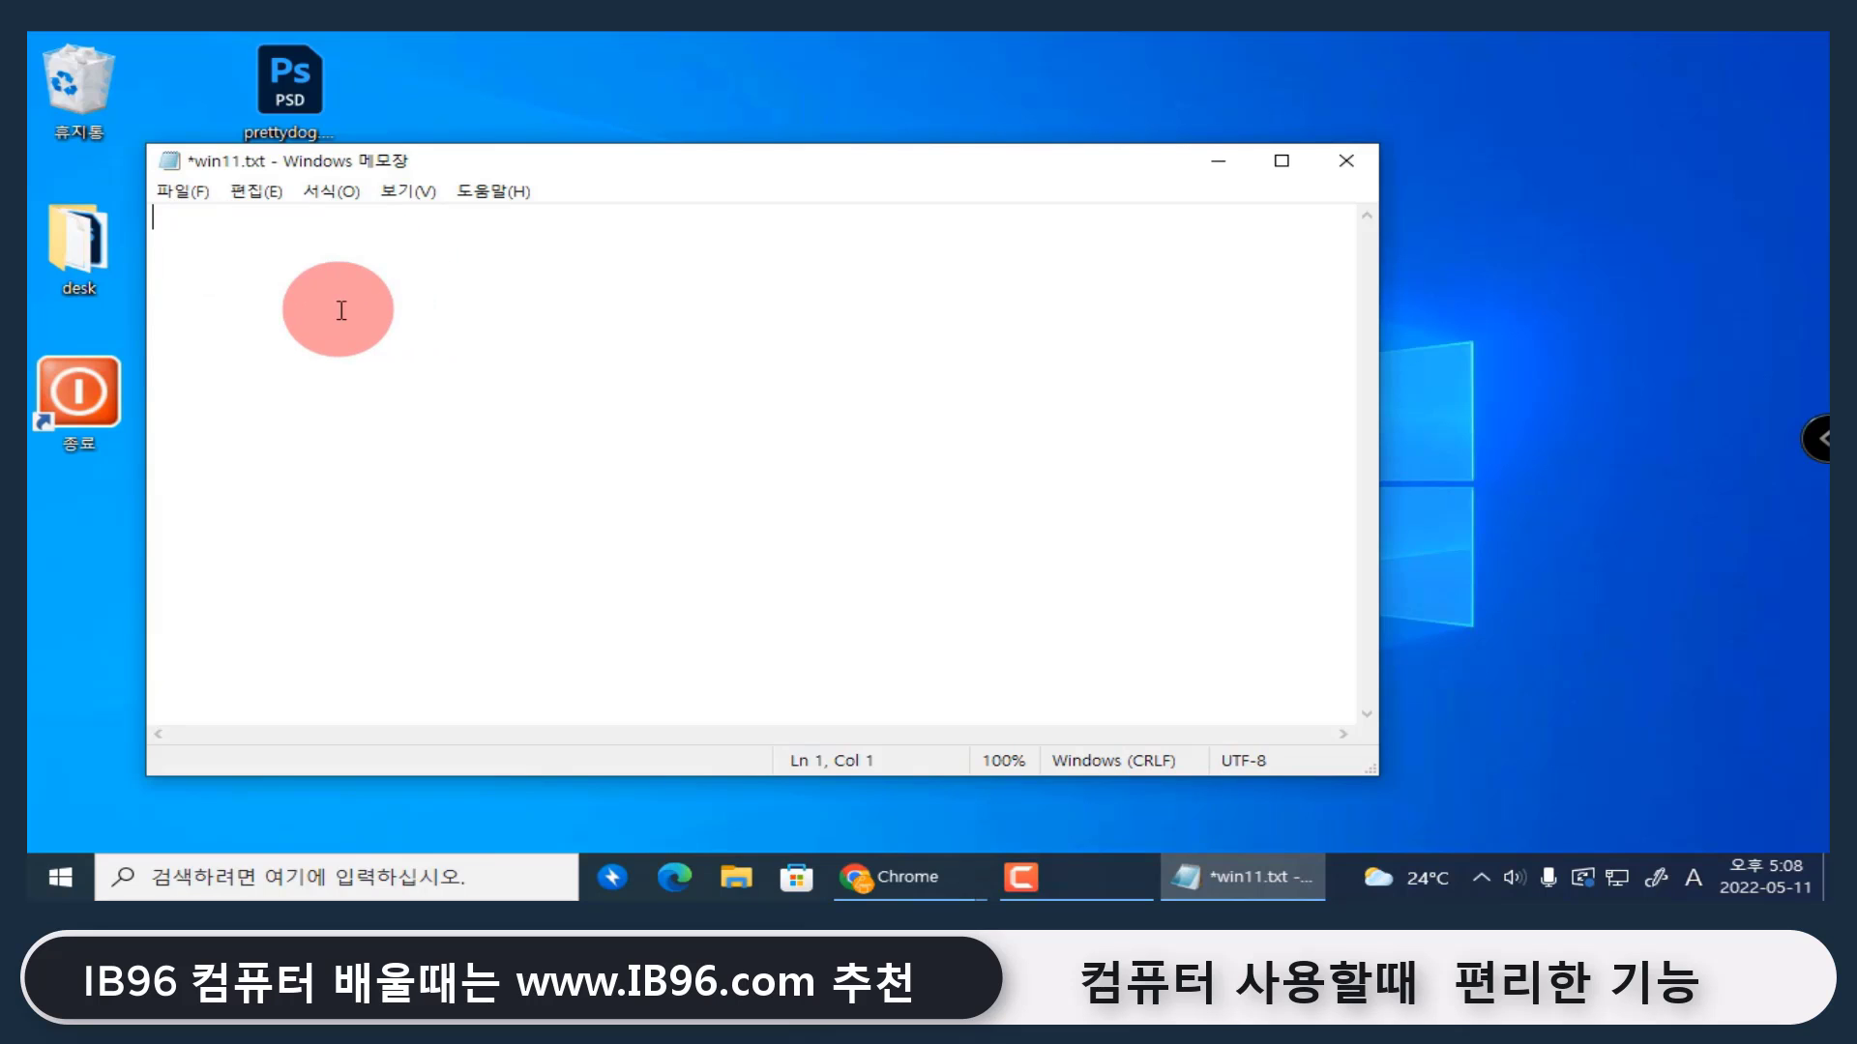
Insert ⅣⅣ½½※※※ into the win11.txt note from the 기호 collection of the Windows emoji panel
{"action": "key", "text": "super+period"}
{"action": "left_click", "coordinate": [304, 315]}
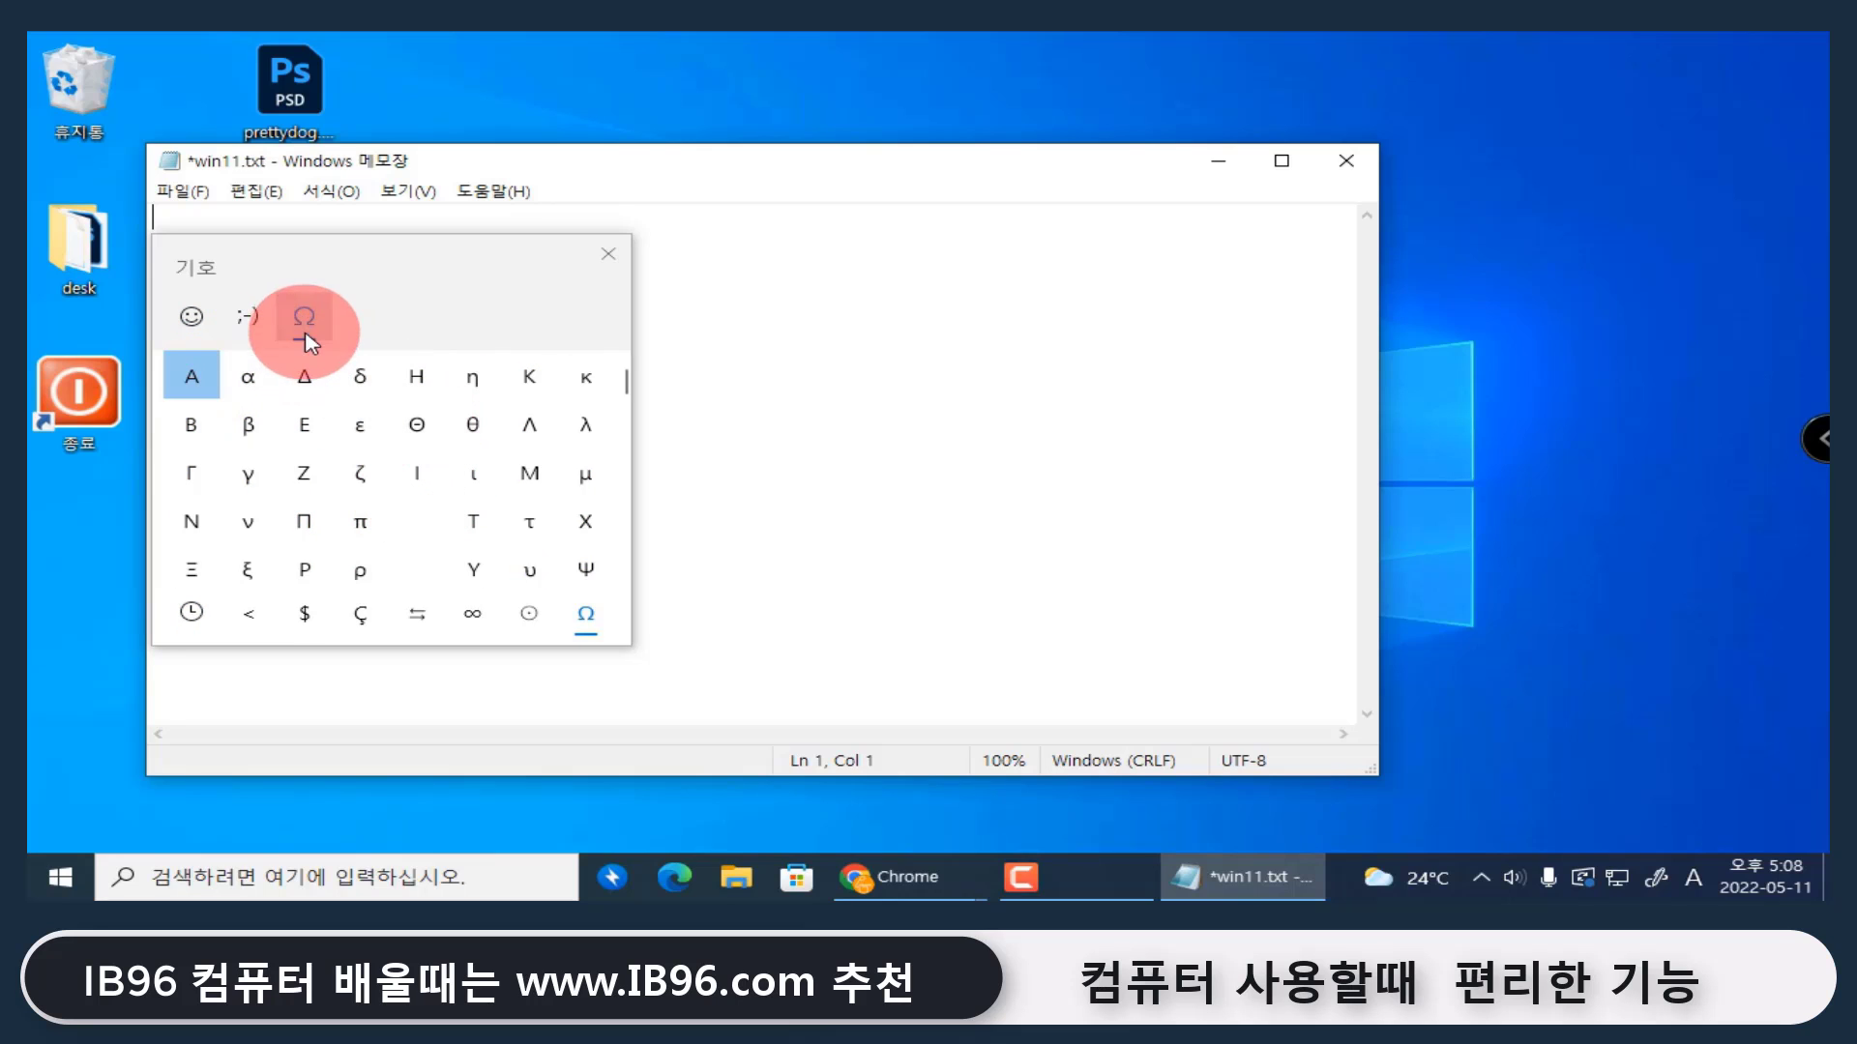
{"action": "left_click", "coordinate": [473, 615]}
{"action": "double_click", "coordinate": [534, 576]}
{"action": "scroll", "coordinate": [535, 575], "scroll_direction": "down", "scroll_amount": 5}
{"action": "double_click", "coordinate": [534, 576]}
{"action": "triple_click", "coordinate": [530, 561]}
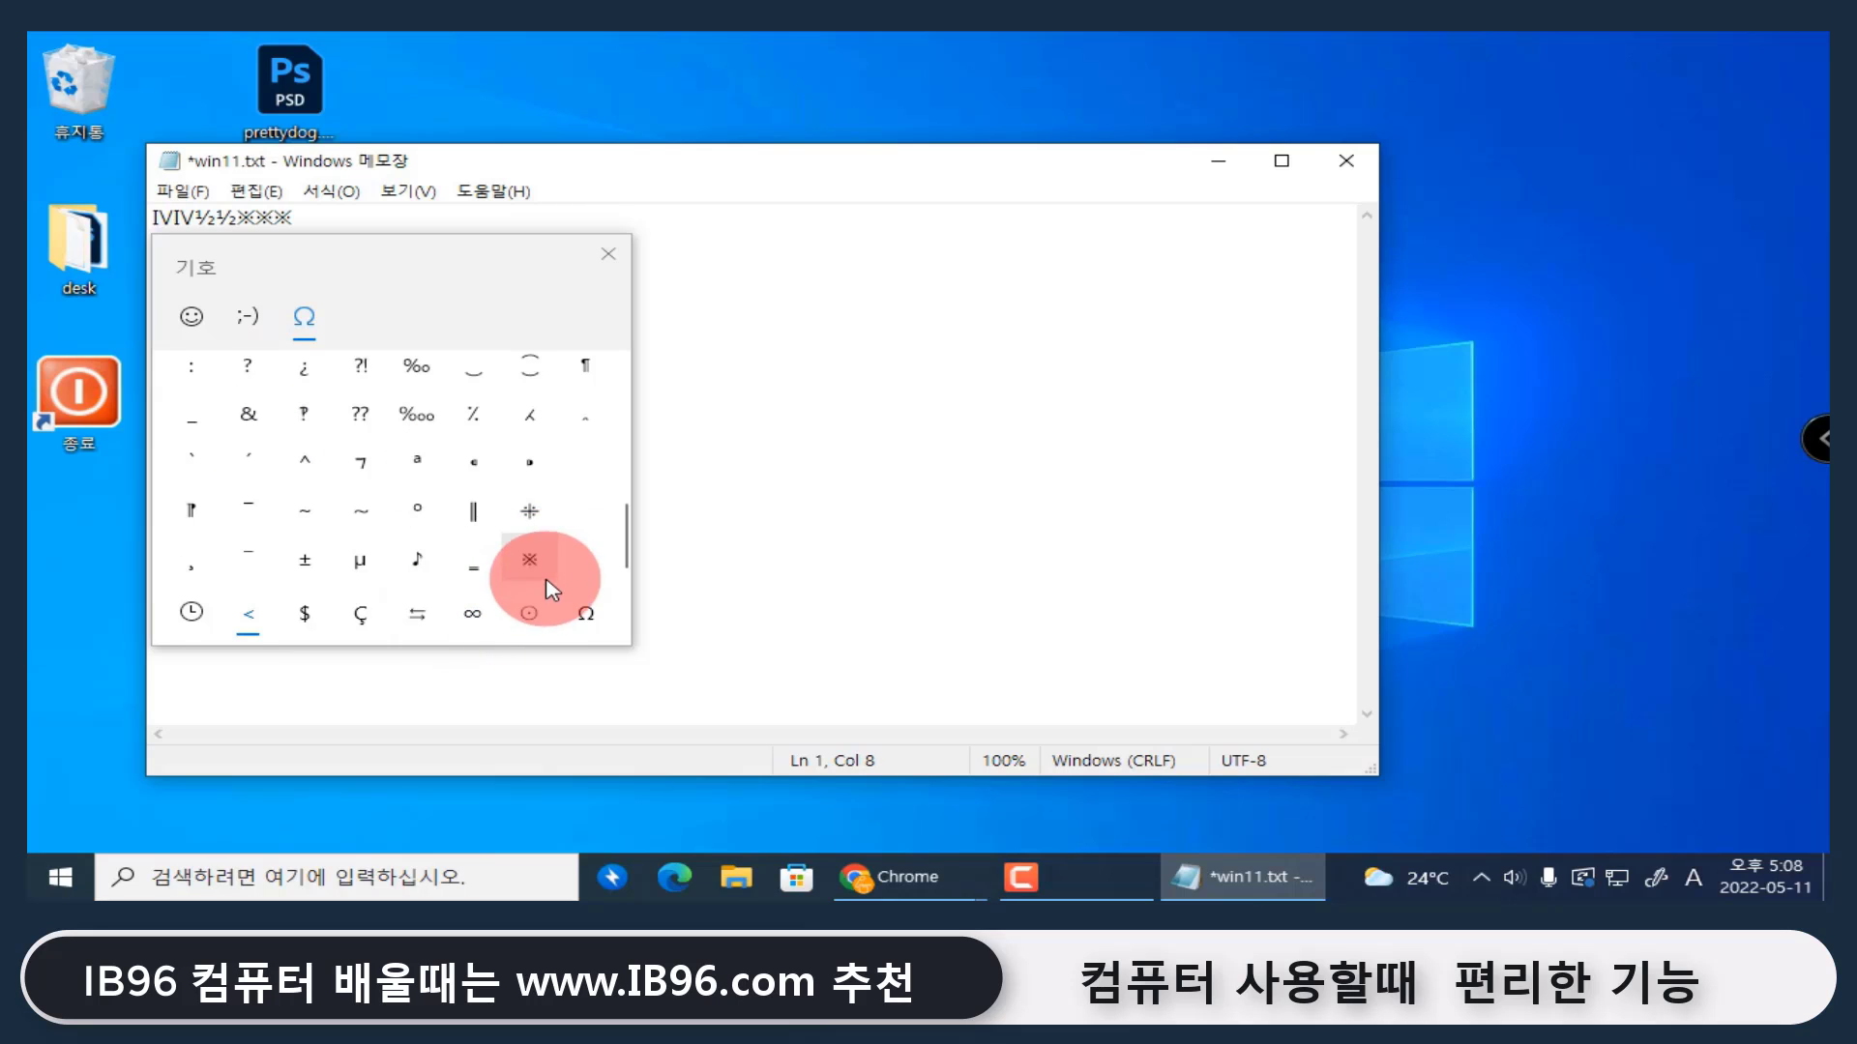
Append the punctuation symbols ‗, ⁜, ‖ and ⁒ to the symbol line in win11.txt
{"action": "left_click", "coordinate": [478, 569]}
{"action": "left_click", "coordinate": [528, 513]}
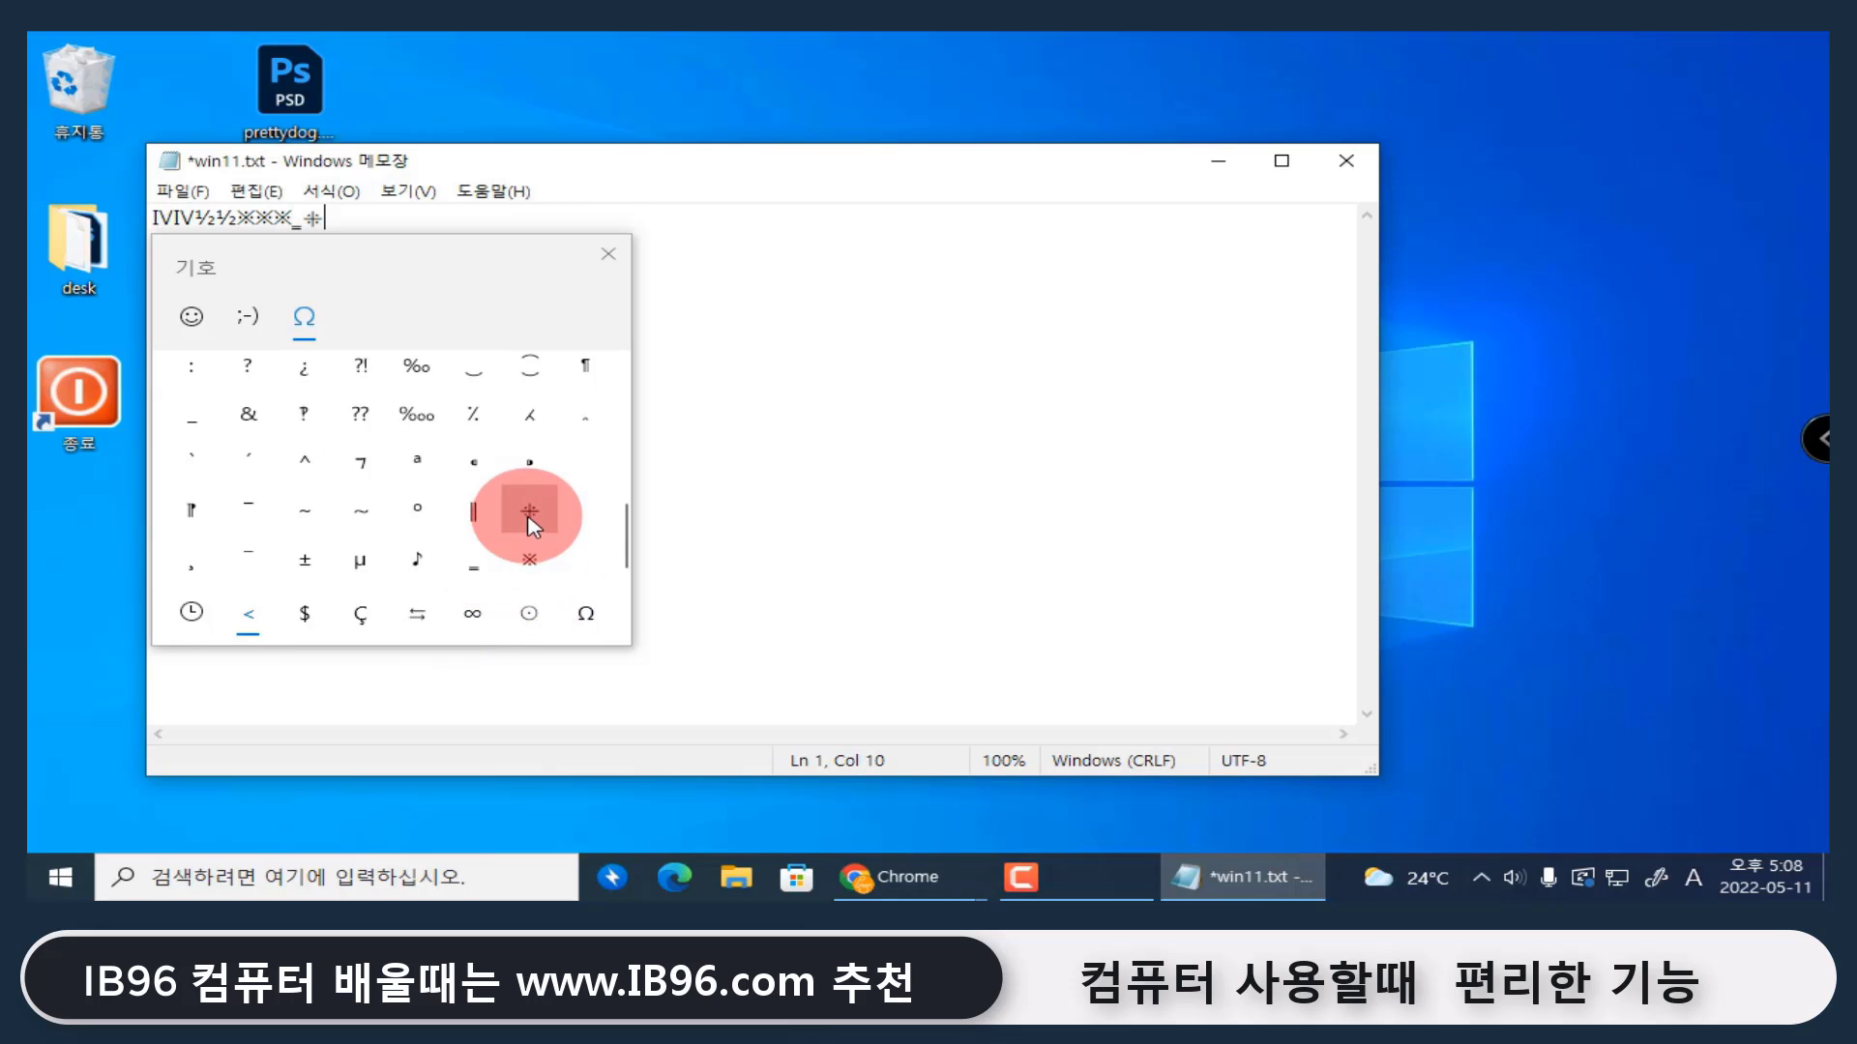
{"action": "left_click", "coordinate": [471, 512]}
{"action": "left_click", "coordinate": [477, 410]}
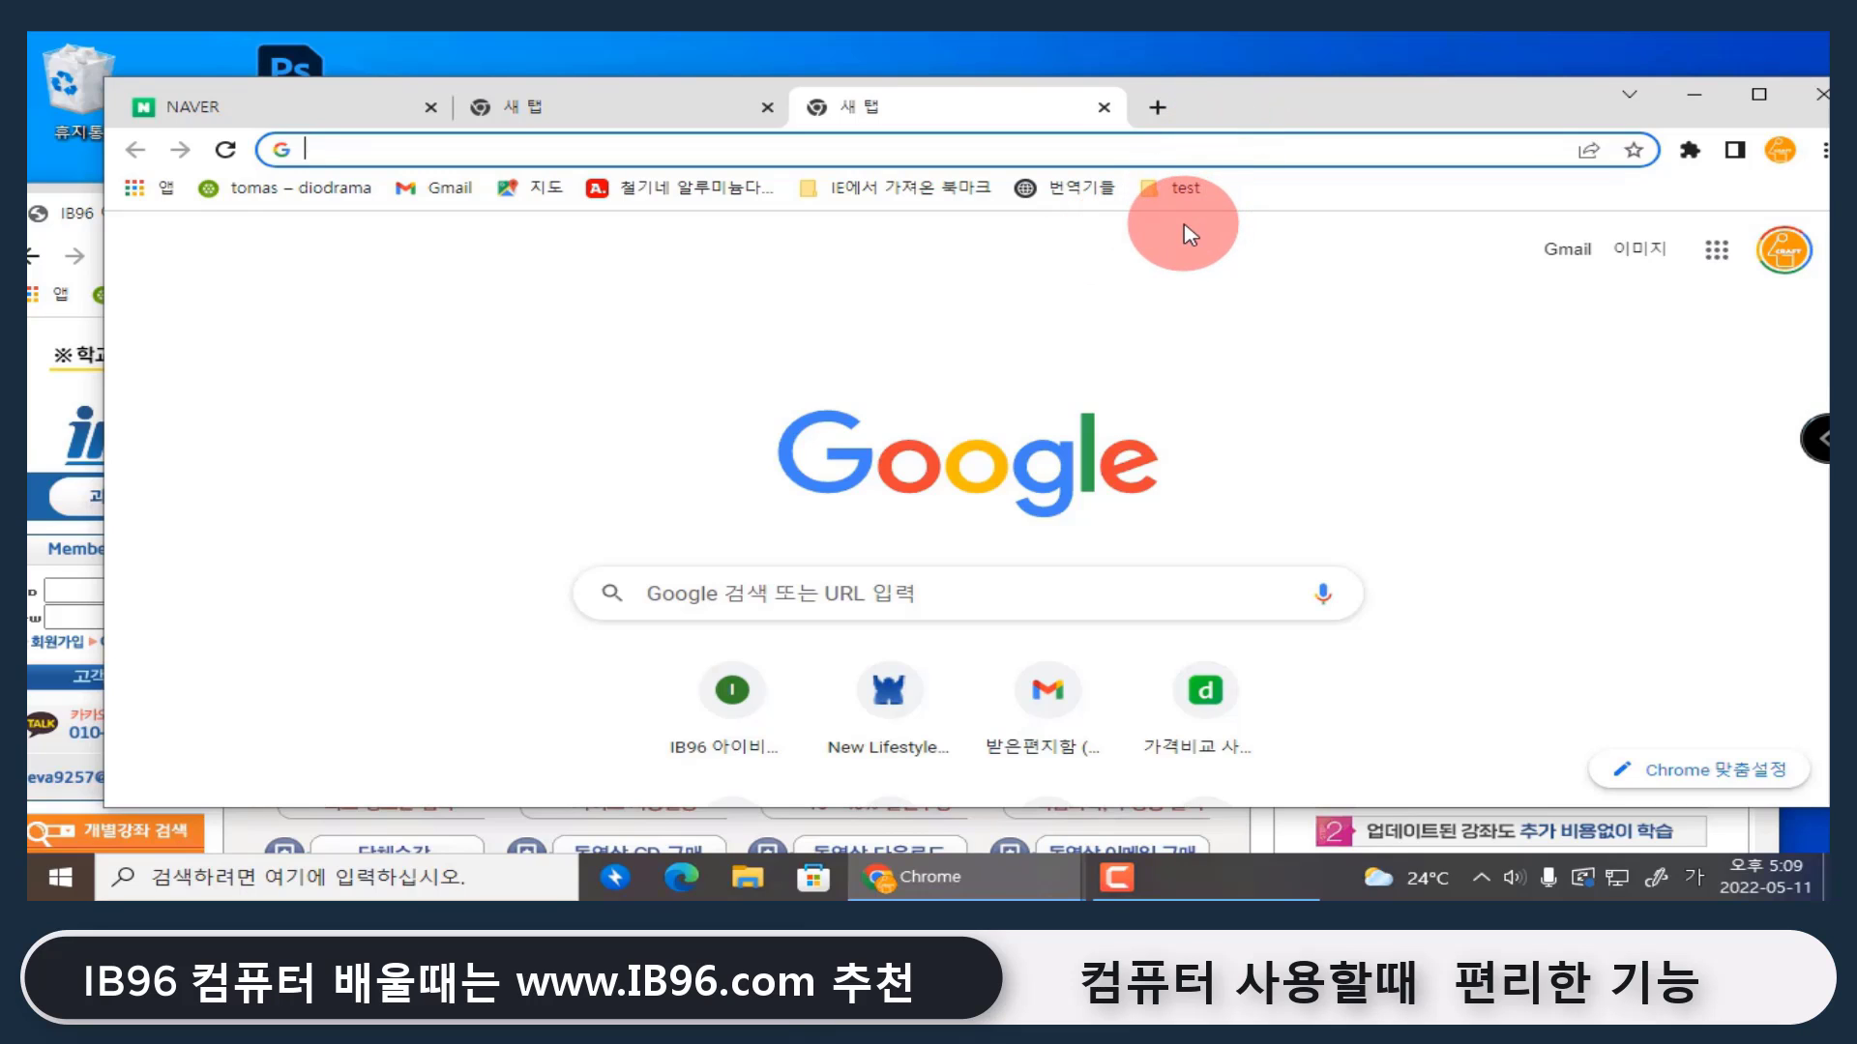
Snap the Chrome window with the new tab to the right half of the screen and fill the left half with the 인강 window
{"action": "key", "text": "super"}
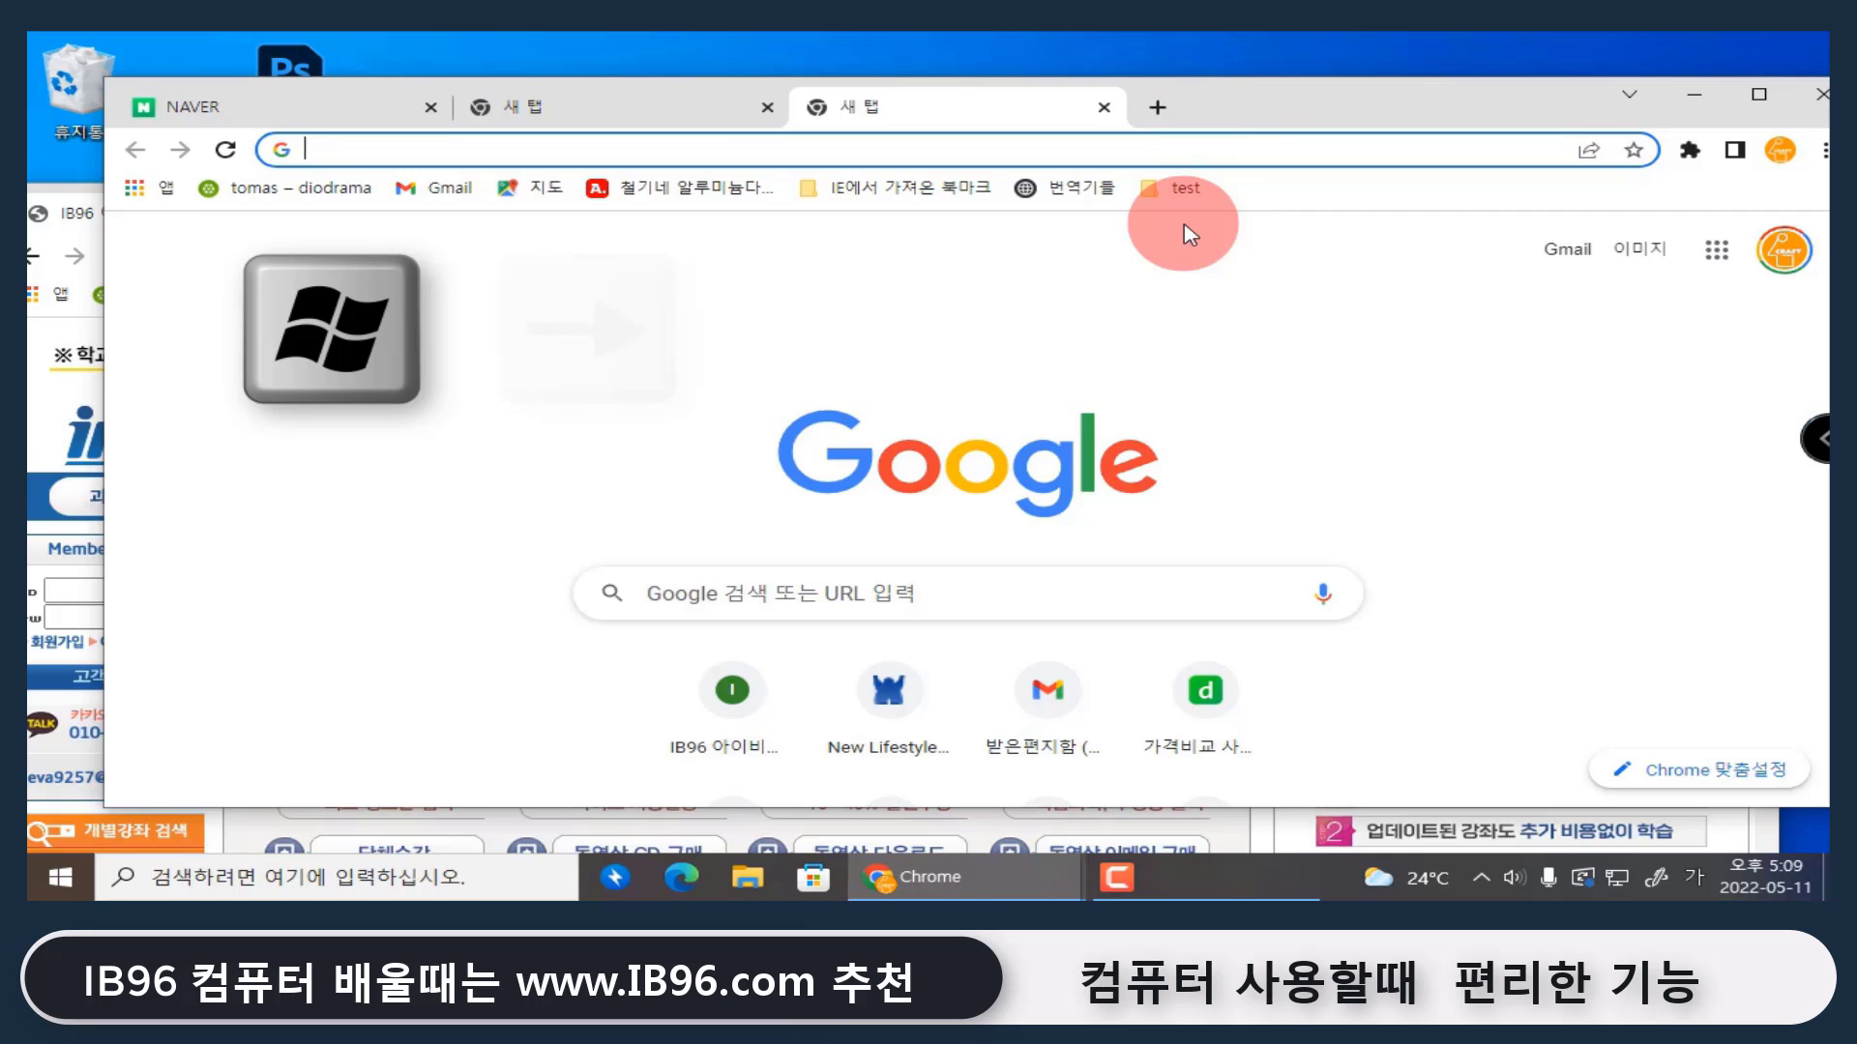
{"action": "key", "text": "super+Right"}
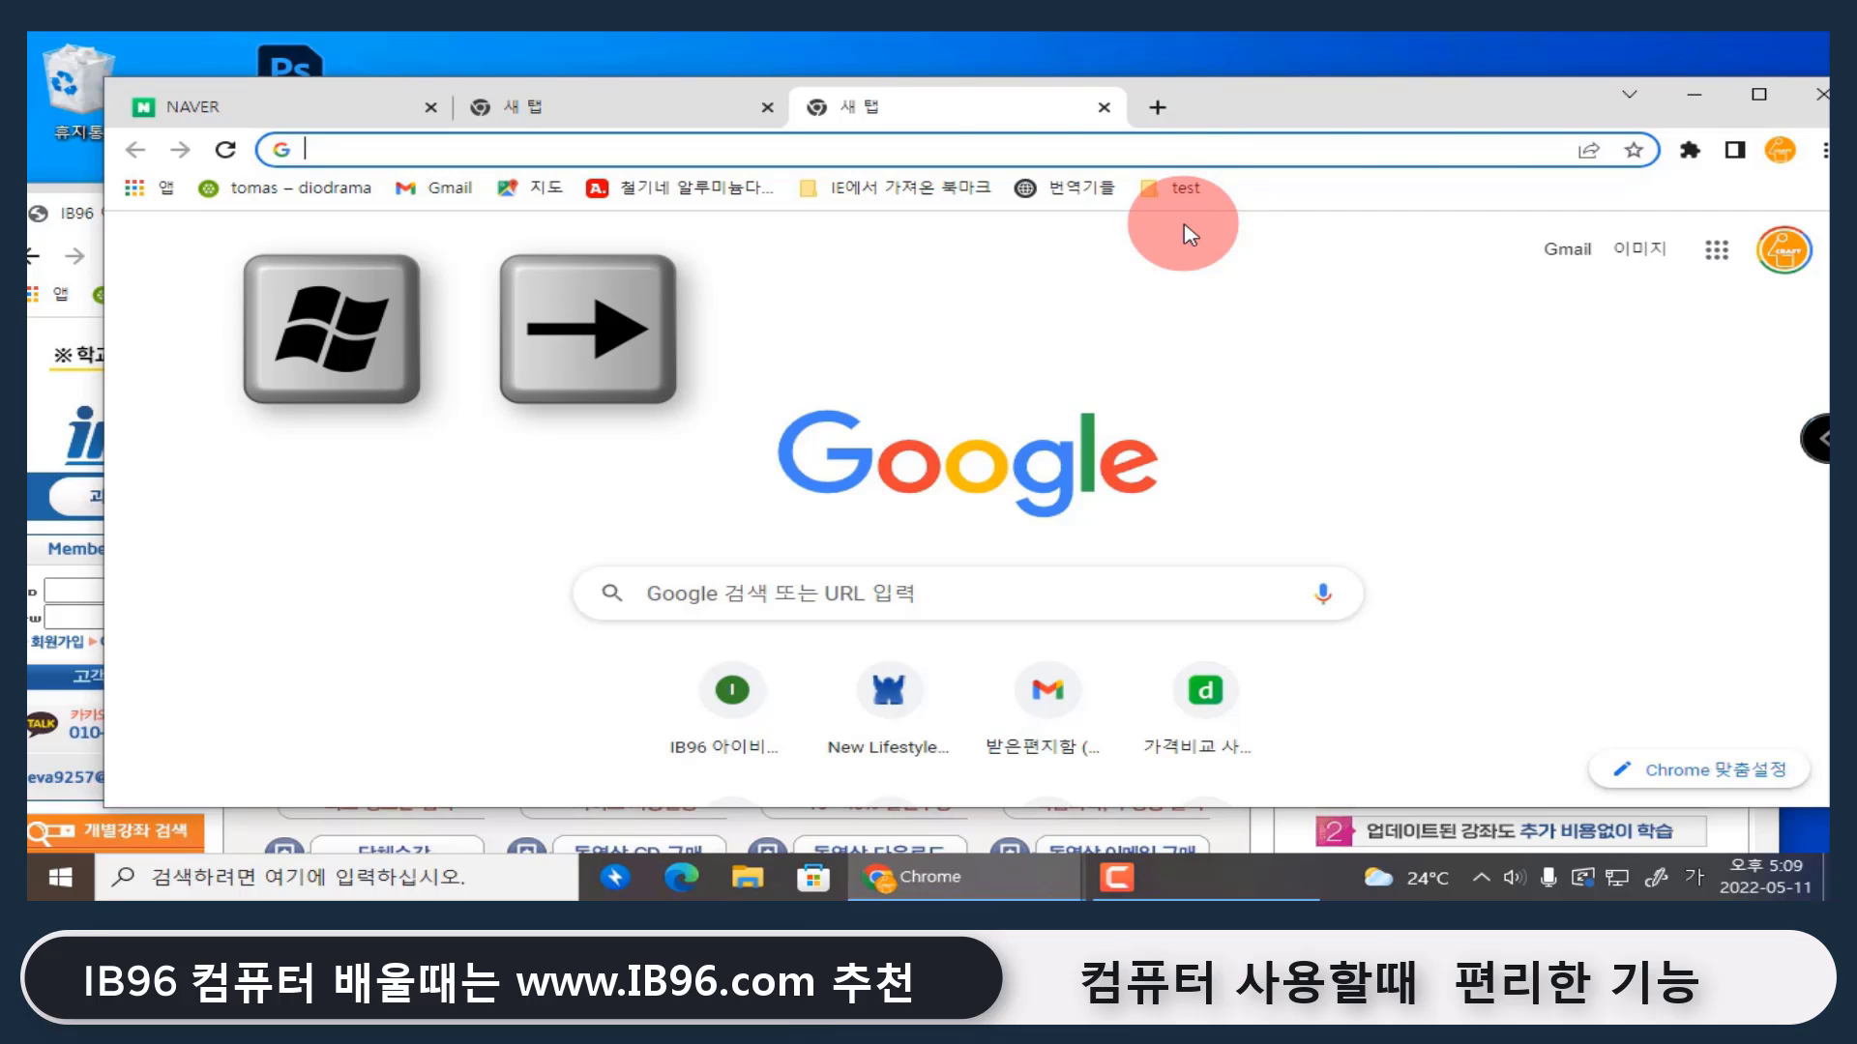
{"action": "key", "text": "super+Left"}
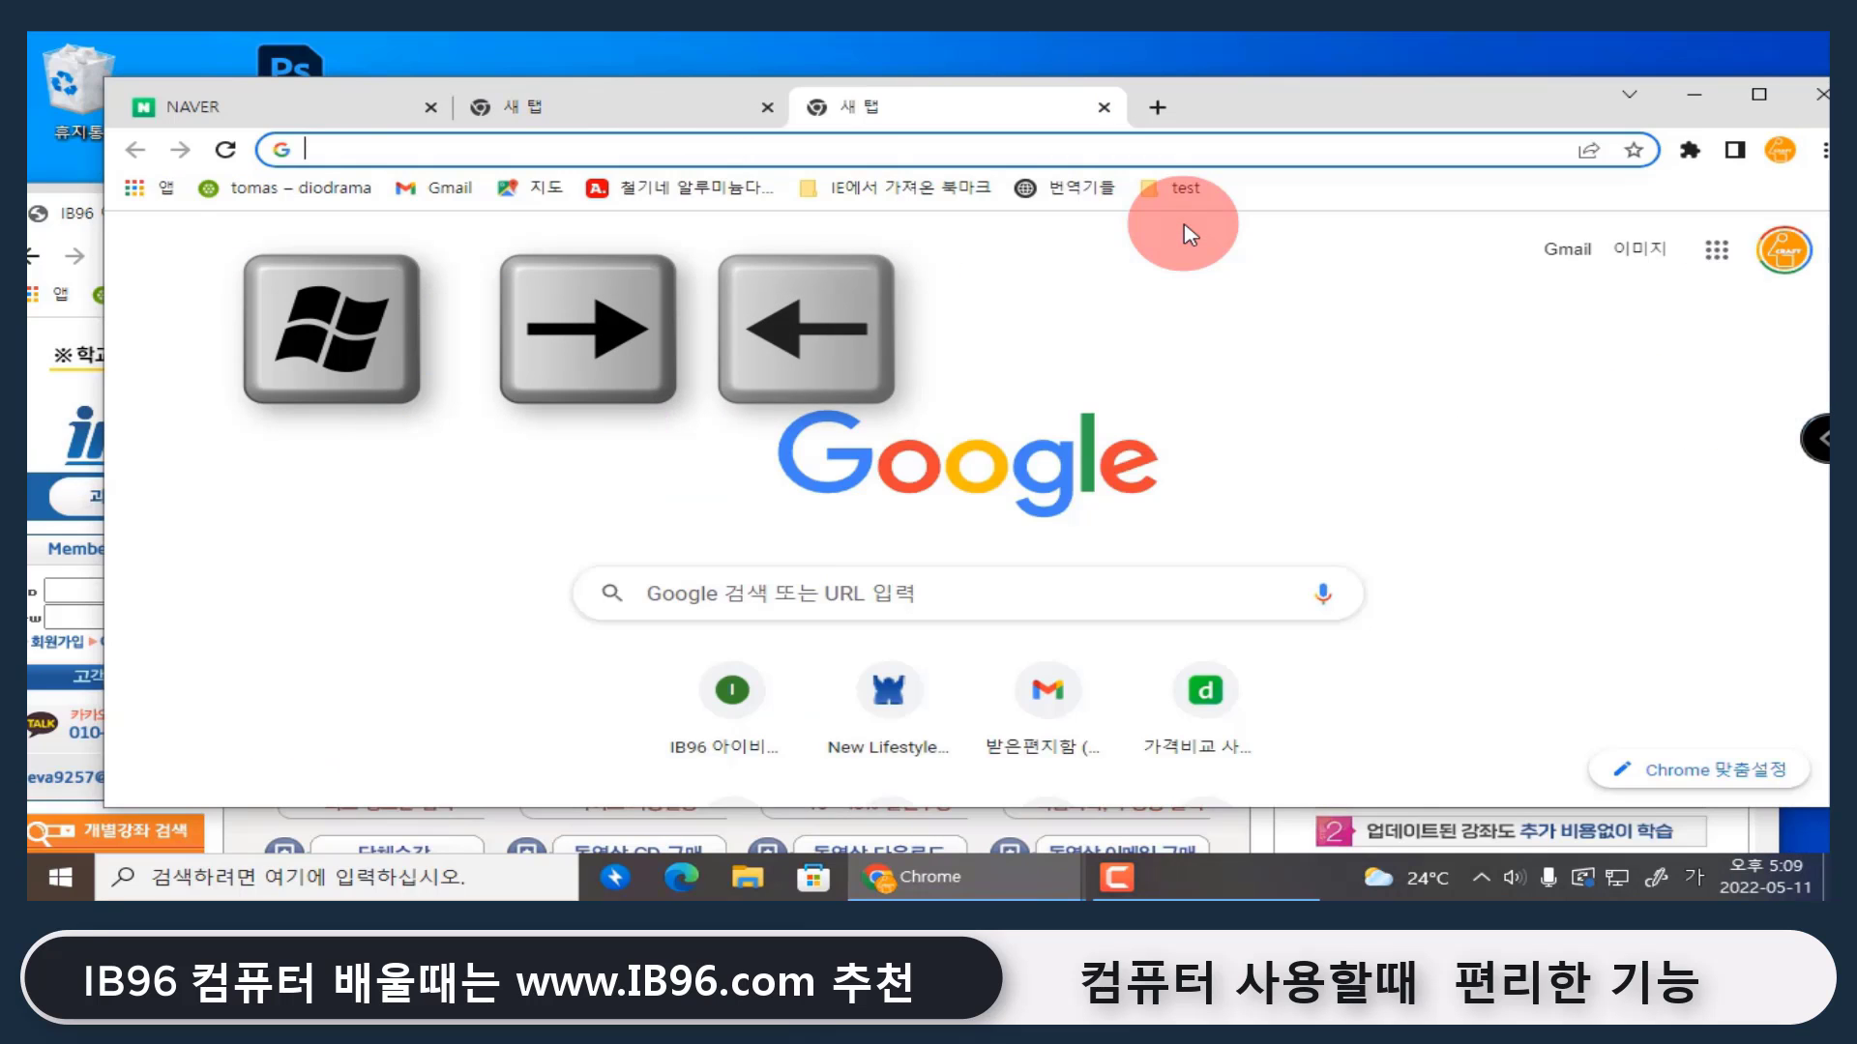
{"action": "key", "text": "super+Left"}
{"action": "key", "text": "super+Right"}
{"action": "key", "text": "super+Right"}
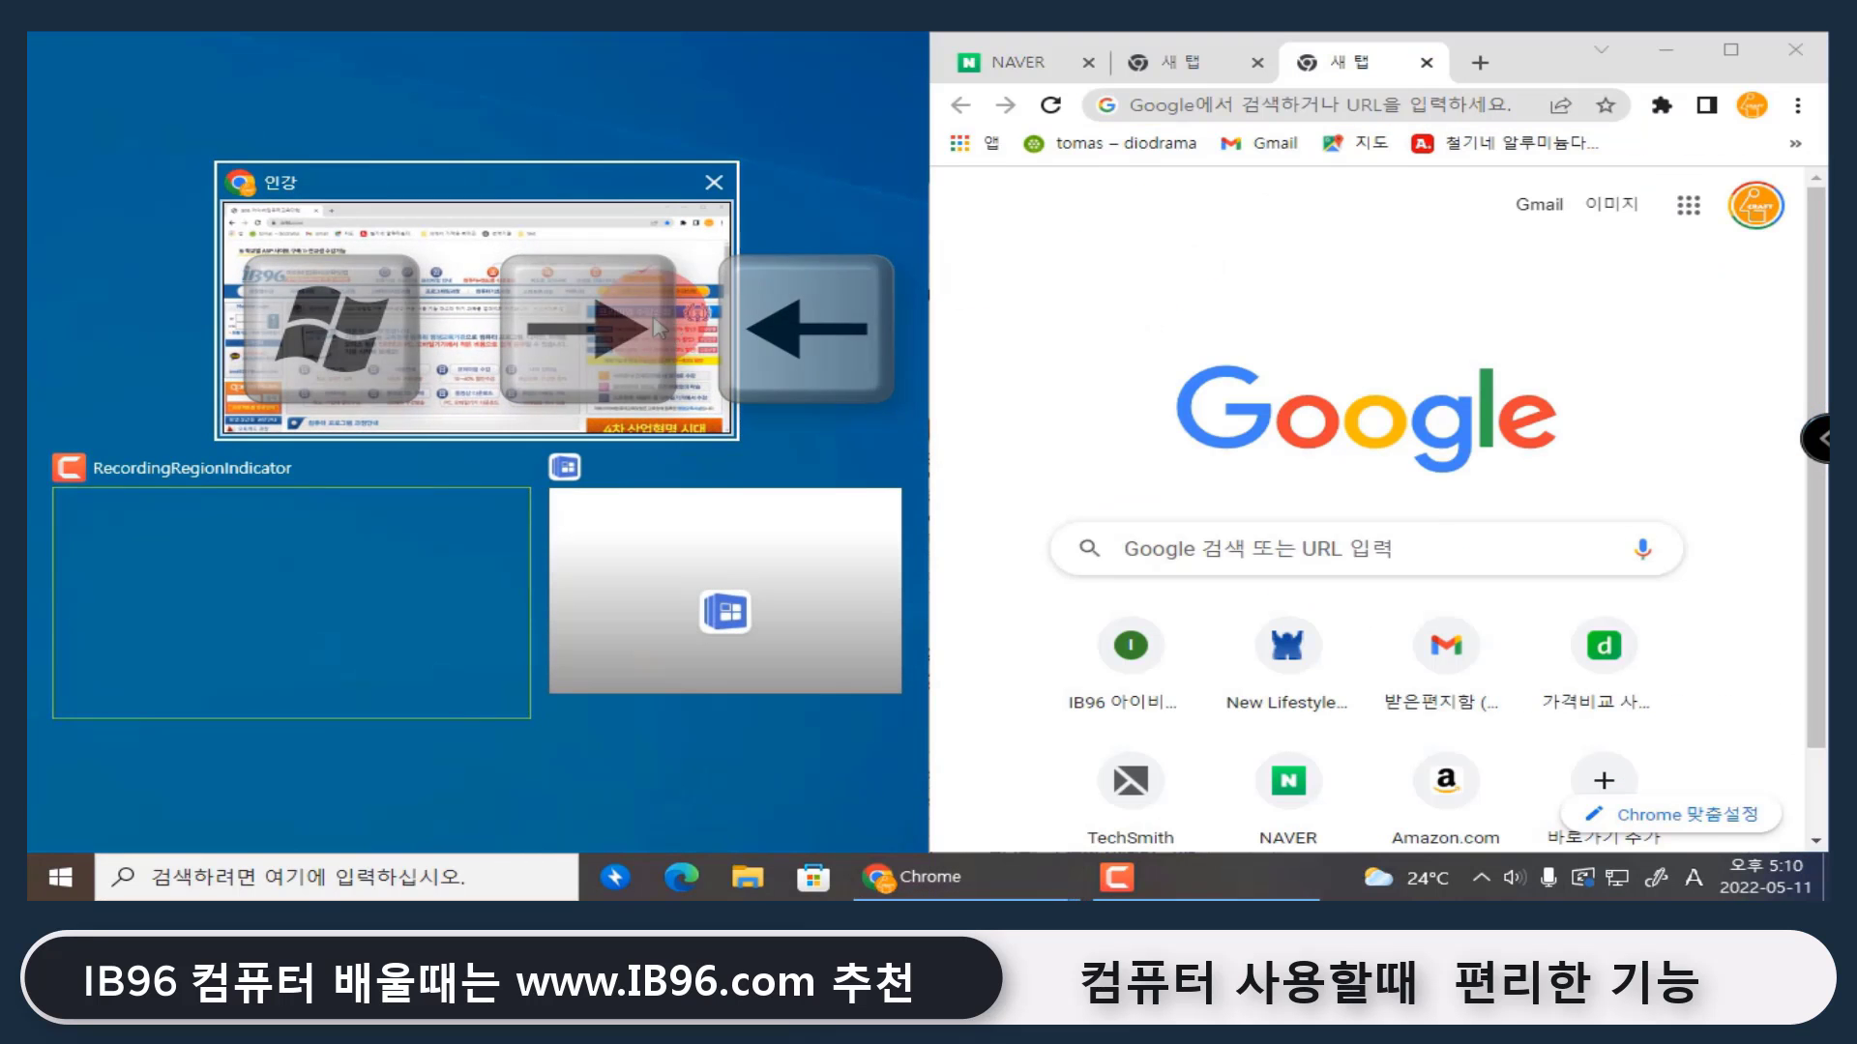
{"action": "left_click", "coordinate": [539, 199]}
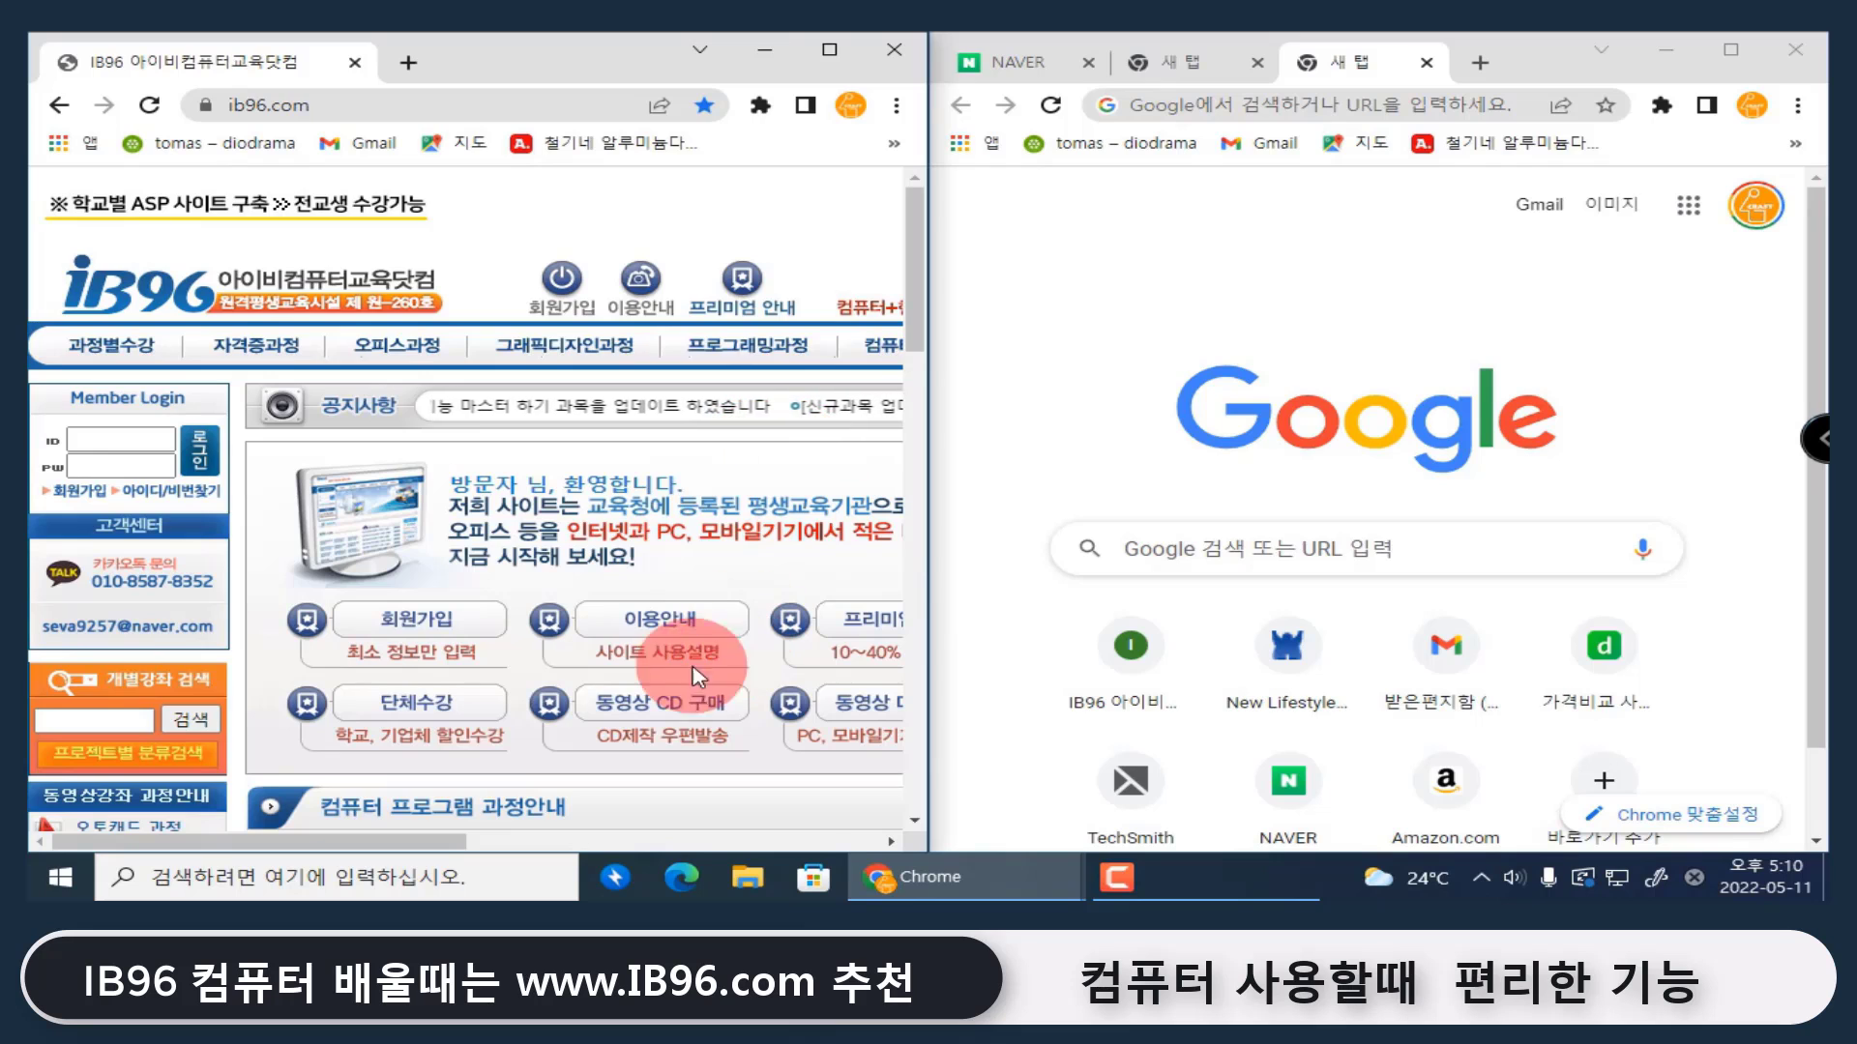
Activate the address bar in each of the two side-by-side Chrome windows, and close the IB96 window
{"action": "left_click", "coordinate": [387, 106]}
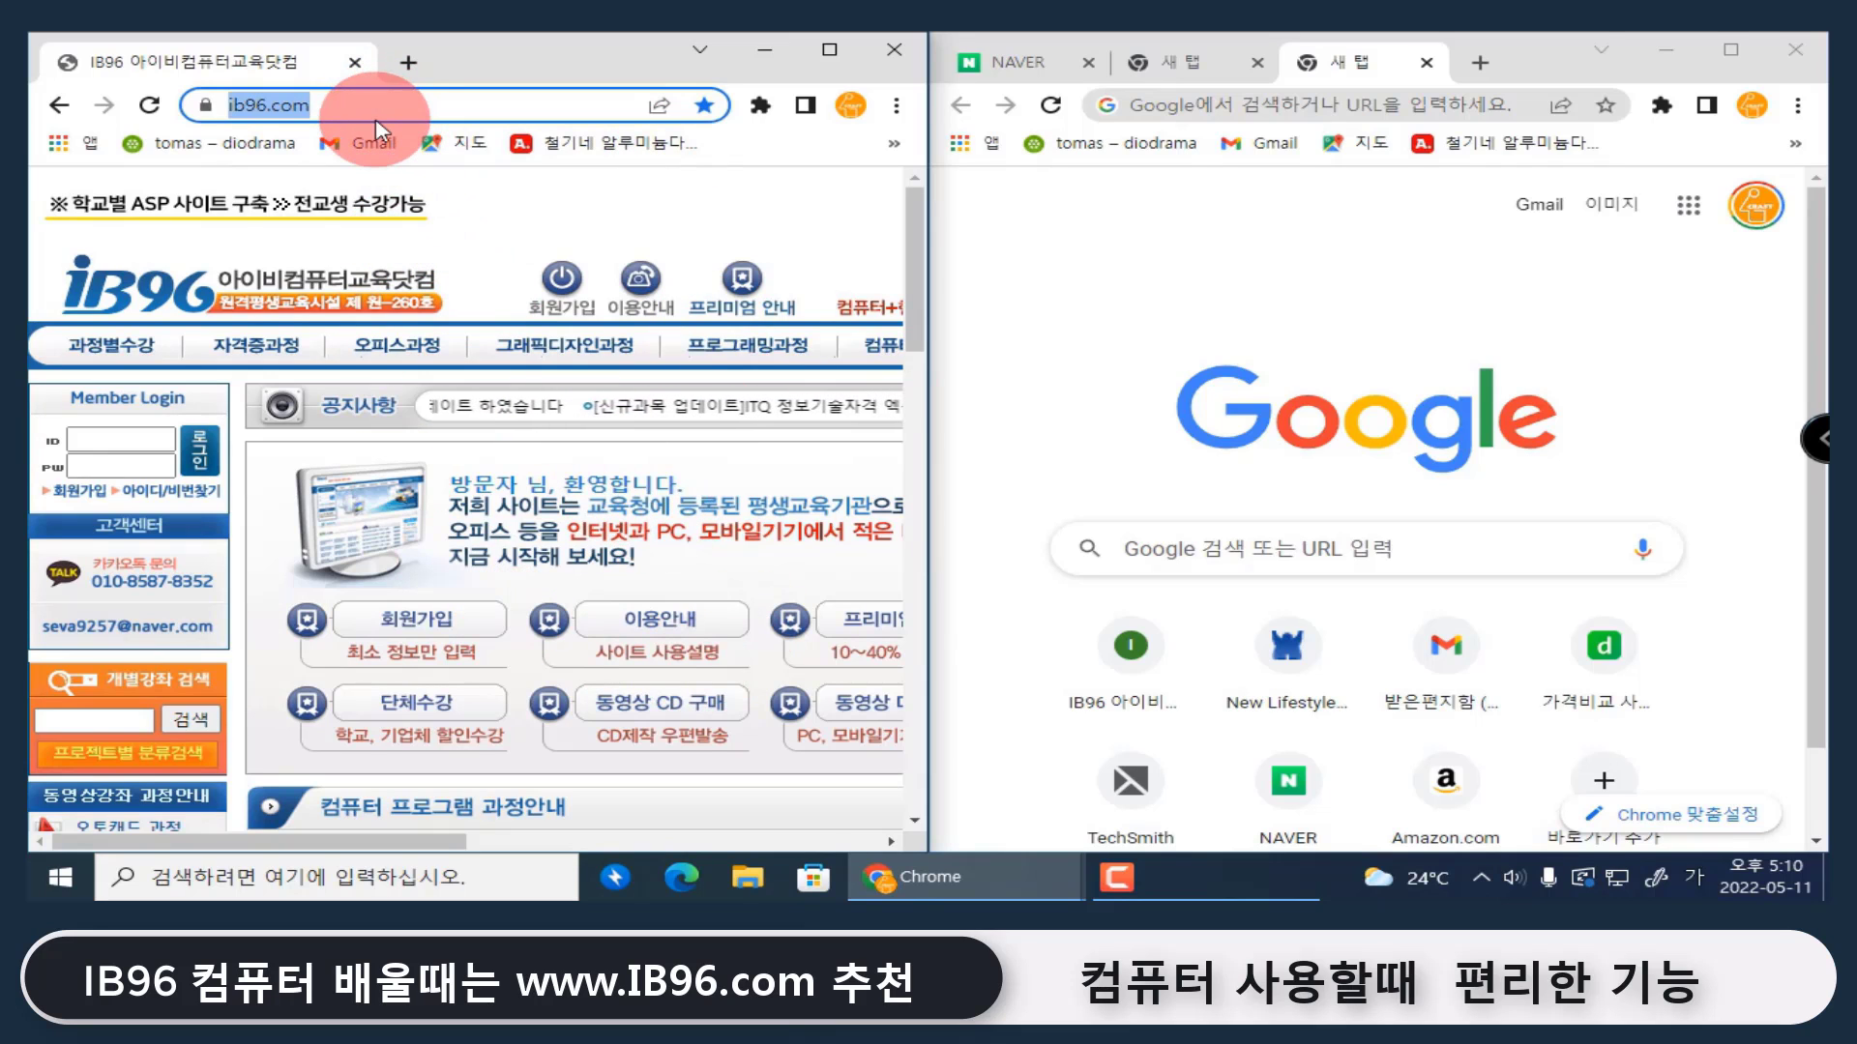
{"action": "left_click", "coordinate": [1305, 103]}
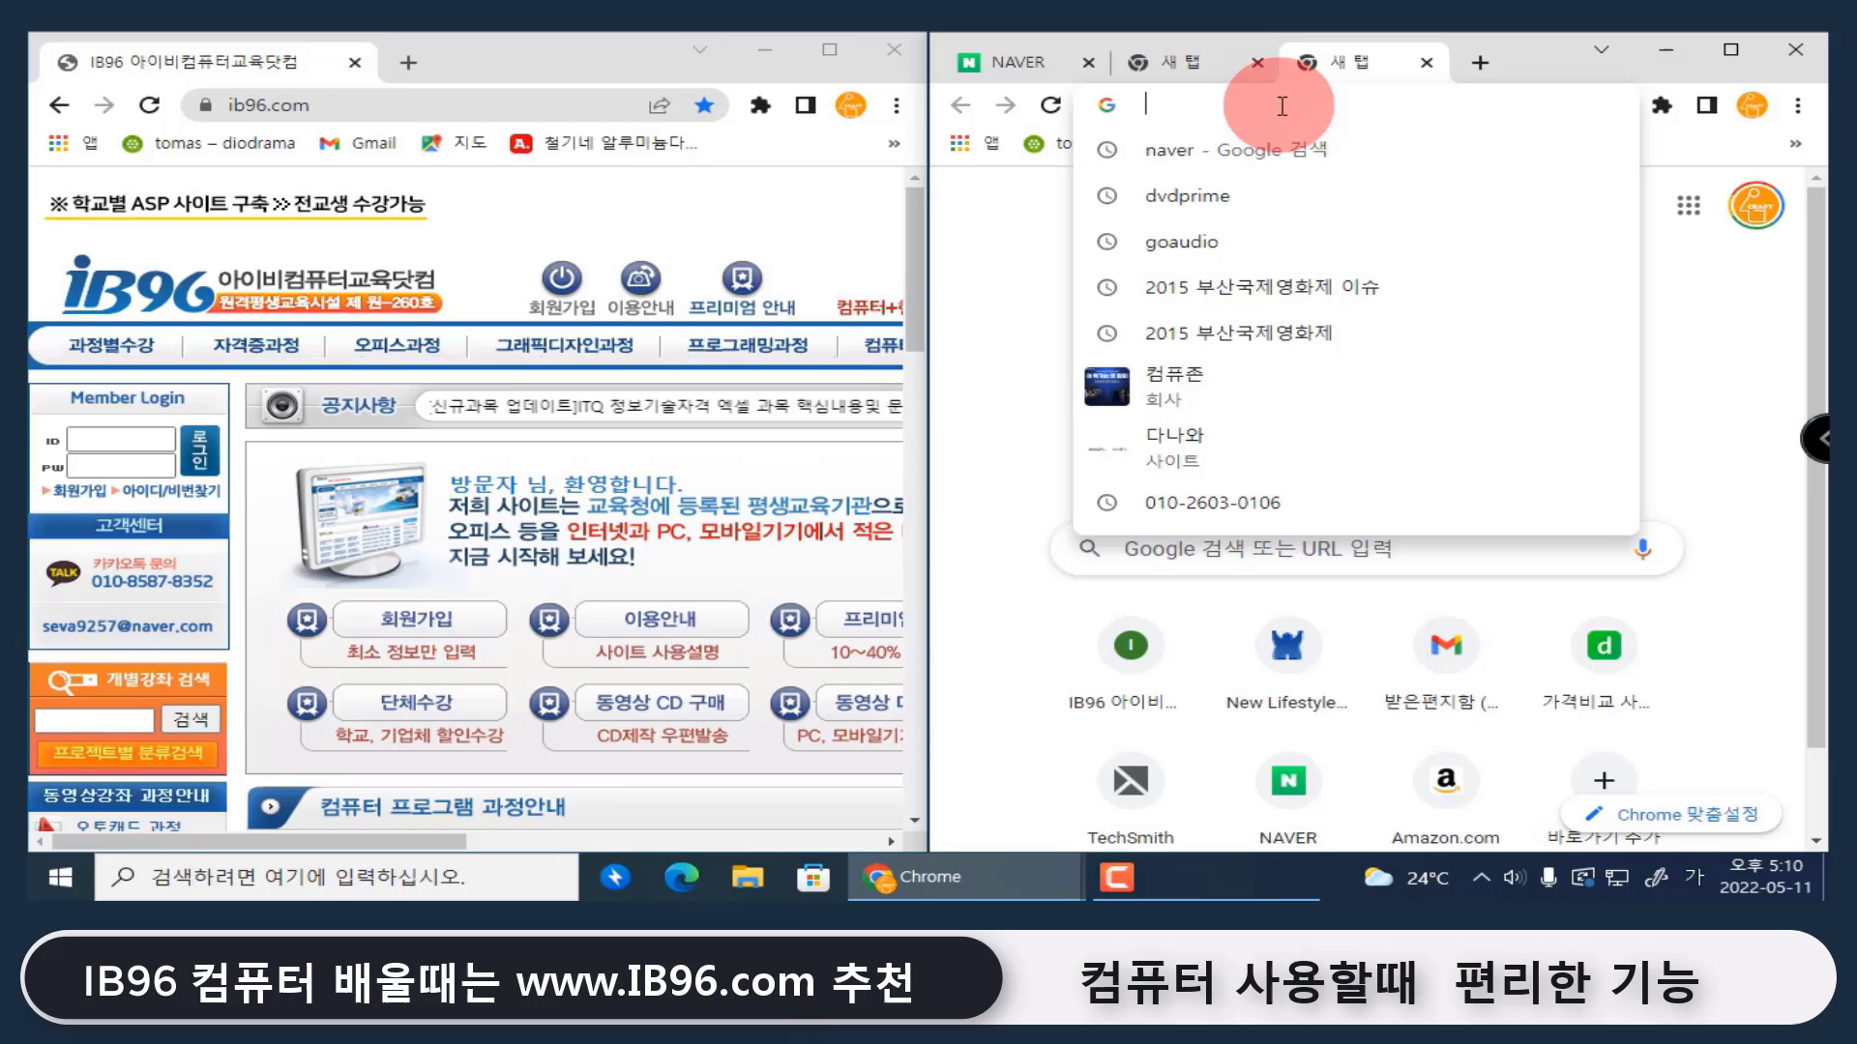
{"action": "left_click", "coordinate": [899, 50]}
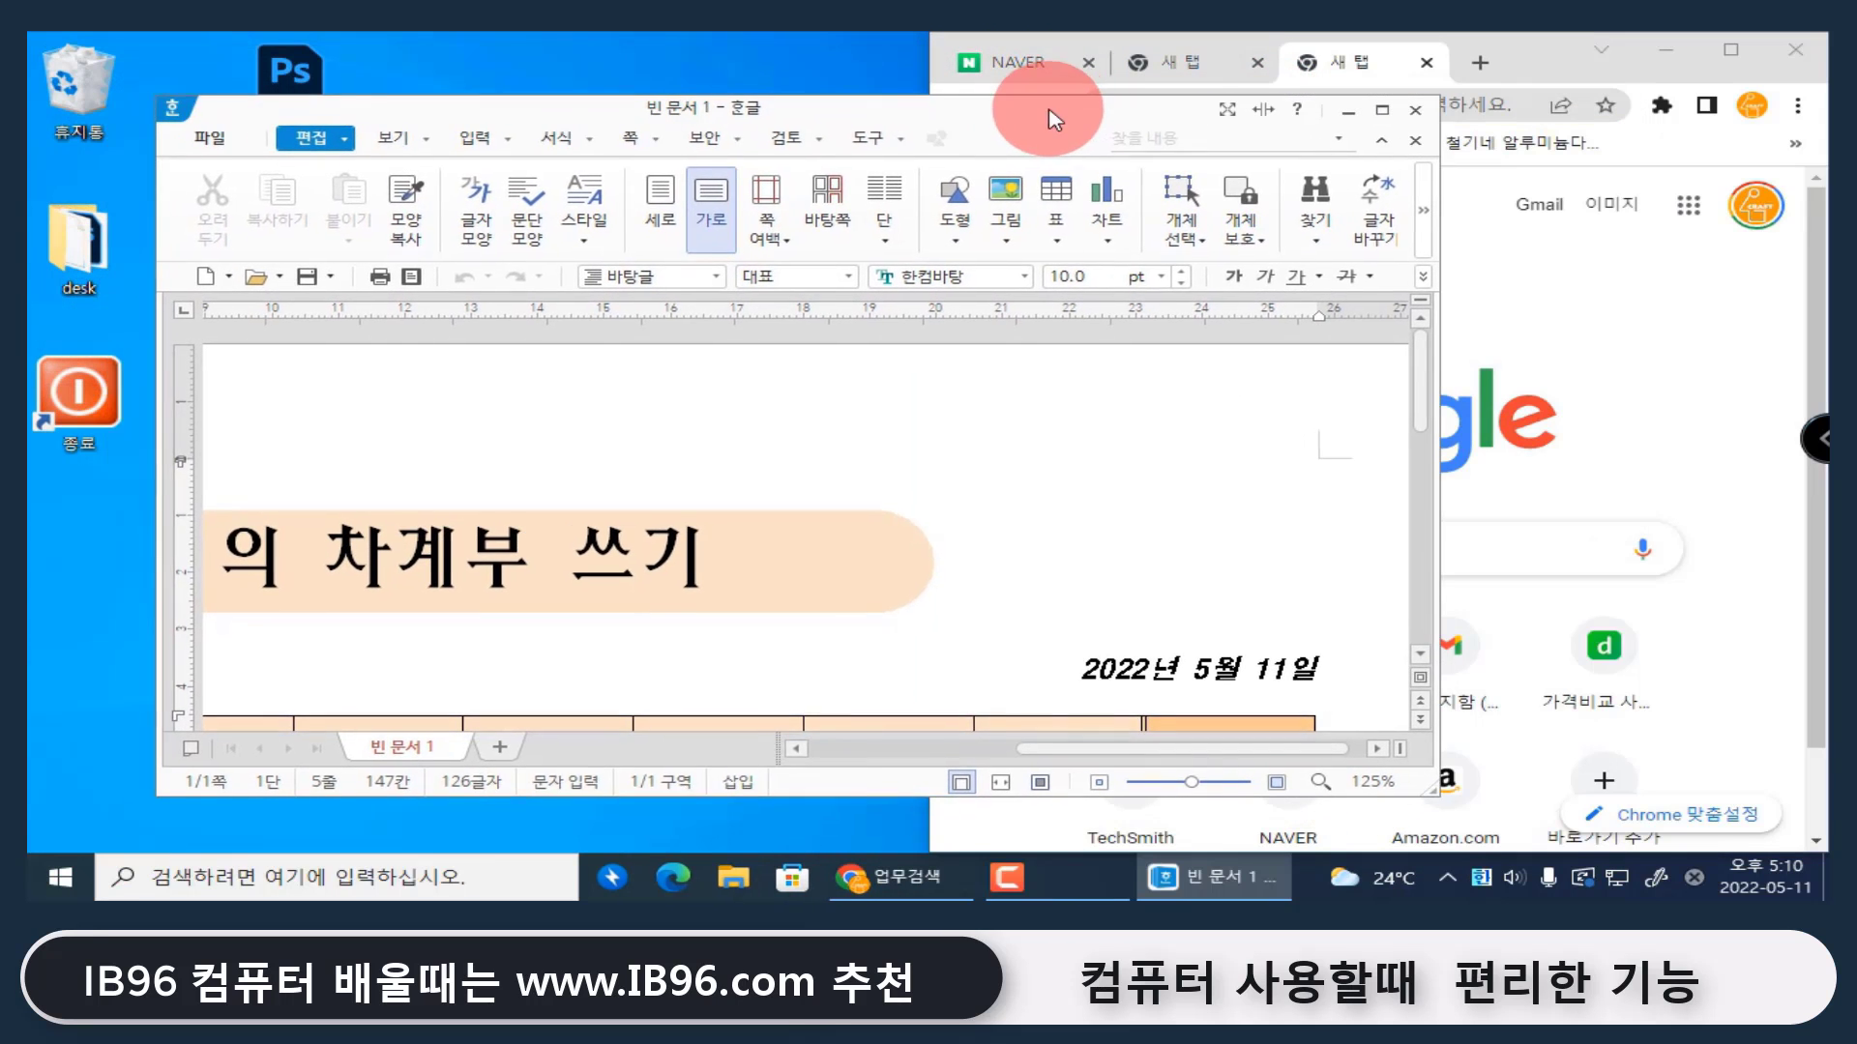
Snap the 빈 문서 1 window of 한글 to the left half beside Chrome and zoom its document out
{"action": "left_click_drag", "start_coordinate": [1054, 121], "coordinate": [1013, 130]}
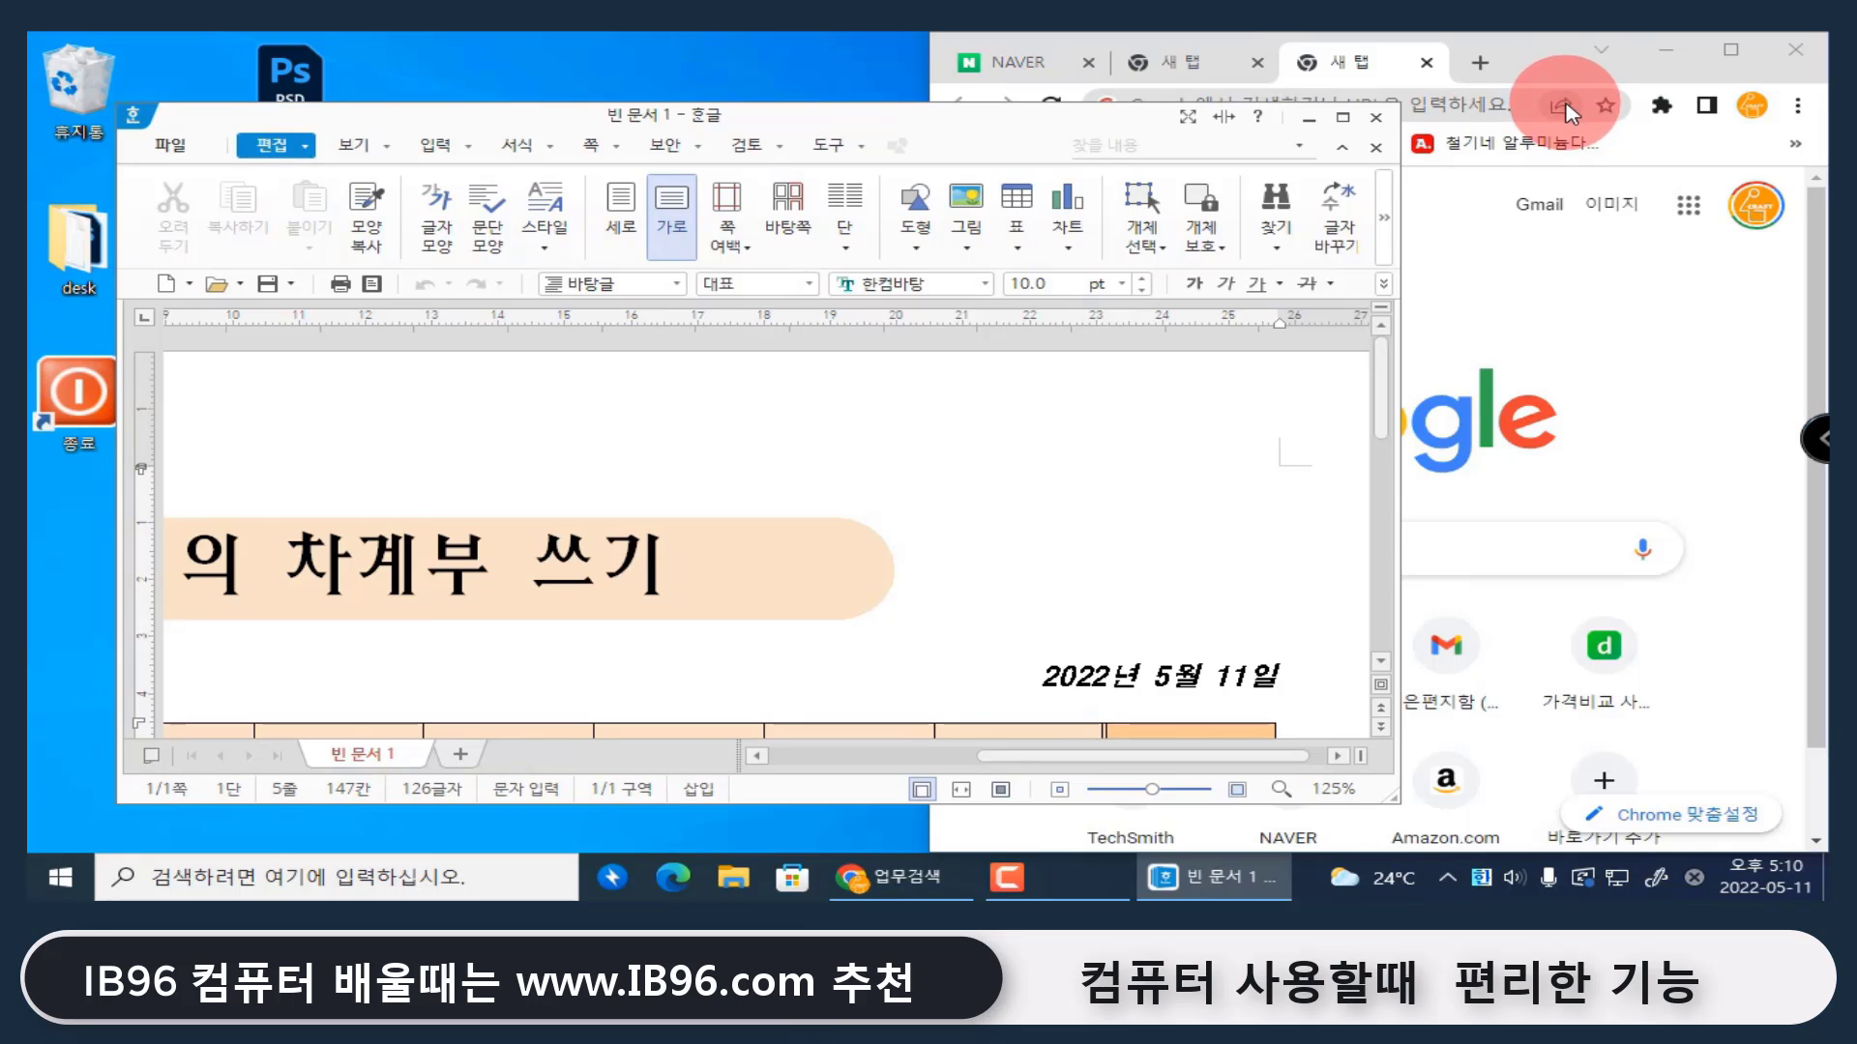
{"action": "left_click_drag", "start_coordinate": [958, 118], "coordinate": [964, 127]}
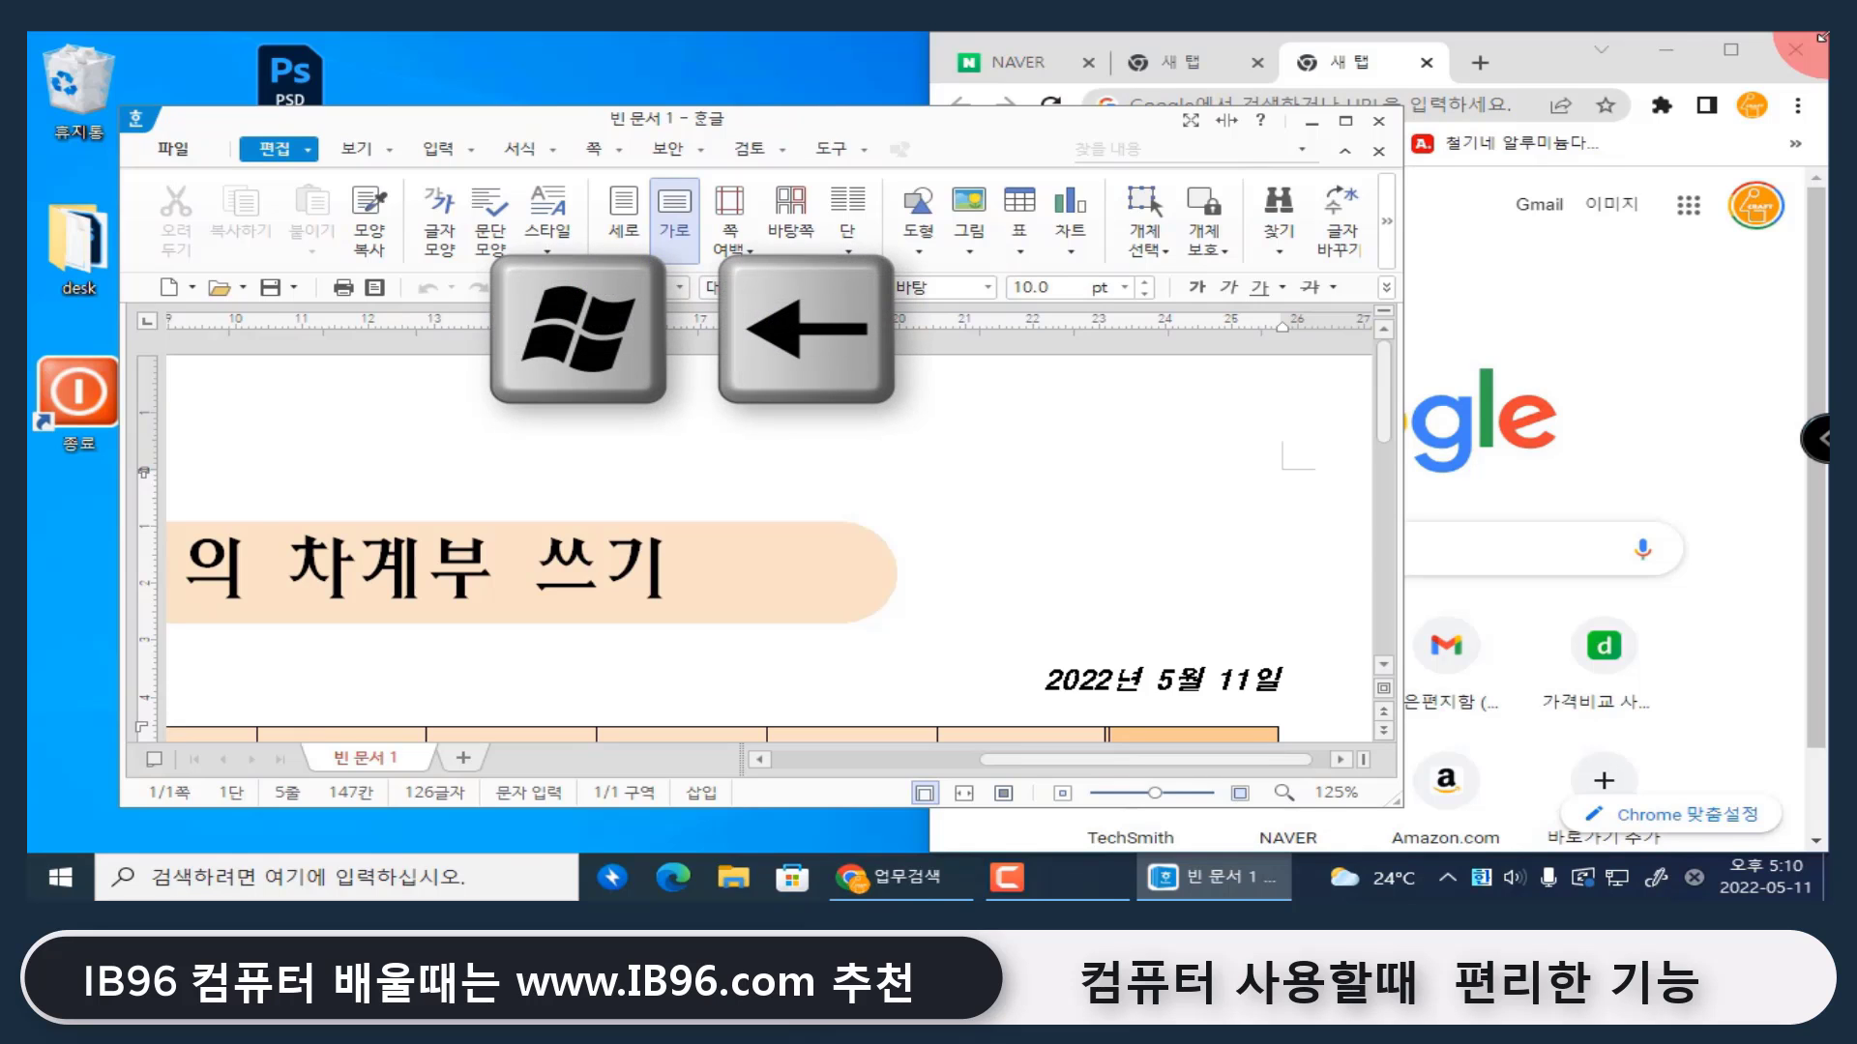
{"action": "key", "text": "super+Left"}
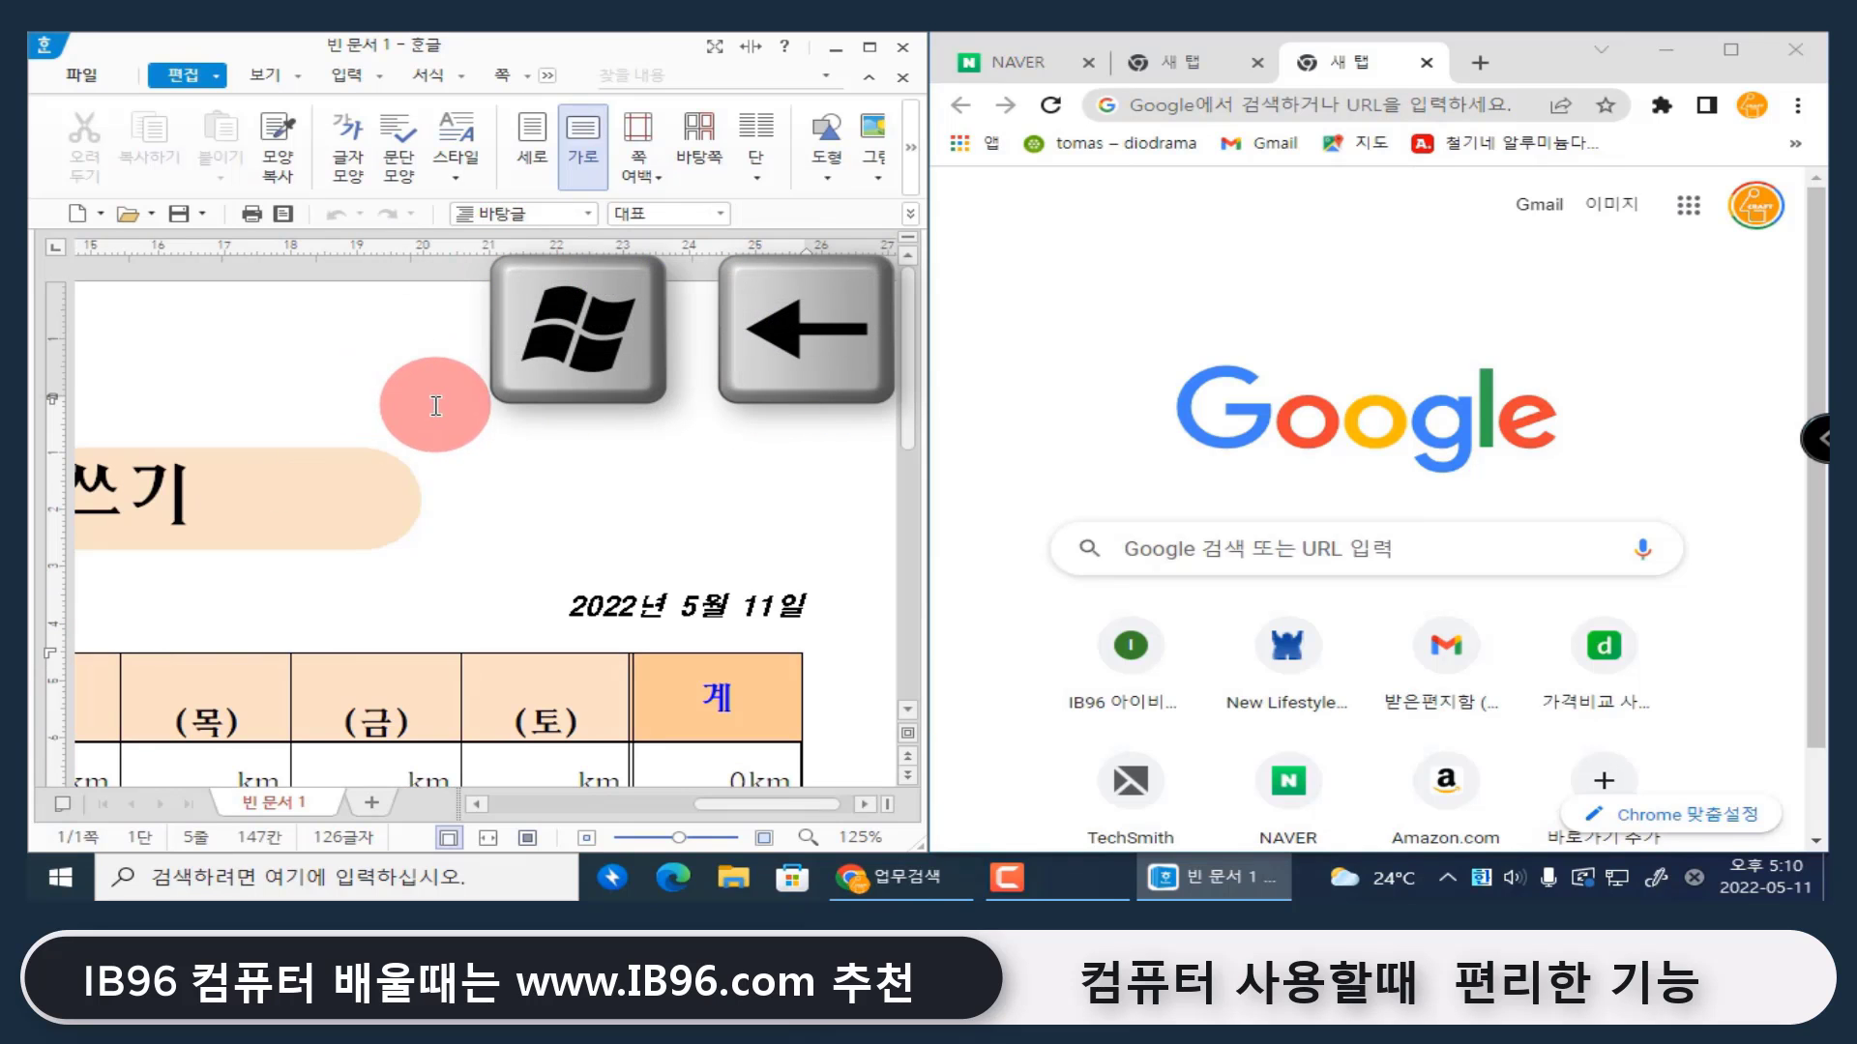
{"action": "scroll", "coordinate": [518, 445], "scroll_direction": "down", "scroll_amount": 5, "text": "ctrl"}
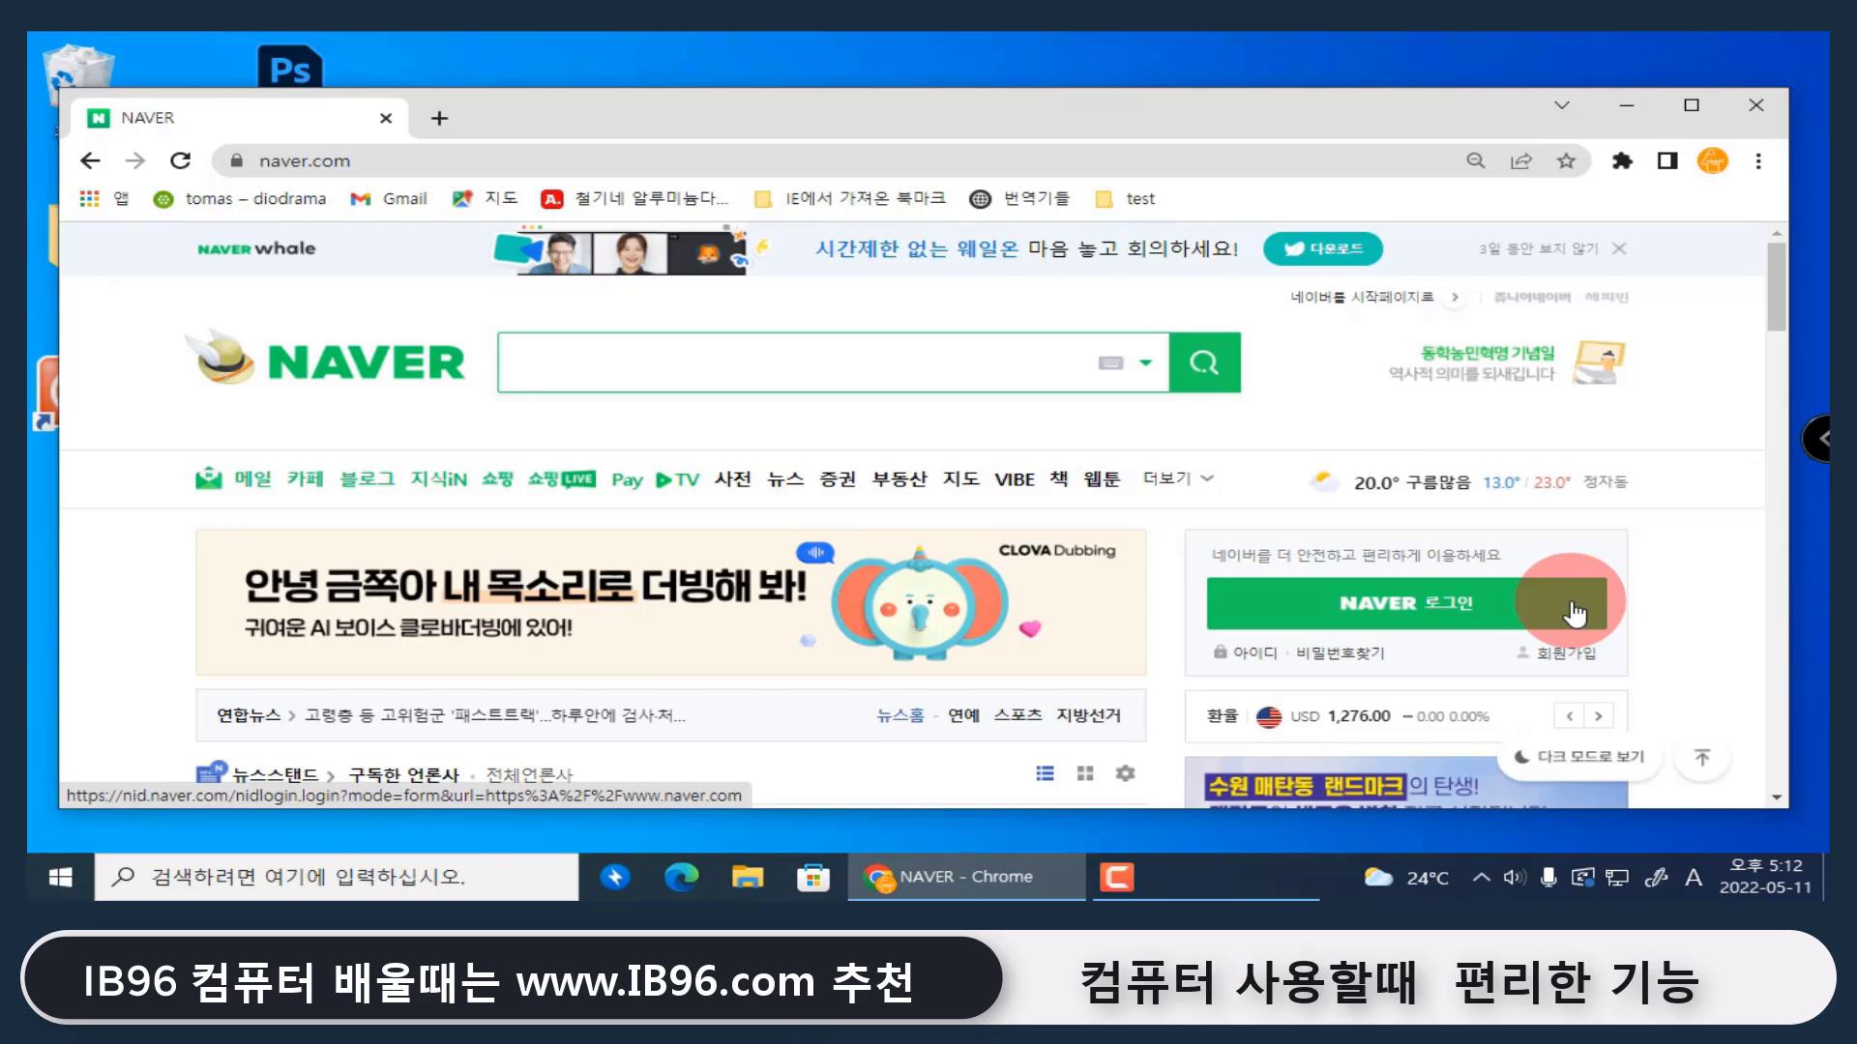
Switch to Korean input, enter the greeting ㅇㅏㄴㄴㅕㅇㅎㅏㅅㅔㅇㅛ in the NAVER search box, and clear it
{"action": "key", "text": "Hangul"}
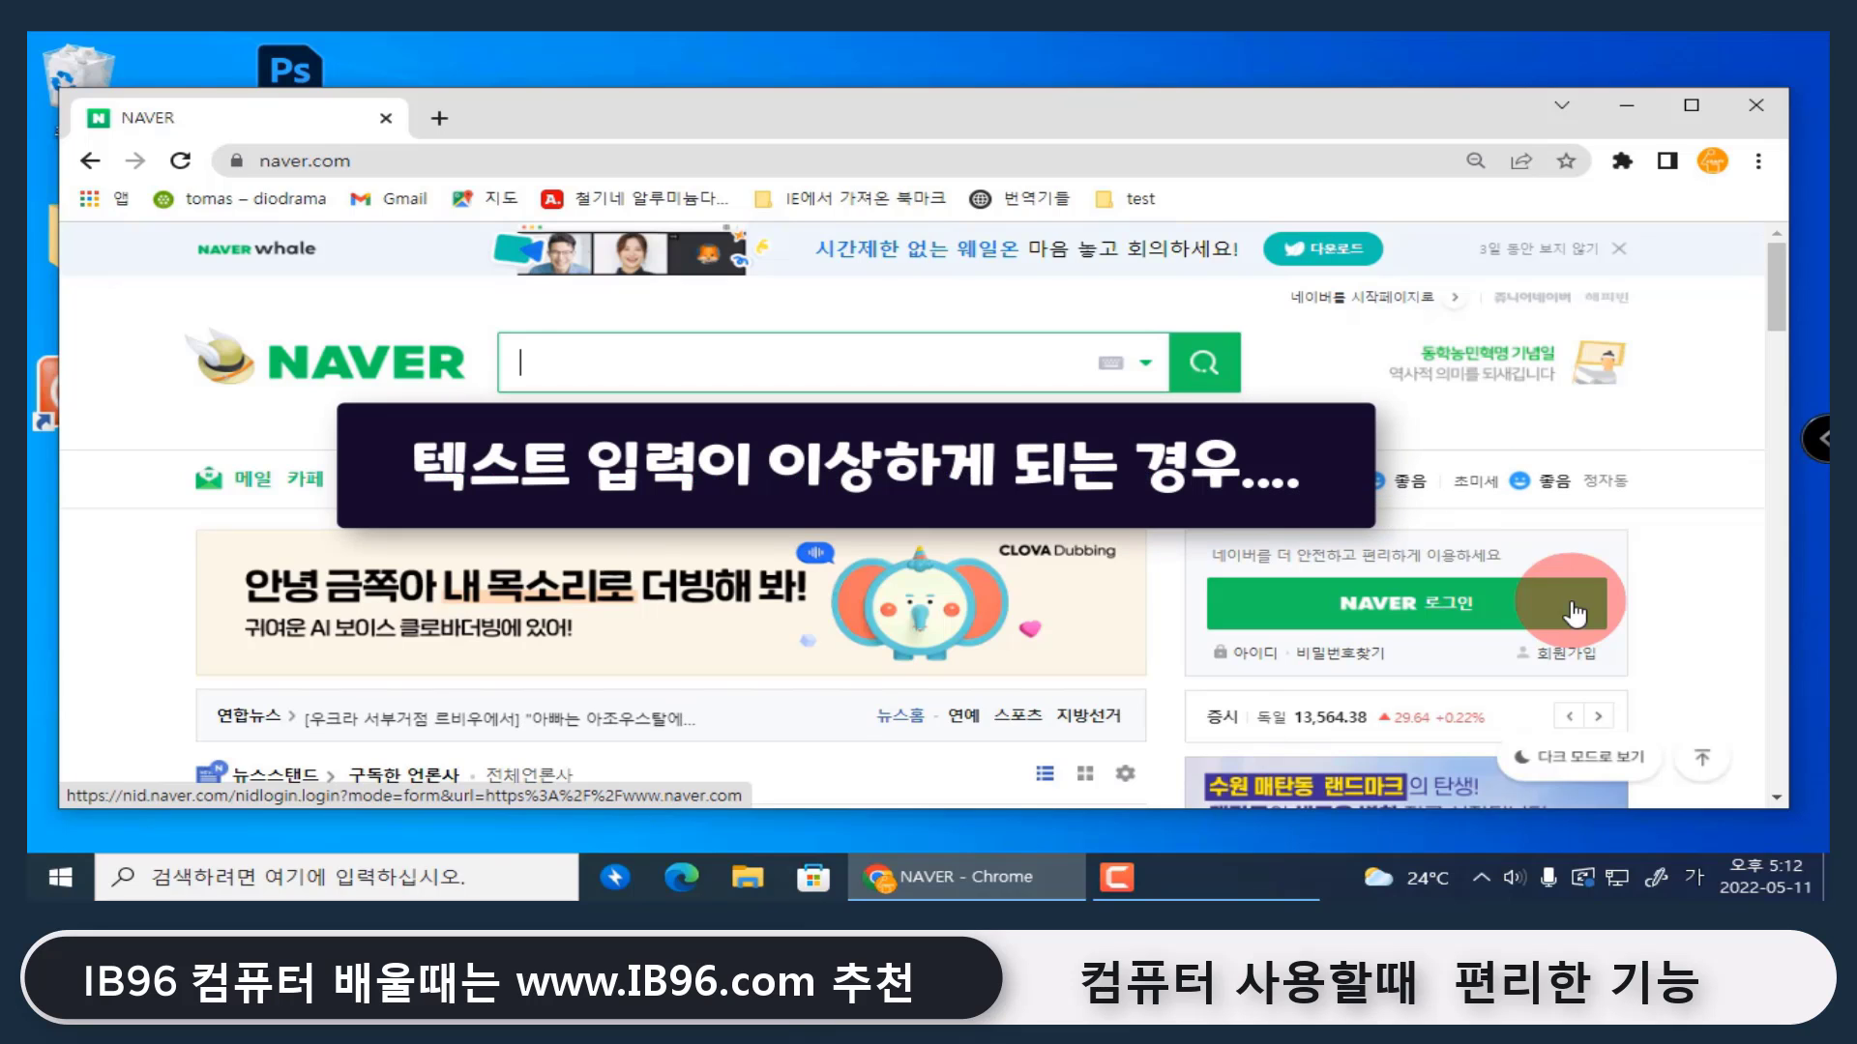
{"action": "type", "text": "ㅇㅏㄴㄴㅕㅇㅎㅏㅅㅔㅇㅛ"}
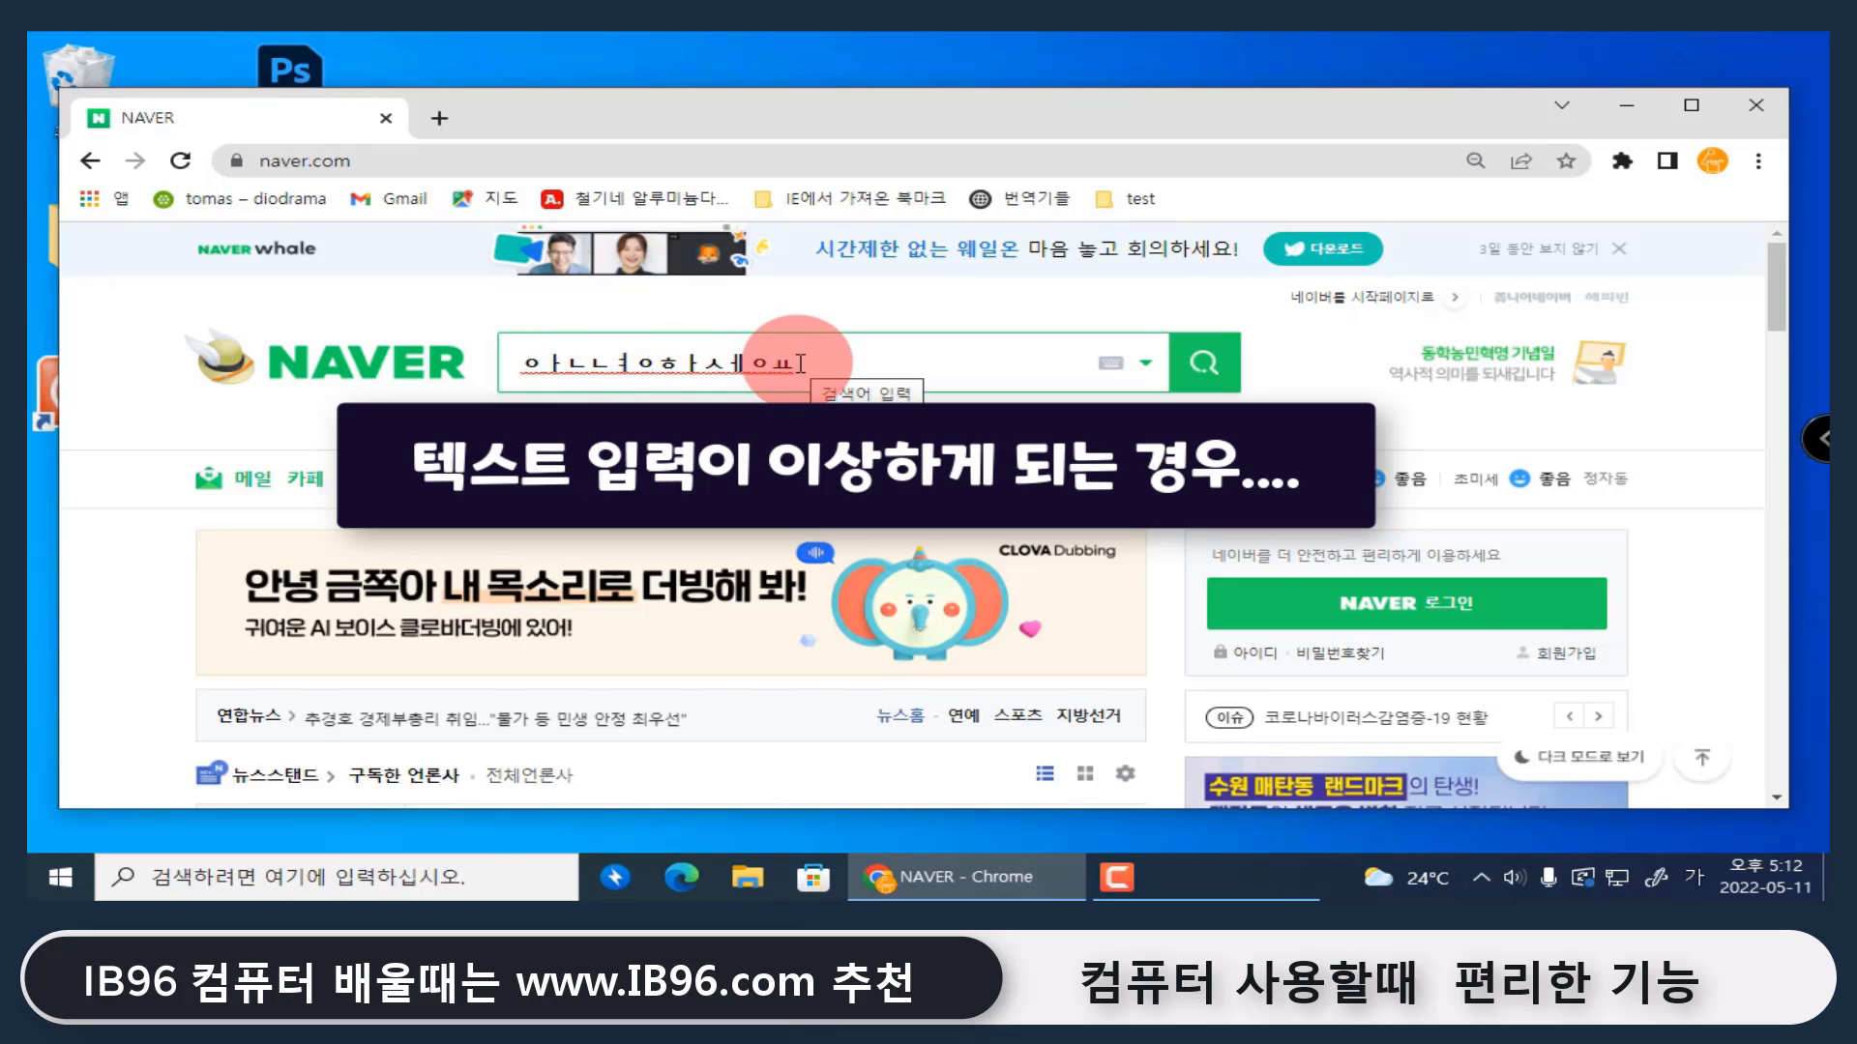
{"action": "left_click_drag", "start_coordinate": [798, 362], "coordinate": [488, 384]}
{"action": "key", "text": "BackSpace"}
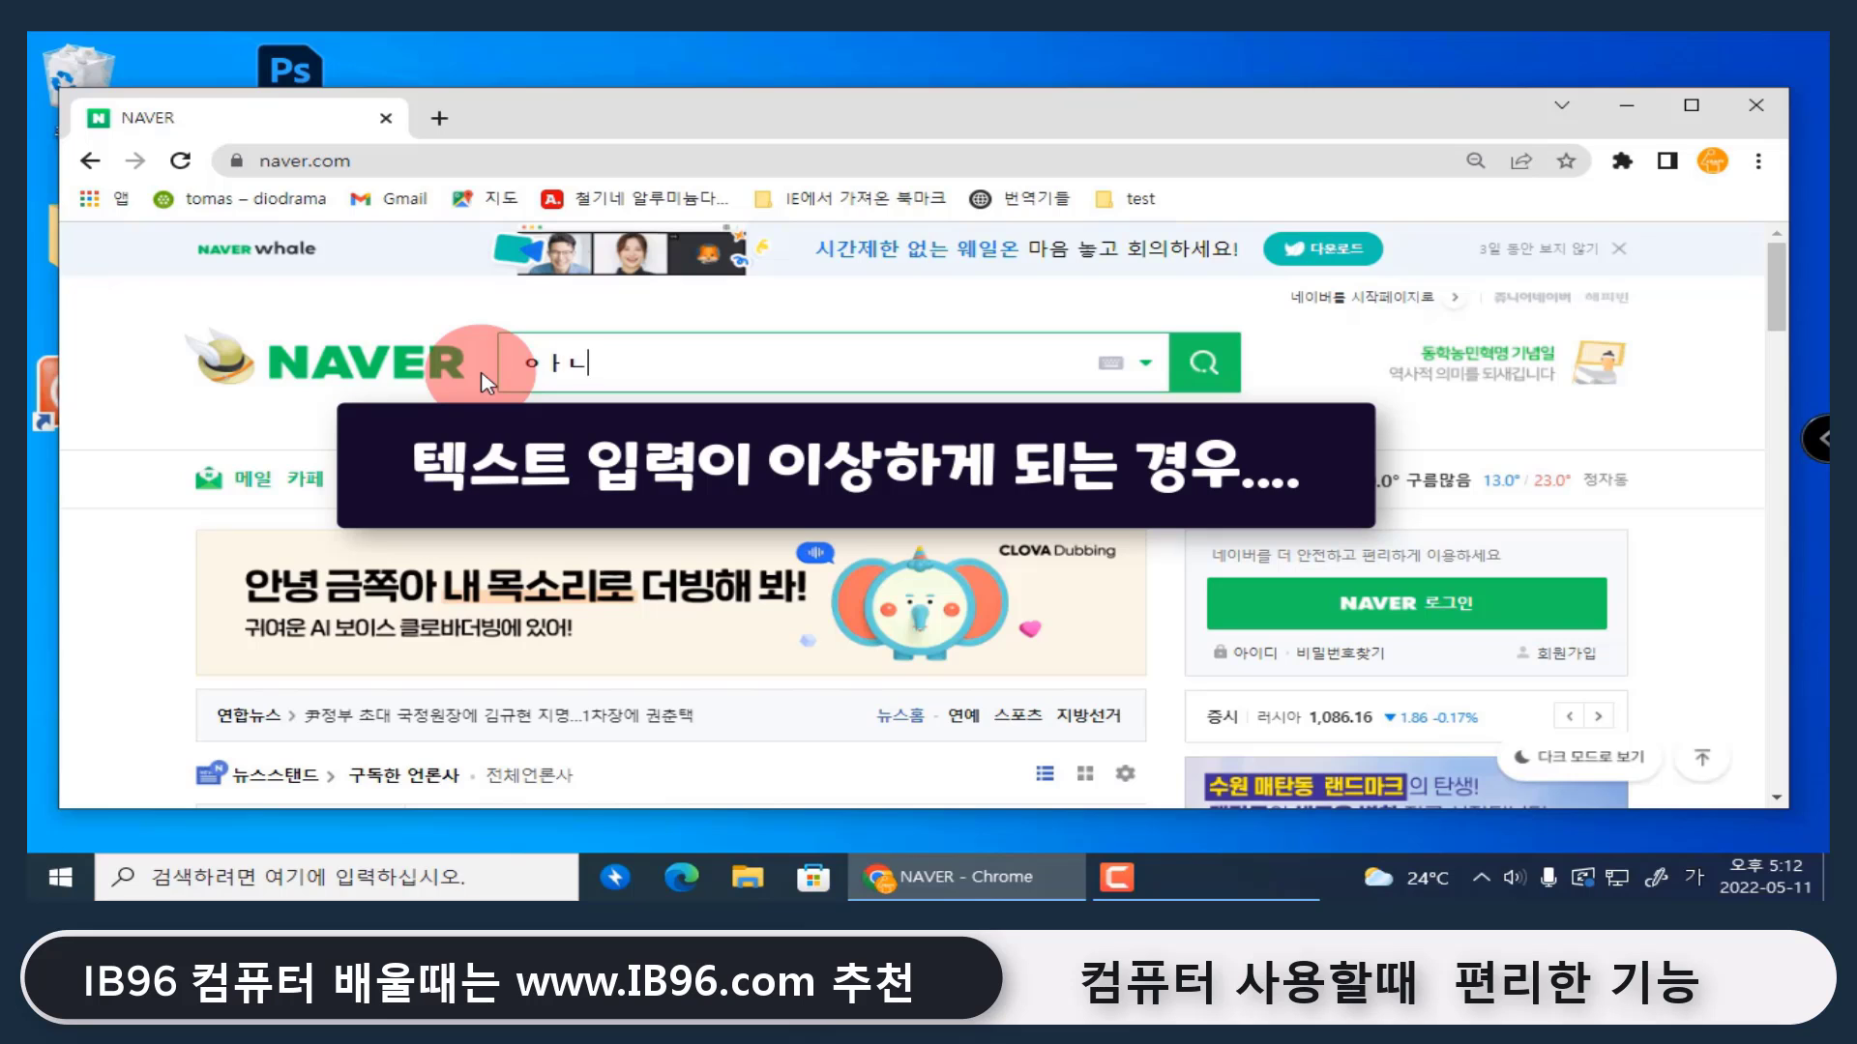
Enter ㅇㅏㄴ in the empty NAVER search box and select the separated letters
{"action": "type", "text": "ㅇㅏㄴㅣ"}
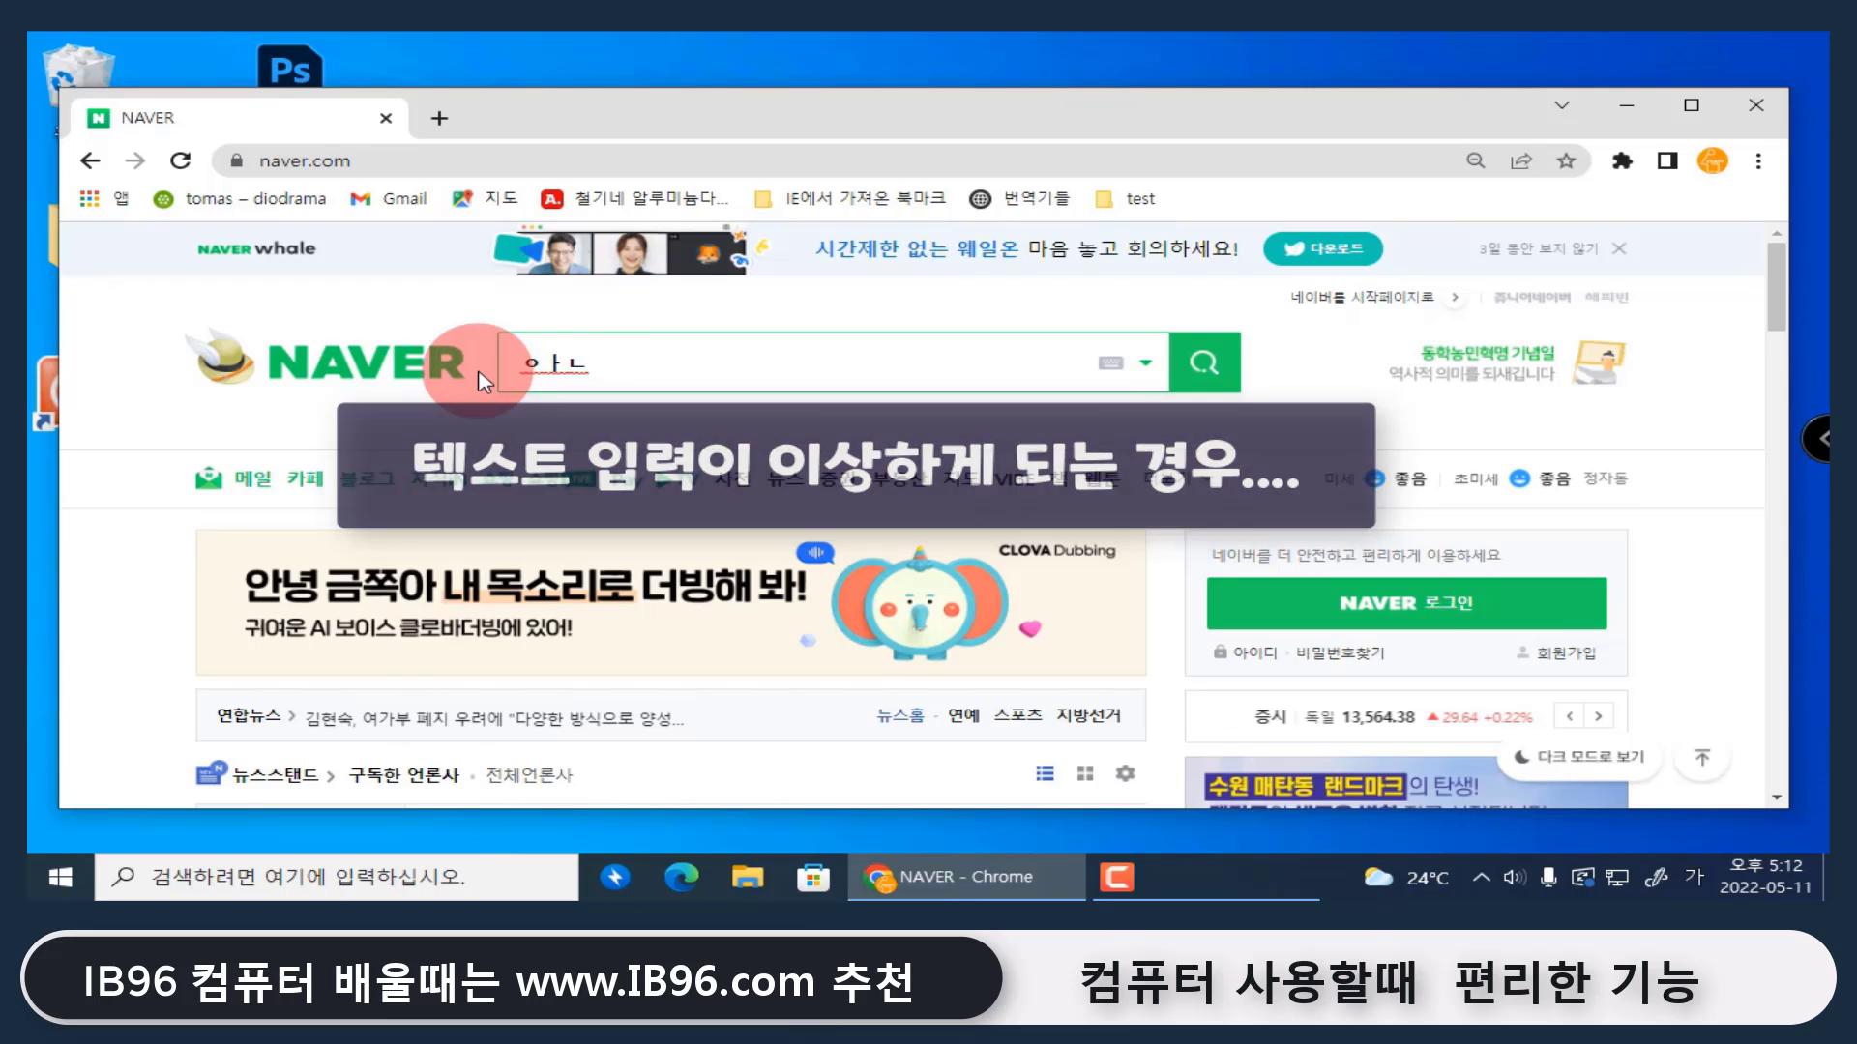
{"action": "double_click", "coordinate": [559, 363]}
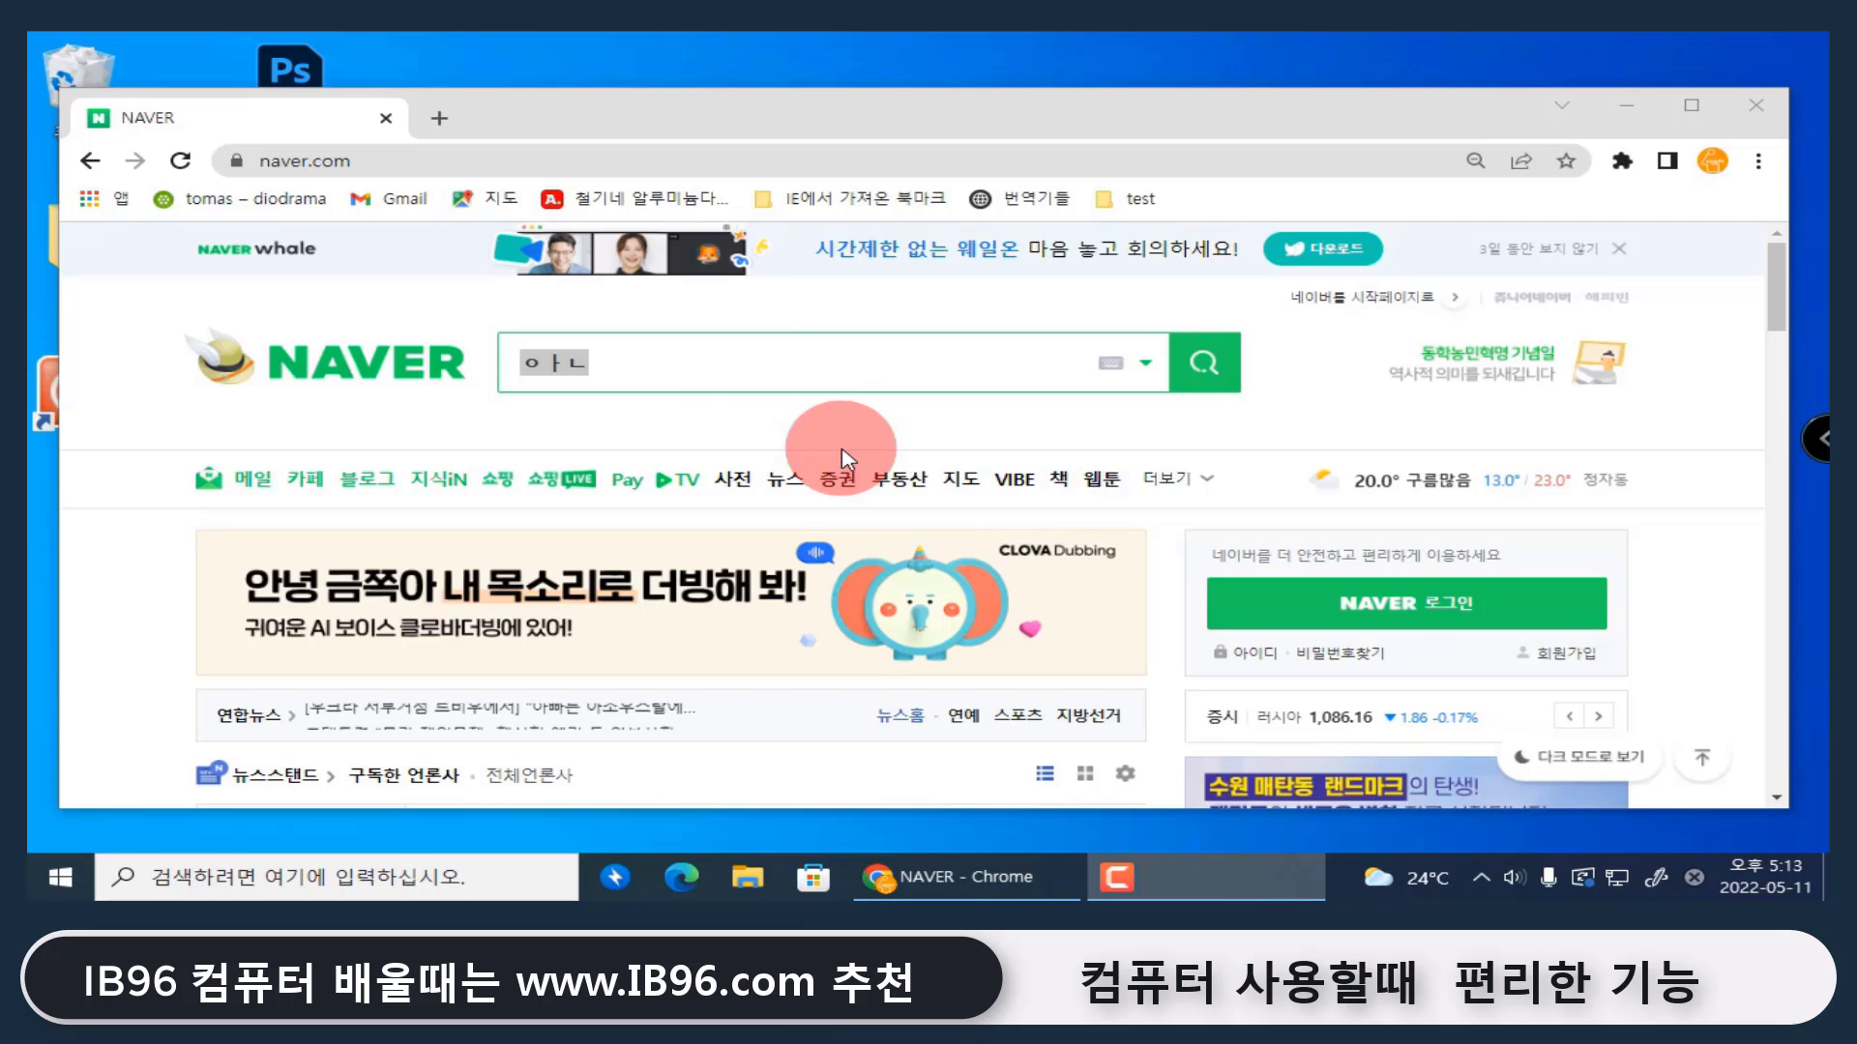
{"action": "left_click", "coordinate": [664, 364]}
{"action": "left_click_drag", "start_coordinate": [693, 374], "coordinate": [539, 368]}
{"action": "double_click", "coordinate": [539, 368]}
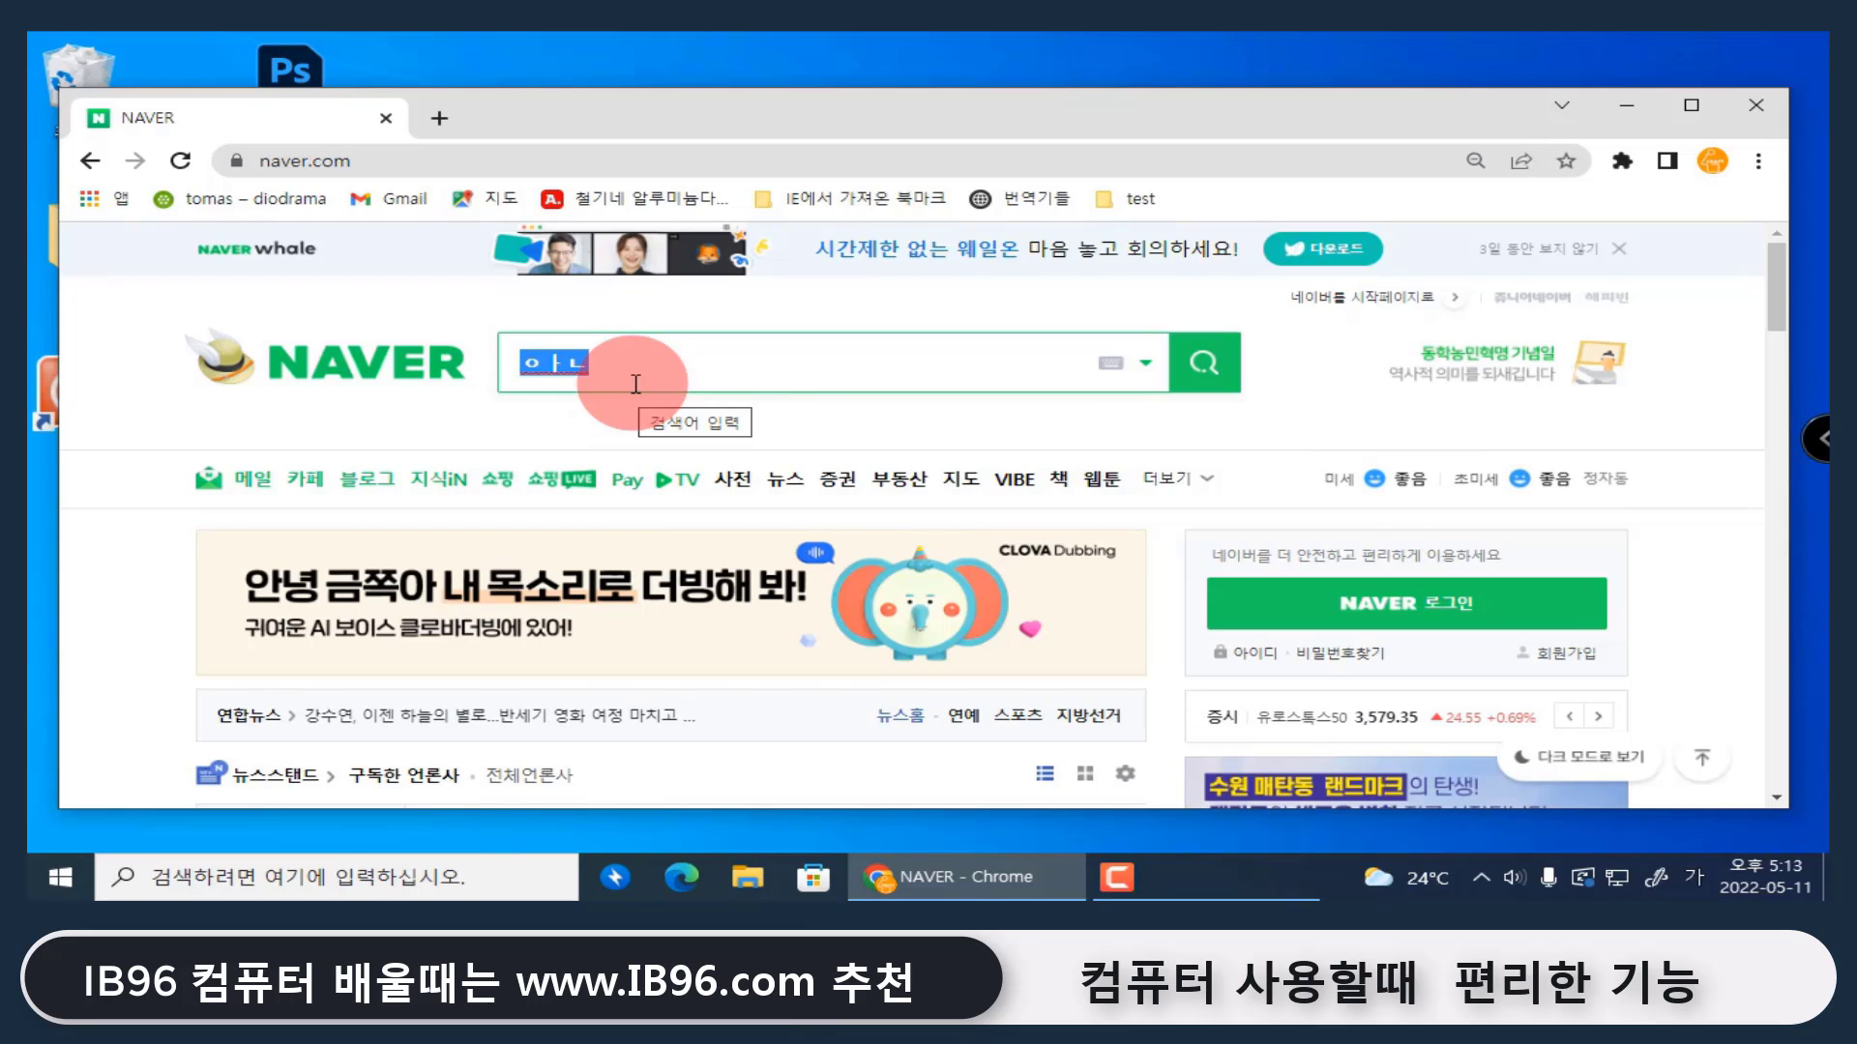
End the Microsoft Text Input Application background process in 작업 관리자 and close the task manager
{"action": "right_click", "coordinate": [60, 878]}
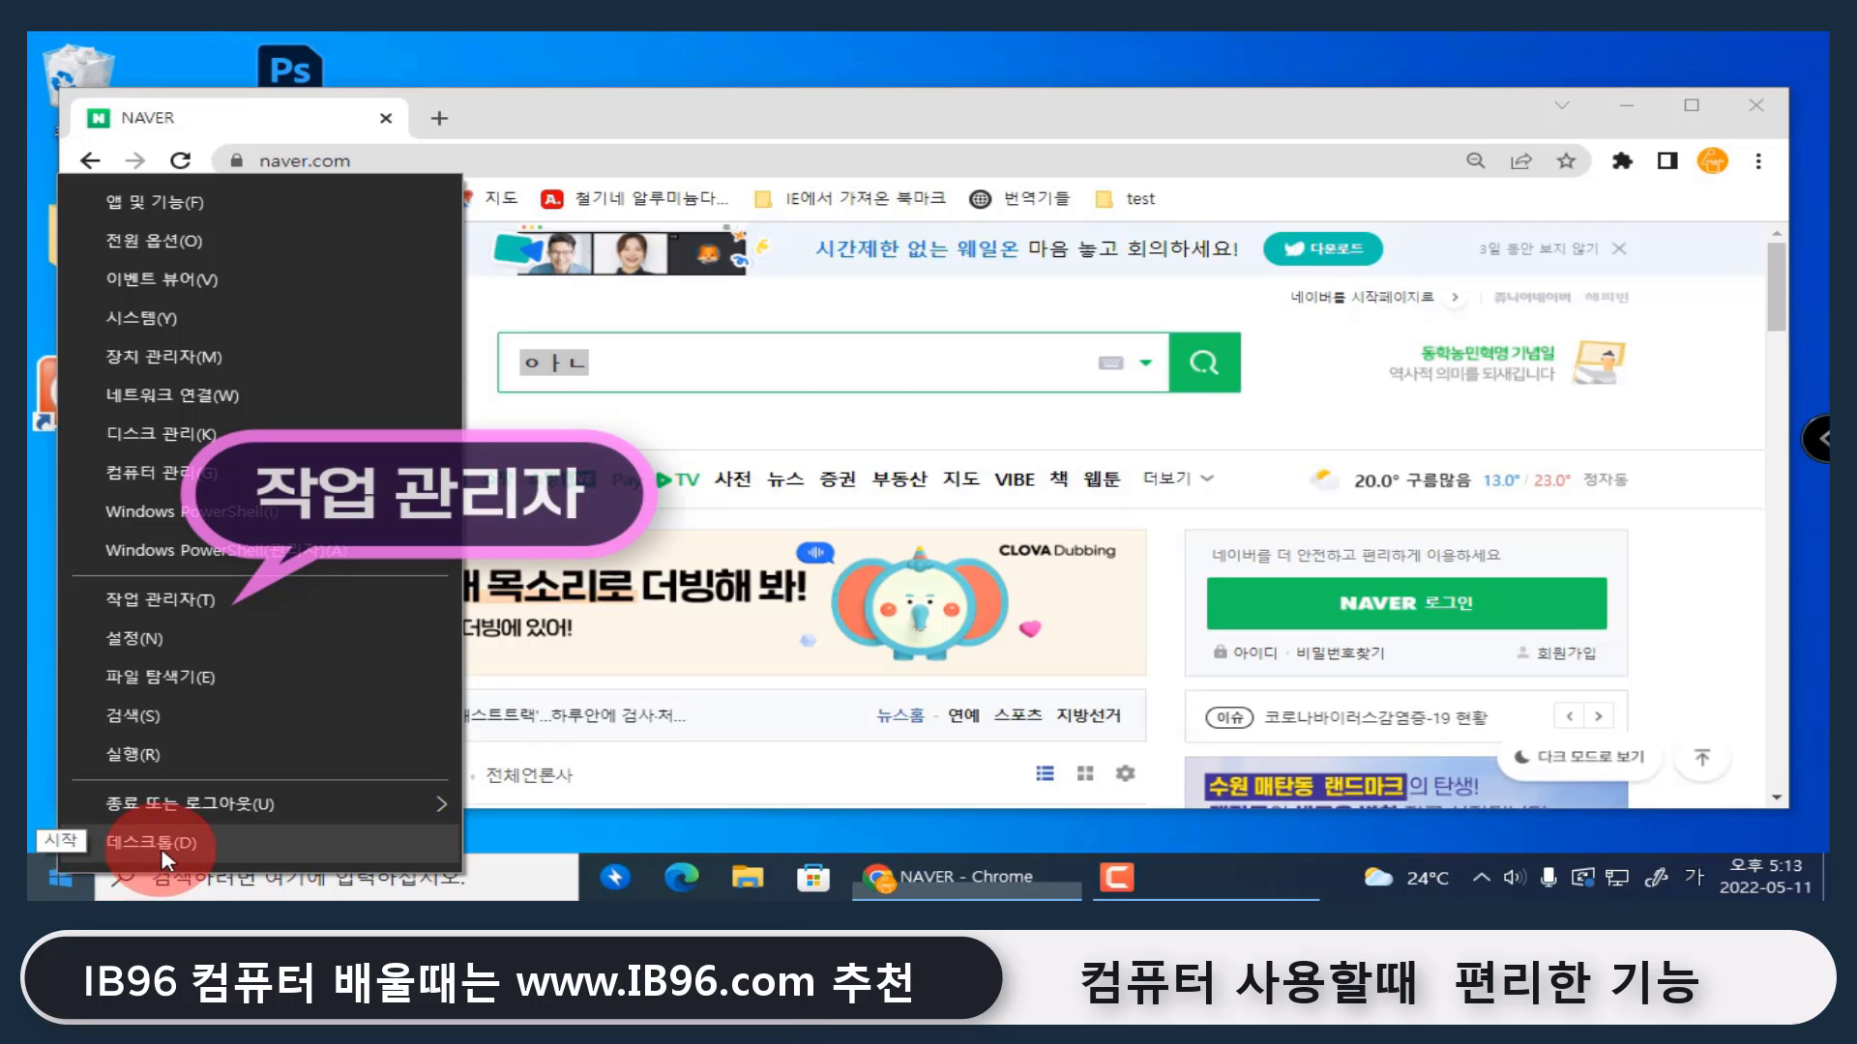
{"action": "left_click", "coordinate": [218, 600]}
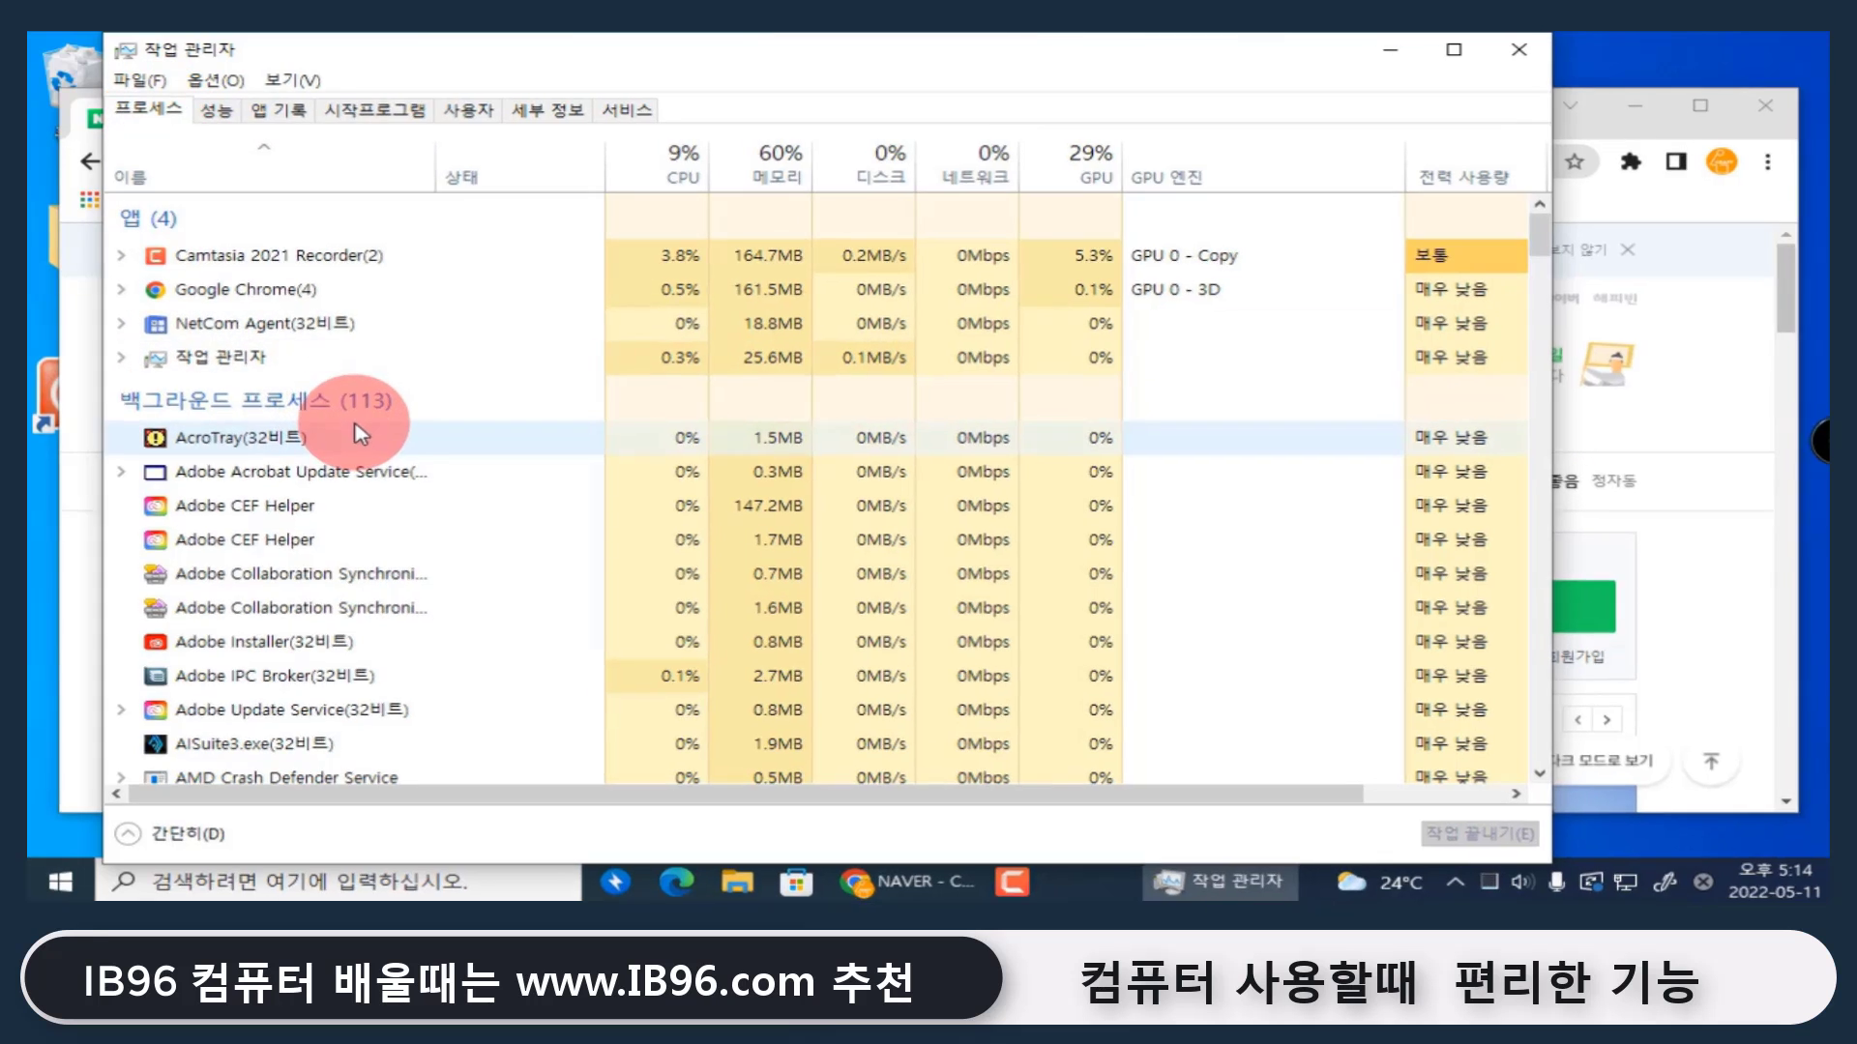
{"action": "scroll", "coordinate": [242, 445], "scroll_direction": "down", "scroll_amount": 15}
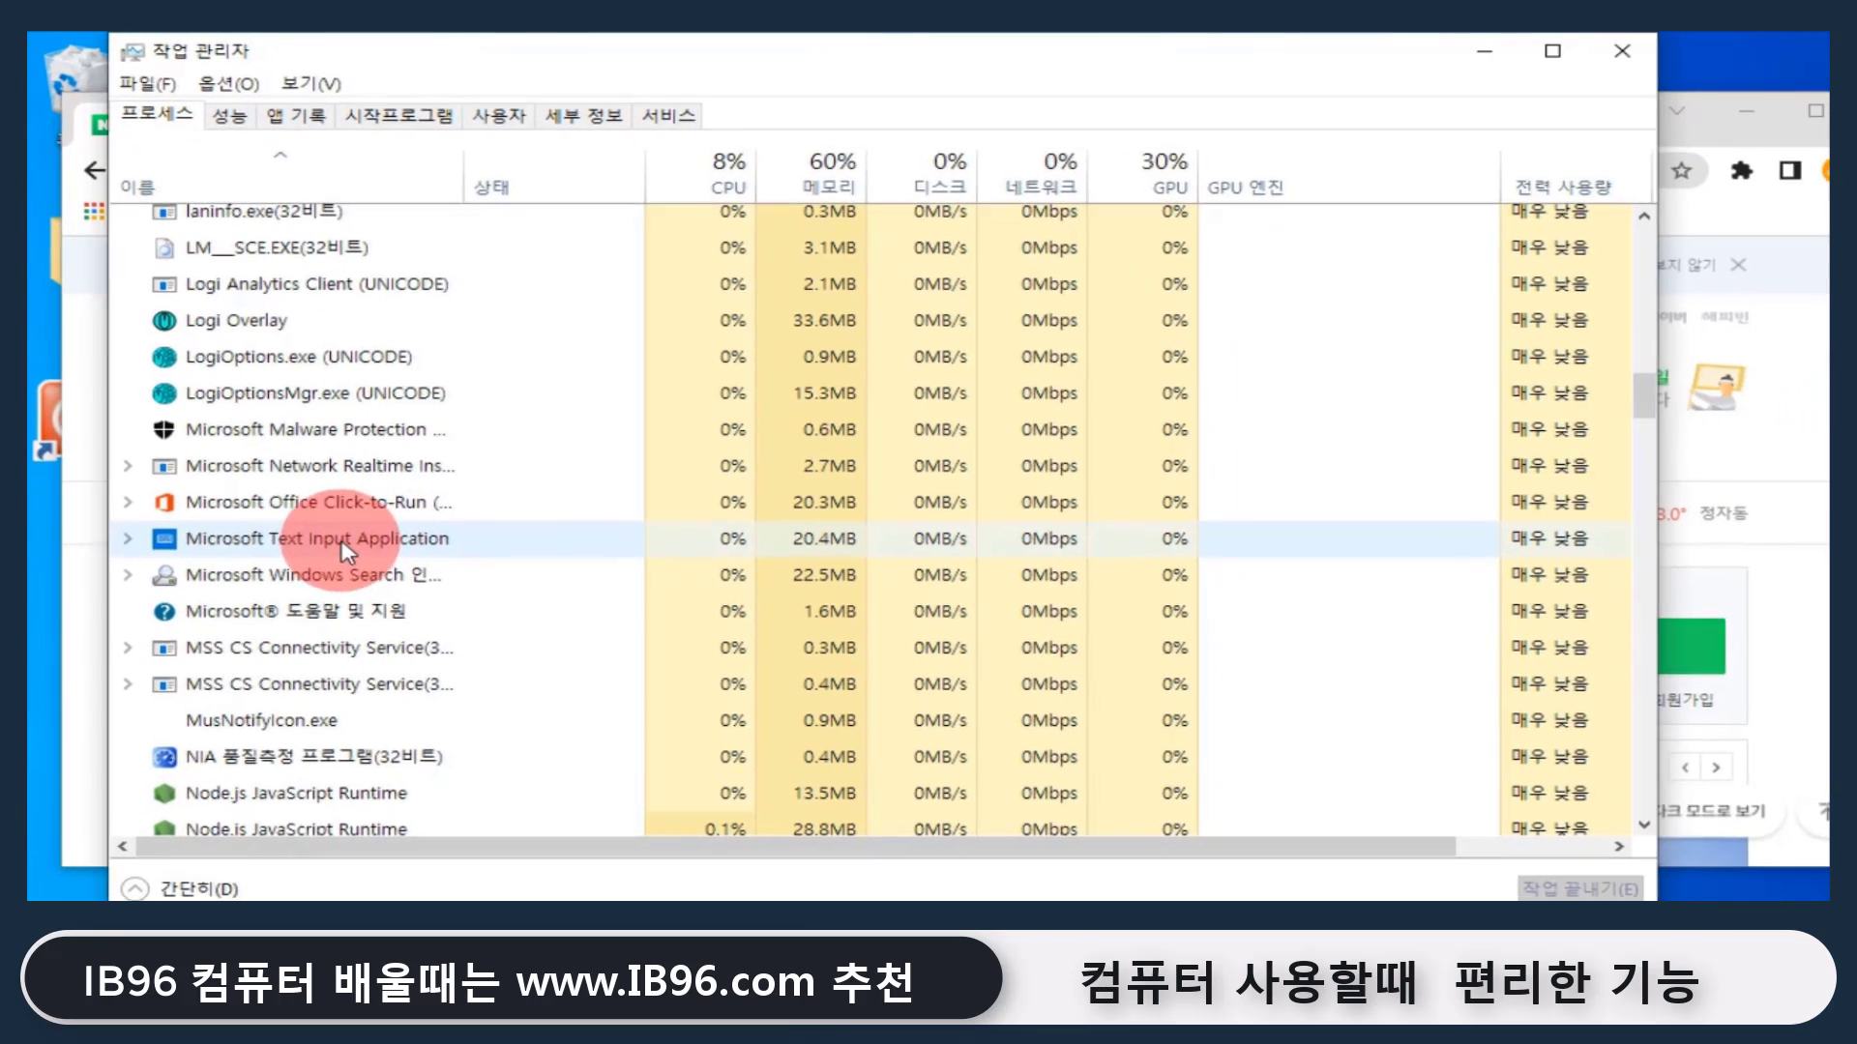
{"action": "right_click", "coordinate": [322, 606]}
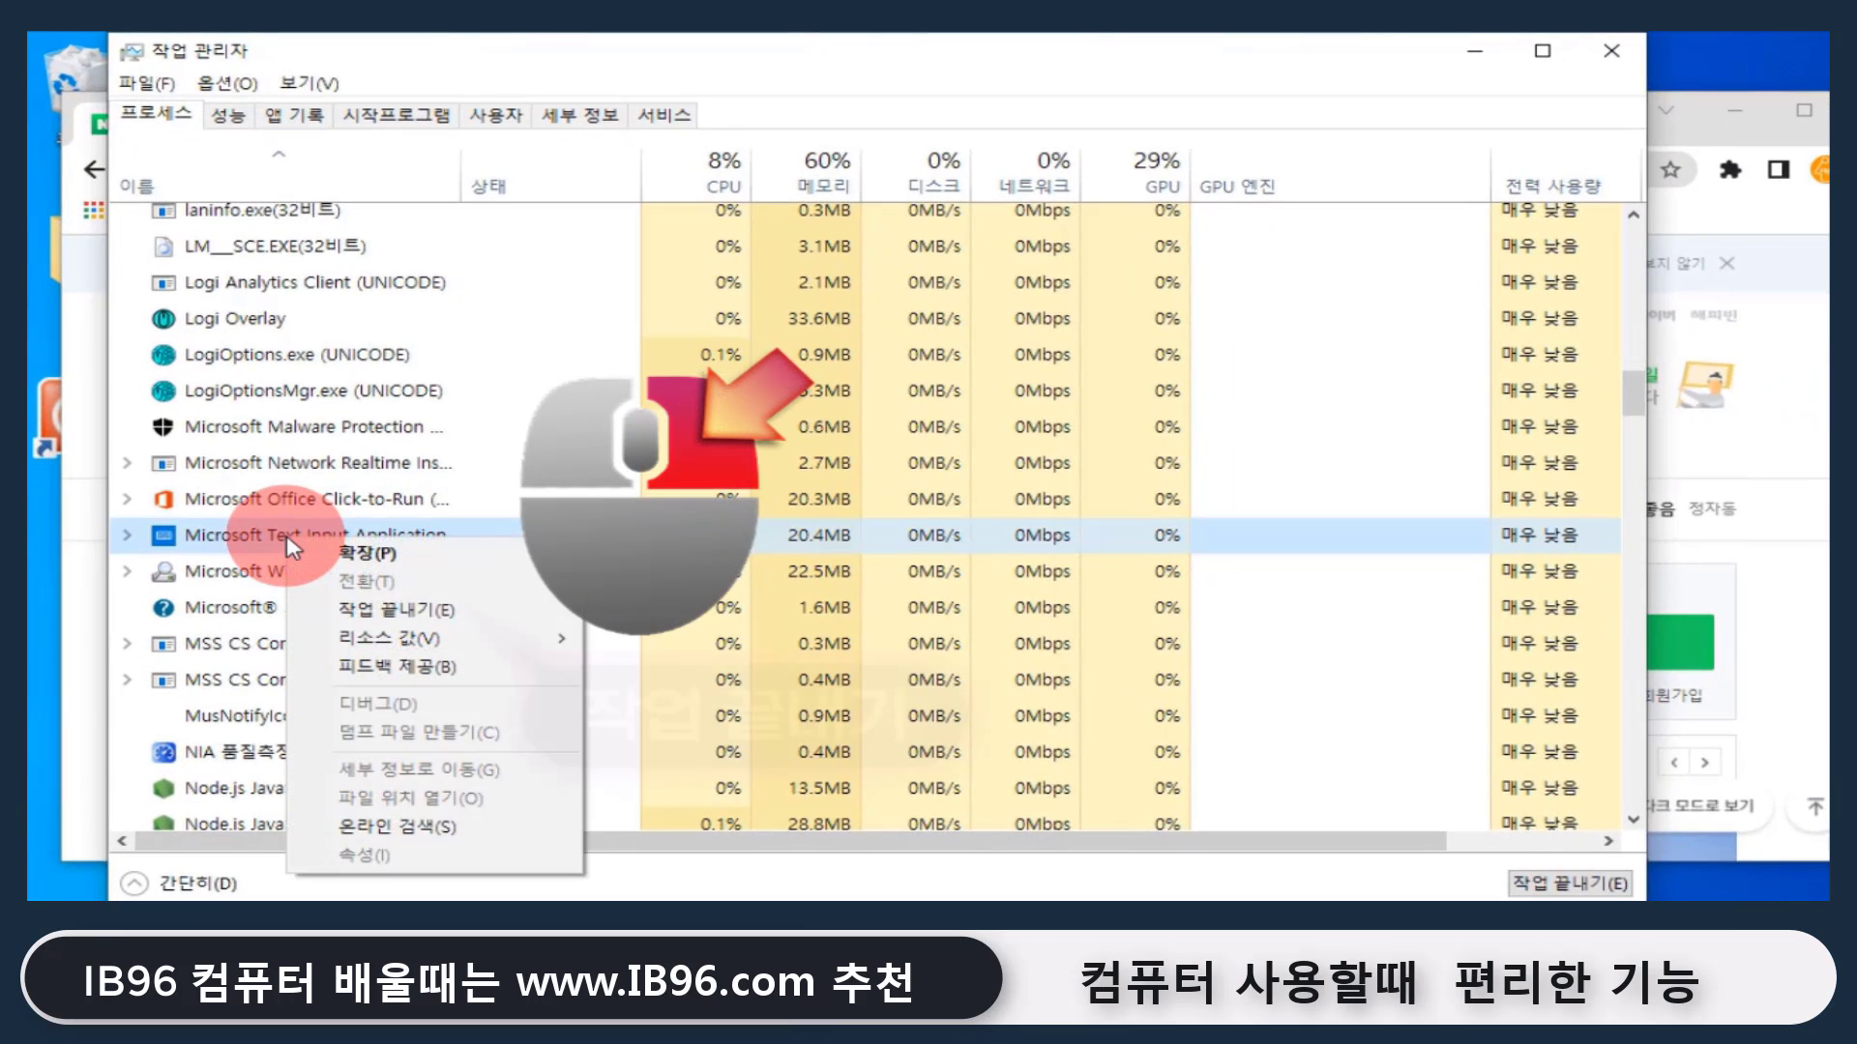
{"action": "left_click", "coordinate": [427, 615]}
{"action": "left_click", "coordinate": [1613, 53]}
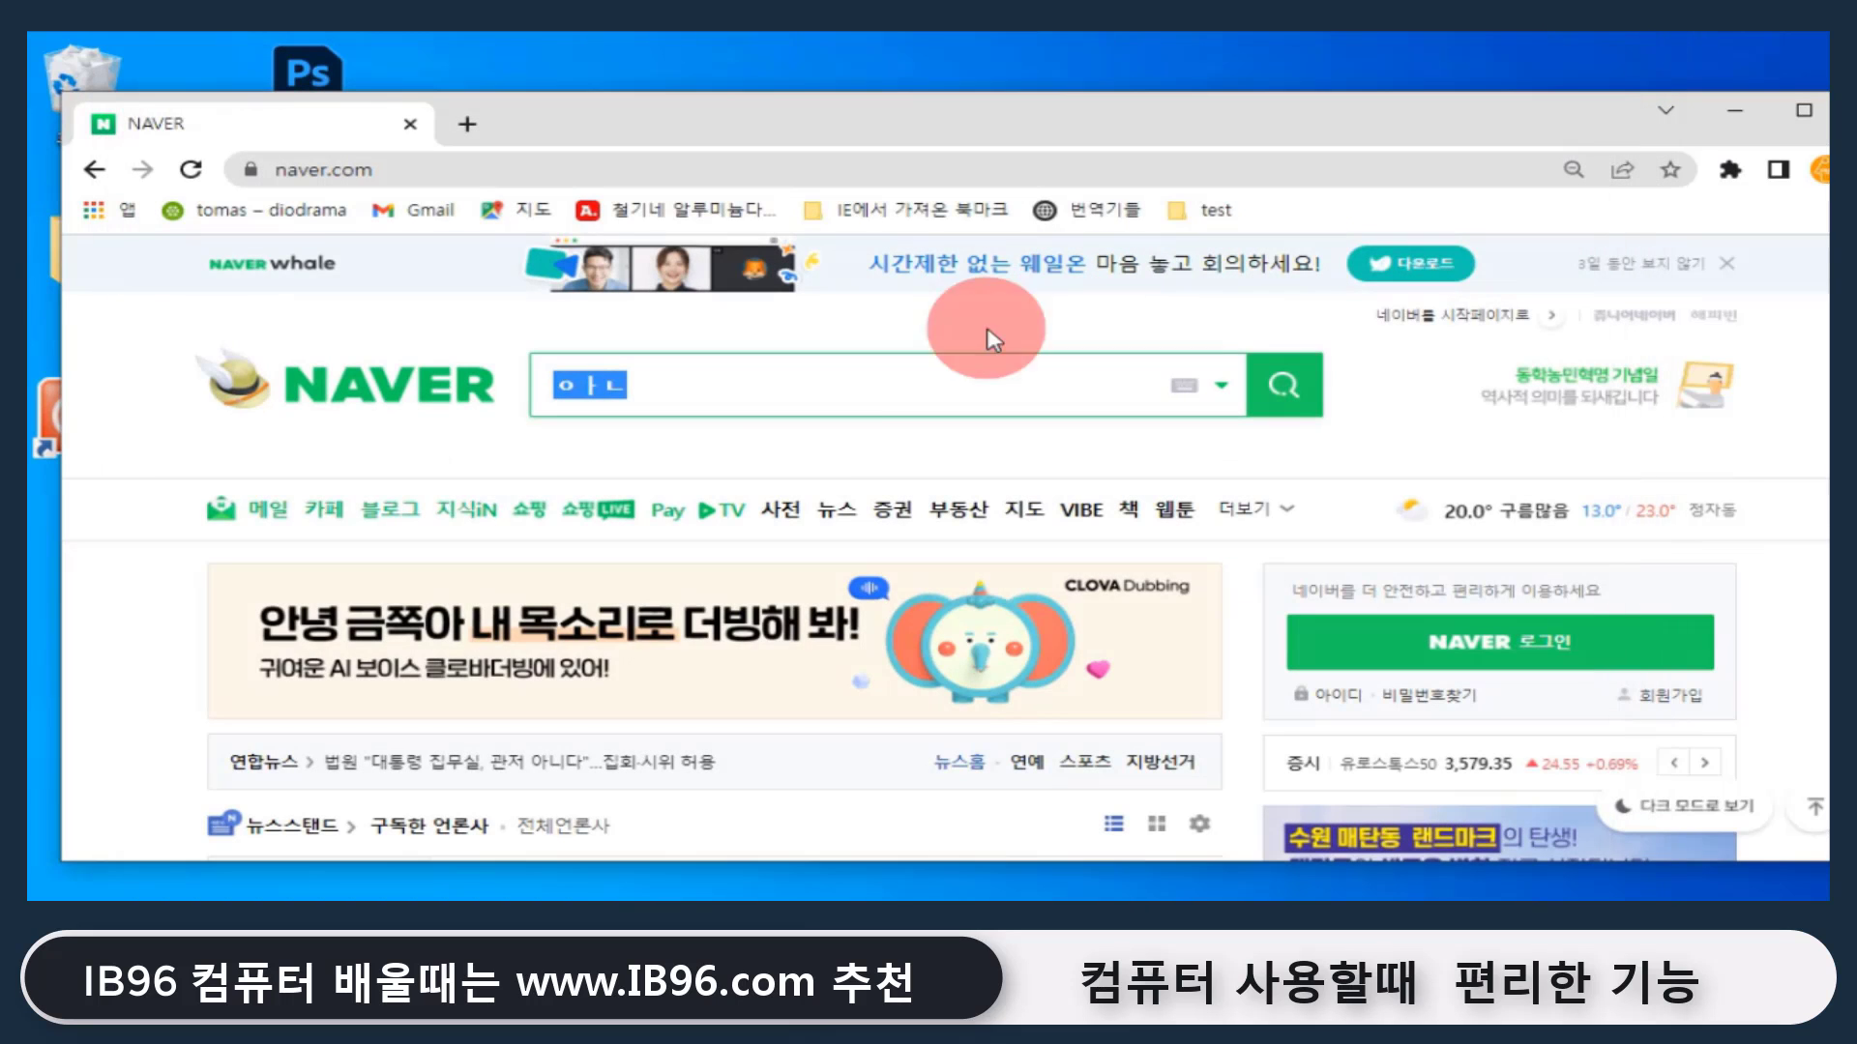
Enter 안녕하세요 in the NAVER search box and select the separated letters in front of it
{"action": "type", "text": "ㅇㅏㄴ"}
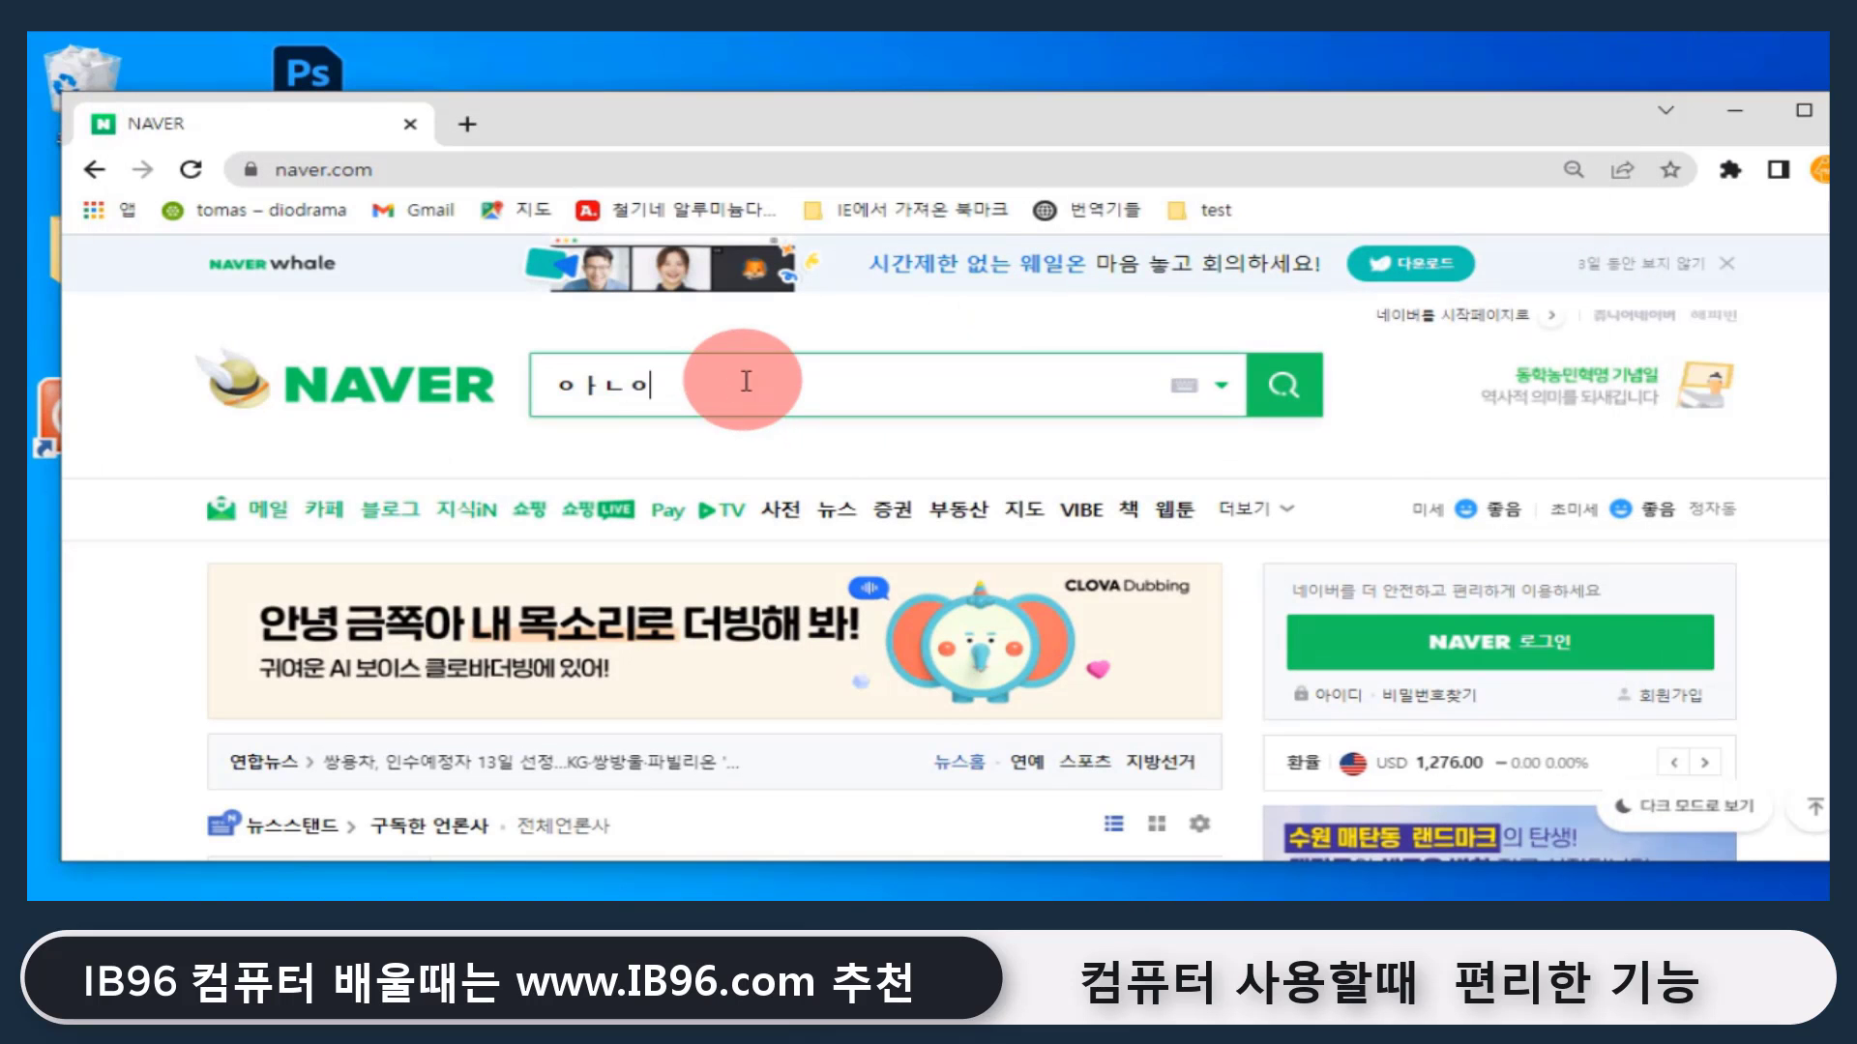
{"action": "type", "text": "안녕하세요"}
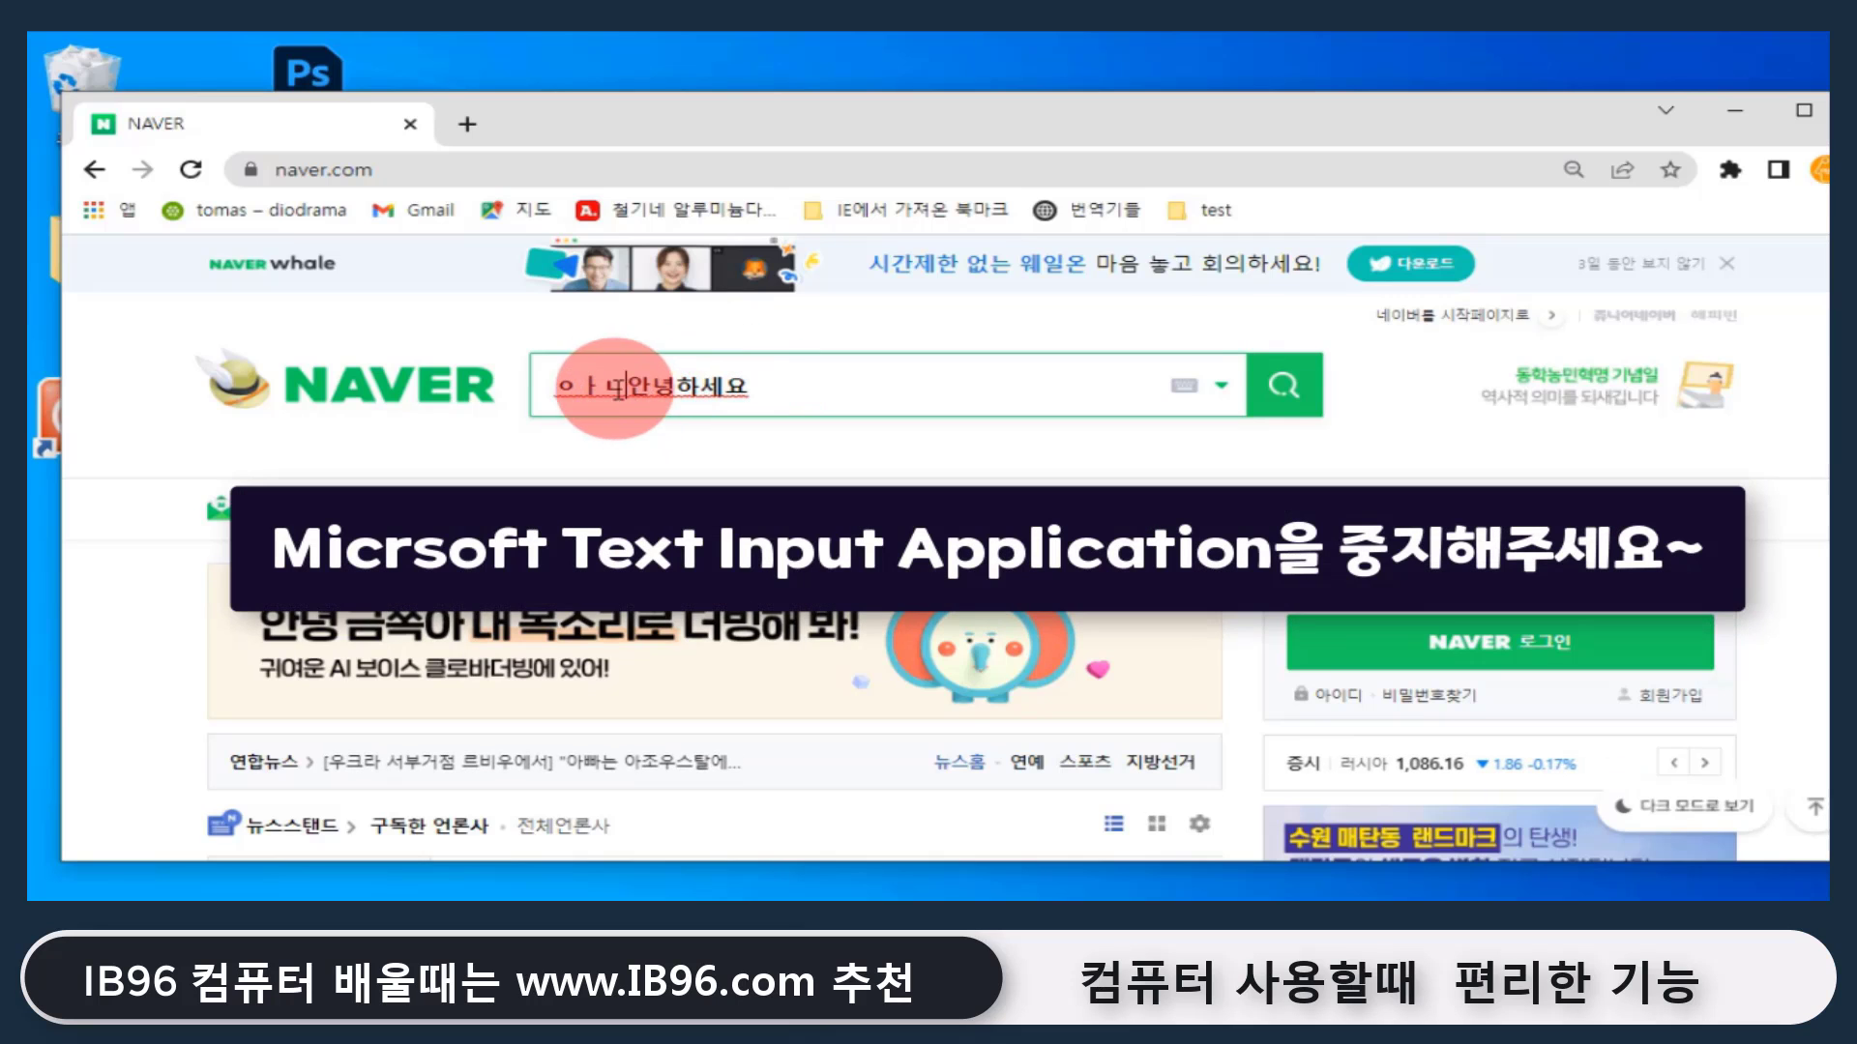
{"action": "left_click_drag", "start_coordinate": [625, 387], "coordinate": [556, 389]}
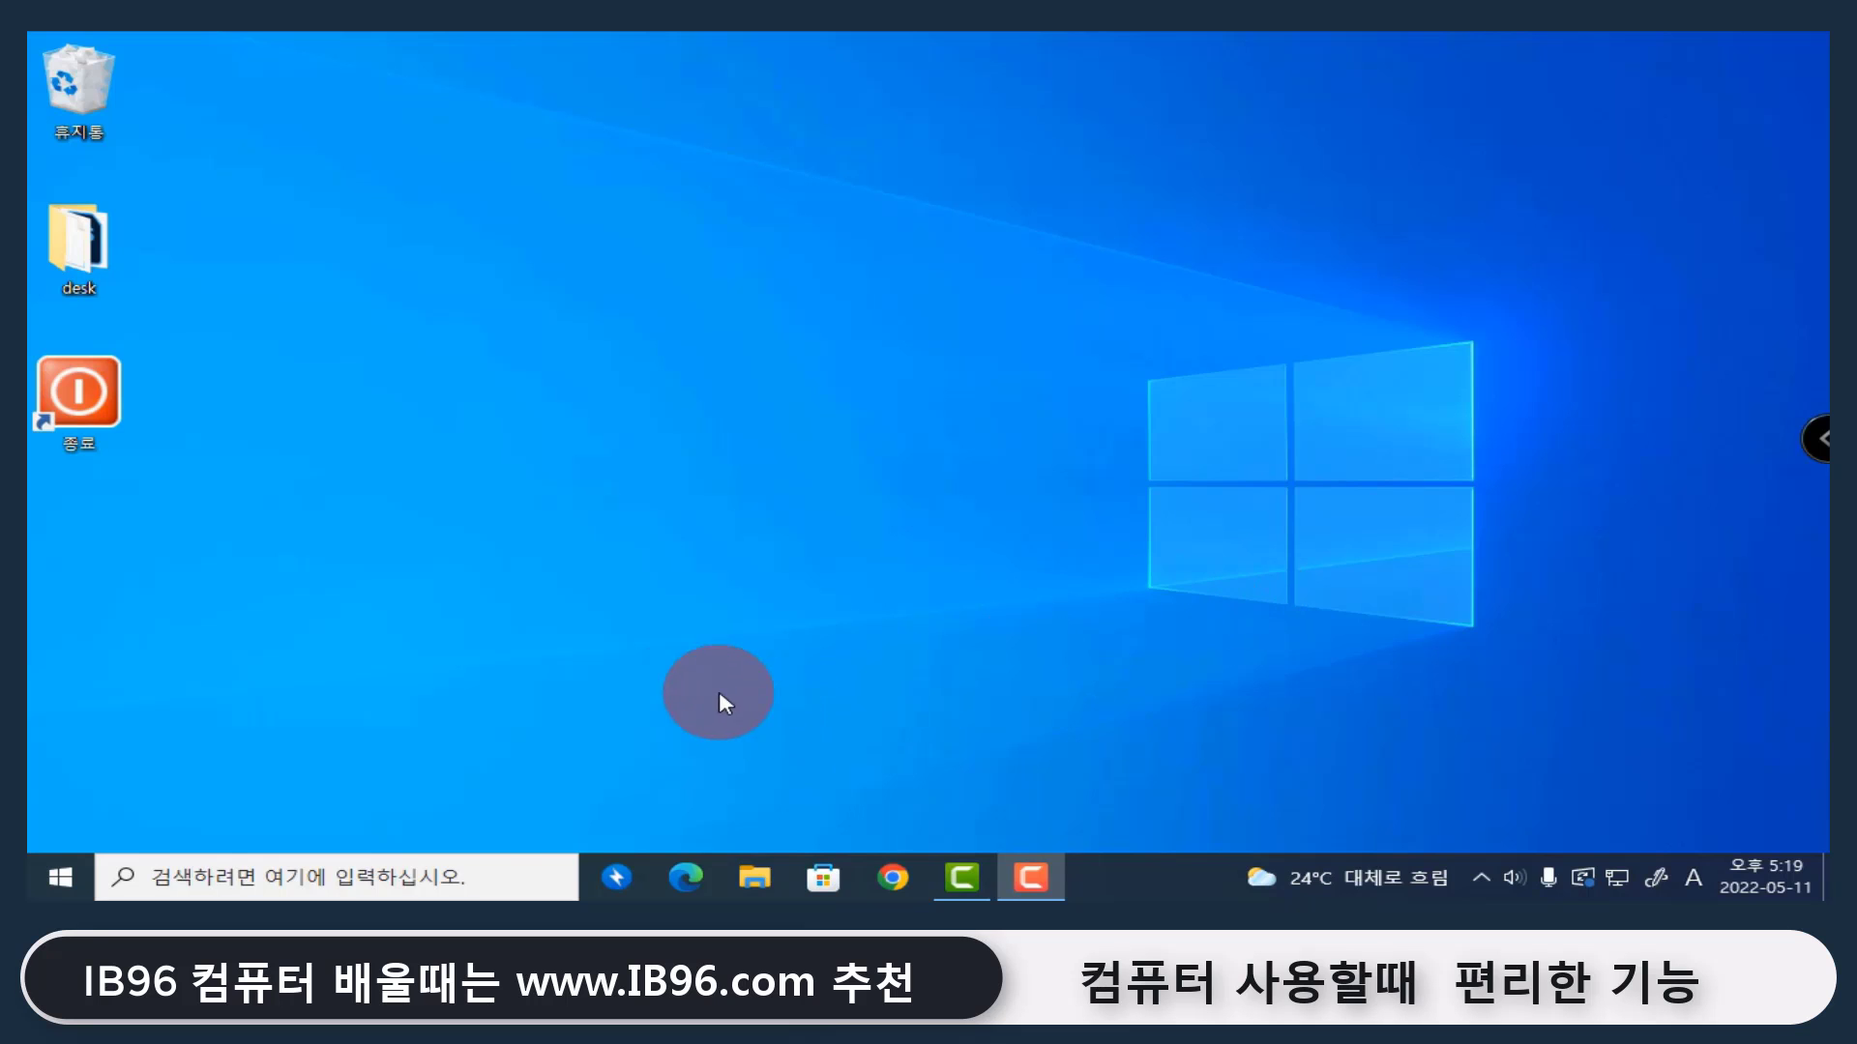
Open the 로그인 옵션 page of the 계정 settings in Windows and expand the Windows Hello PIN option
{"action": "left_click", "coordinate": [56, 878]}
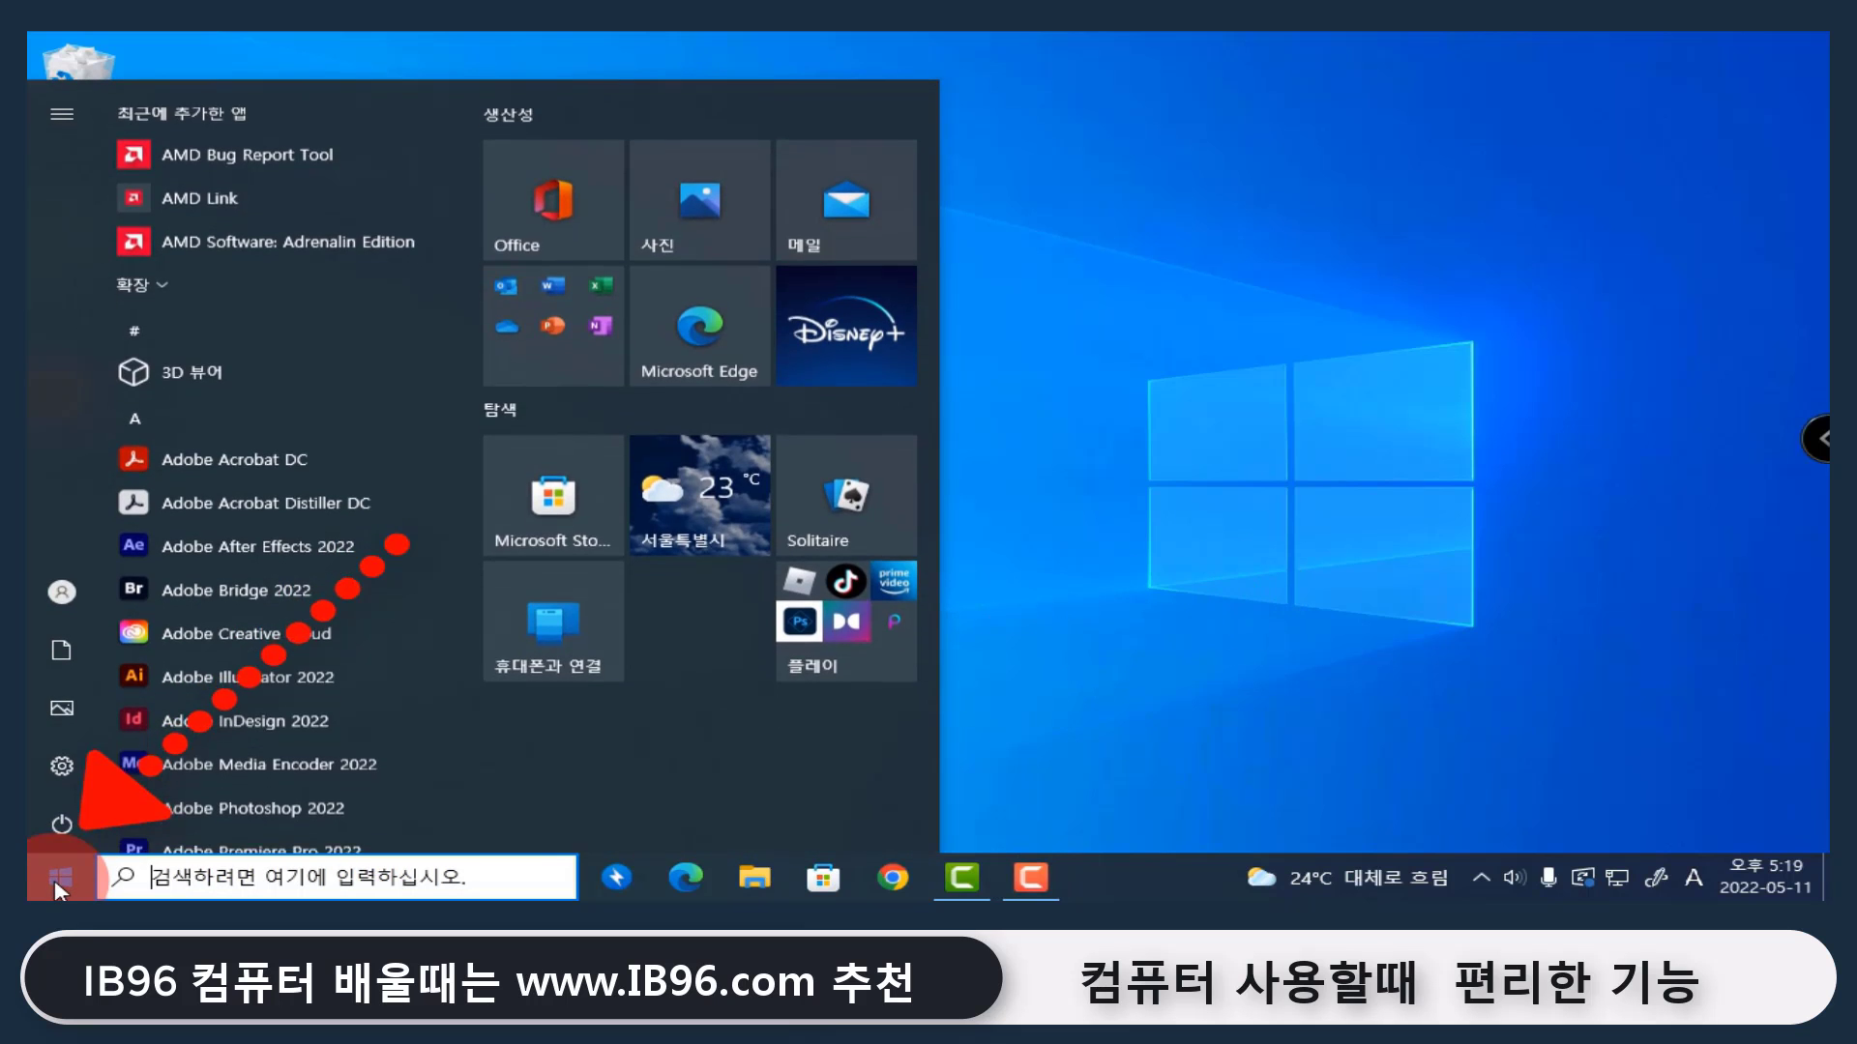
{"action": "left_click", "coordinate": [73, 767]}
{"action": "scroll", "coordinate": [600, 590], "scroll_direction": "down", "scroll_amount": 1}
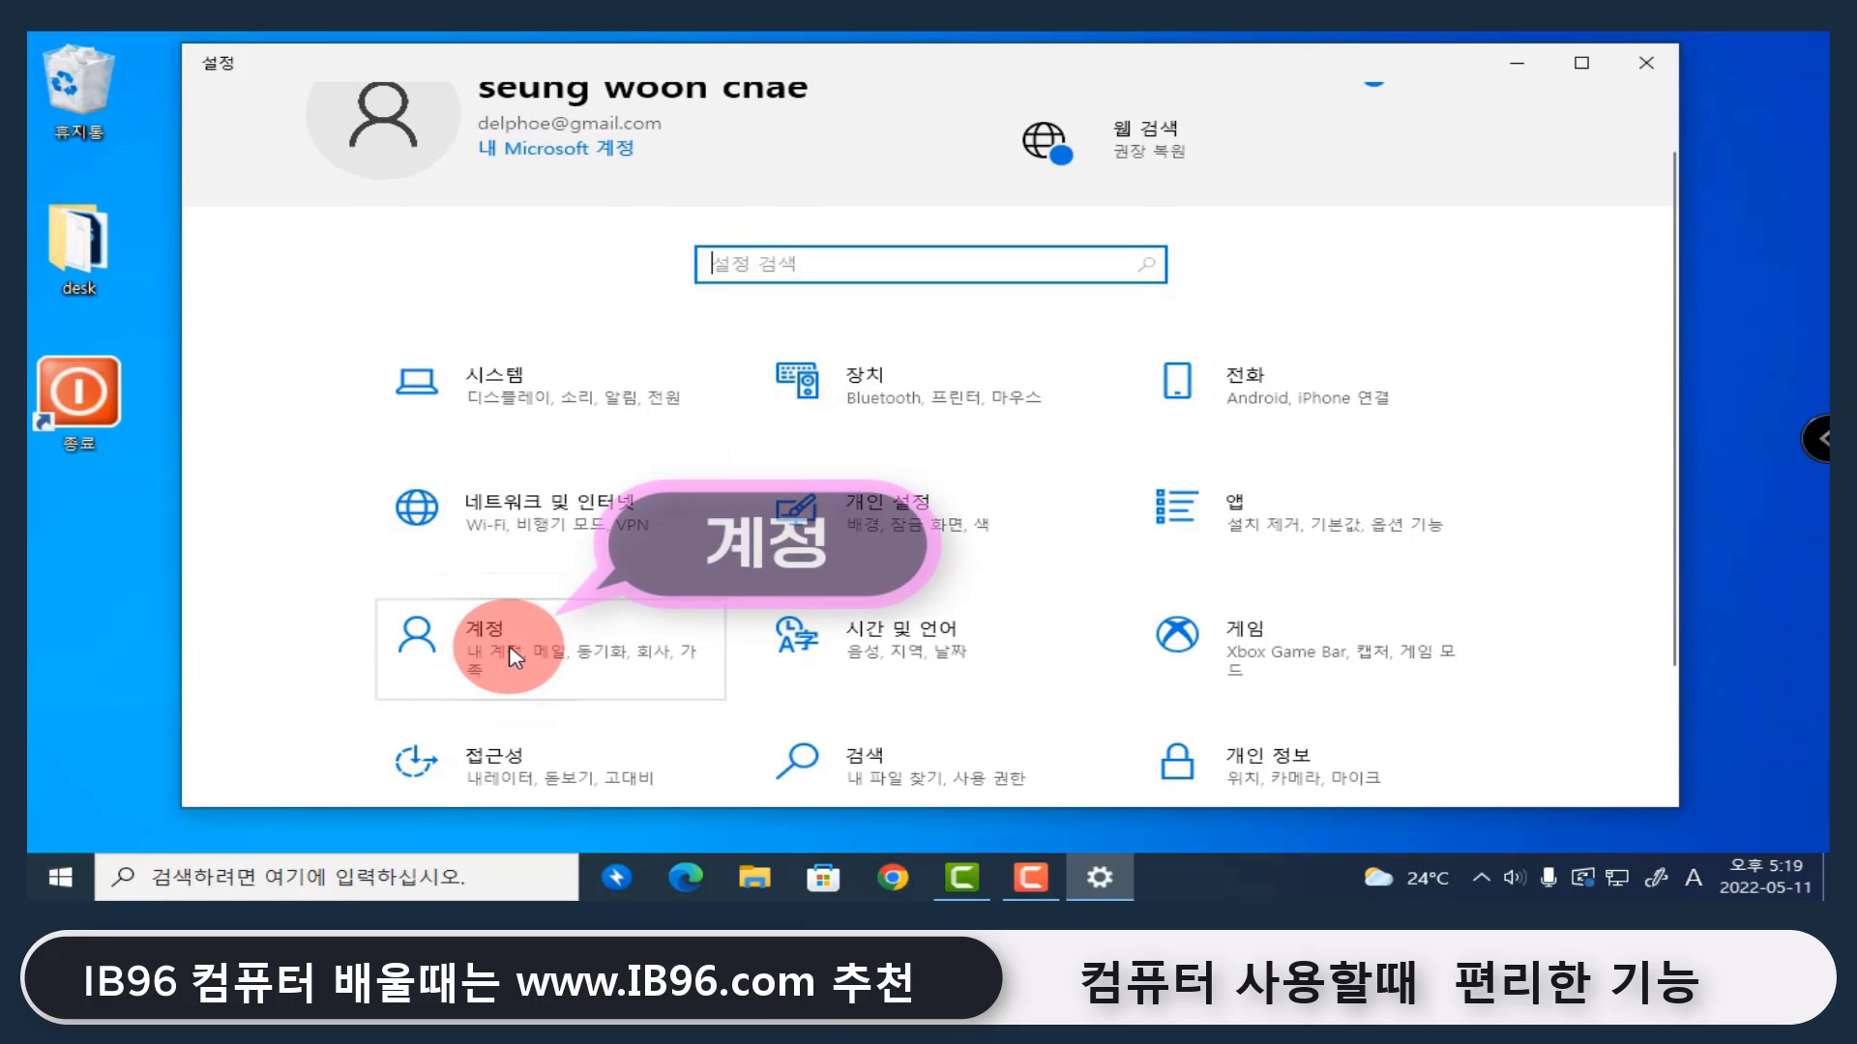
{"action": "left_click", "coordinate": [528, 663]}
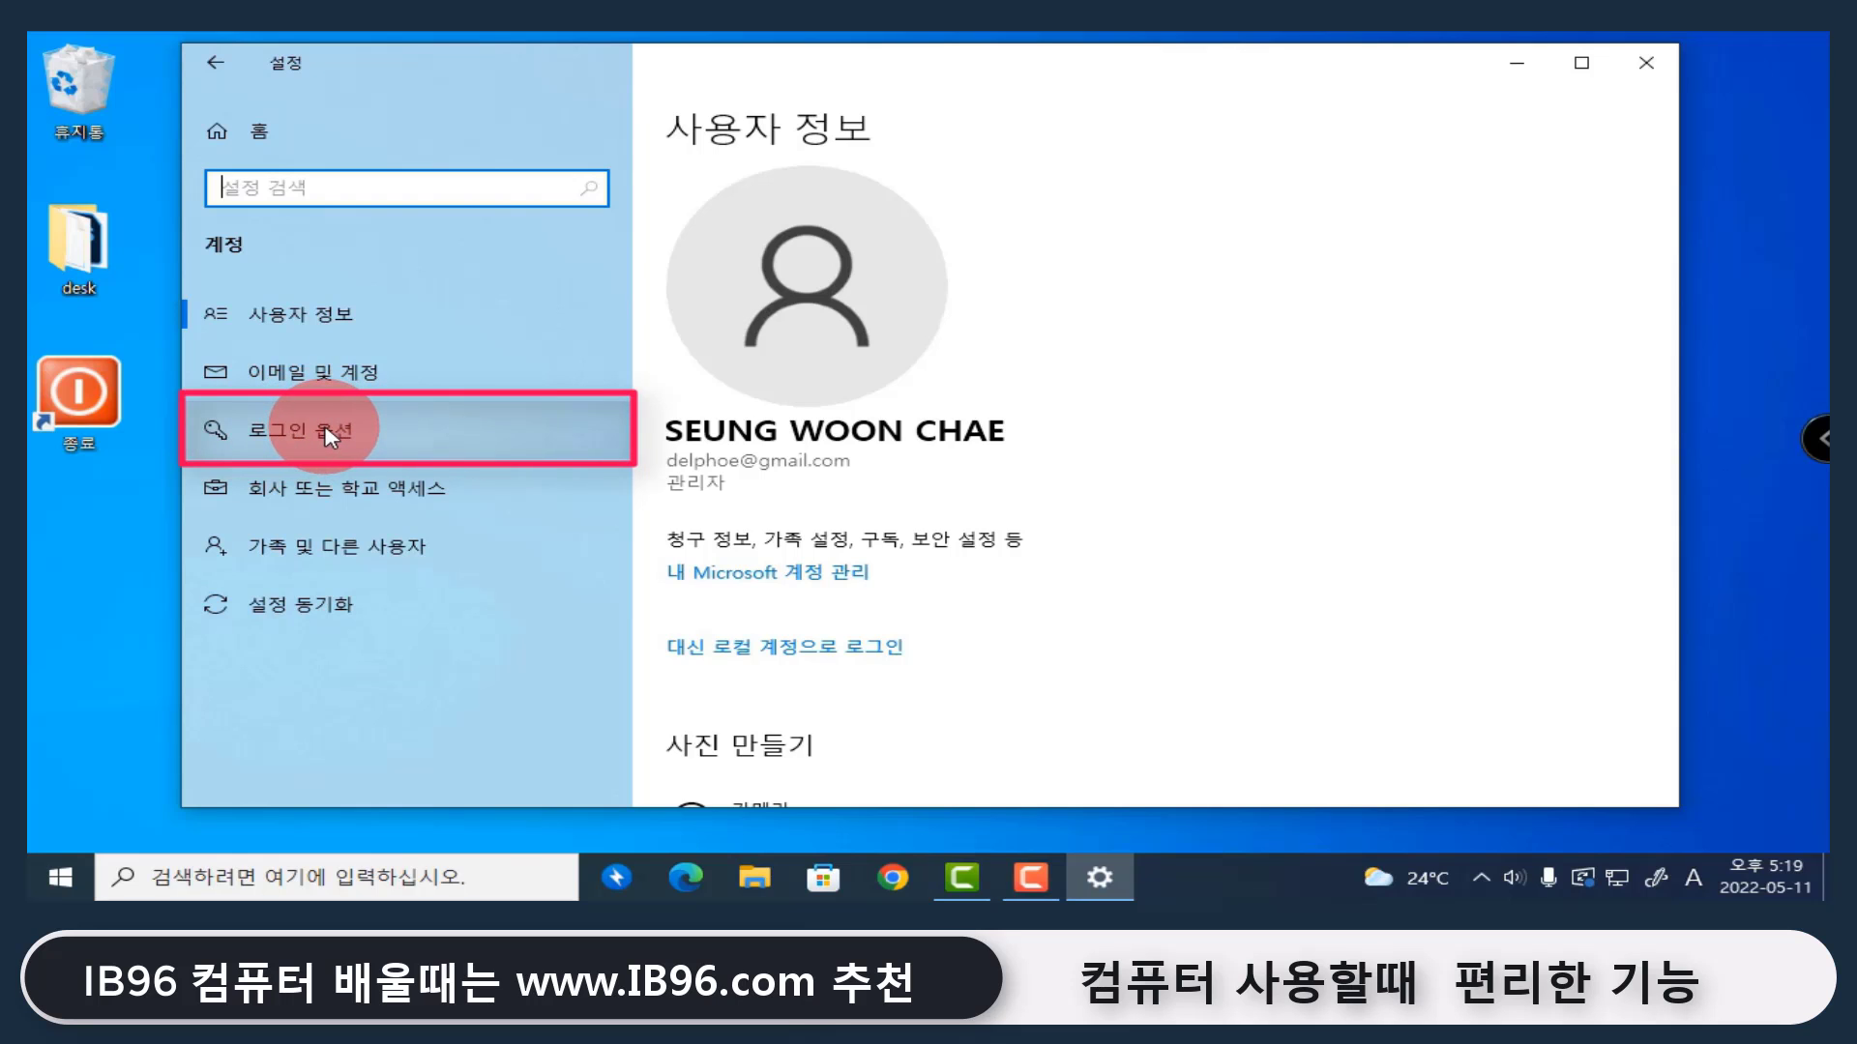
{"action": "left_click", "coordinate": [329, 437]}
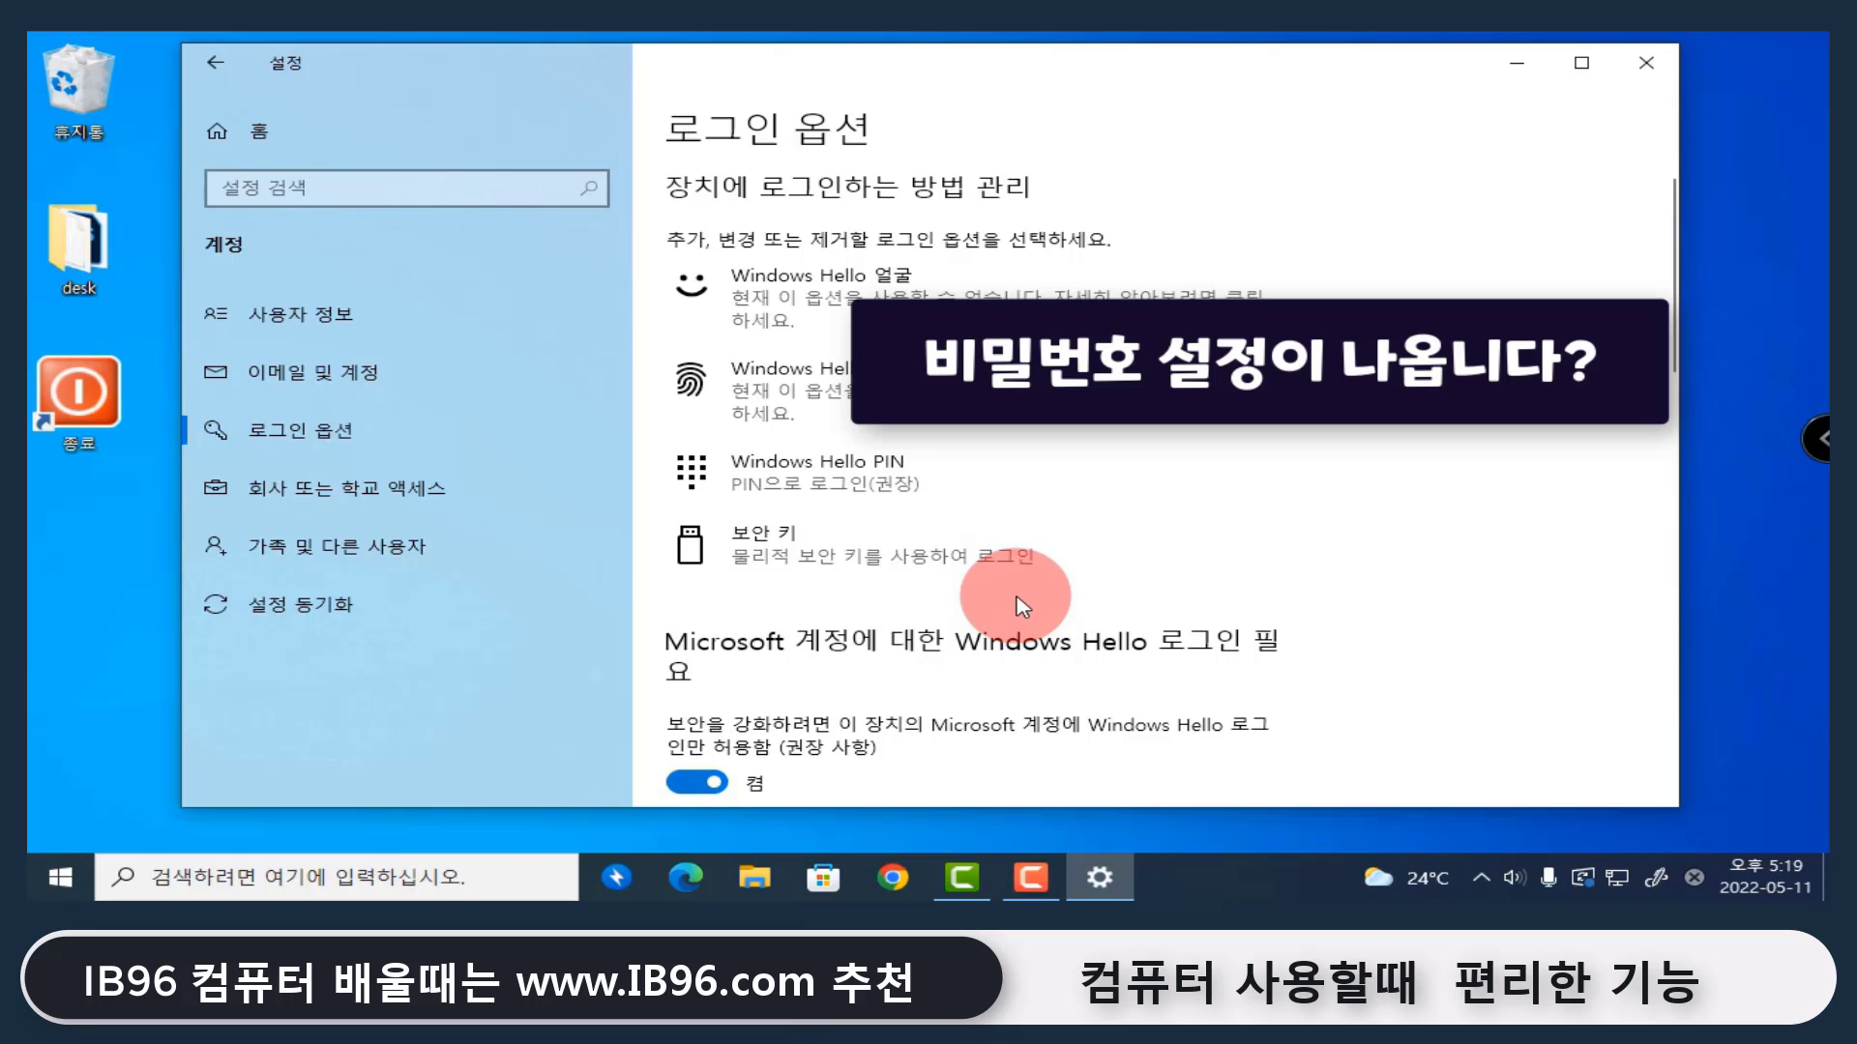
{"action": "left_click", "coordinate": [904, 487]}
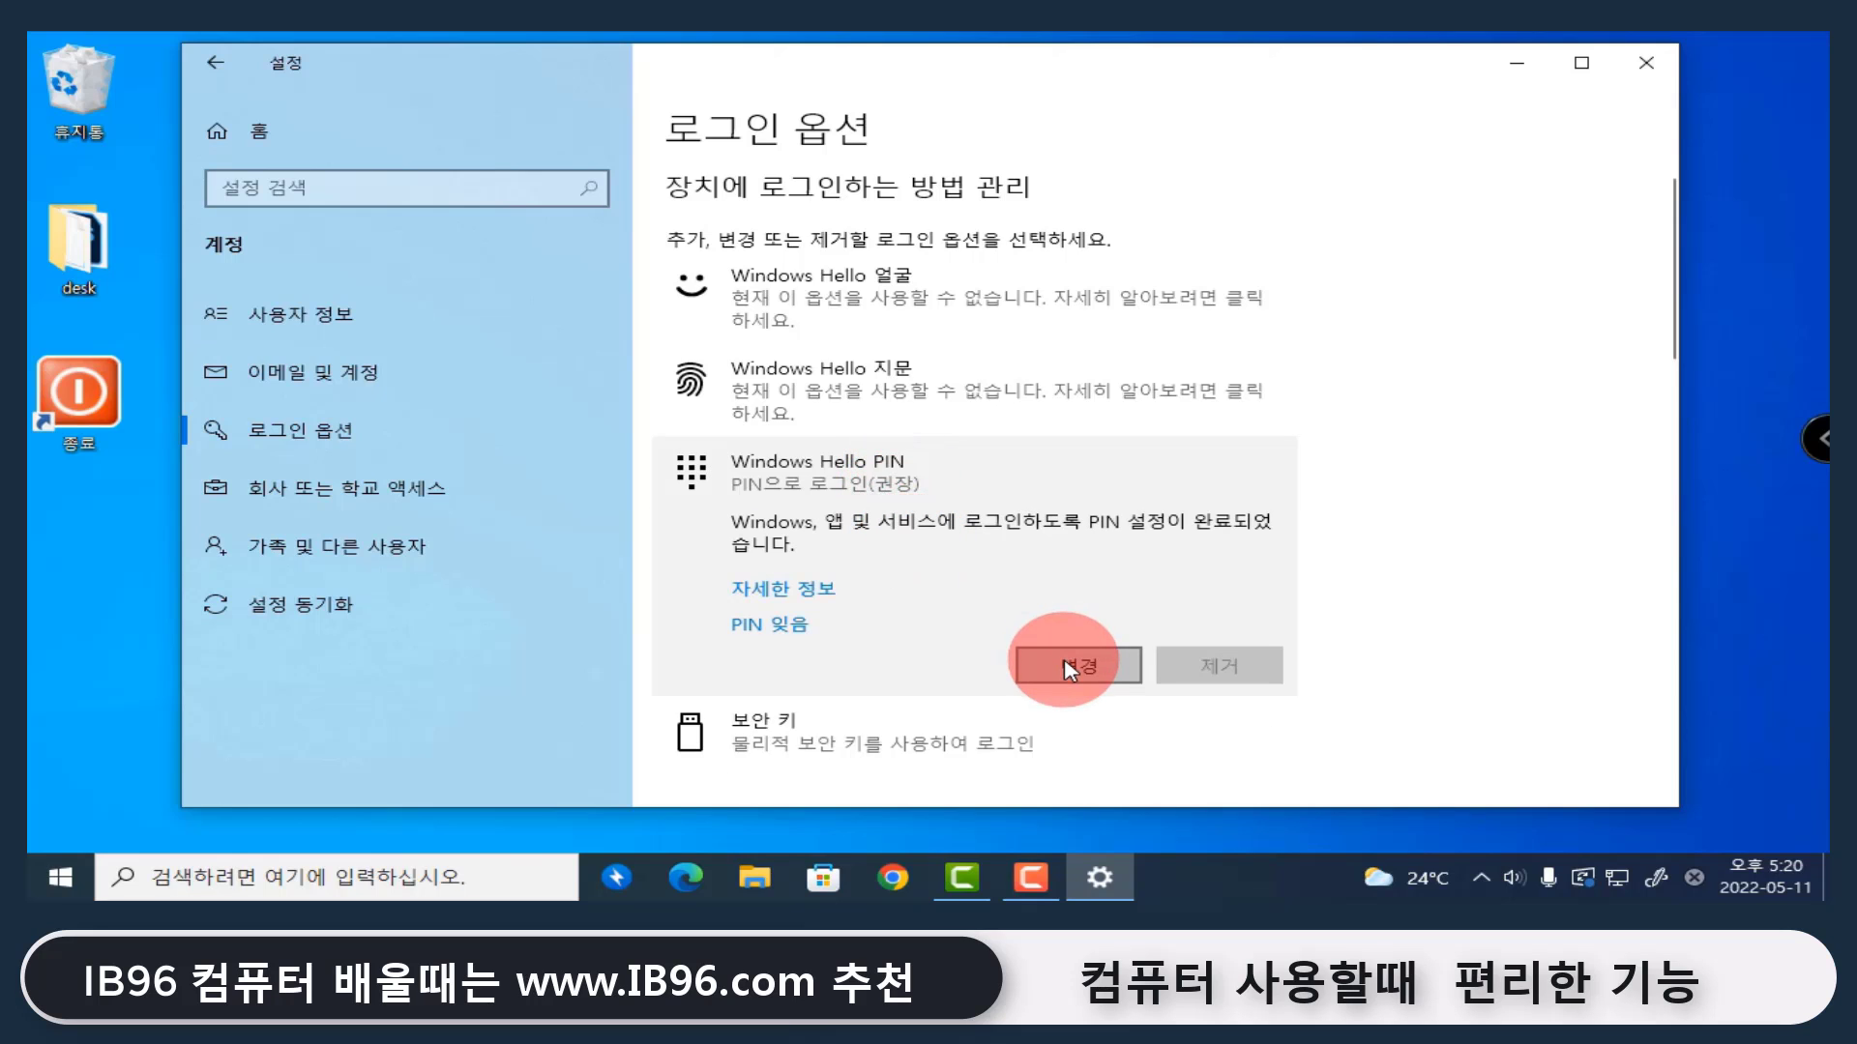
Open the PIN 변경 dialog for Windows Hello PIN, go through its PIN, 새 PIN and PIN 확인 fields without filling them, and cancel it
{"action": "left_click", "coordinate": [1073, 666]}
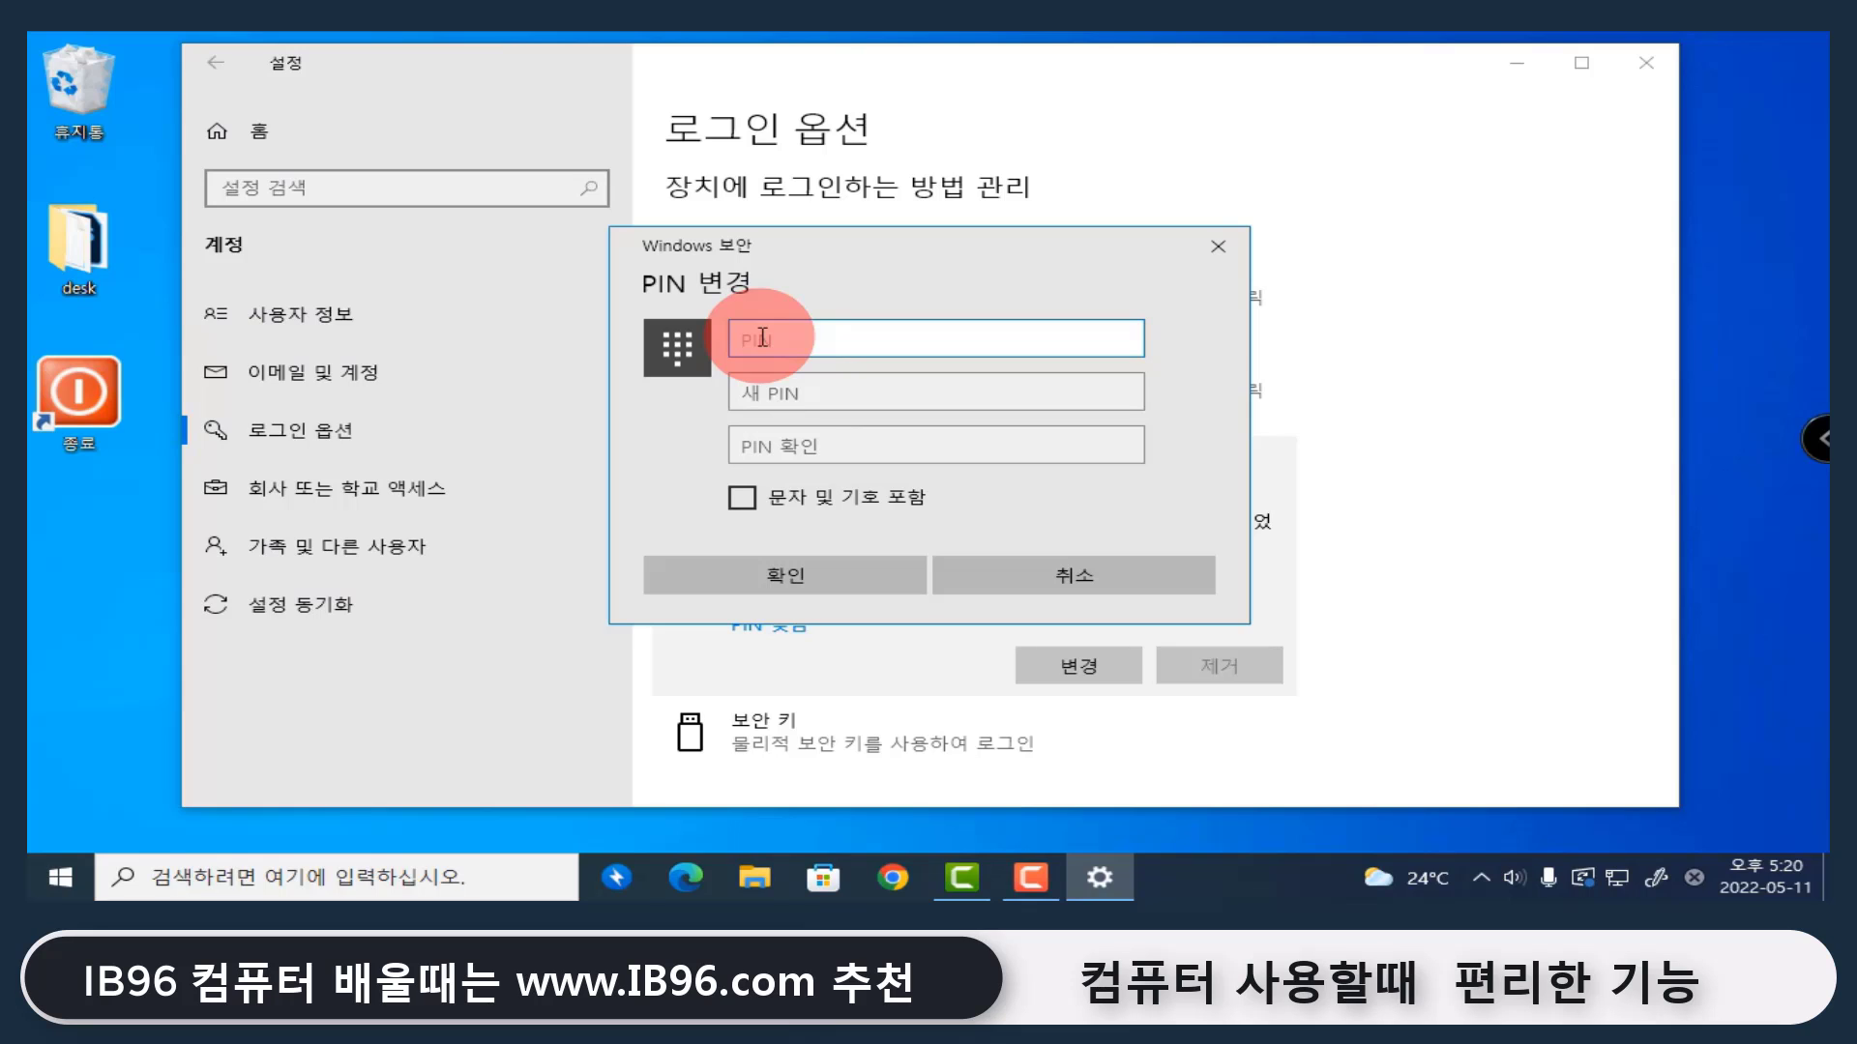
{"action": "left_click", "coordinate": [809, 390]}
{"action": "left_click", "coordinate": [815, 443]}
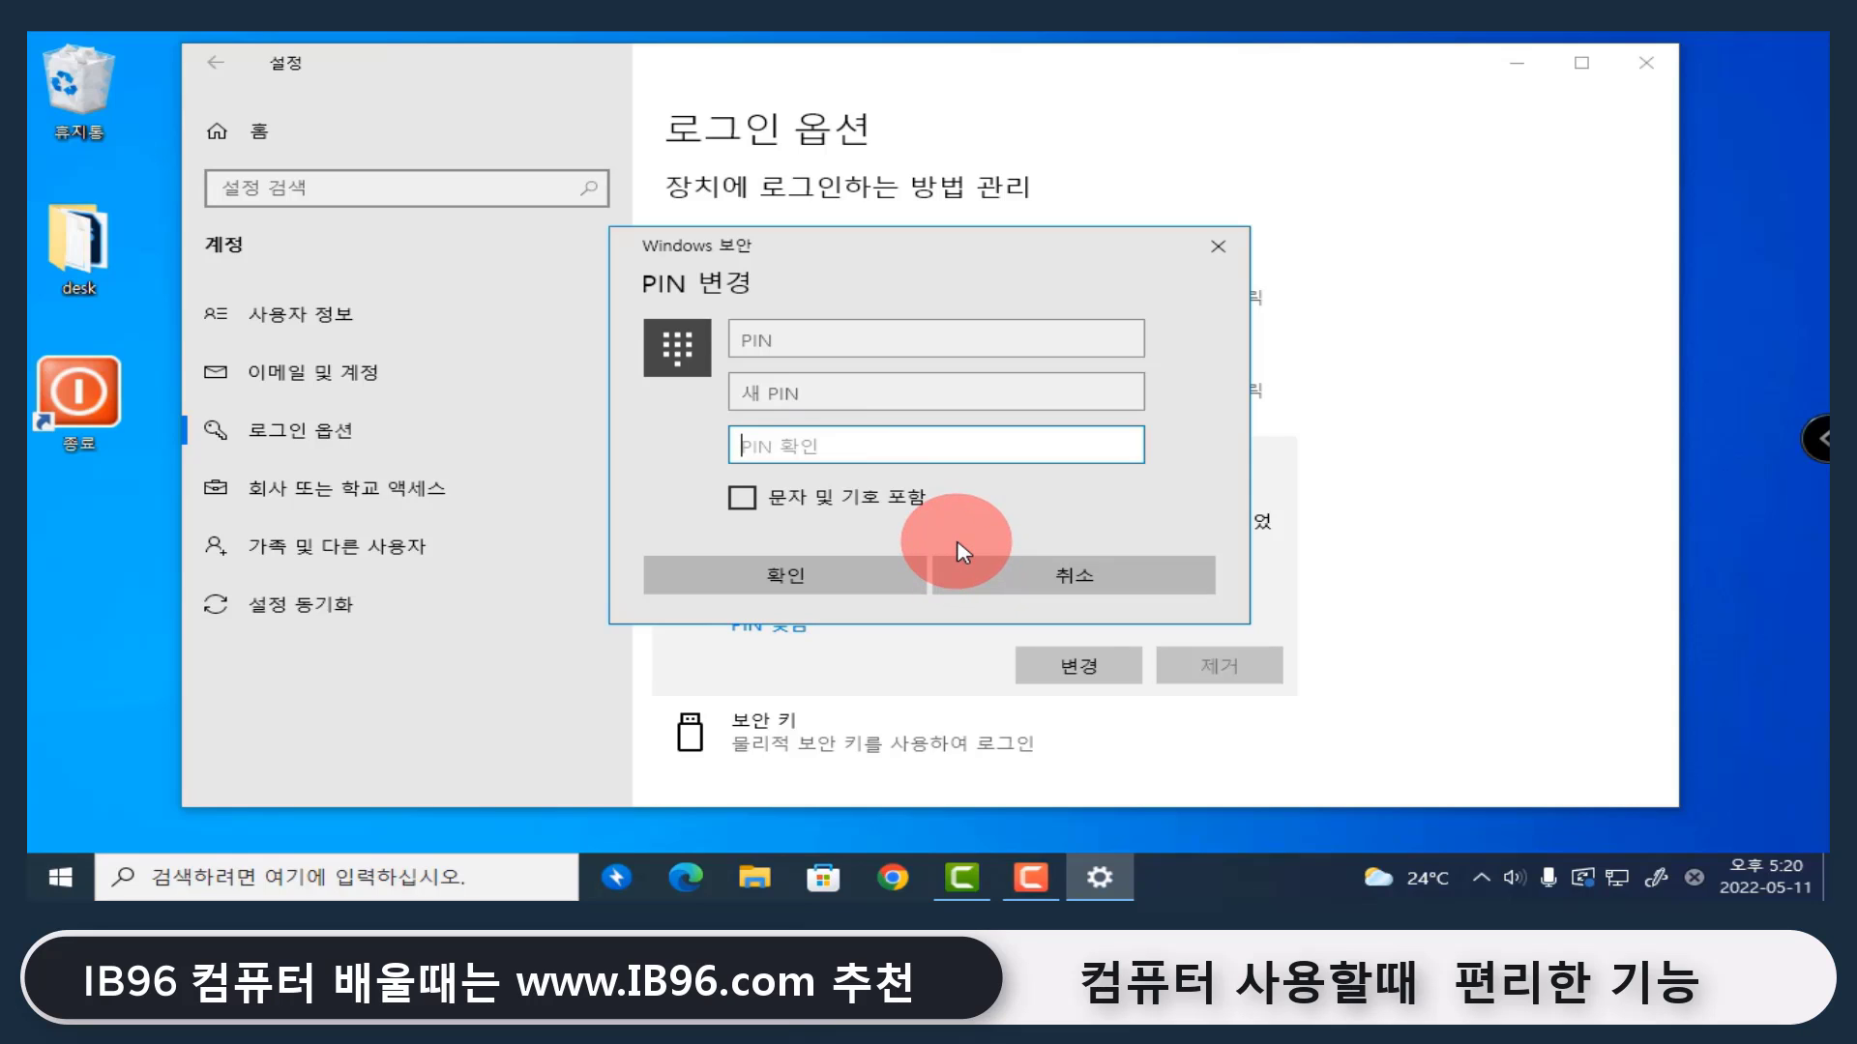
{"action": "left_click", "coordinate": [791, 341]}
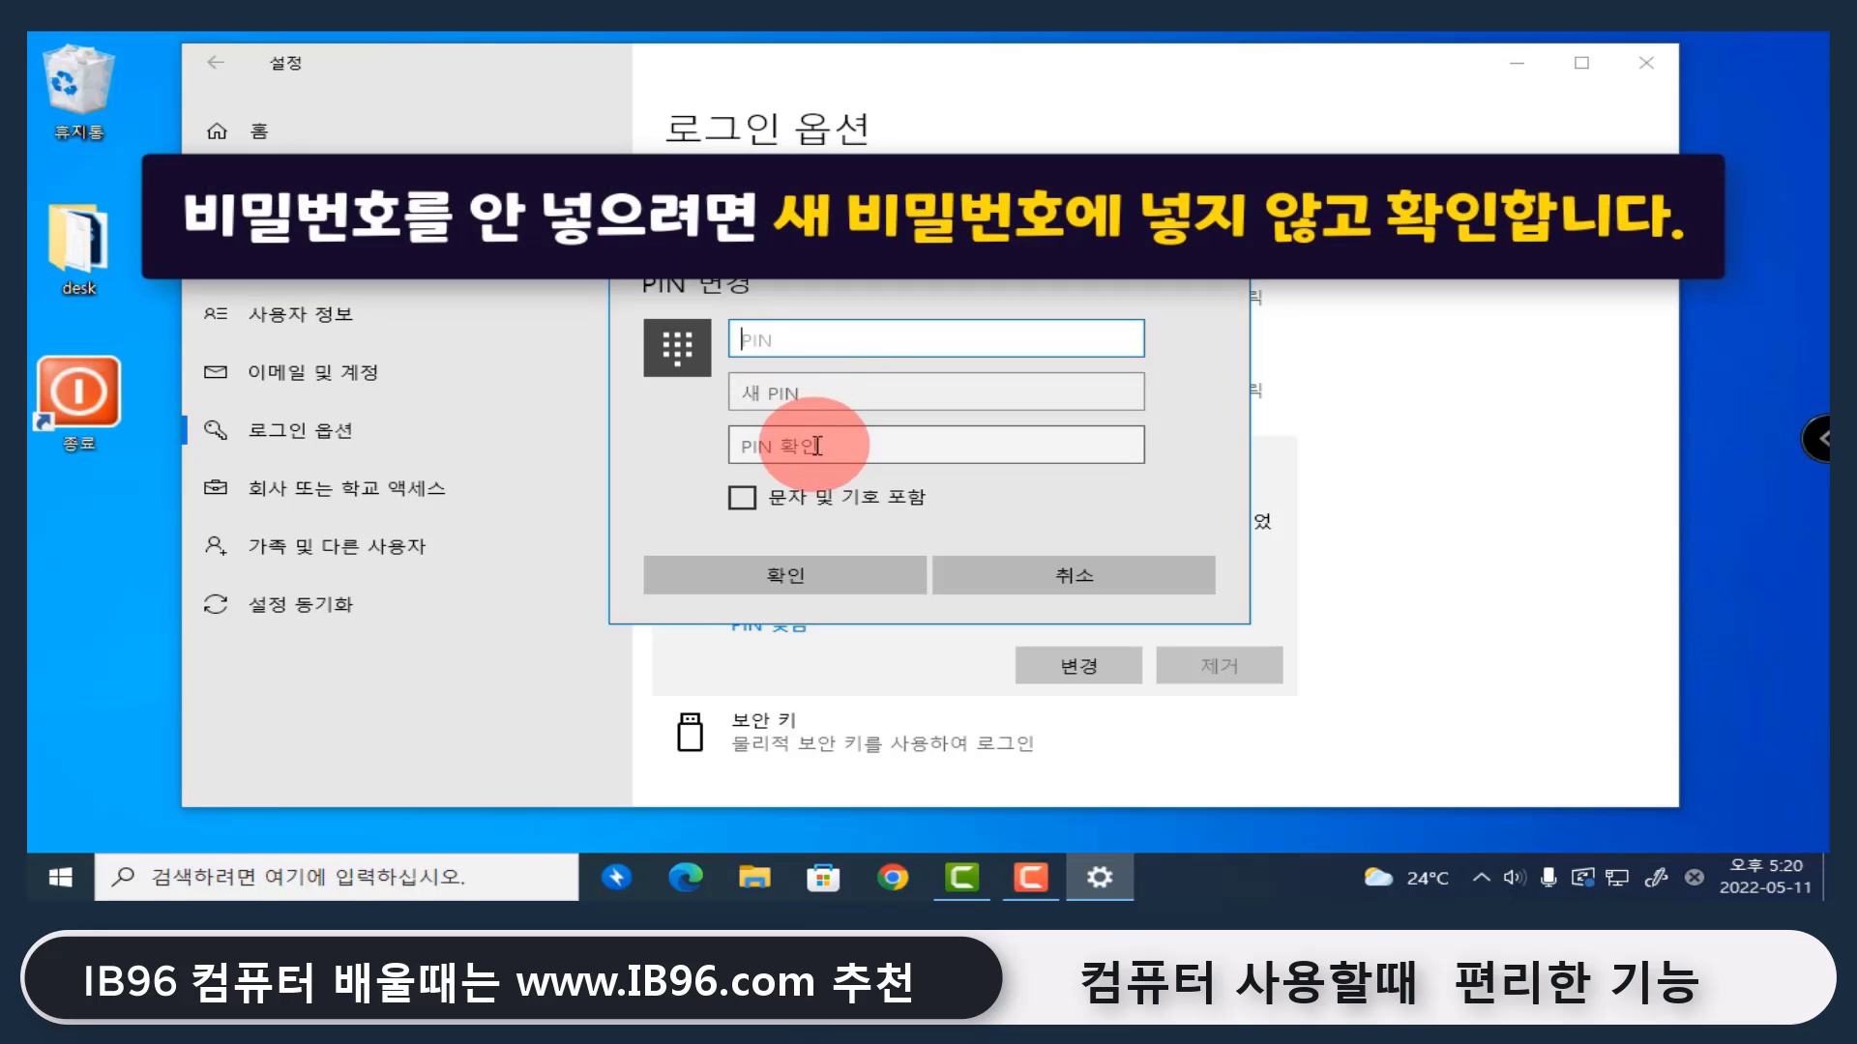
{"action": "key", "text": "Tab"}
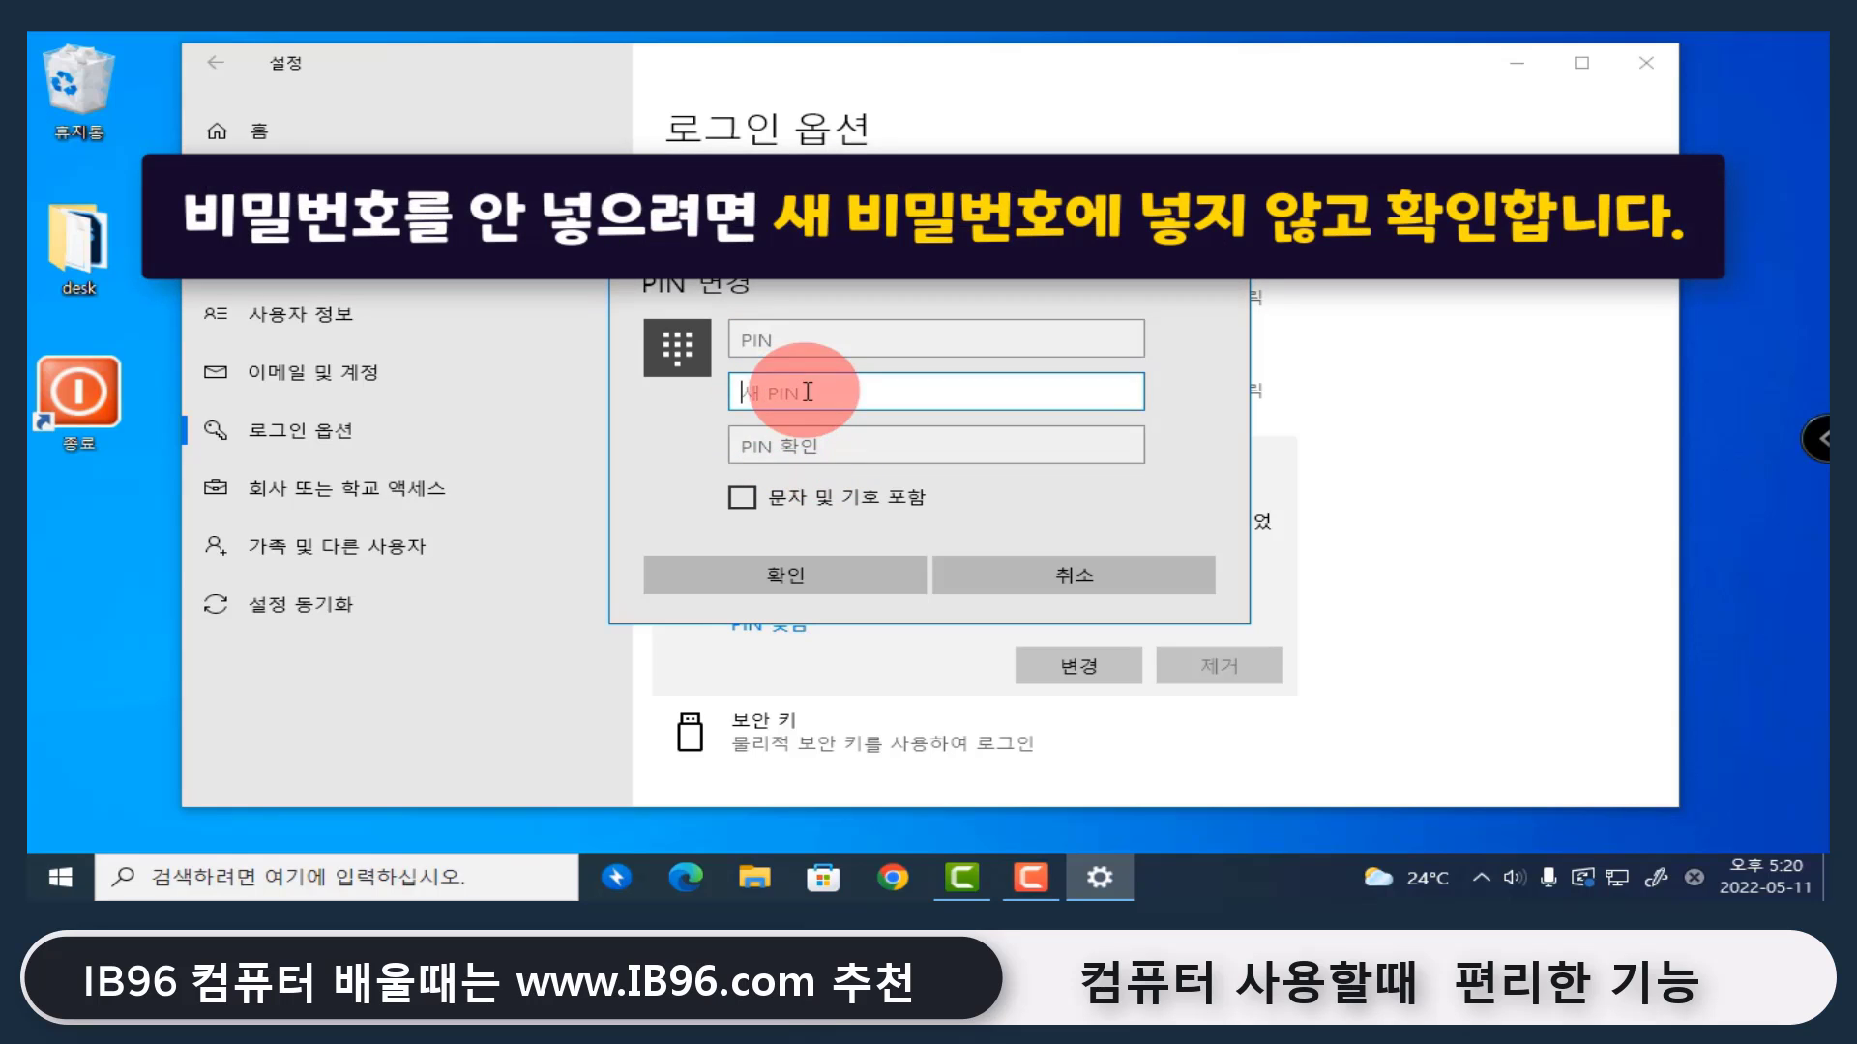
{"action": "key", "text": "Tab"}
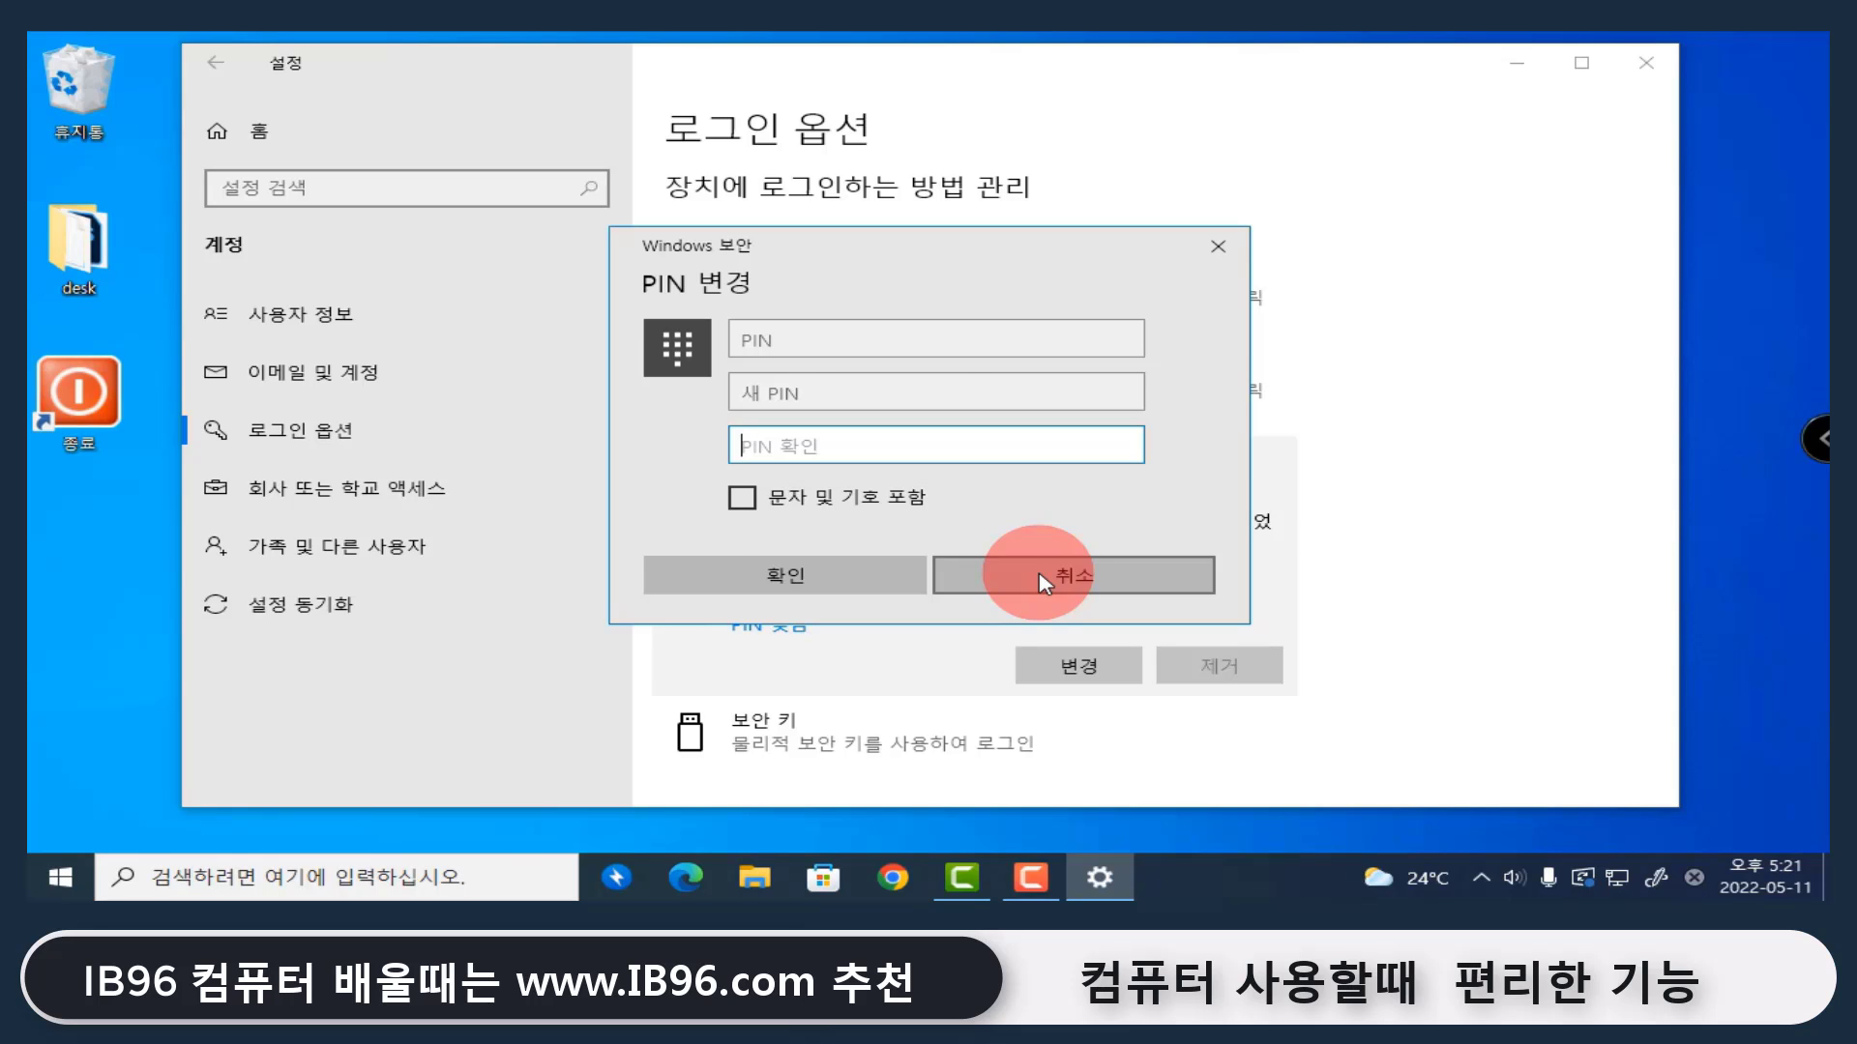
{"action": "left_click", "coordinate": [1042, 580]}
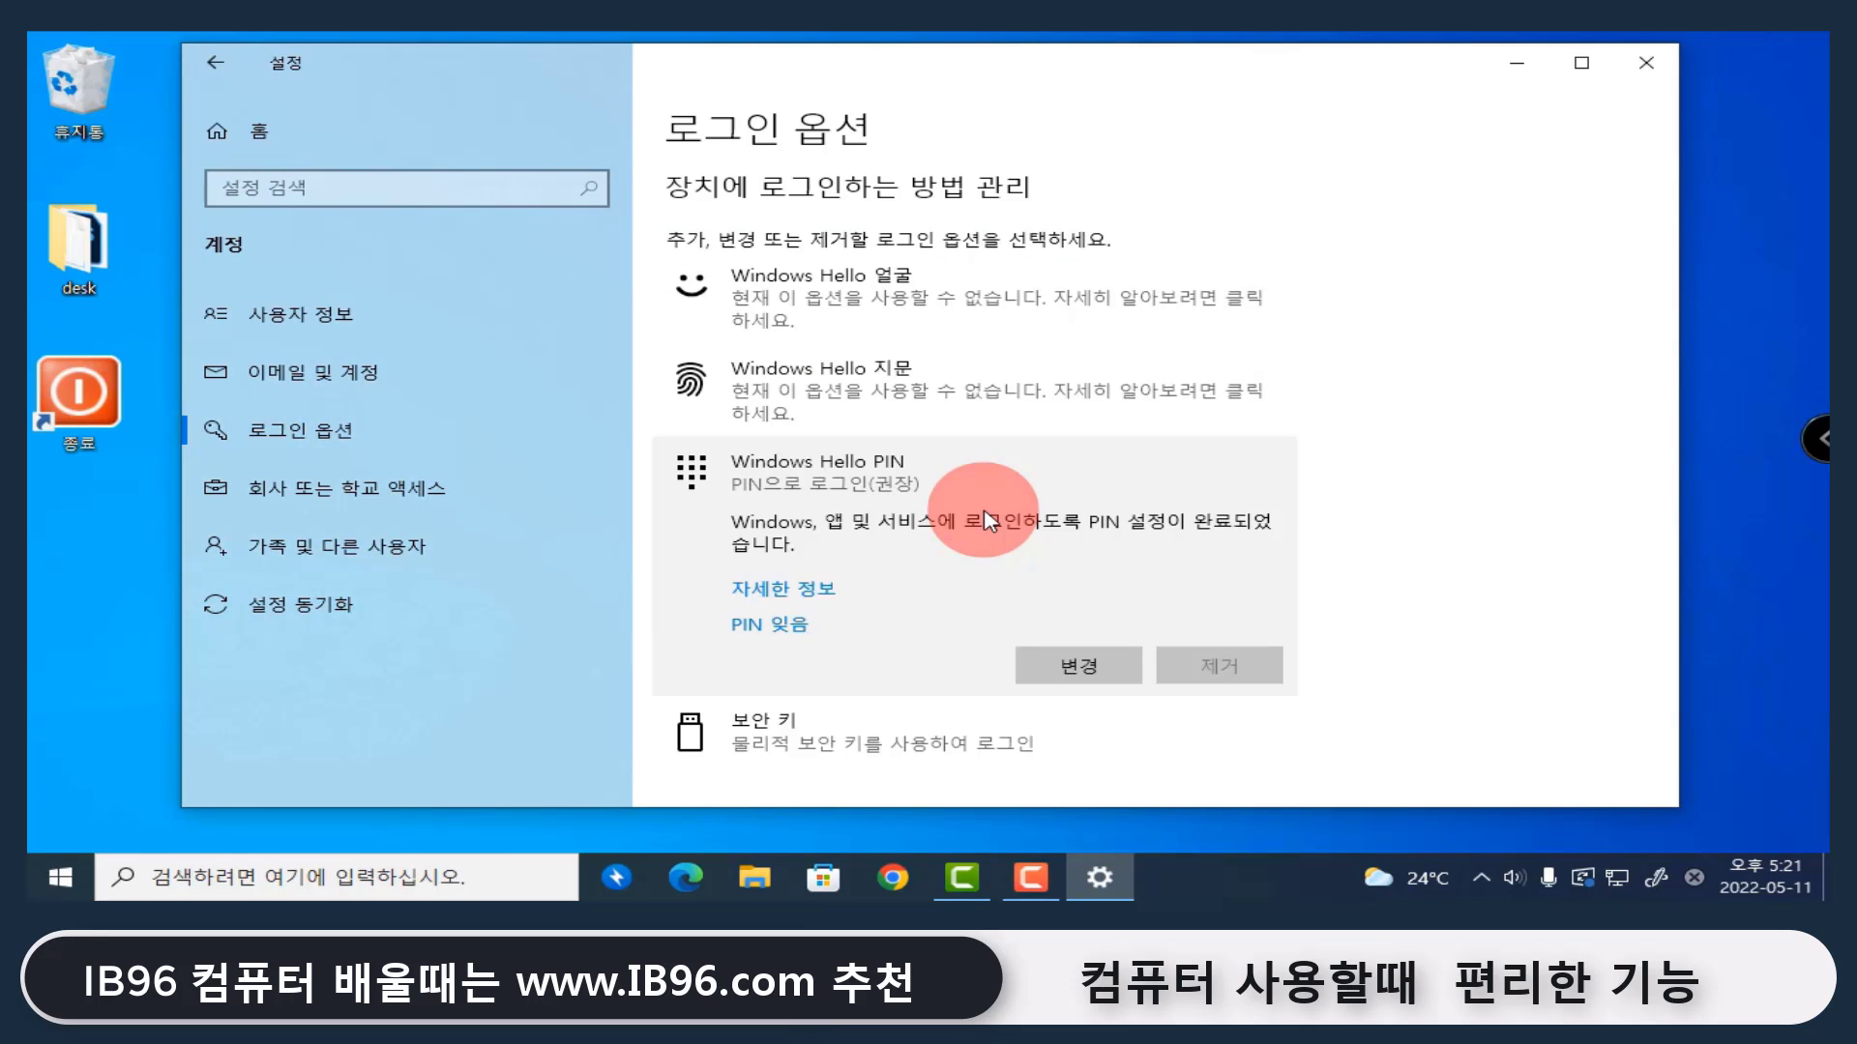